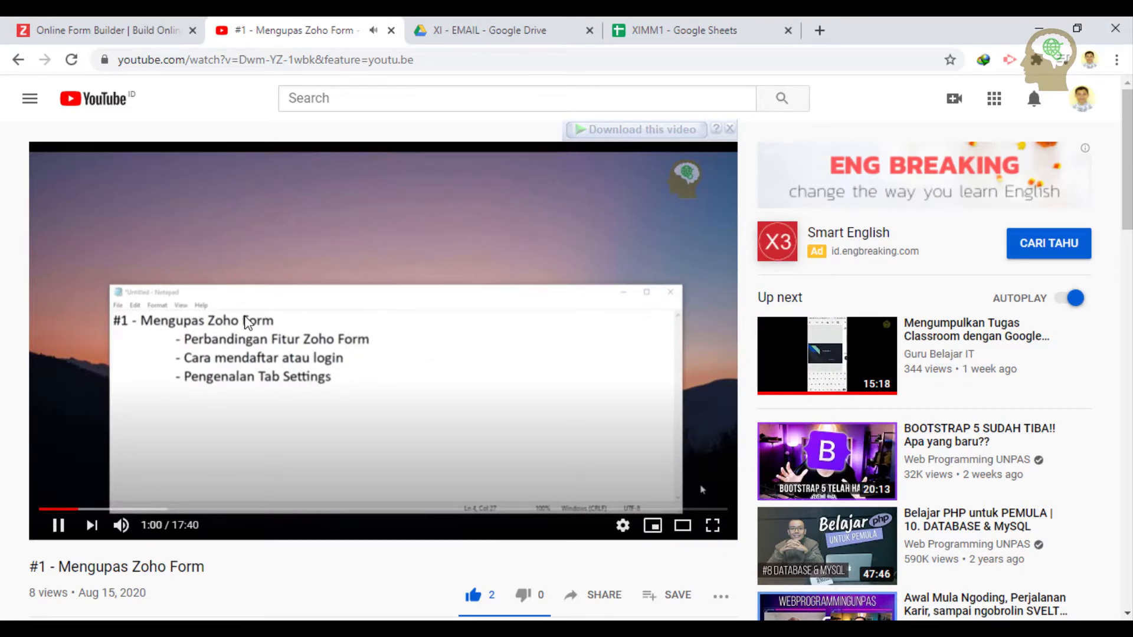
- Pause the '#1 - Mengupas Zoho Form' tutorial at the one-minute mark
click(383, 330)
- Bring up the lesson notes, highlight the attendance bullet, then switch to the XIMM1 spreadsheet
key(alt+Tab)
drag(614, 255, 497, 219)
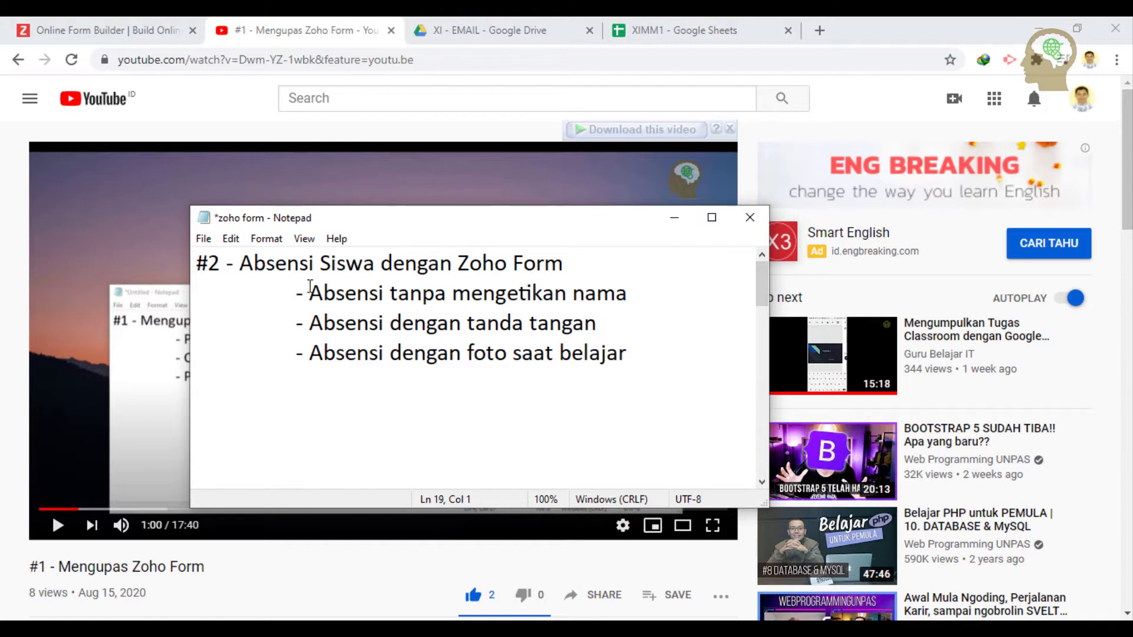
drag(311, 292, 636, 352)
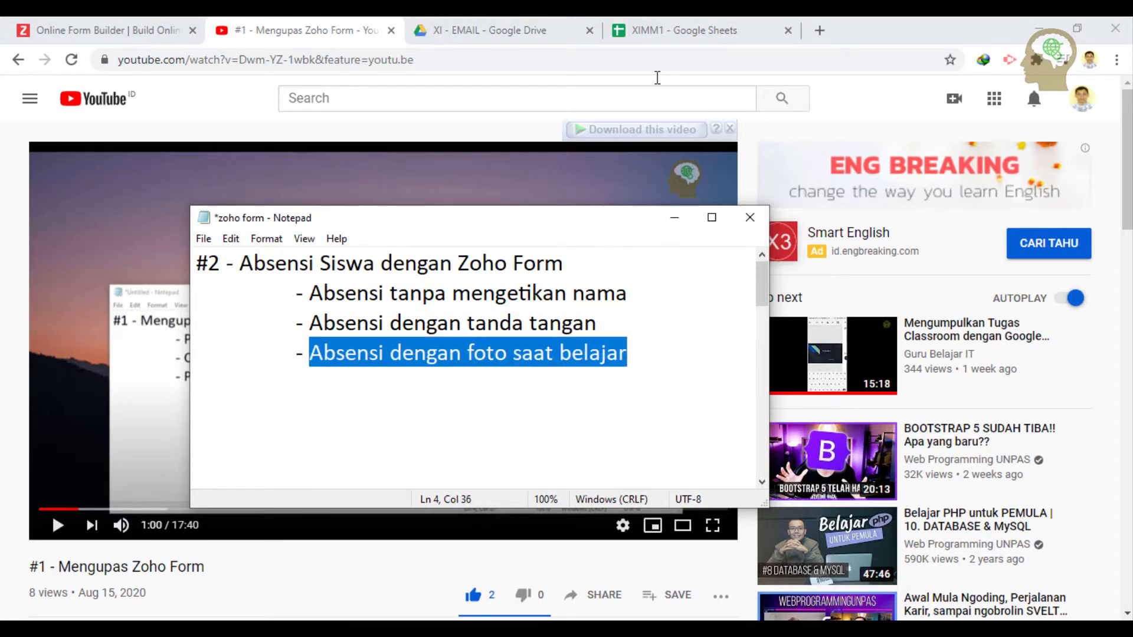
click(714, 23)
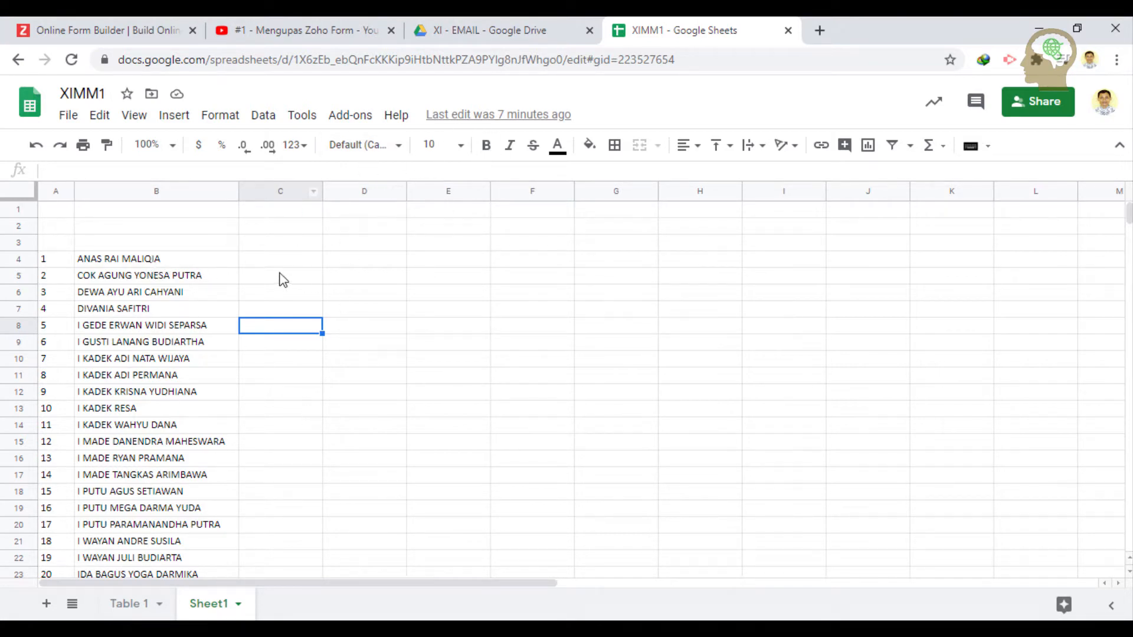
- Scroll through the 35-student XIMM1 name list in the sheet
scroll(150, 424, down, 3)
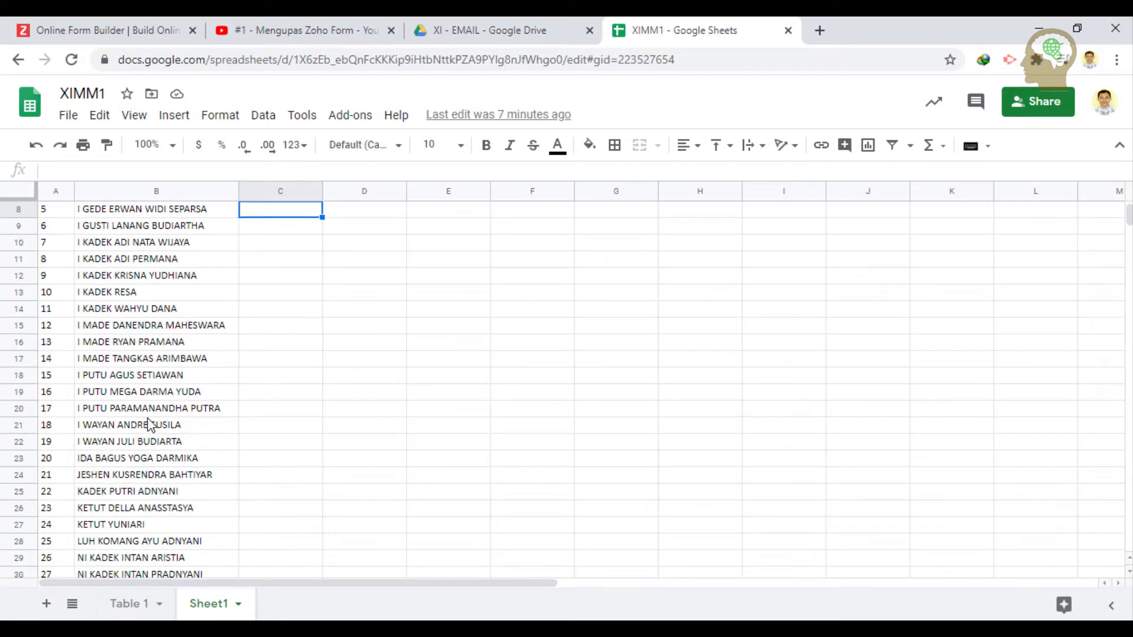
scroll(151, 425, down, 6)
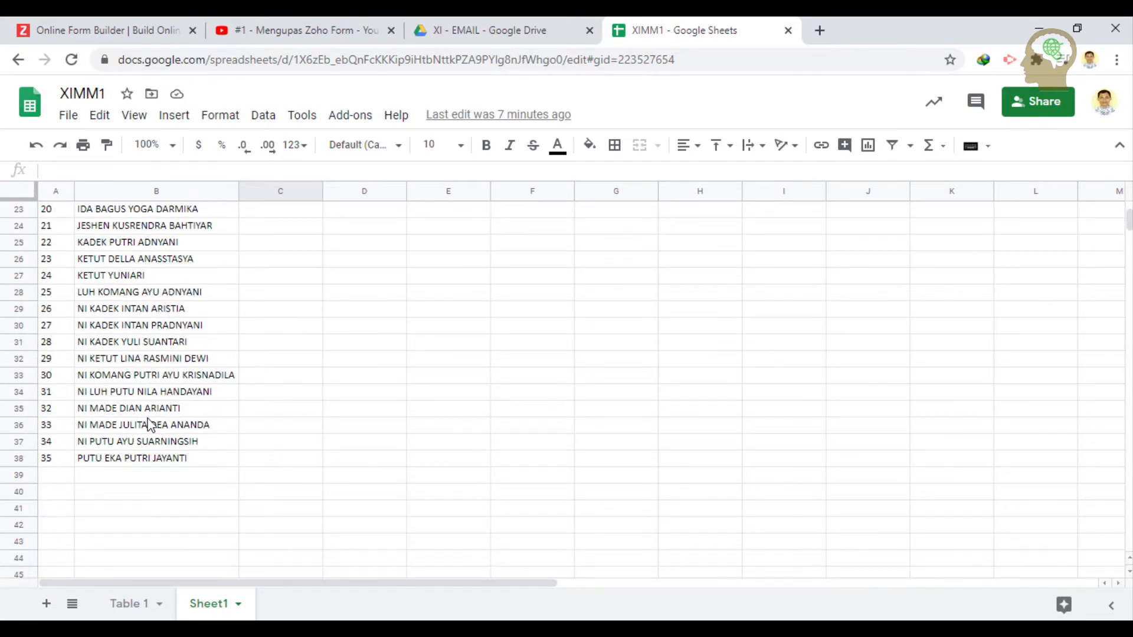
scroll(150, 425, up, 9)
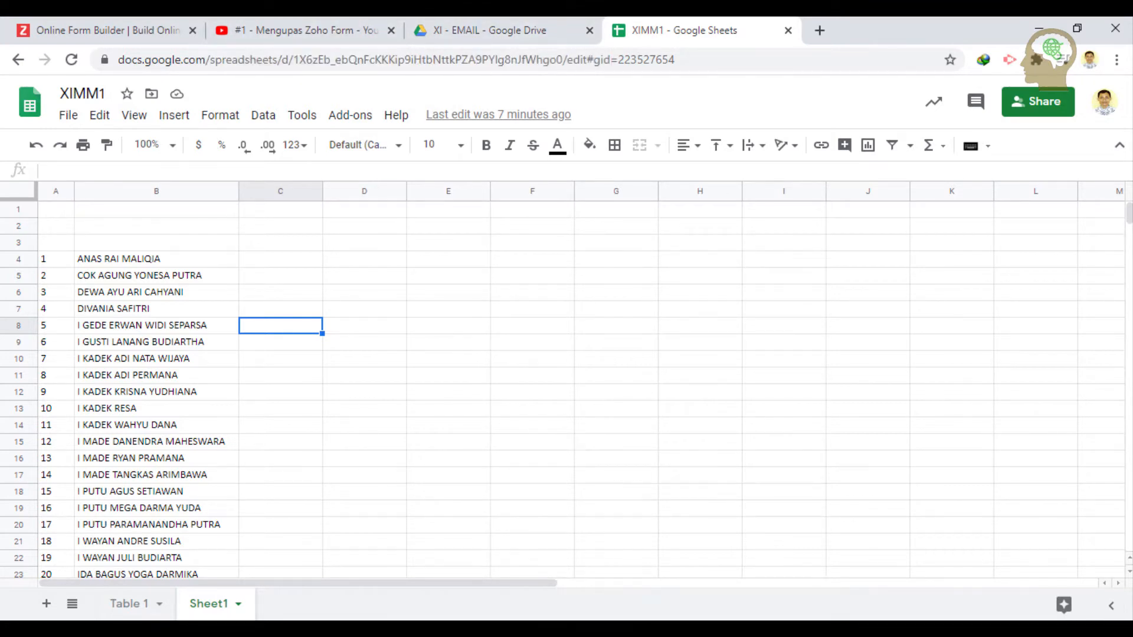
- Bring the notes over the sheet and highlight the fields No Absen through Foto saat Belajar
key(alt+Tab)
drag(481, 223, 409, 231)
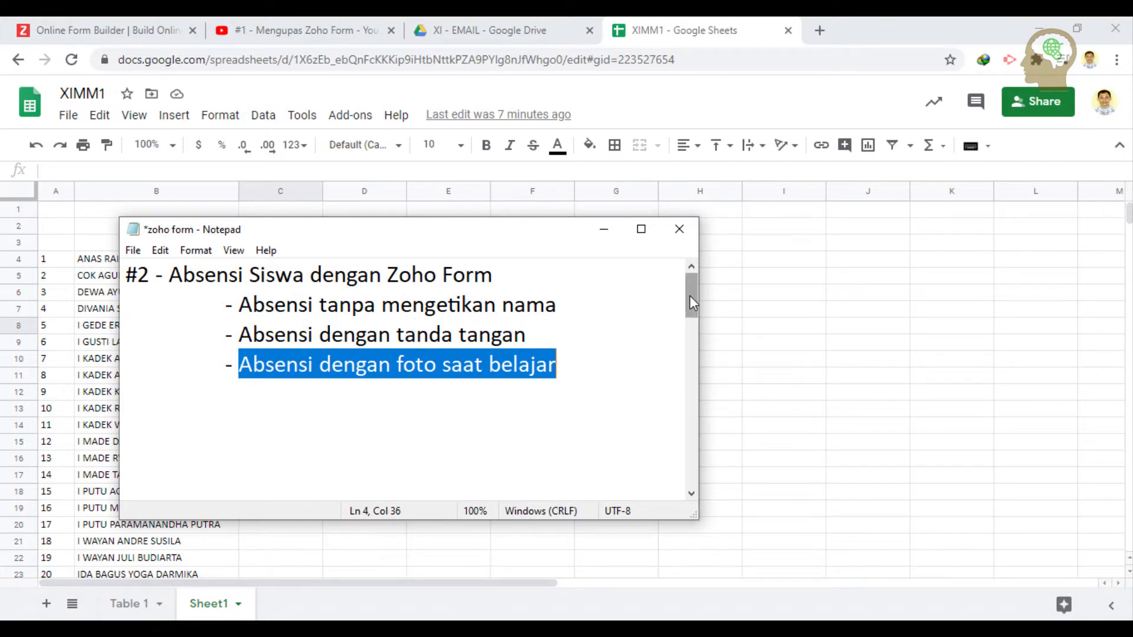
drag(690, 296, 694, 335)
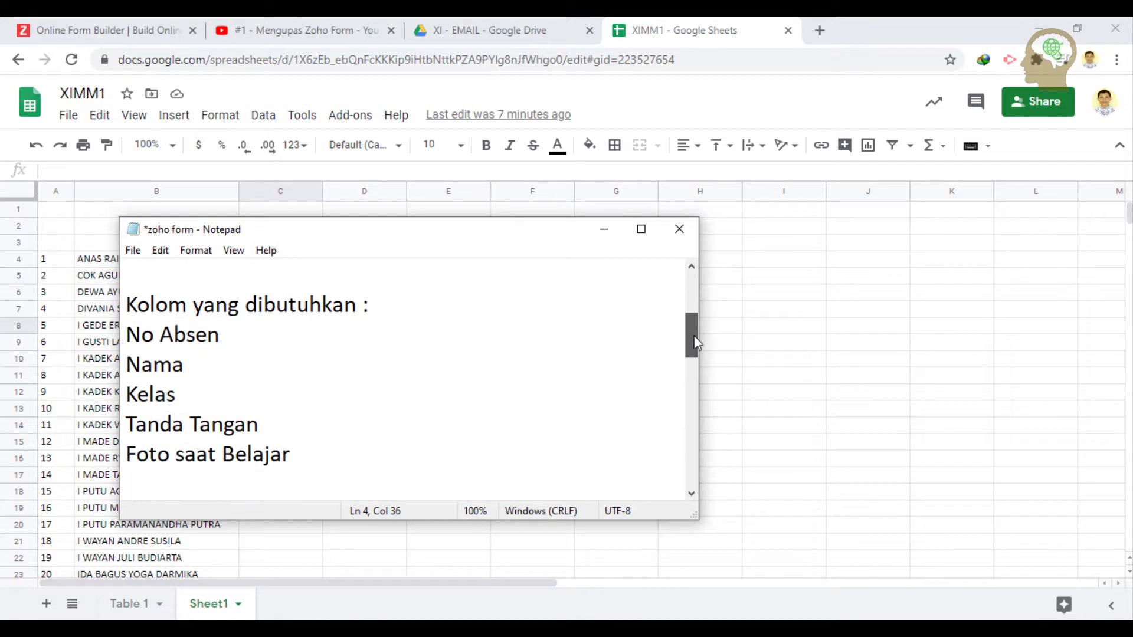
click(236, 337)
click(213, 393)
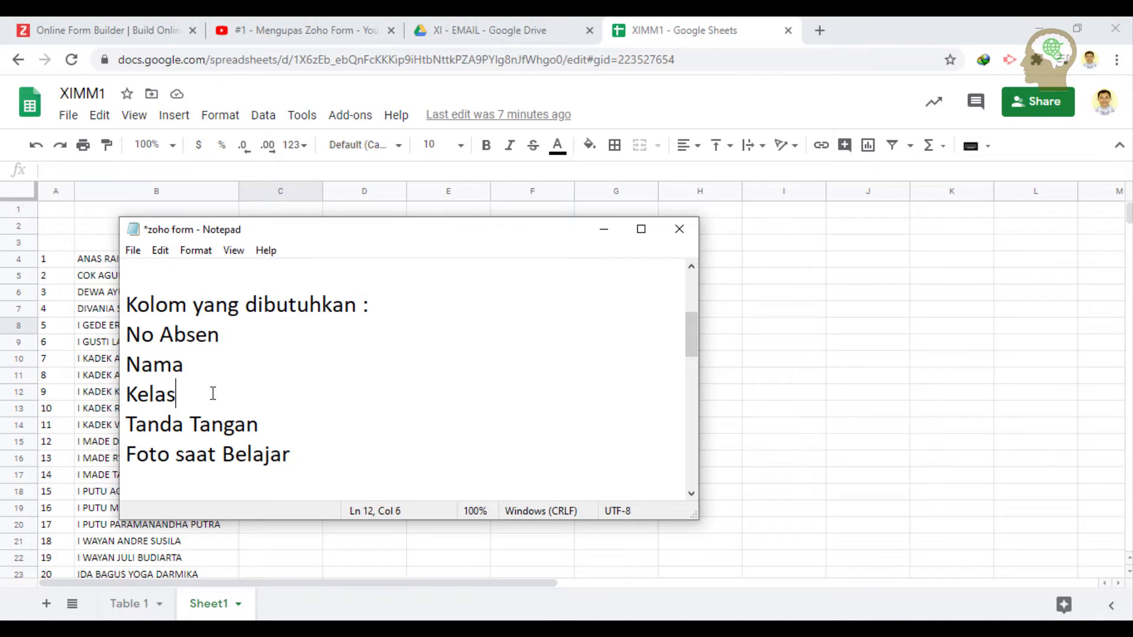
click(269, 426)
drag(327, 456, 124, 339)
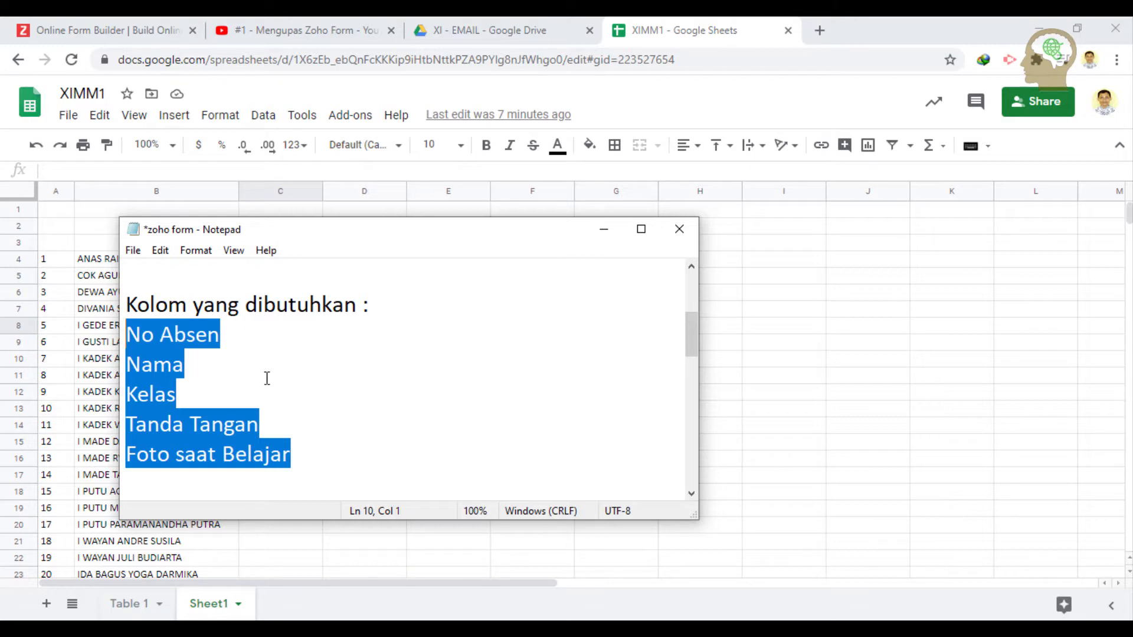
click(86, 22)
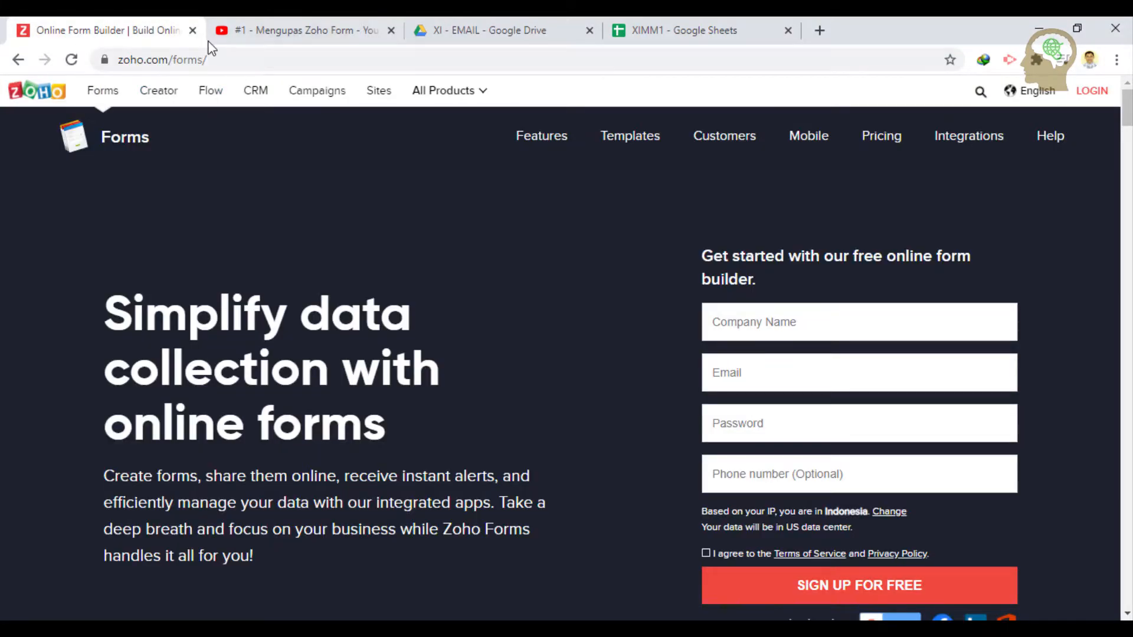
drag(229, 58, 120, 61)
right_click(149, 60)
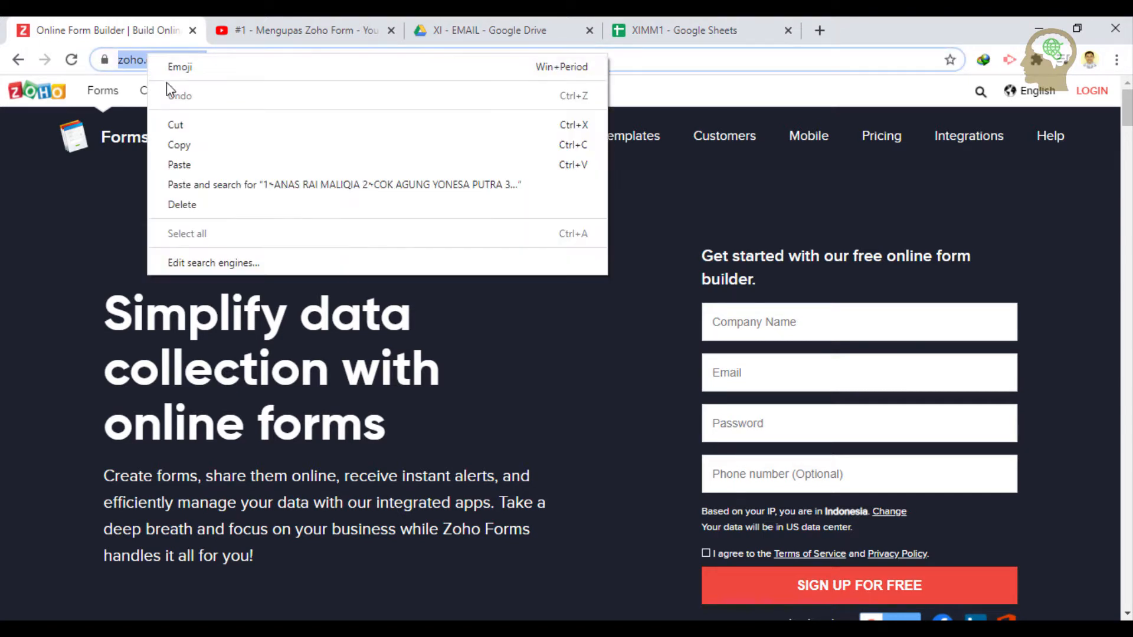
click(175, 143)
click(347, 56)
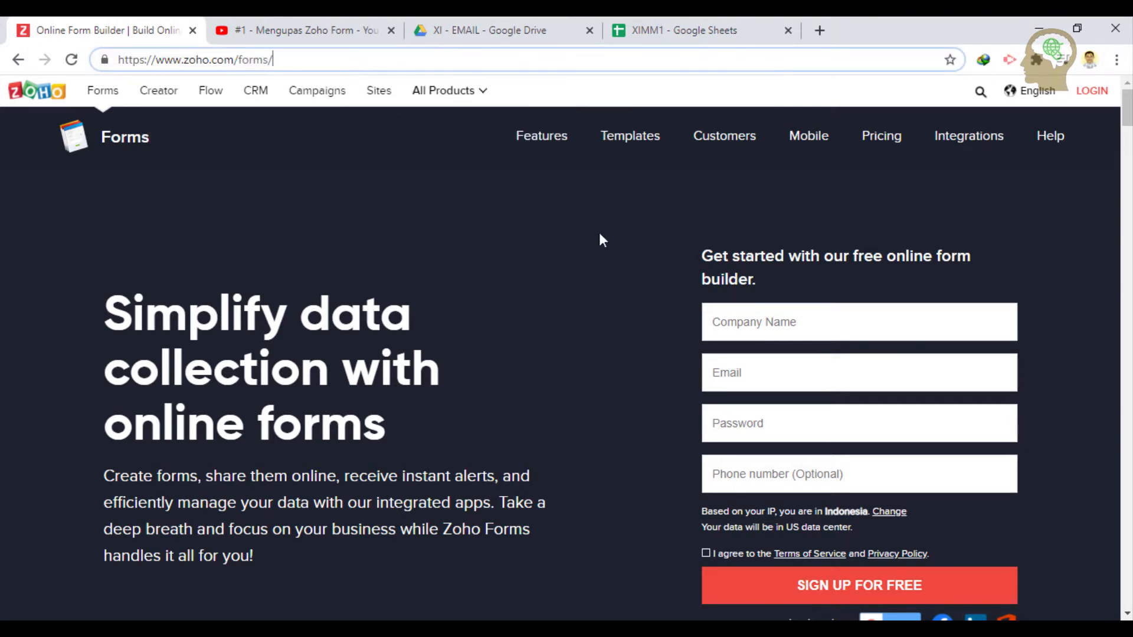
- Paste the Zoho Forms address onto the first line of the notes, then return to the browser
key(alt+Tab)
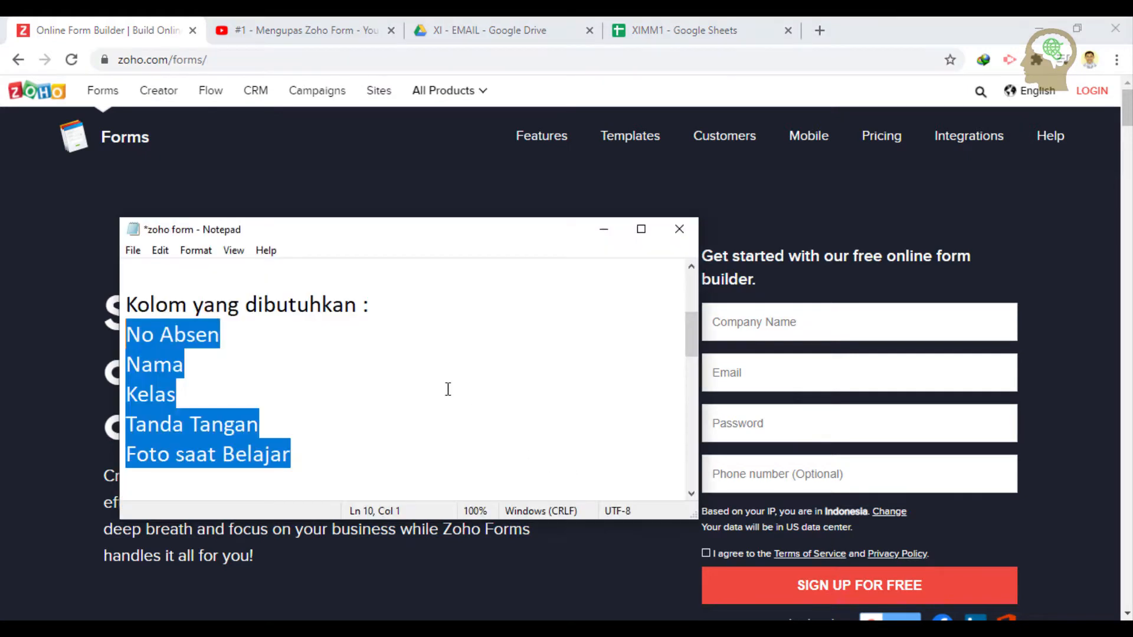
click(278, 282)
key(ctrl+v)
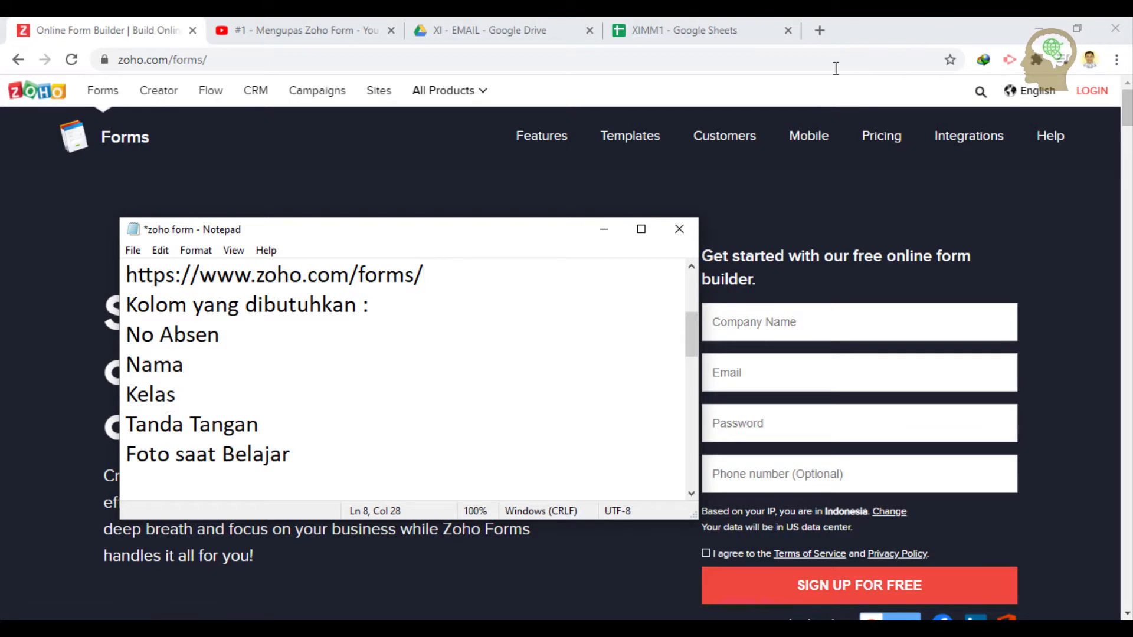
click(289, 61)
mouse_move(450, 90)
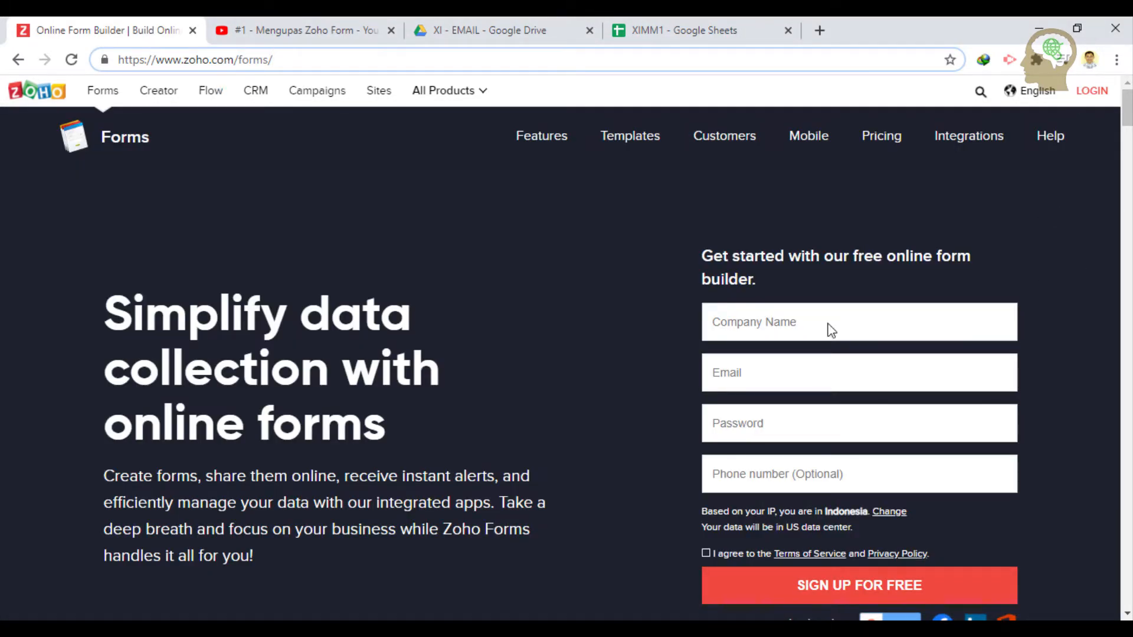
- Log in to Zoho Forms with the school Google account to reach All Forms
click(1092, 92)
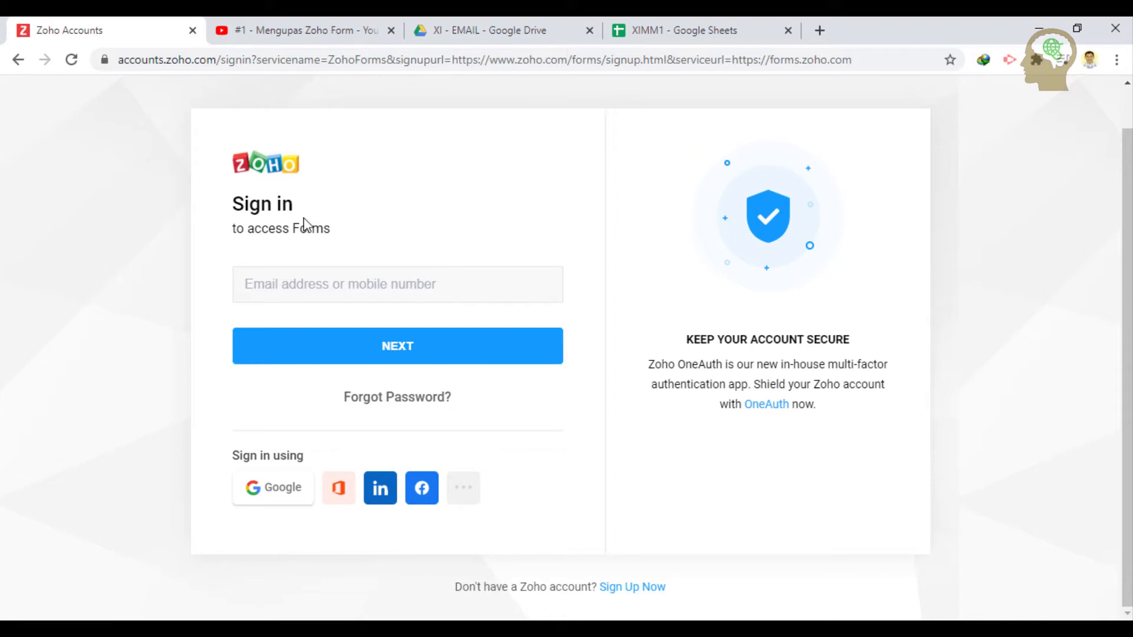
click(280, 498)
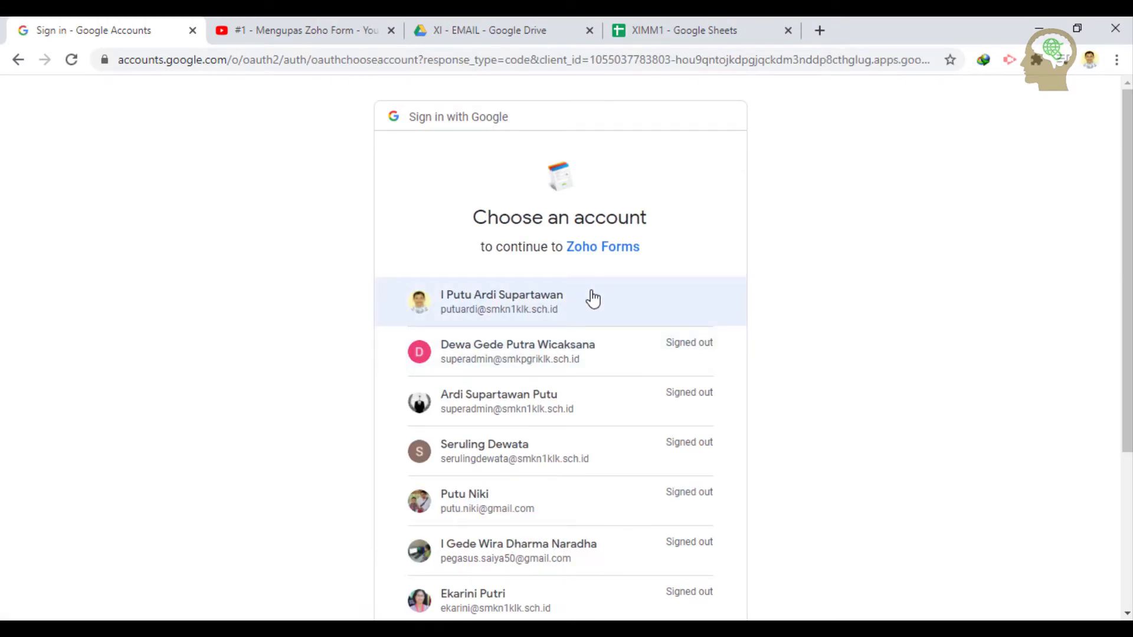
click(595, 303)
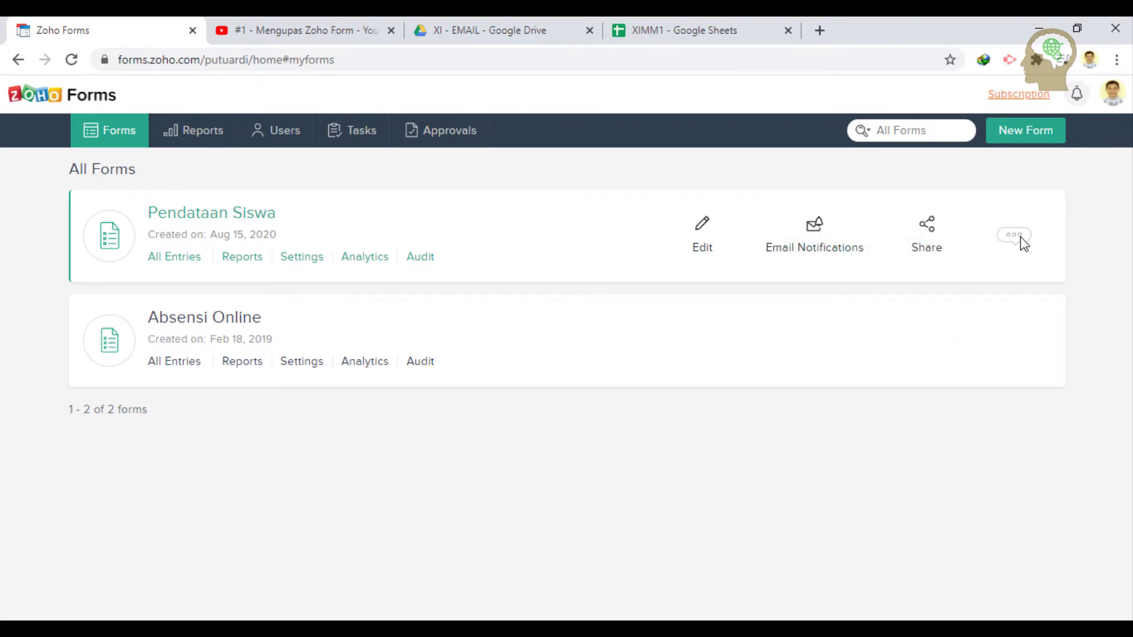
- Delete the Pendataan Siswa form permanently, confirming with Yes
mouse_move(1013, 233)
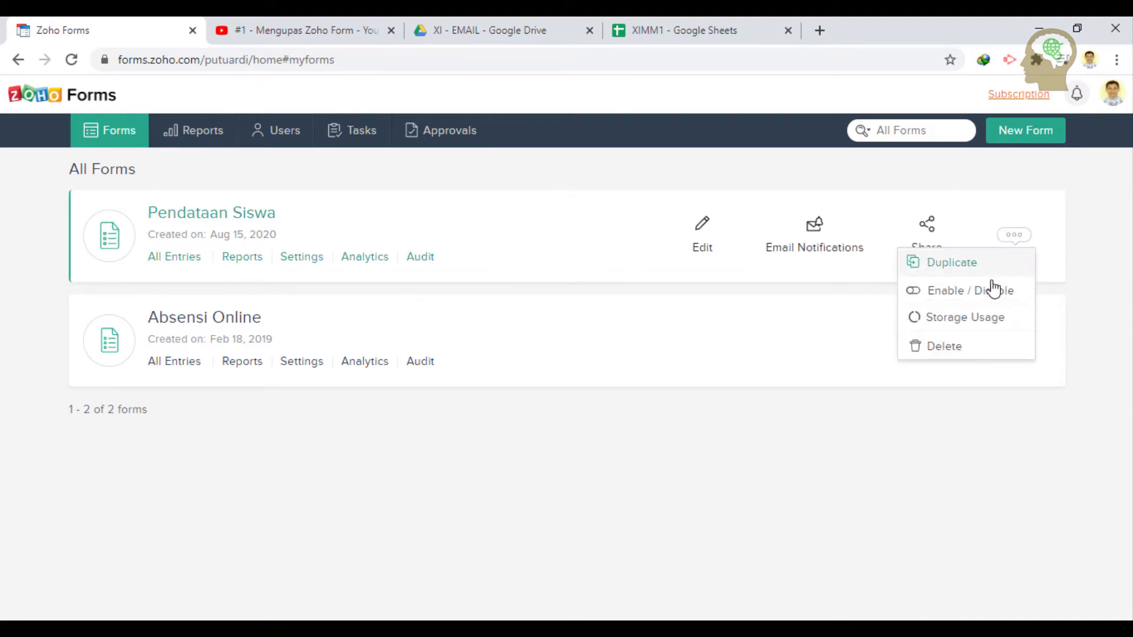
click(965, 348)
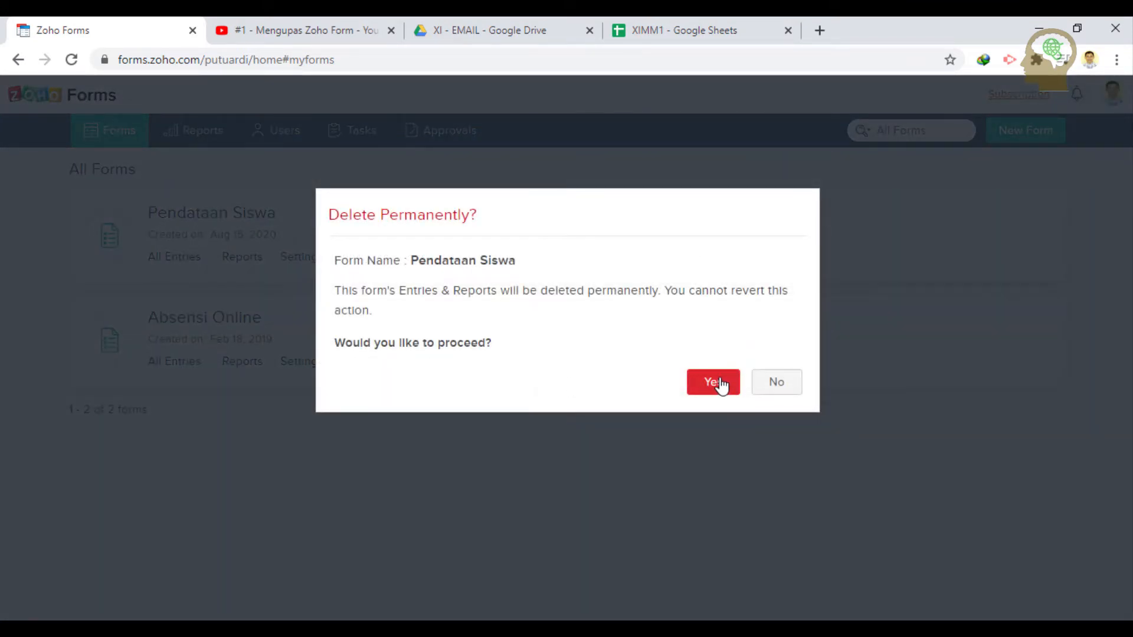
click(714, 382)
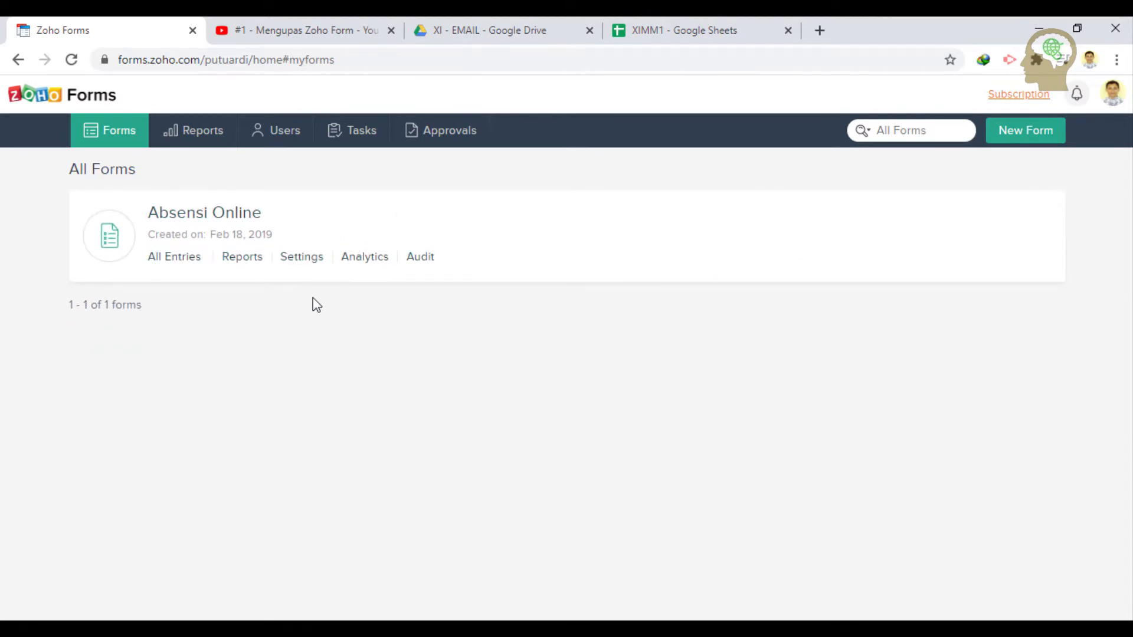
- Start a new form named 'Absensi Kelas XI MM' with description line 'Kelas XI MM 1,'
click(1032, 140)
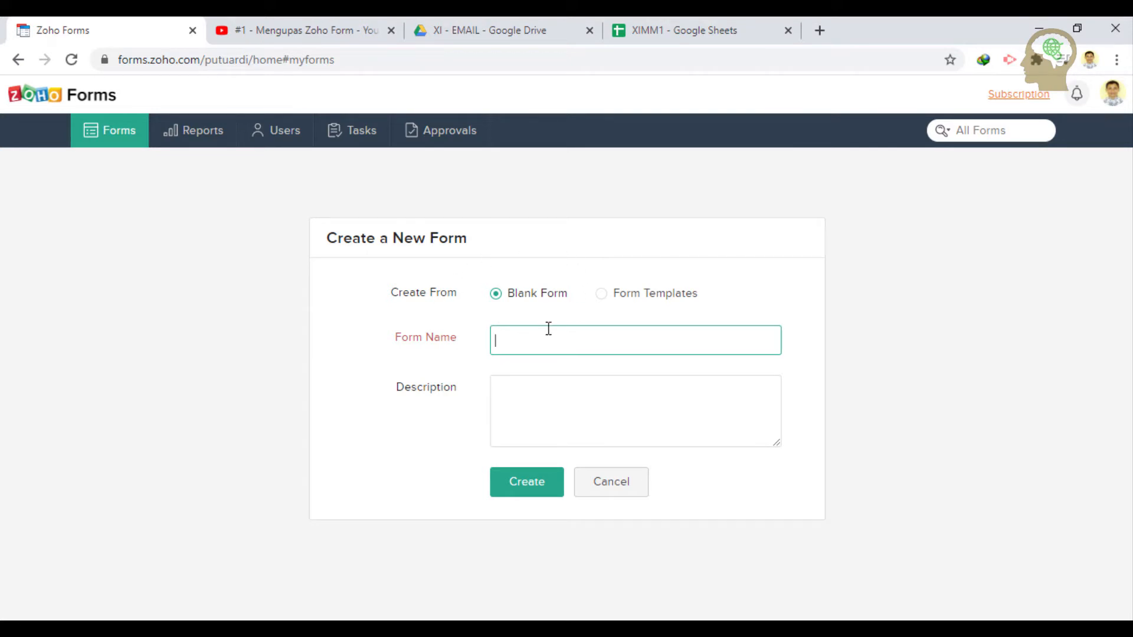
text(Absensi Kelas XI MM 1)
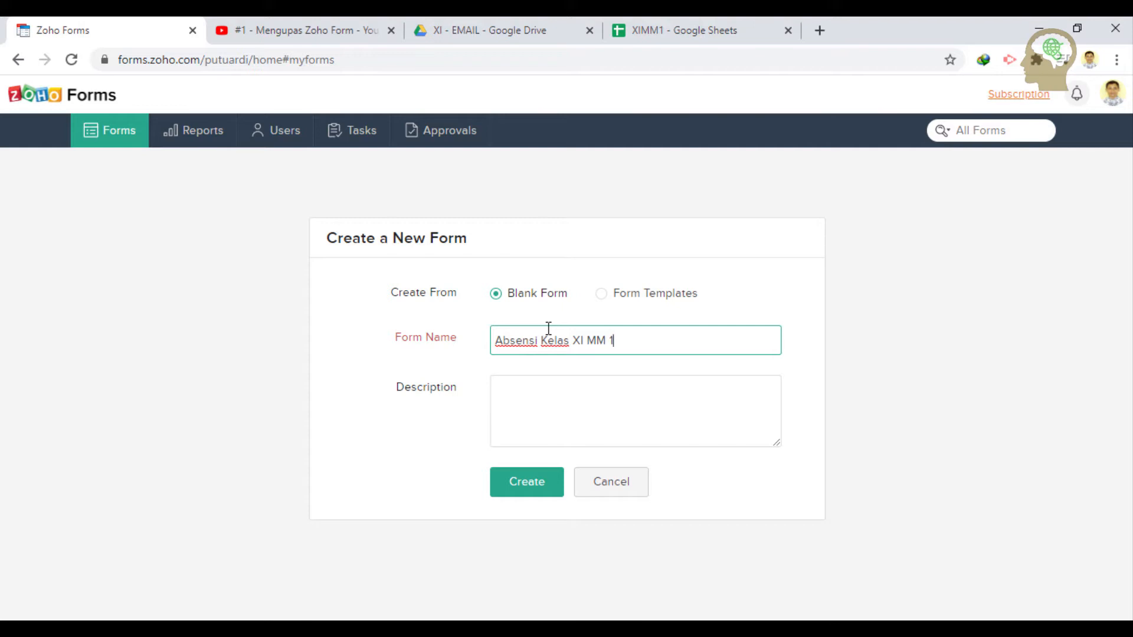
click(596, 410)
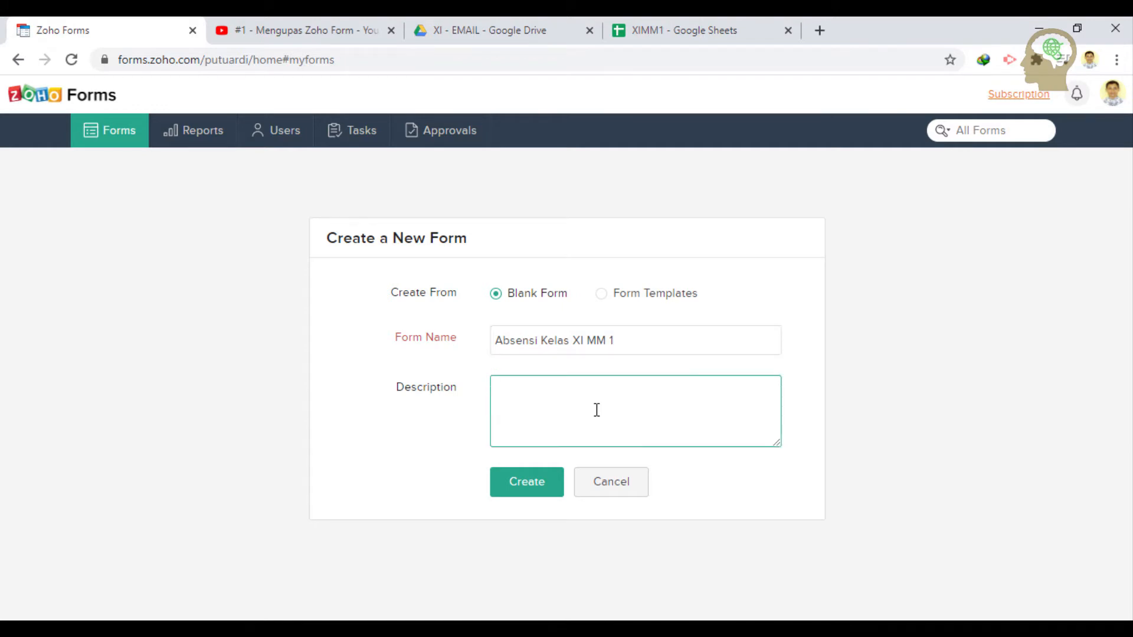
text(Abn)
text(ensi )
text(untu)
key(BackSpace)
key(BackSpace)
key(BackSpace)
text(Kelas XI MM 1)
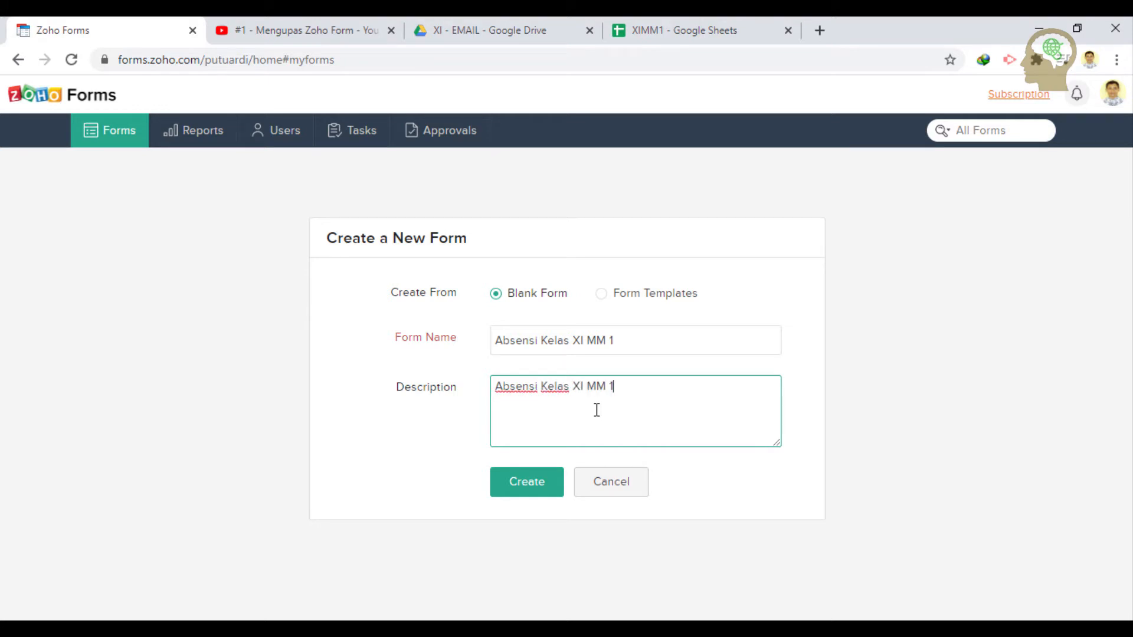
text(,)
- Add description lines 'Selasa, 18 Agustus 2020' and 'Mata Pelajaran : Matematika'
key(Return)
text(Senin)
key(BackSpace)
key(BackSpace)
text(lasa, 18 Agustus 20)
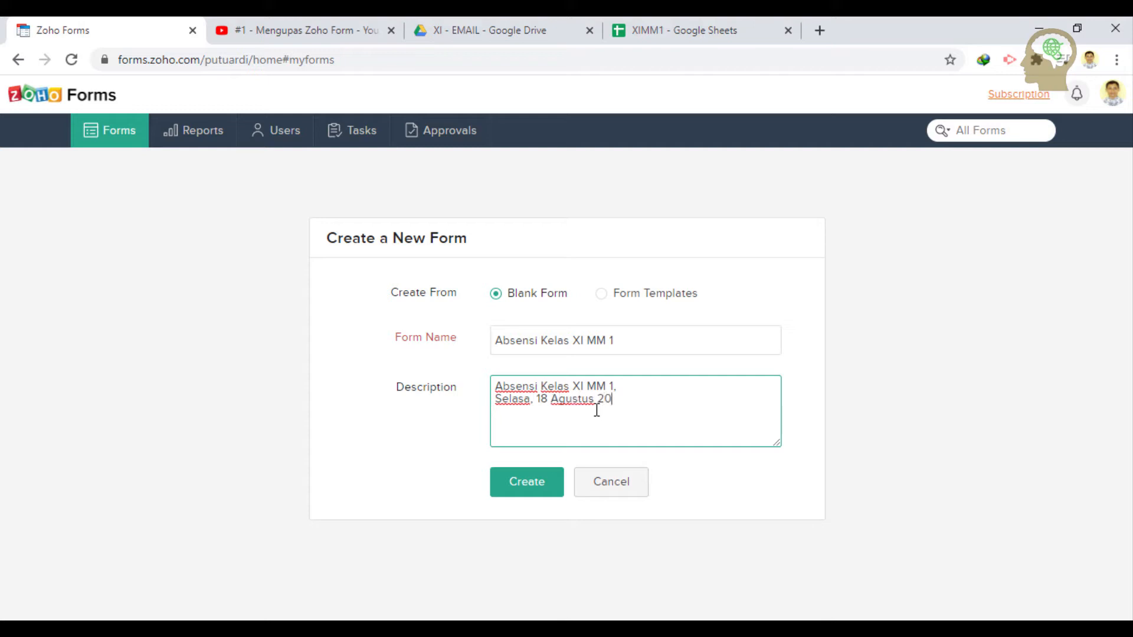
text(20)
key(Return)
text(Mata Pelajaran )
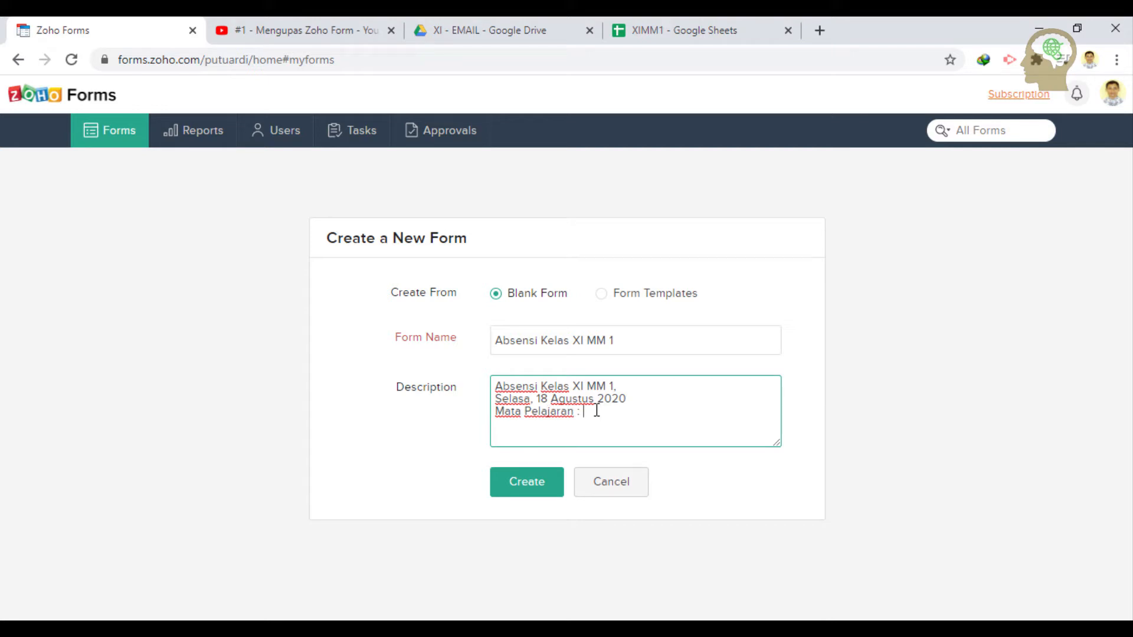
text(: Matem)
text(ari)
text(ika)
- Complete the name as 'Absensi Kelas XI MM 1 - Matematika' and create the form
click(707, 341)
text(- M)
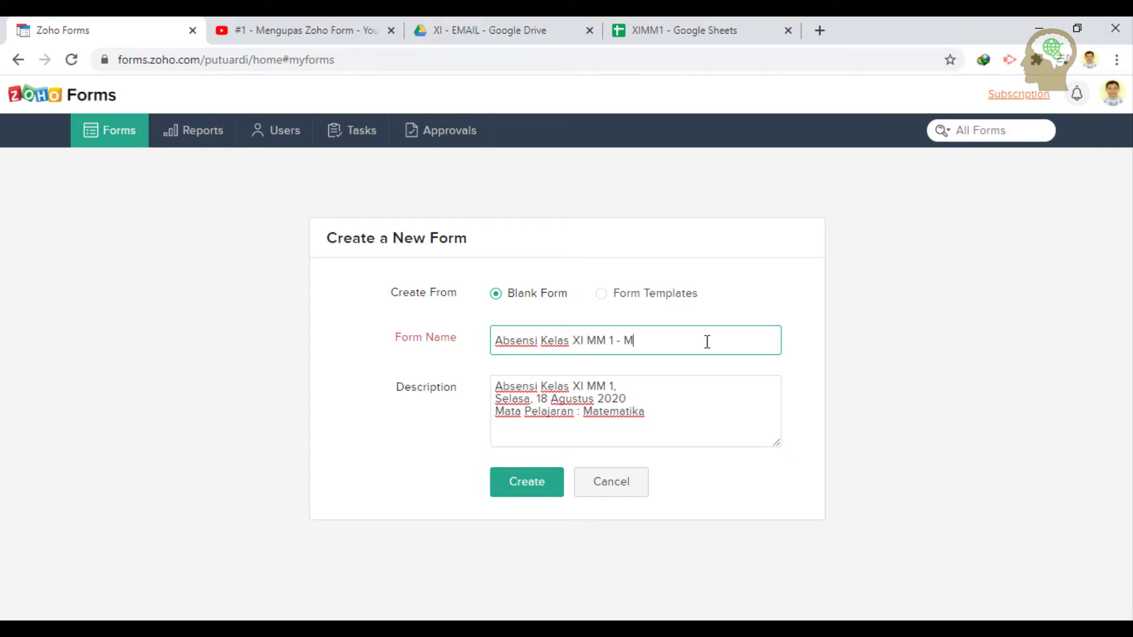
text(atemar)
text(ika)
click(523, 491)
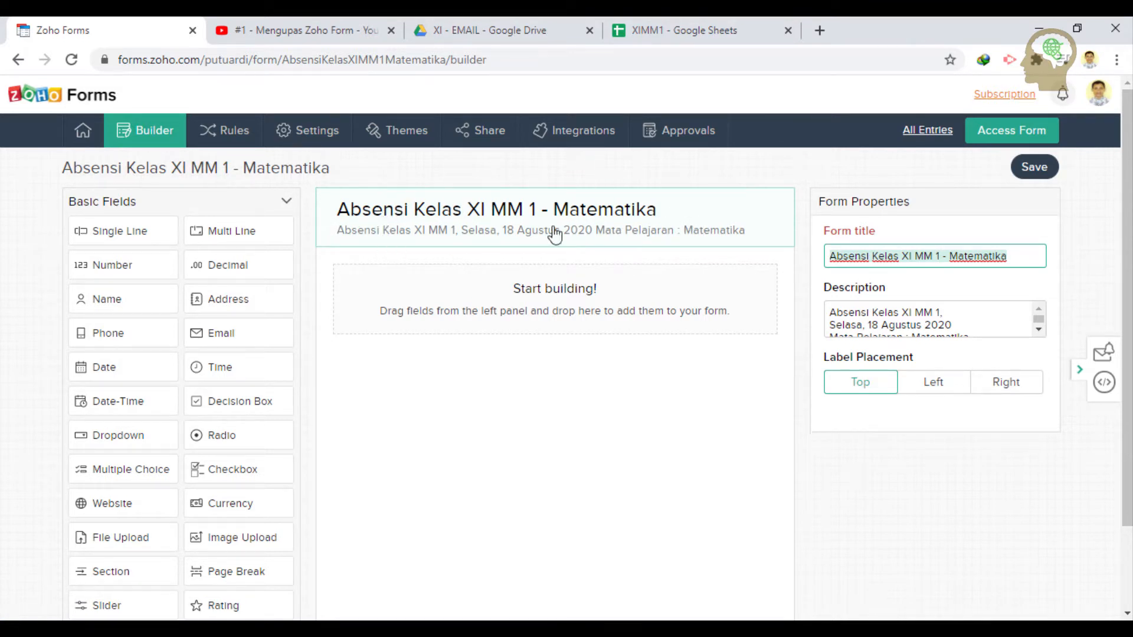
- Move the notes window aside, select its No Absen line, and uncover the empty form
click(702, 628)
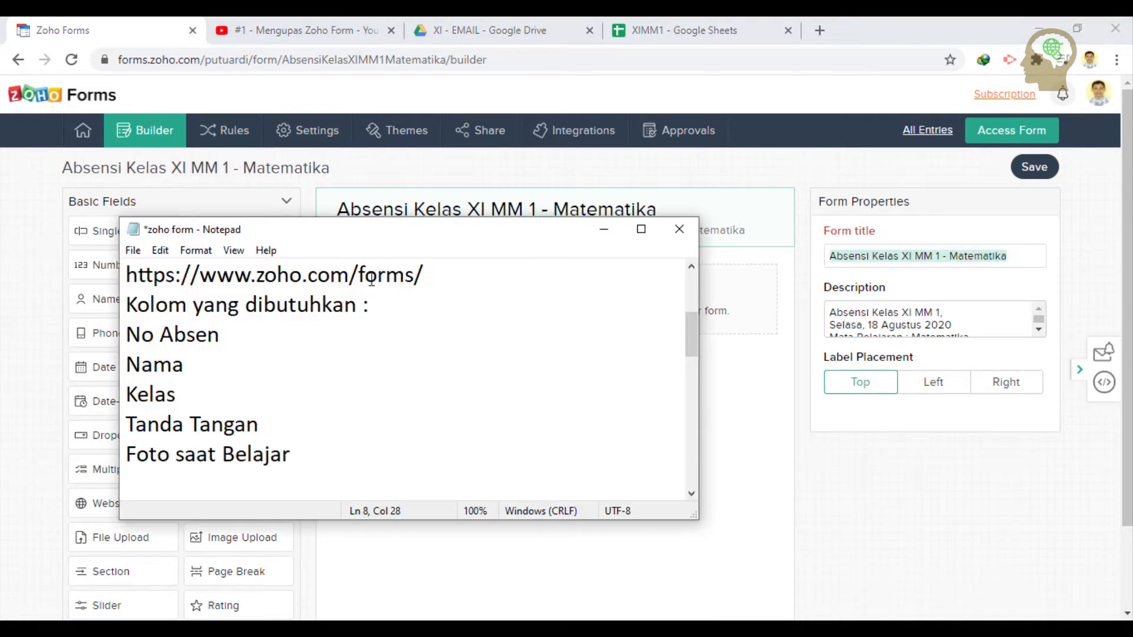
drag(390, 233, 691, 253)
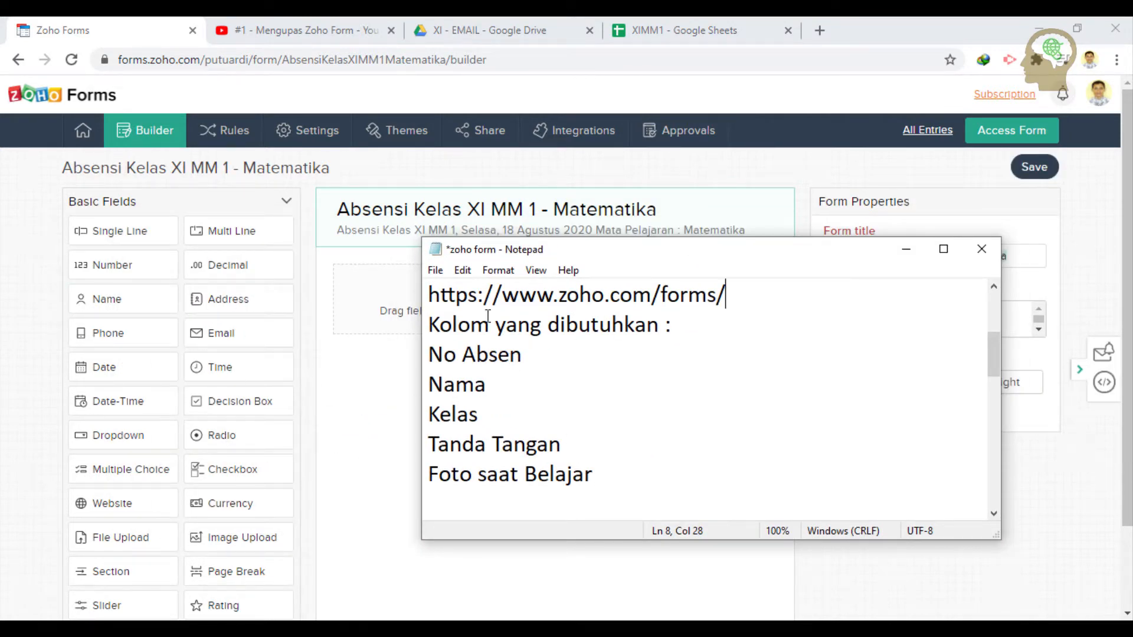
drag(581, 250, 659, 278)
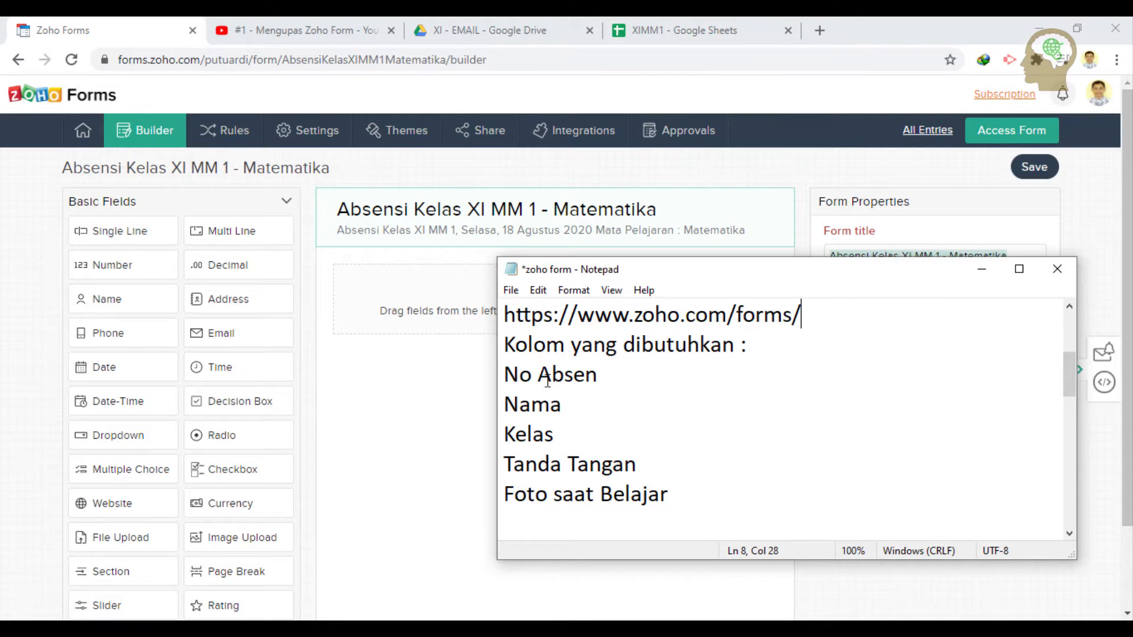
drag(602, 375, 493, 374)
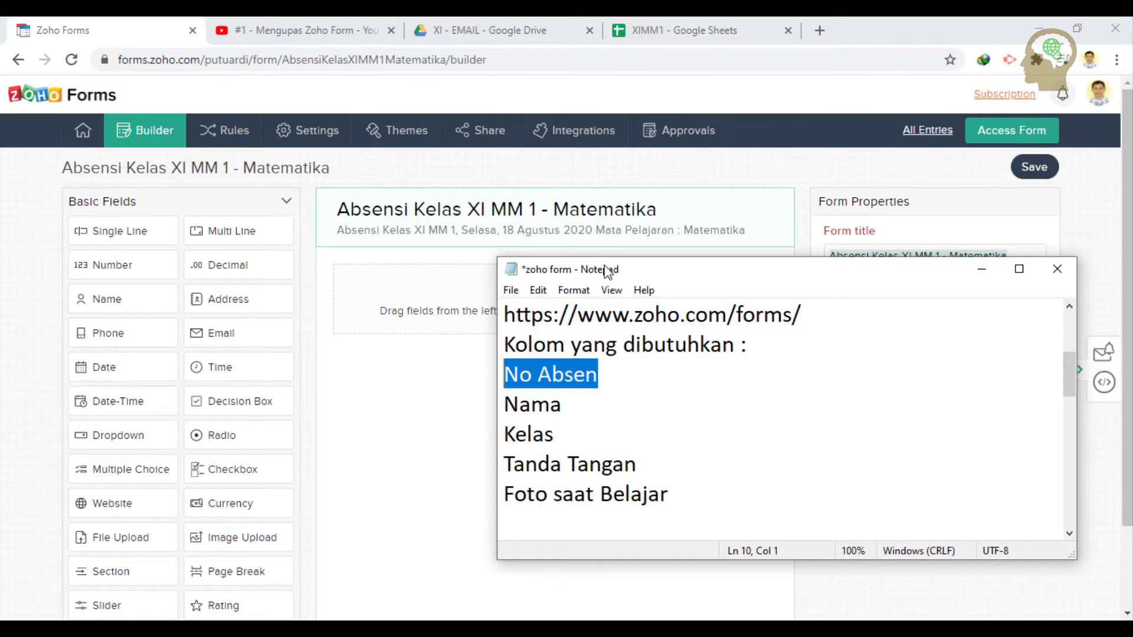
drag(608, 271, 727, 364)
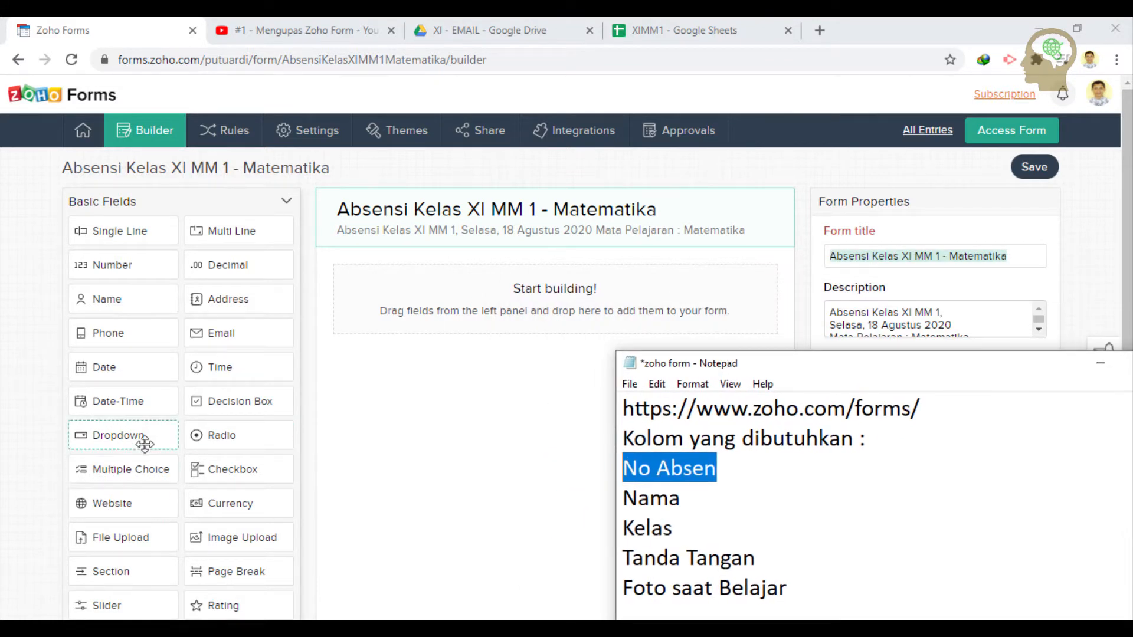
- Drag a Dropdown field into the form, label it 'No Absensi :', and select it
scroll(183, 450, down, 2)
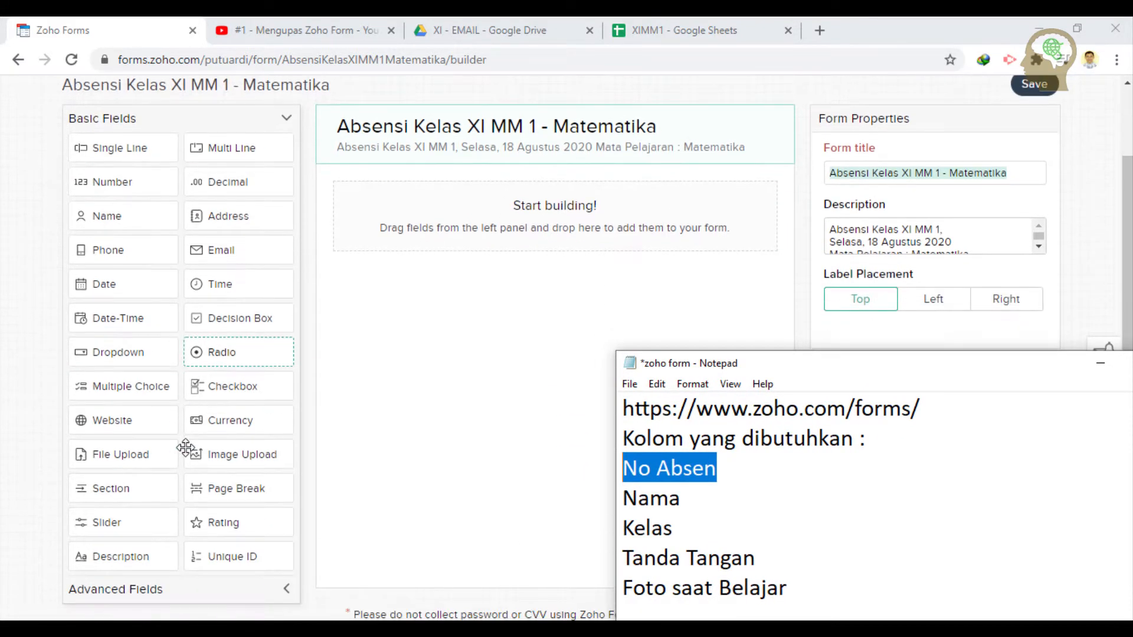
scroll(186, 447, up, 2)
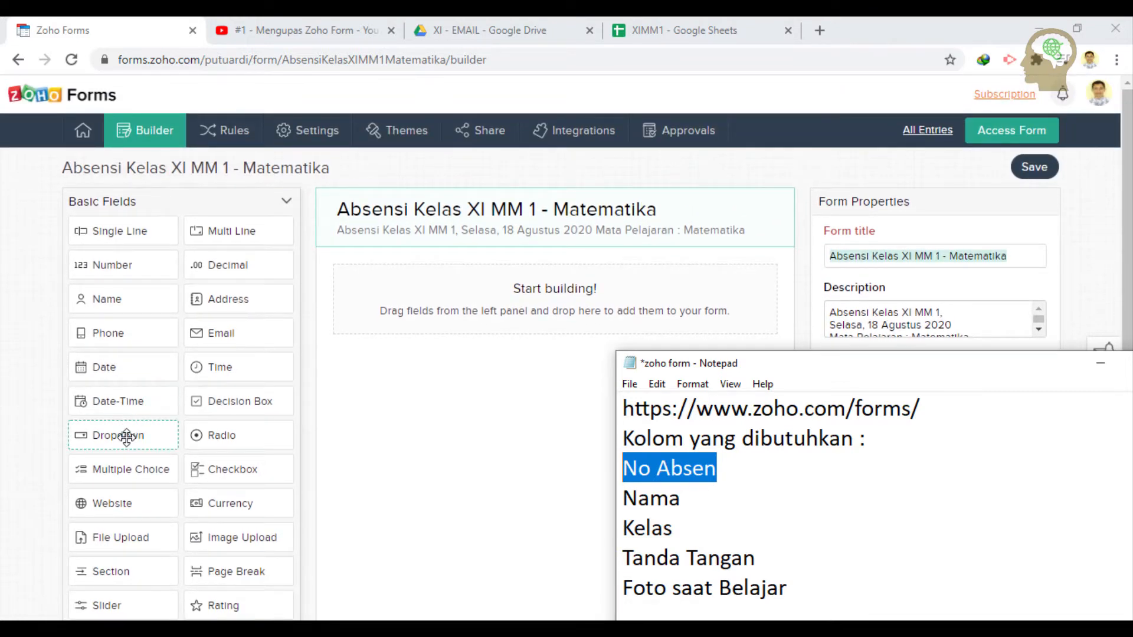
drag(126, 437, 444, 324)
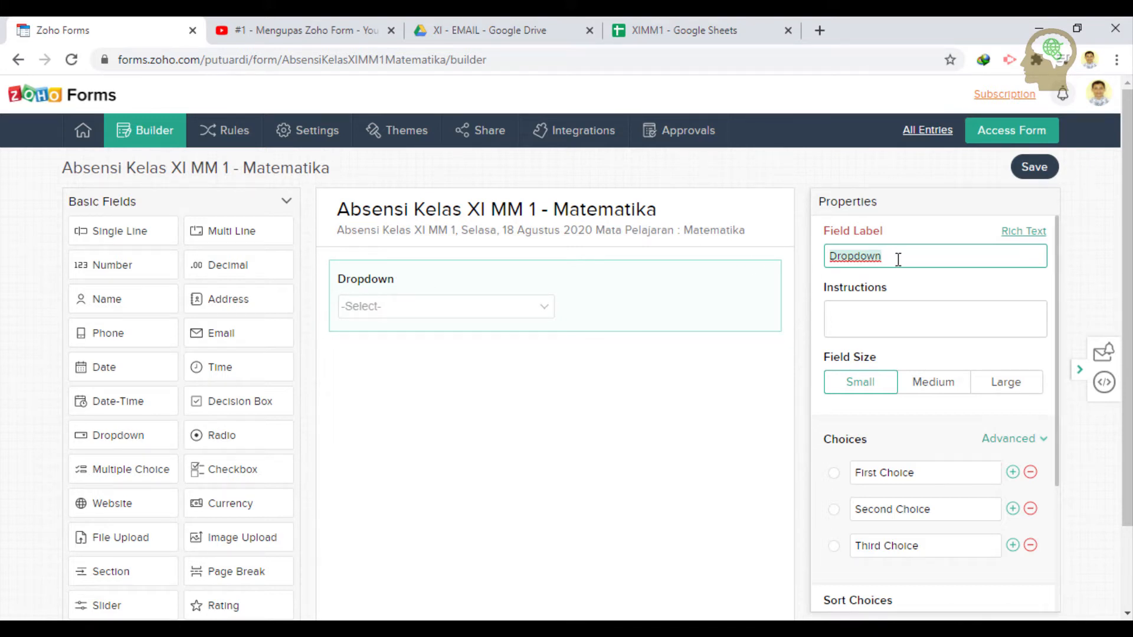
text(No Absensi :)
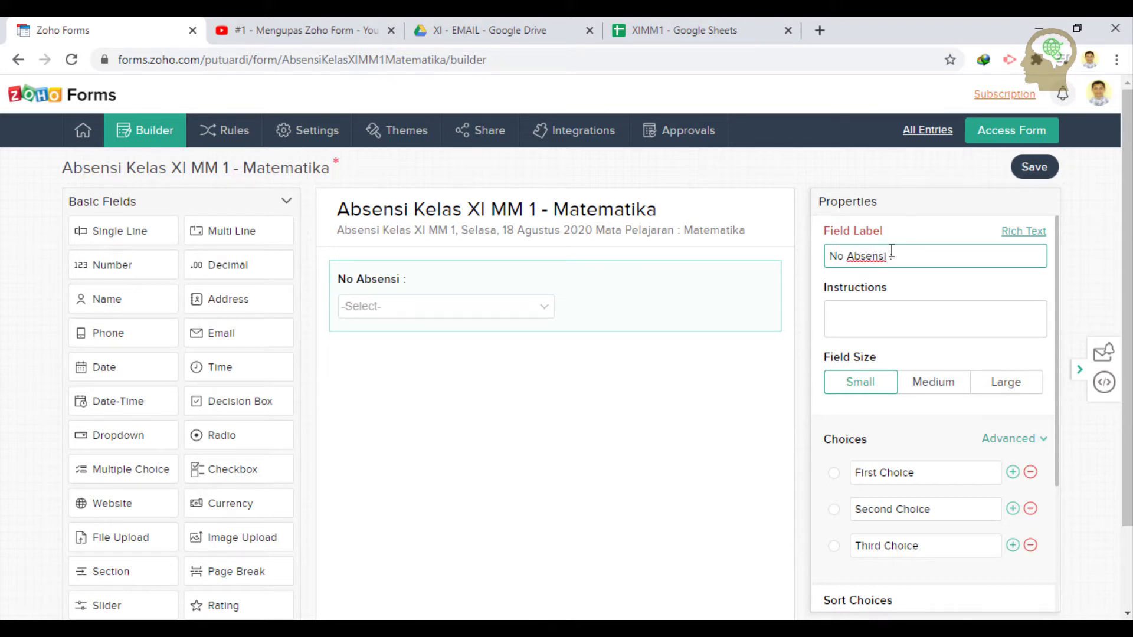
scroll(933, 383, down, 2)
scroll(934, 382, down, 3)
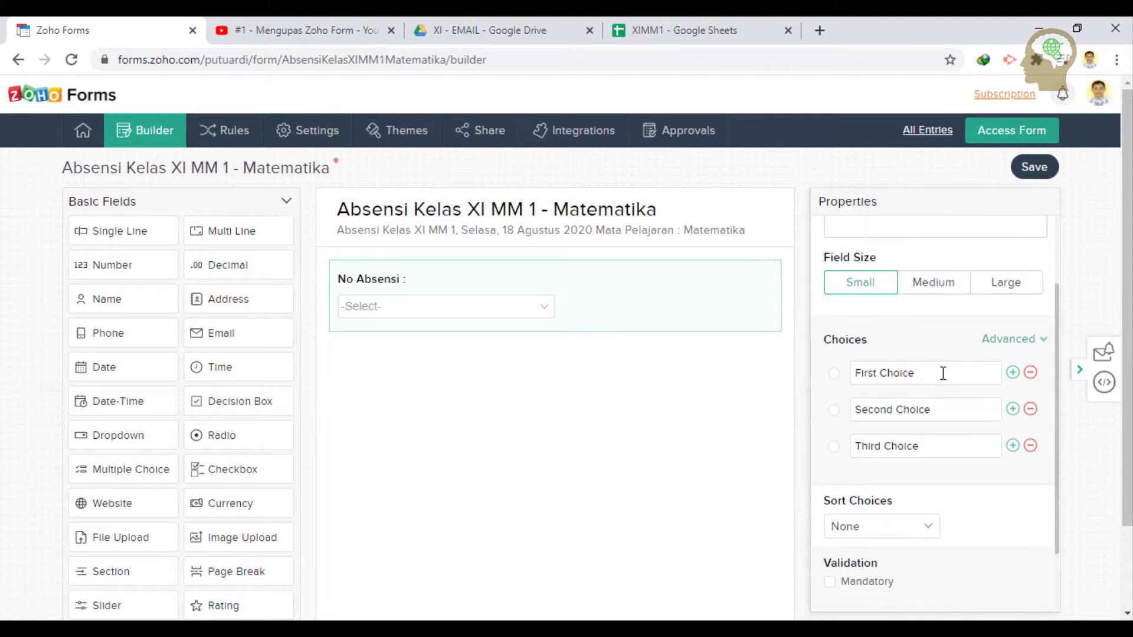
scroll(941, 381, up, 2)
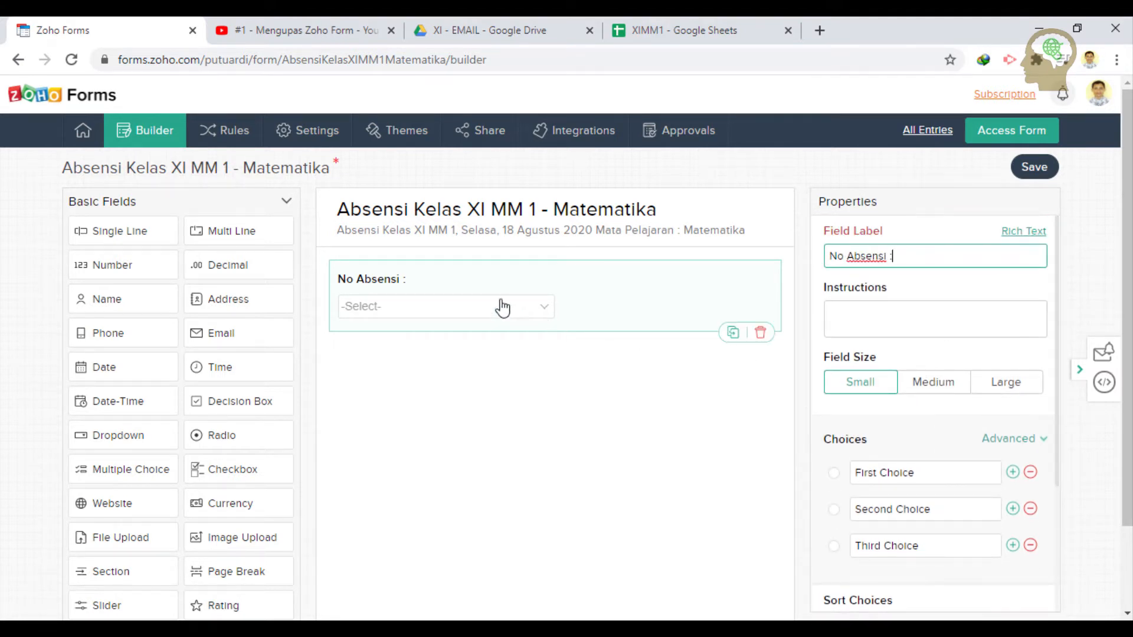
click(492, 320)
- Duplicate the No Absensi dropdown, delete the extra copy, then duplicate it again
click(732, 334)
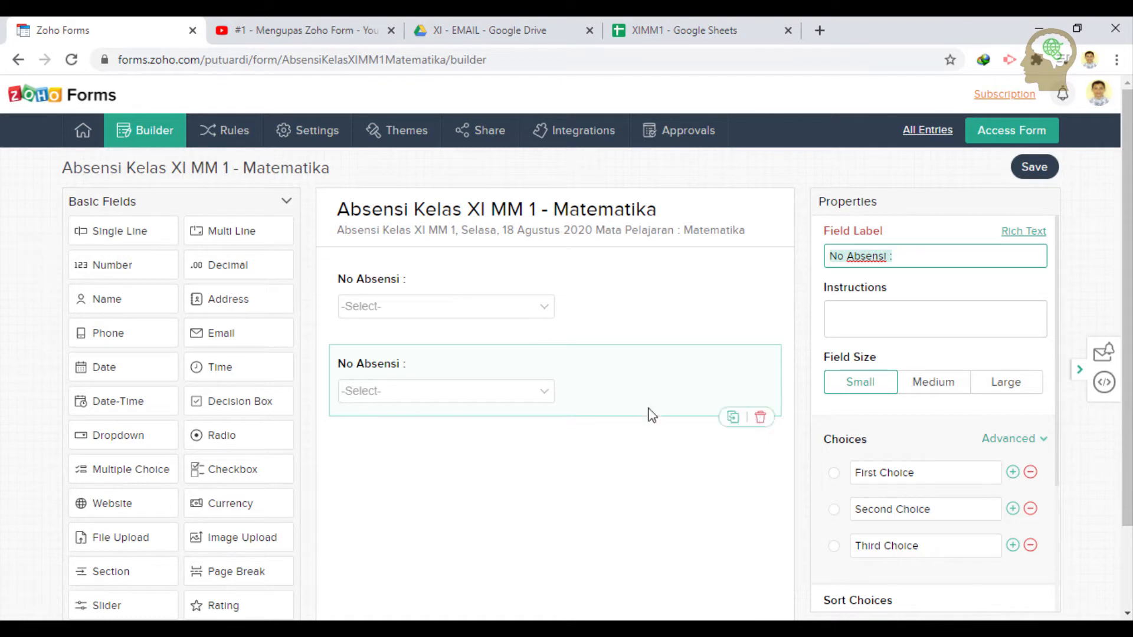
click(589, 297)
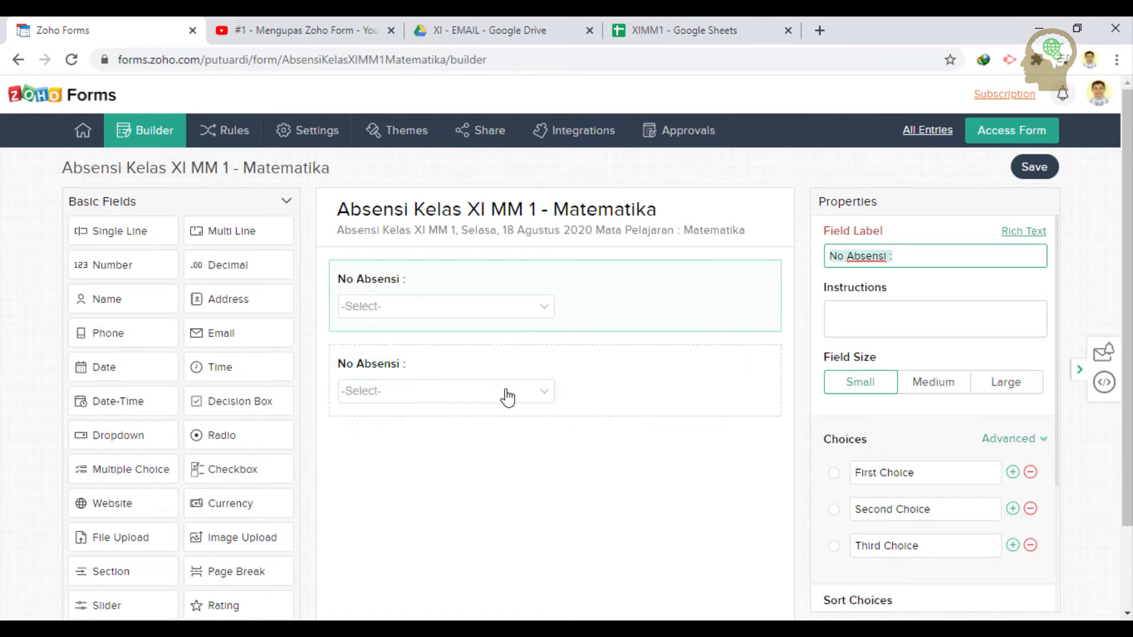
click(478, 373)
mouse_move(759, 422)
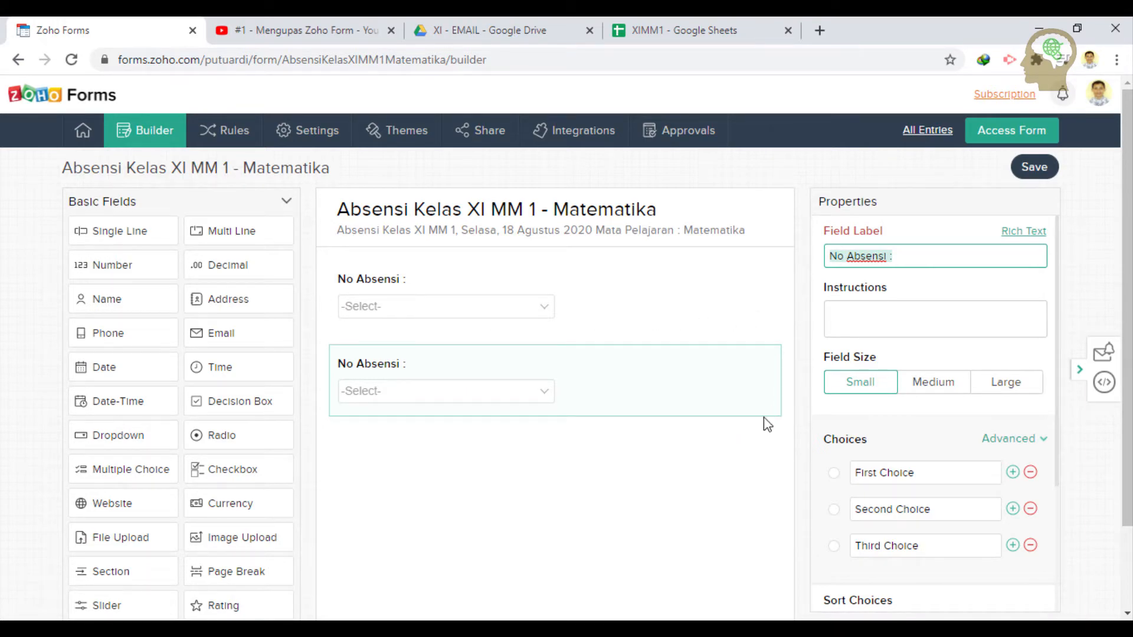
key(Delete)
click(637, 381)
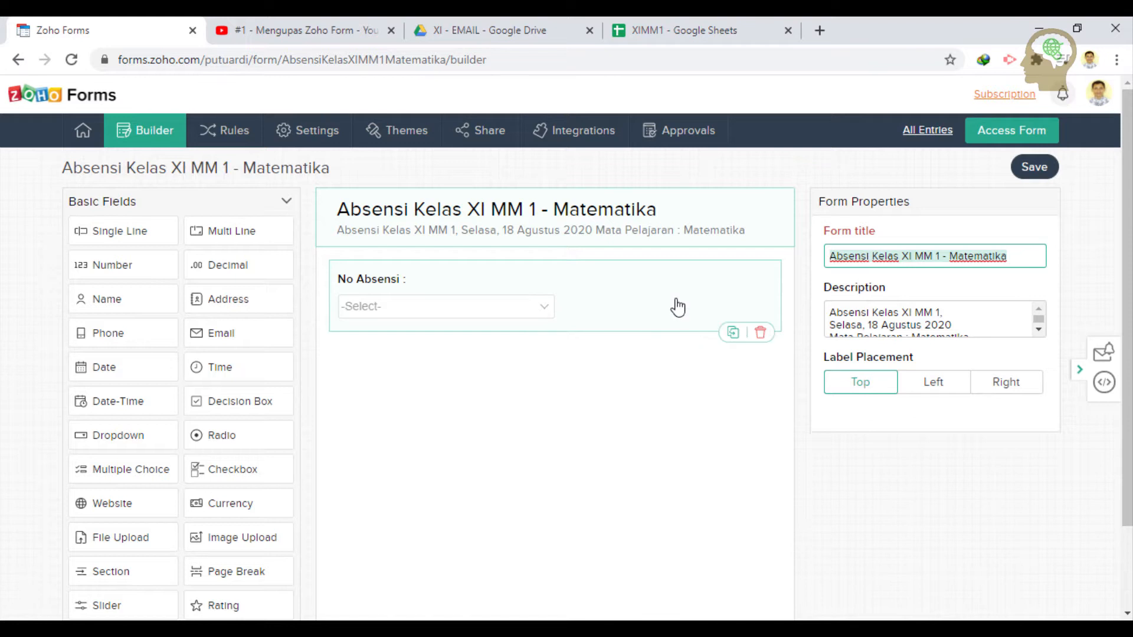
click(733, 333)
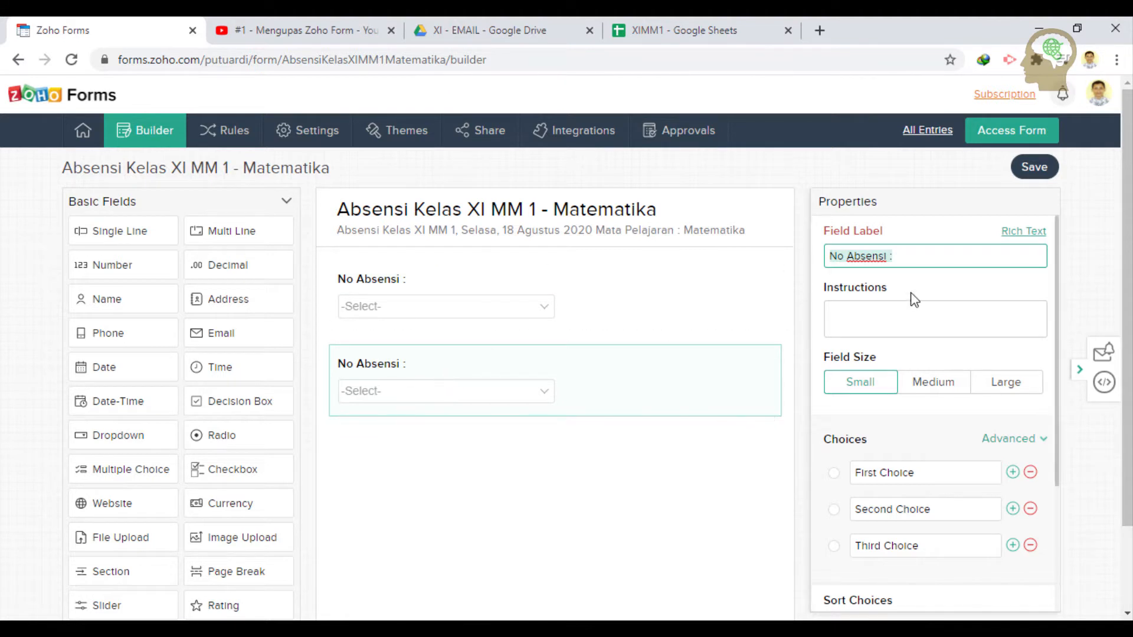
- Relabel the copied dropdown field 'Nama Siswa :'
click(886, 256)
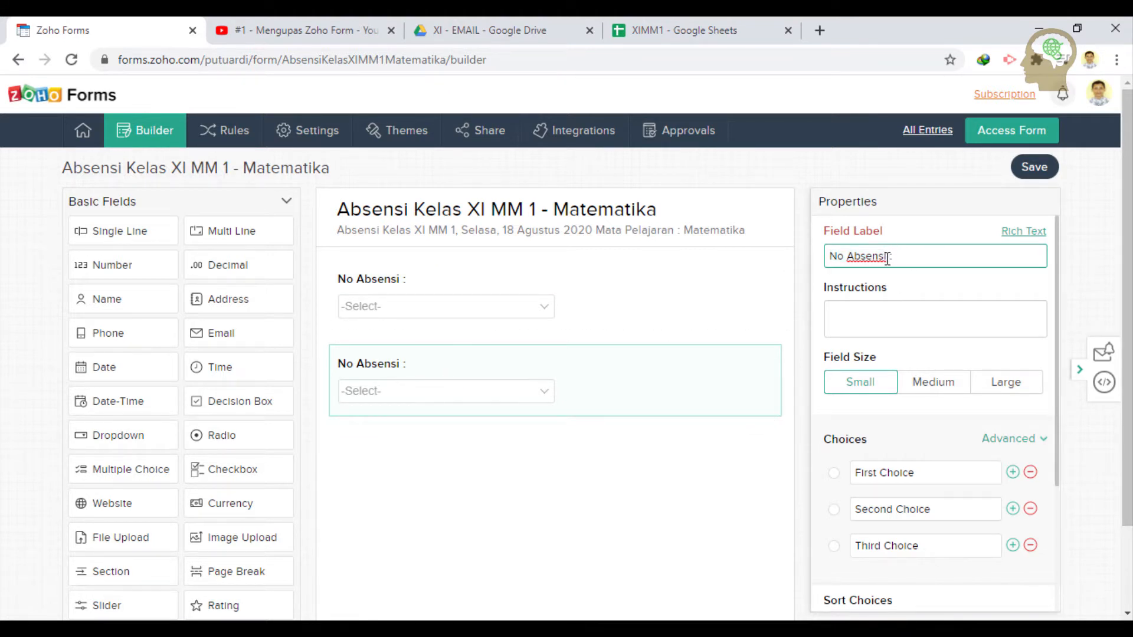
drag(887, 256, 761, 247)
text(Nama Sisw)
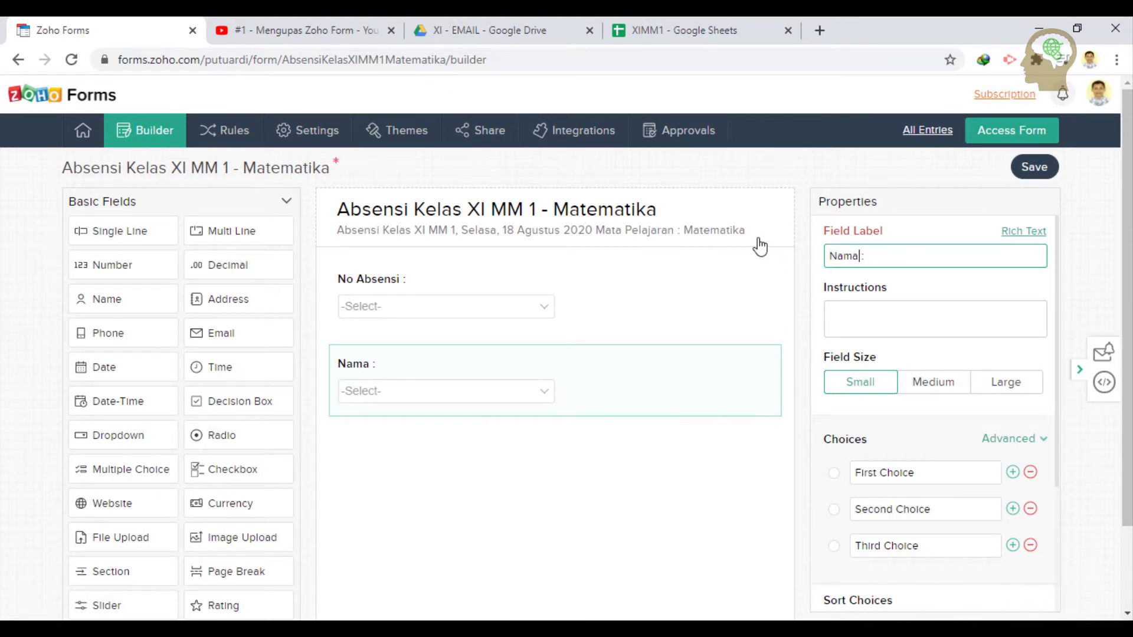
key(BackSpace)
key(BackSpace)
key(BackSpace)
text(iswa)
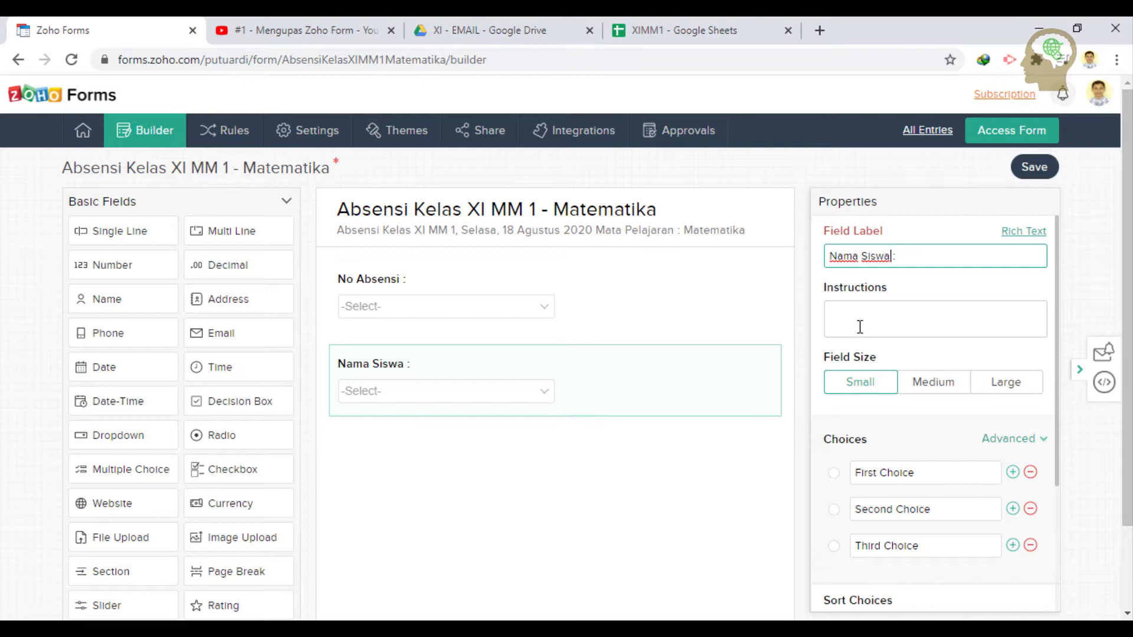
- Write the 'Silahkan pilih no absen' hint in Nama Siswa's instructions, copy it, then delete 'absen'
click(860, 326)
click(678, 317)
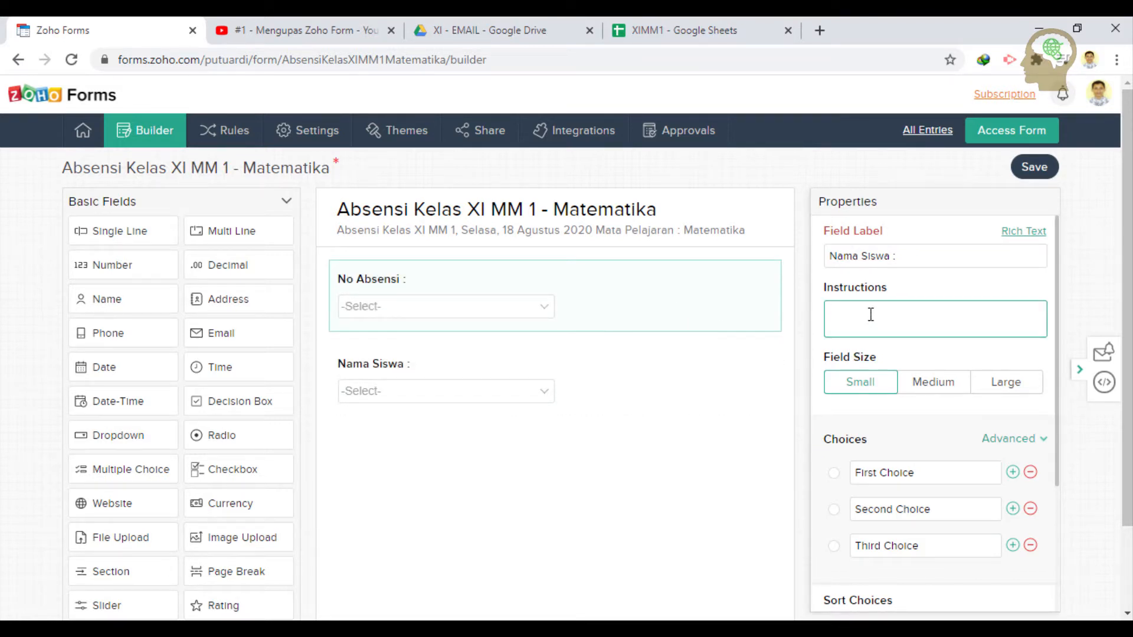
text(Silahkan pilih)
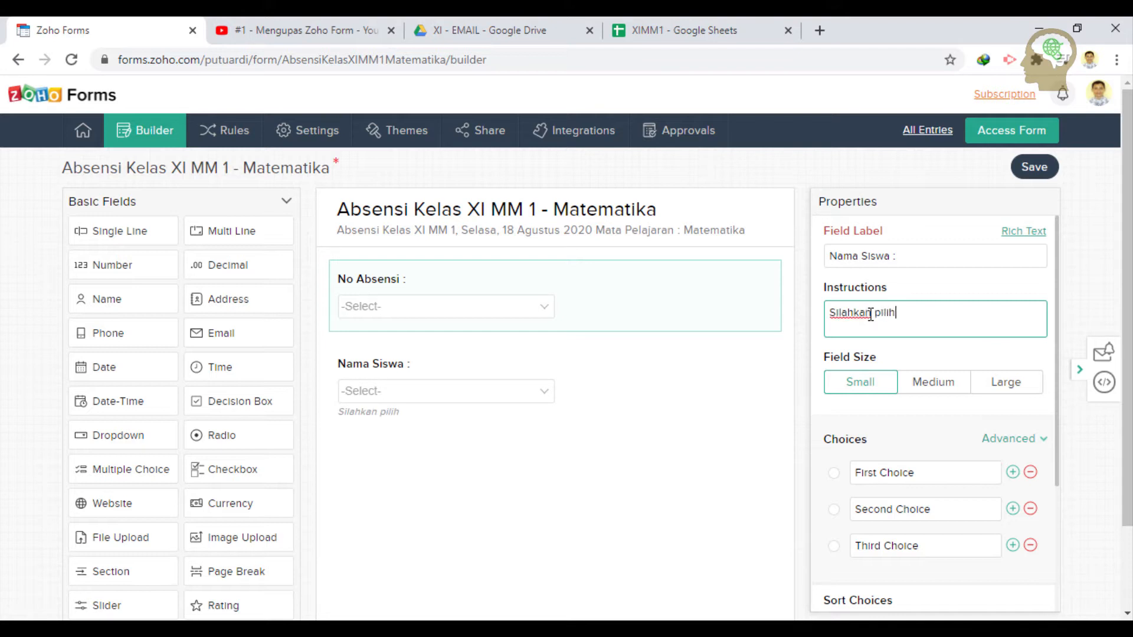
text( no absen)
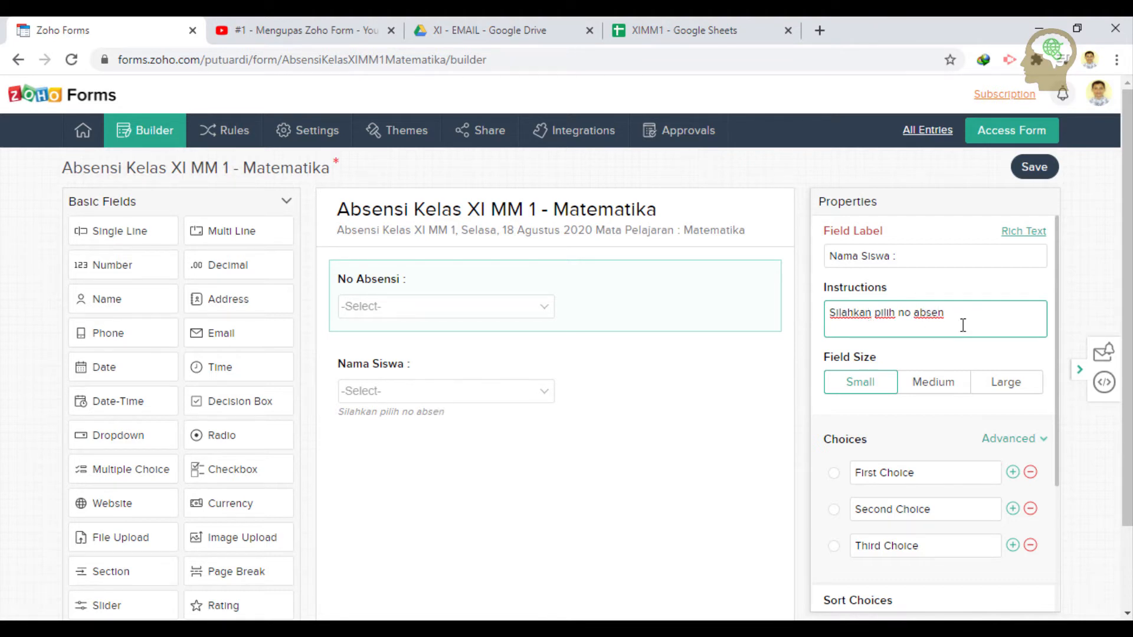
drag(963, 325, 773, 329)
key(ctrl+c)
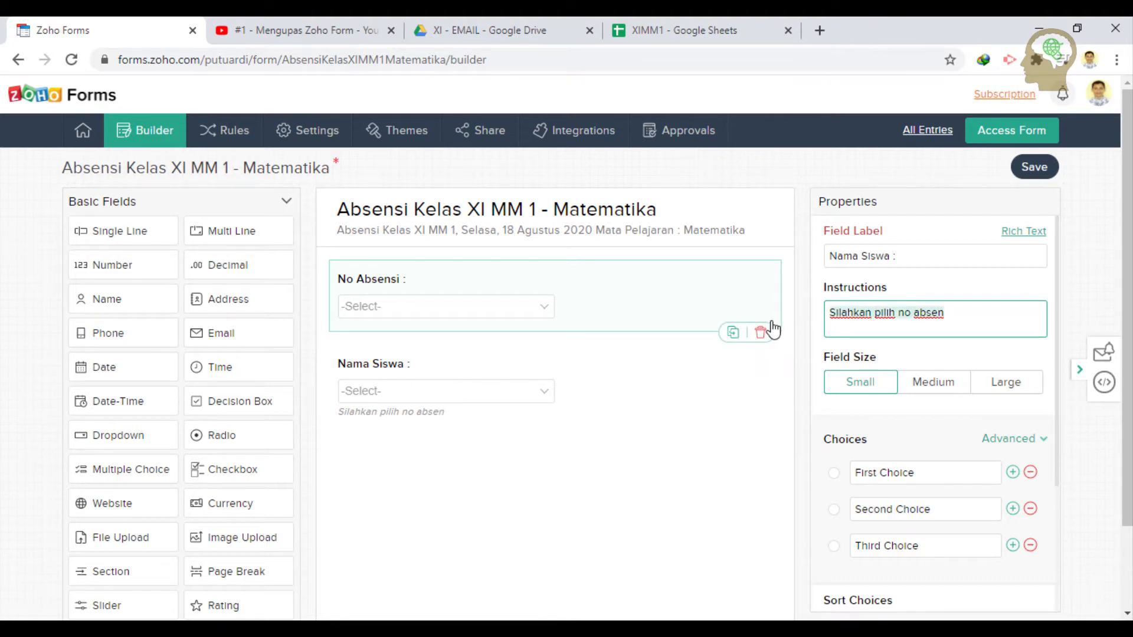
click(614, 398)
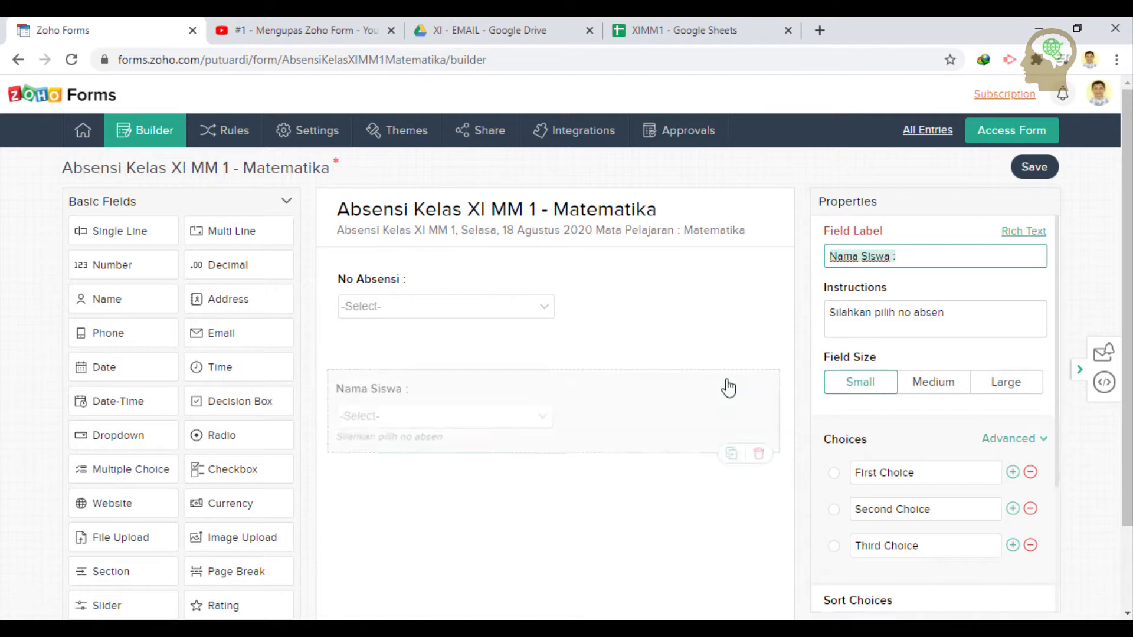
click(706, 330)
click(694, 398)
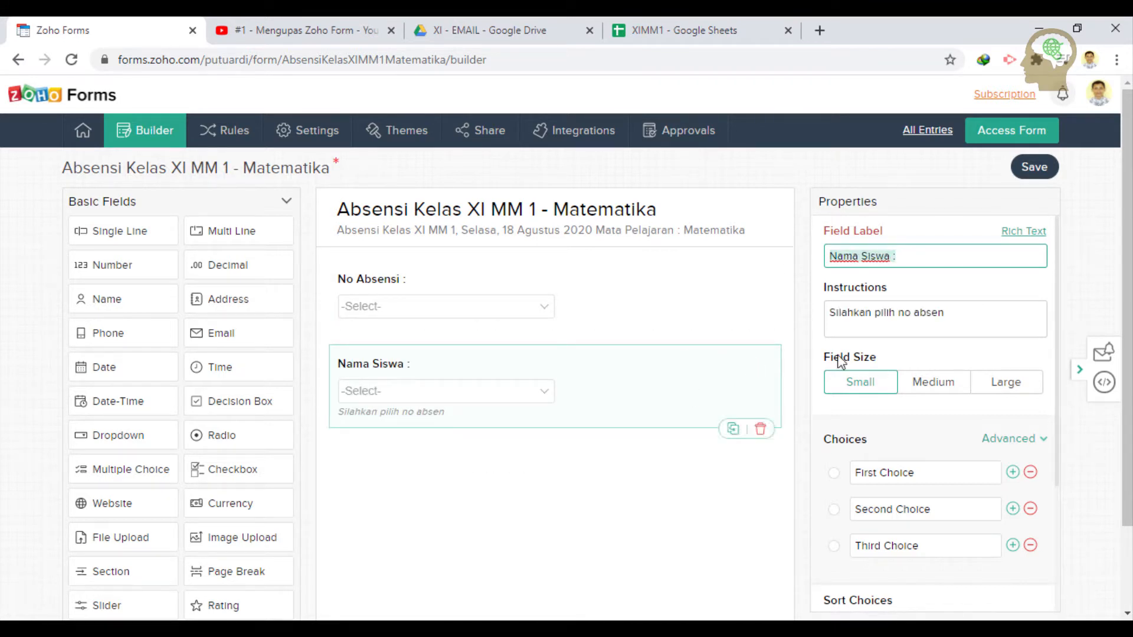
double_click(915, 311)
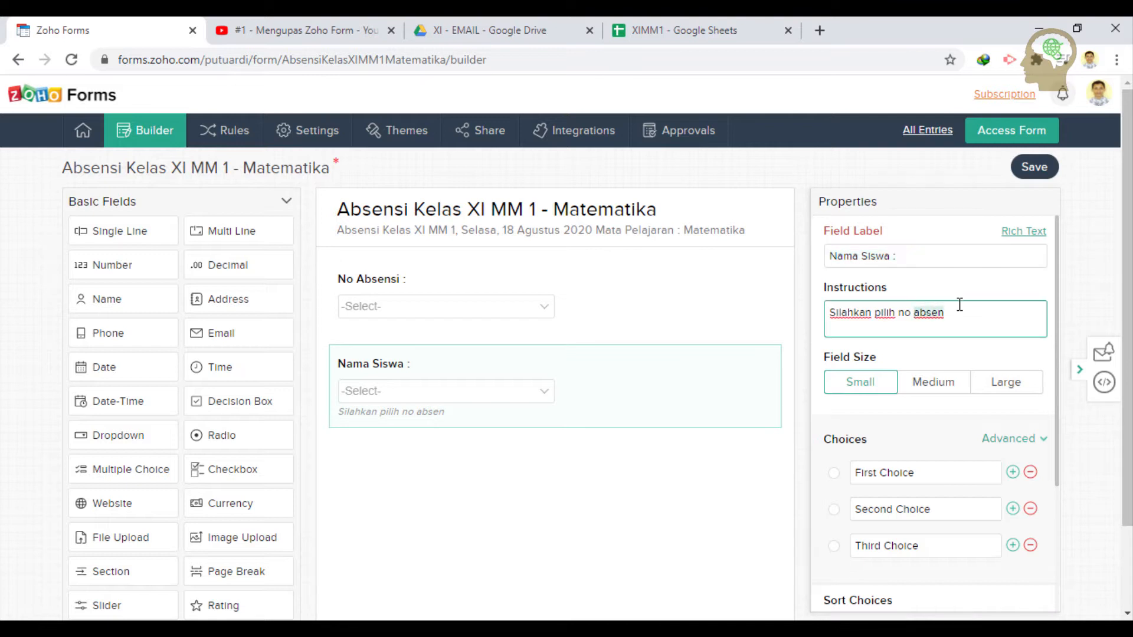
key(BackSpace)
- Finish the Nama Siswa hint with 'nama' and paste 'Silahkan pilih no absen' into No Absensi's instructions
text(nama)
click(668, 317)
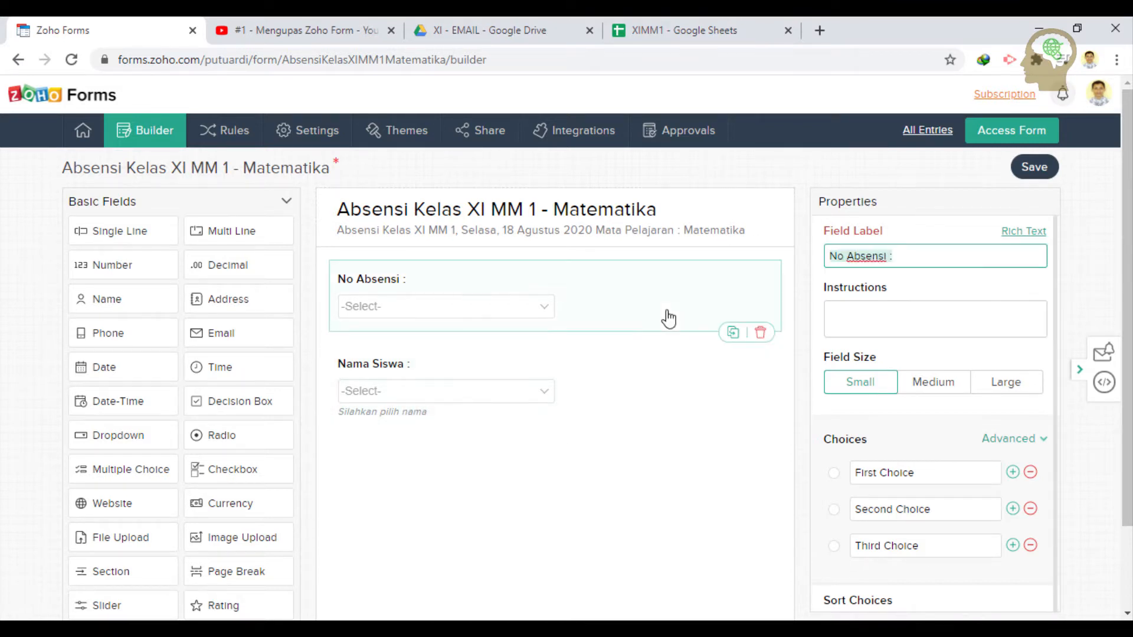
click(915, 311)
key(ctrl+v)
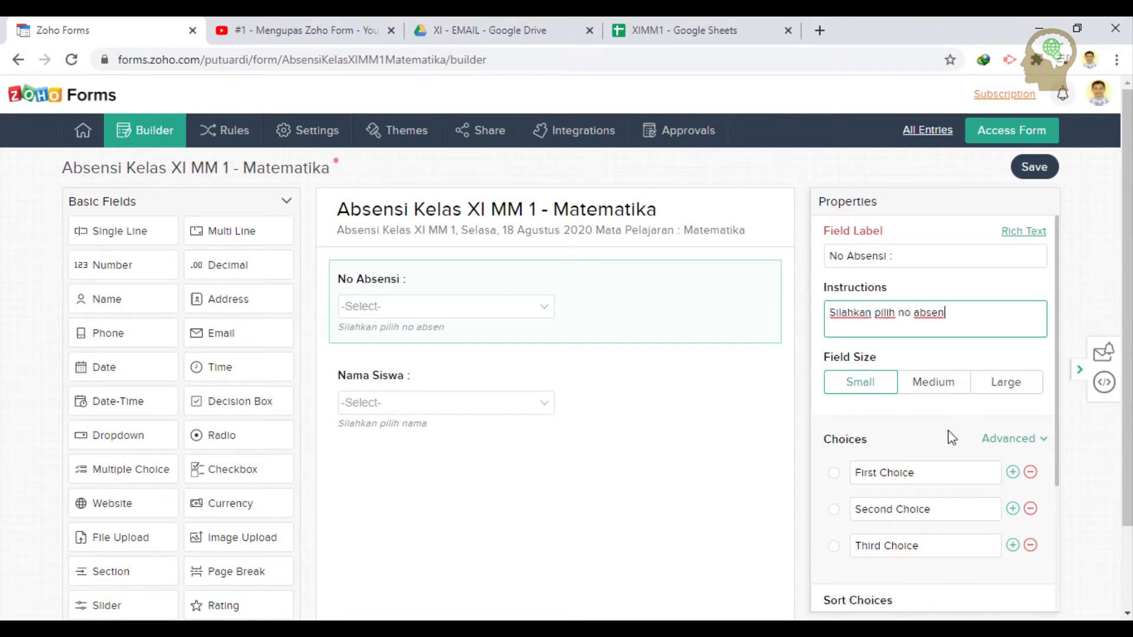
scroll(950, 439, down, 3)
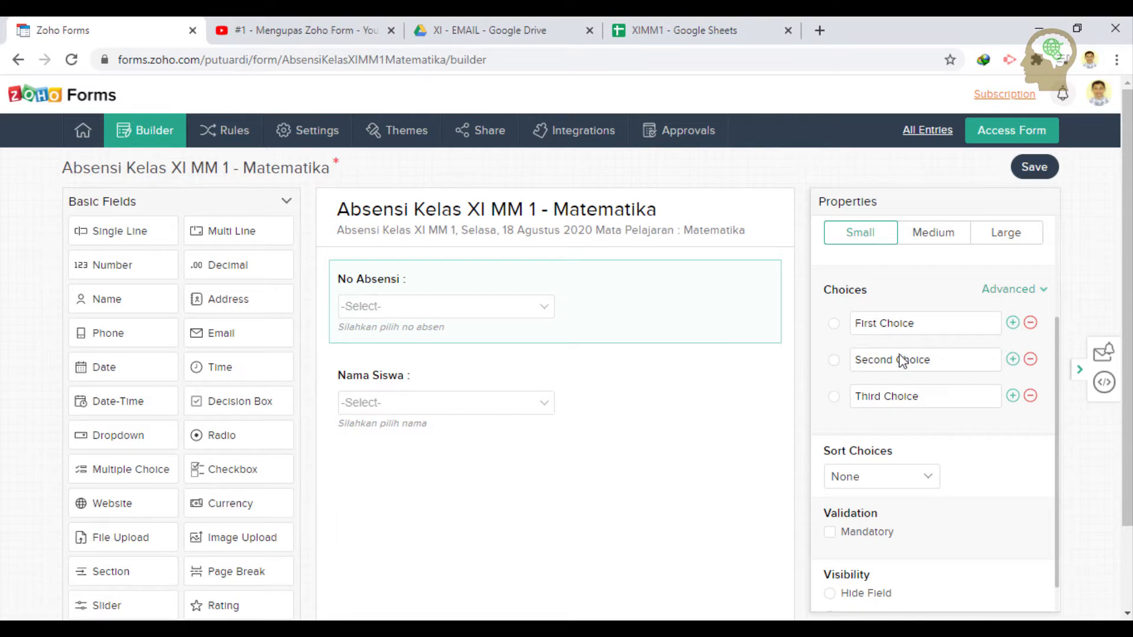
scroll(943, 407, up, 1)
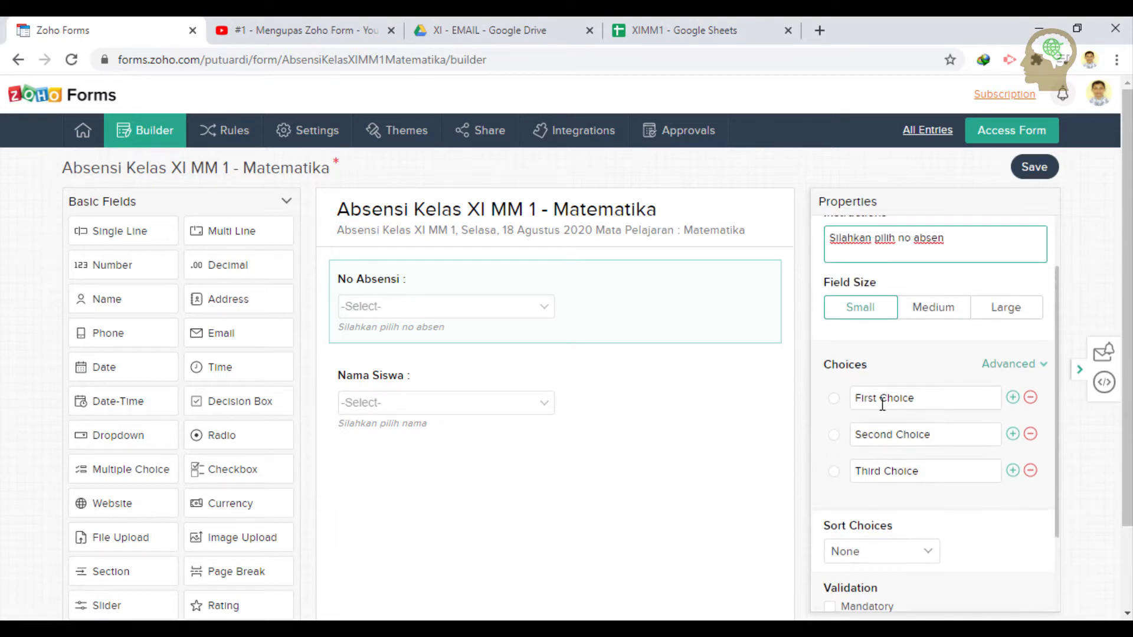
click(930, 400)
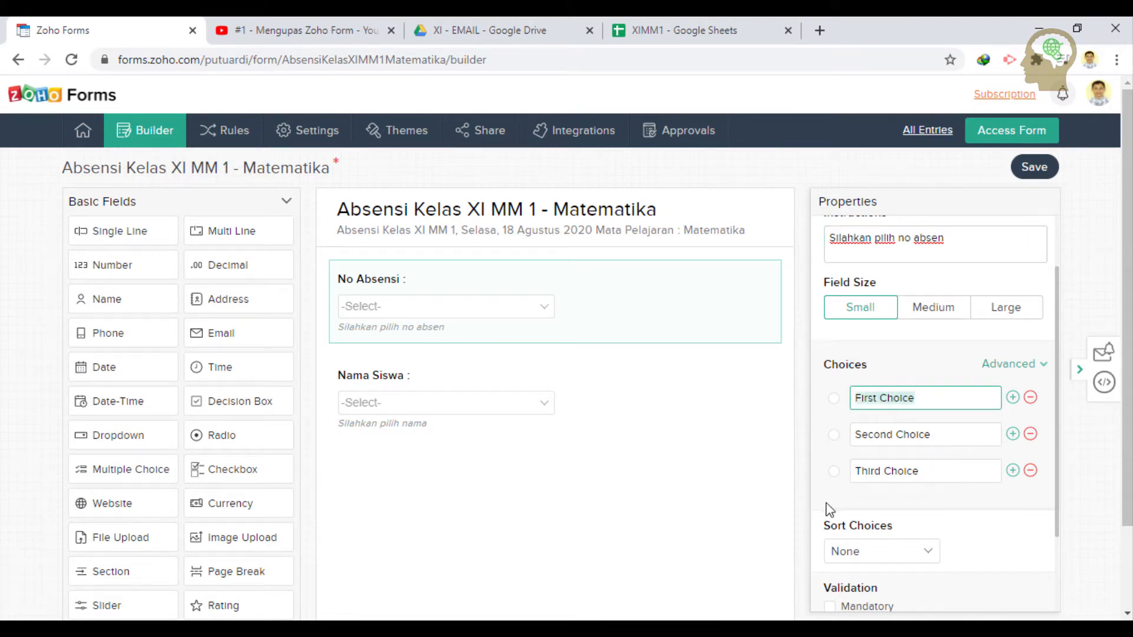
- Copy attendance numbers 1–35 from column A of the XIMM1 sheet, then return to the form builder
click(698, 24)
click(63, 263)
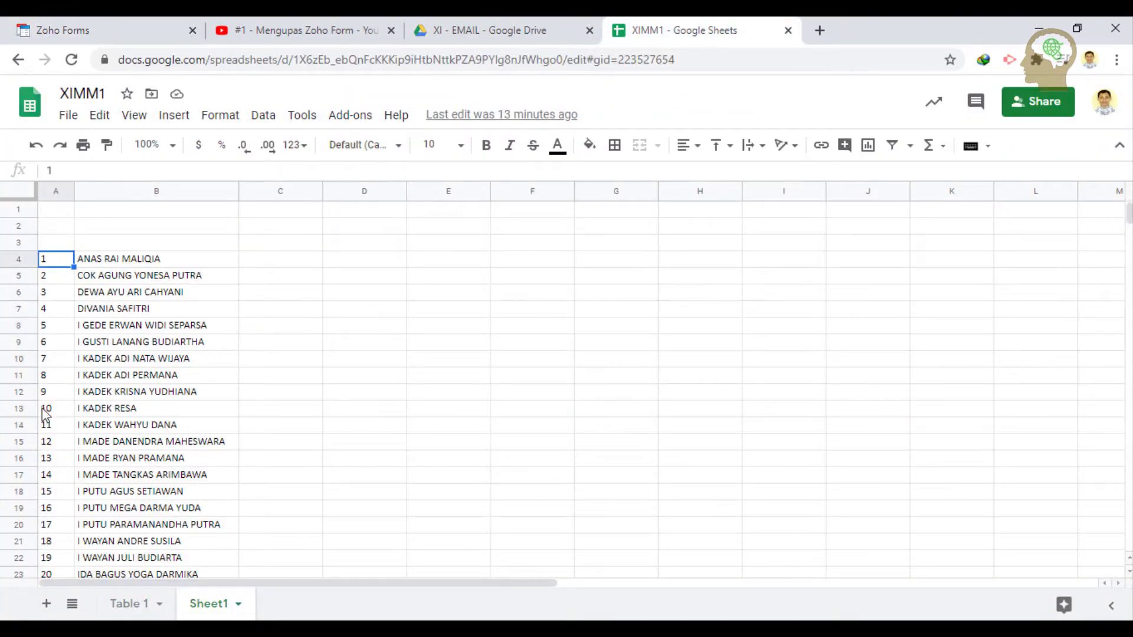
scroll(45, 429, down, 3)
scroll(44, 430, down, 3)
shift+click(44, 491)
key(ctrl+c)
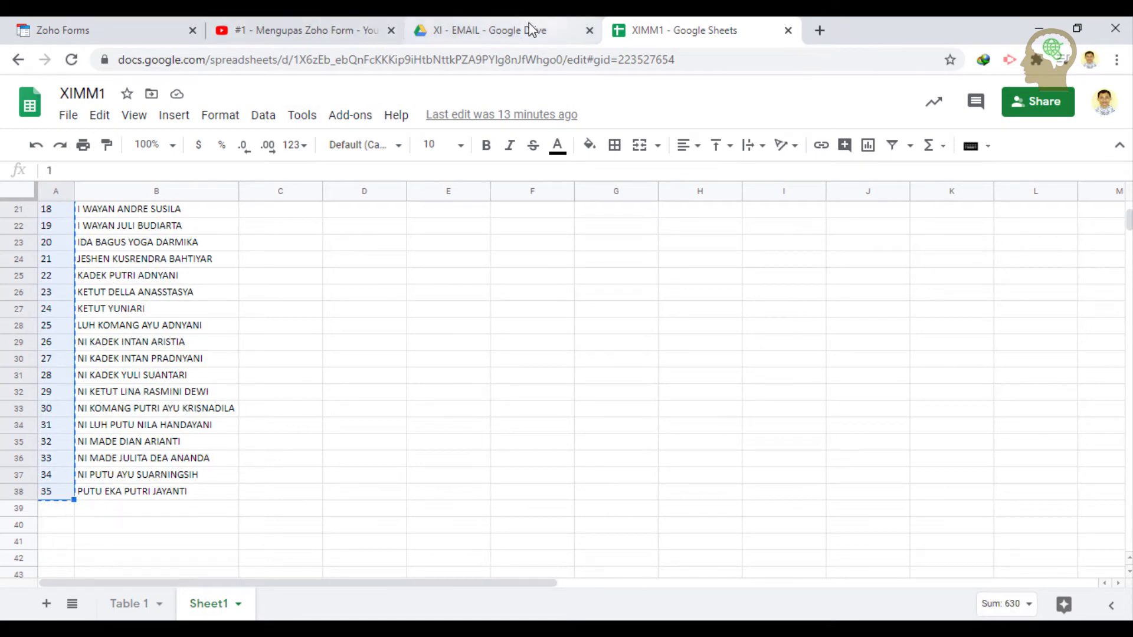
click(112, 29)
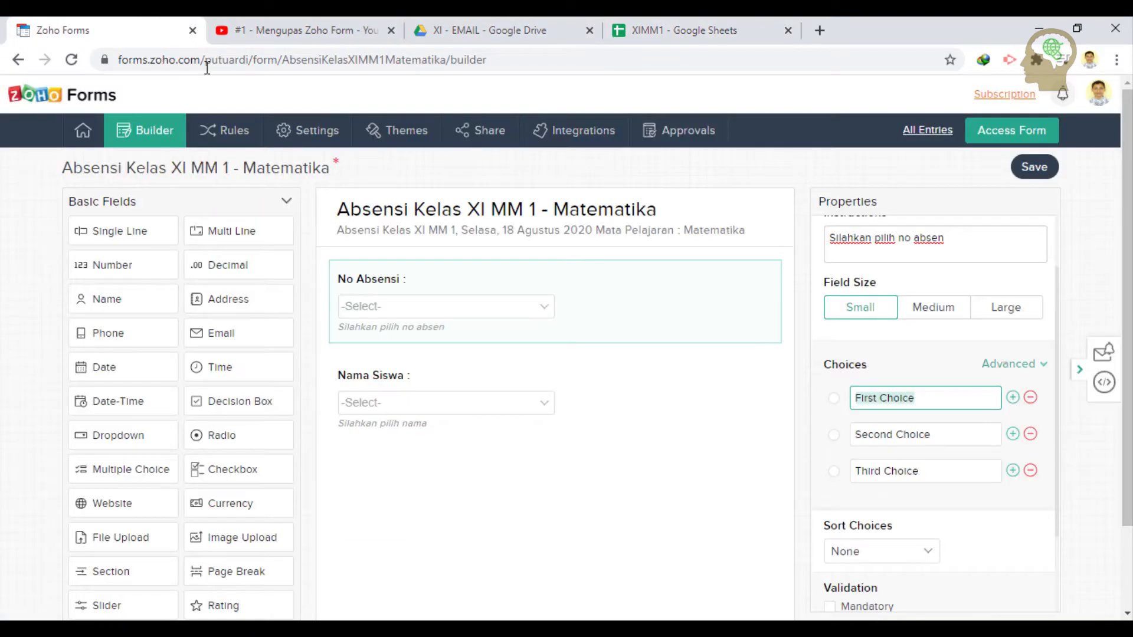
- Set the first two No Absensi choices to 1 and 2 and remove Third Choice
right_click(891, 406)
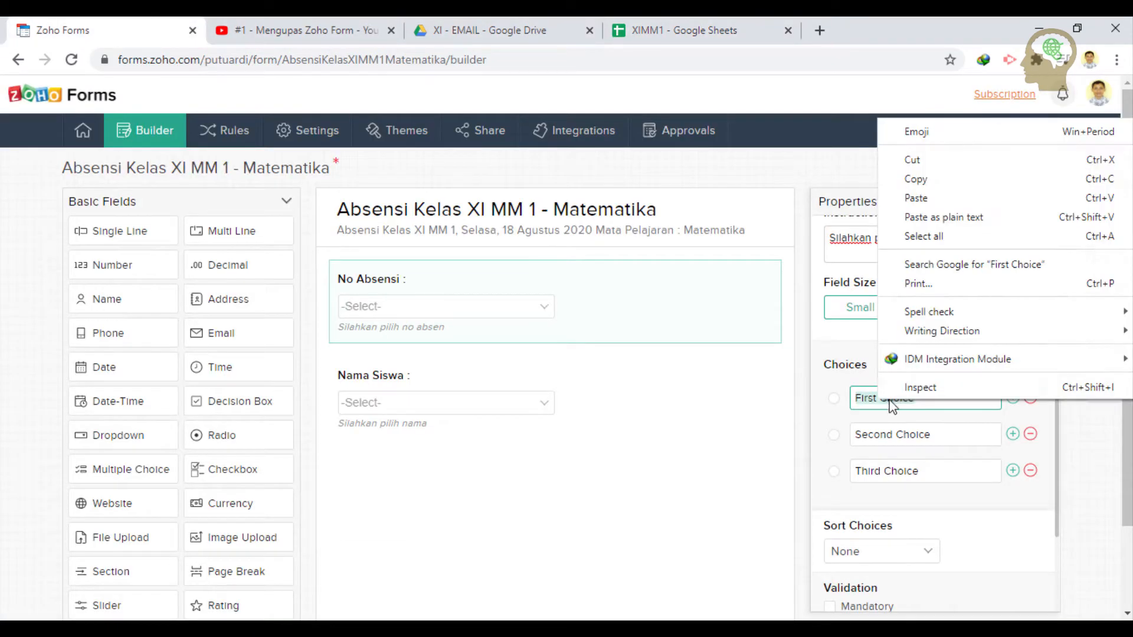
click(941, 197)
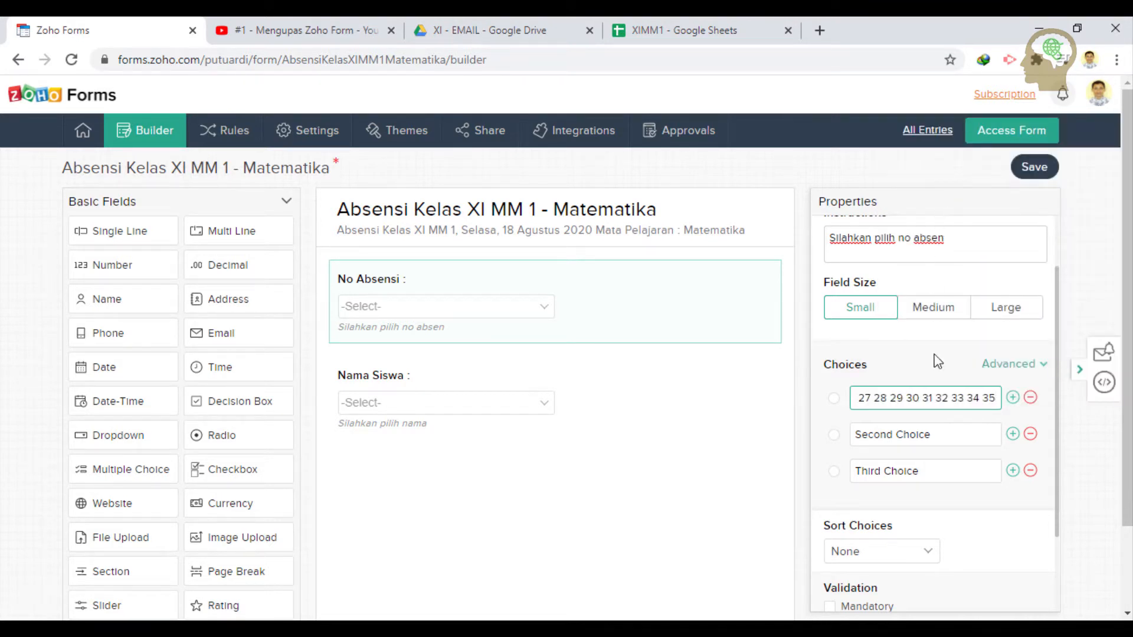
key(ctrl+z)
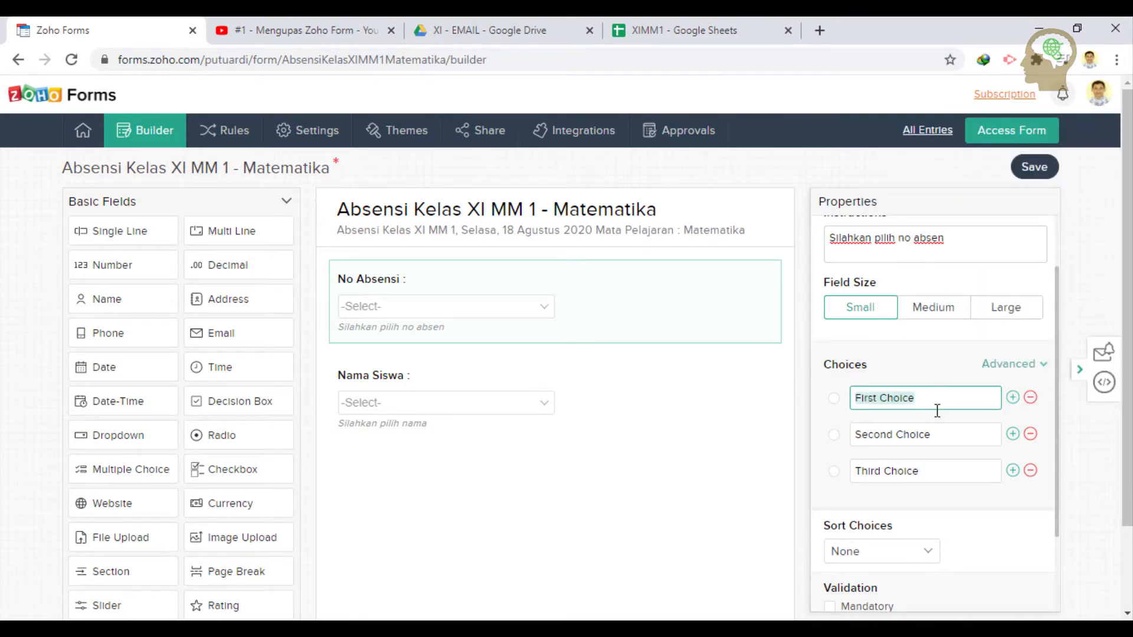
text(1)
triple_click(907, 440)
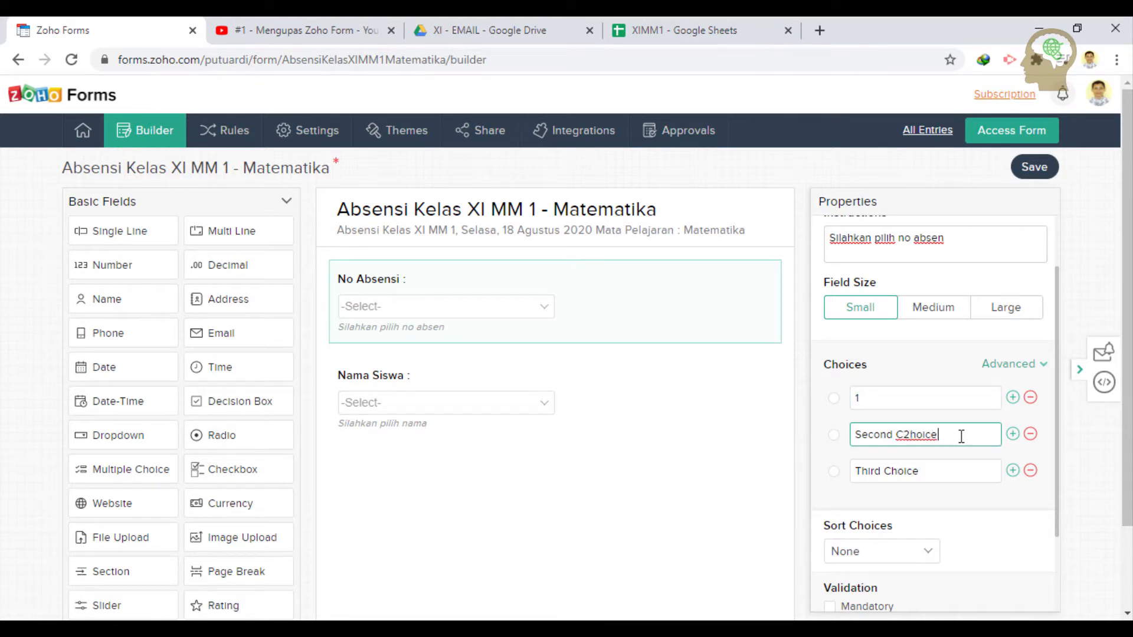
text(2)
click(1031, 472)
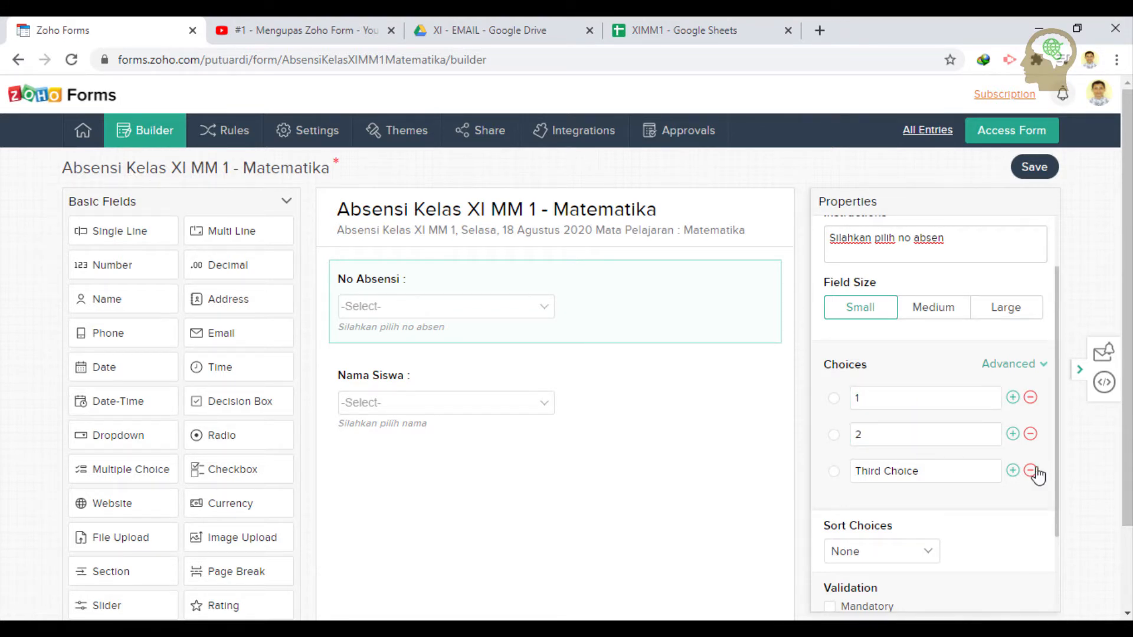
- Add No Absensi choices 3 through 10
click(1011, 435)
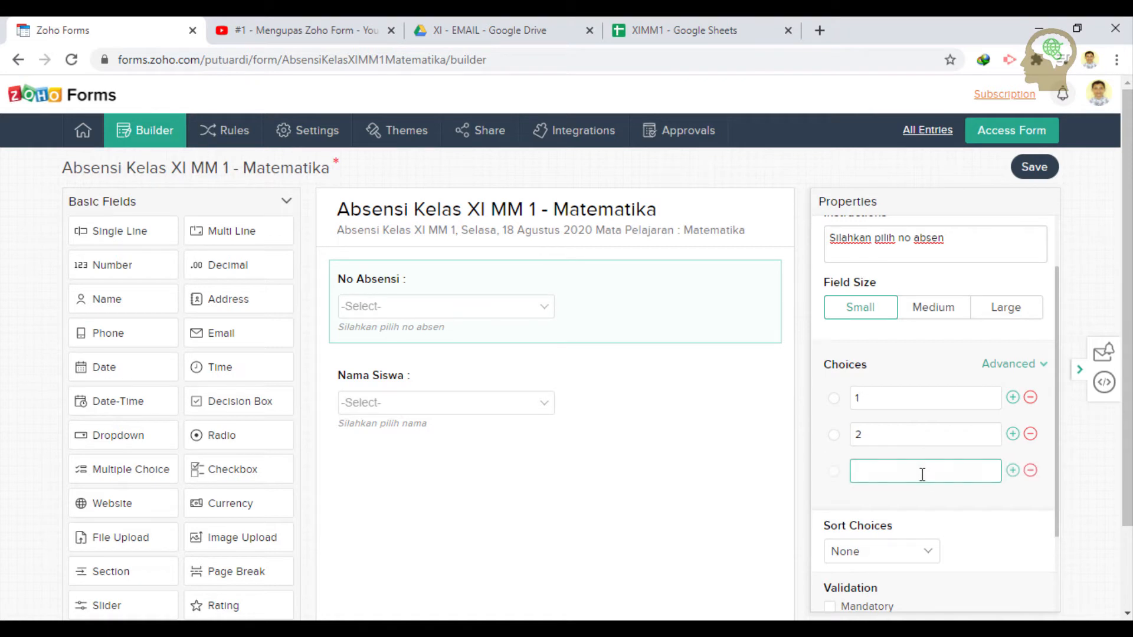
text(3)
click(1015, 471)
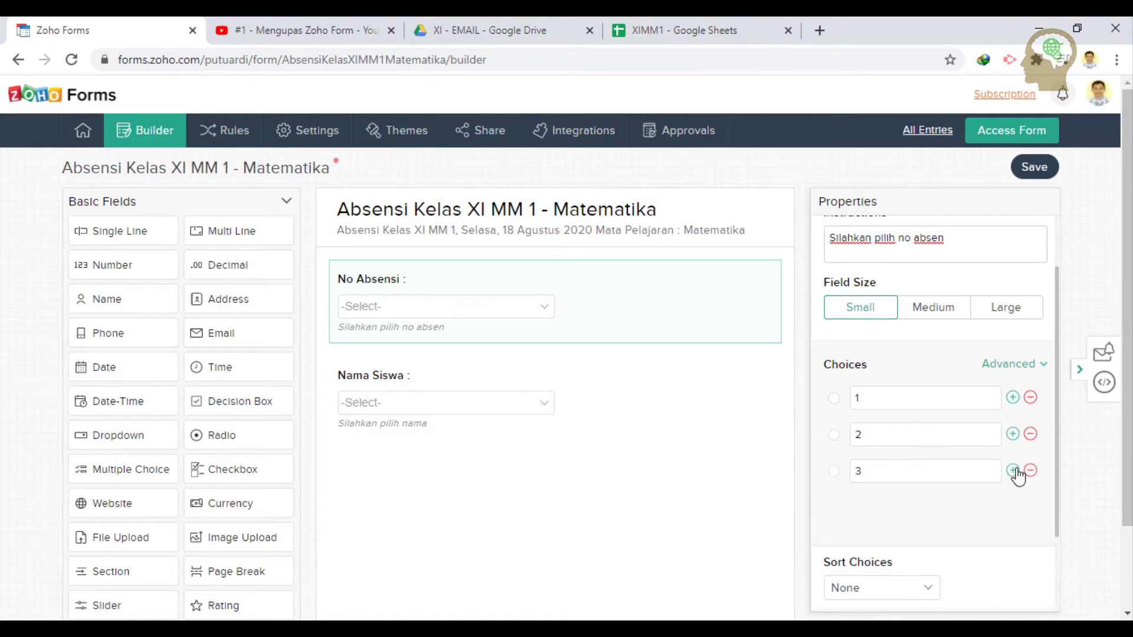
text(4)
click(1012, 508)
click(1012, 543)
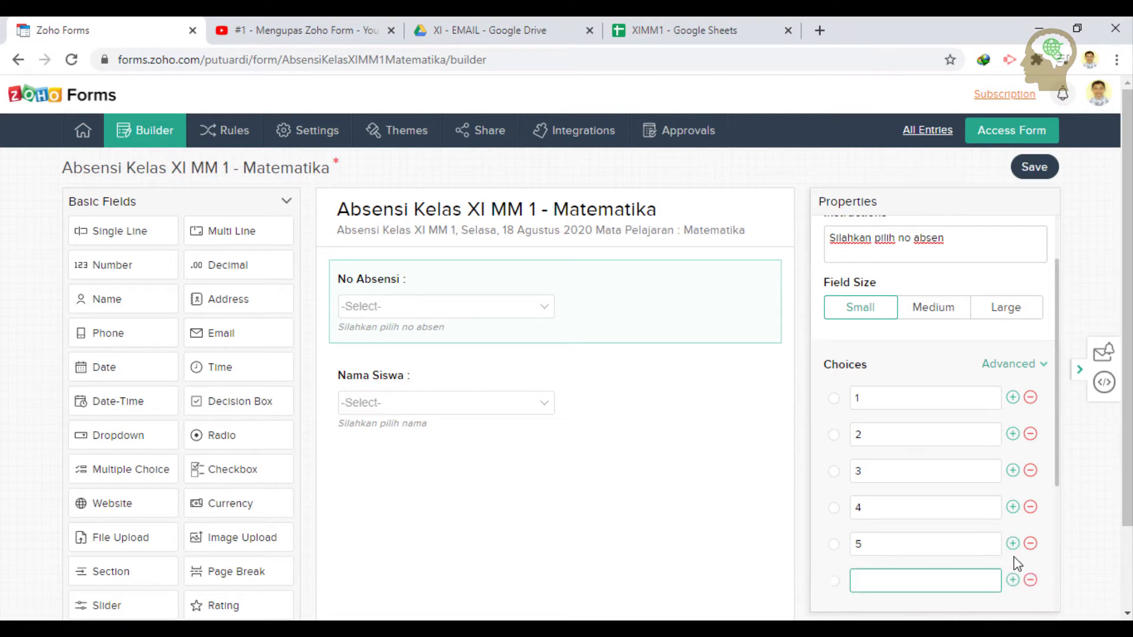
text(6)
click(1011, 580)
text(7)
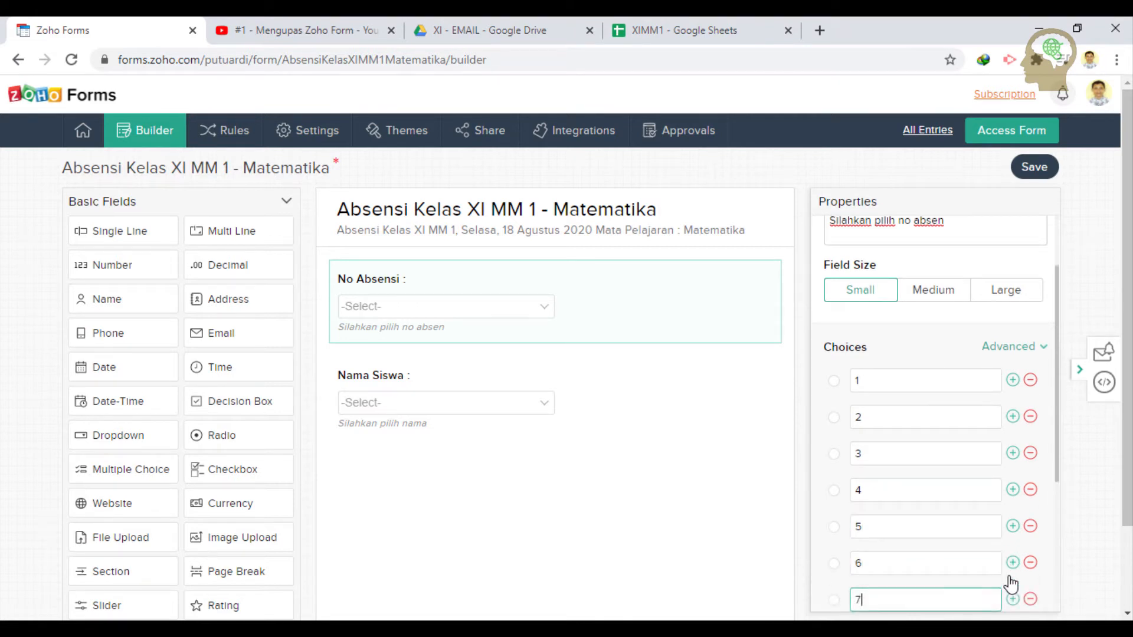
scroll(1023, 602, down, 1)
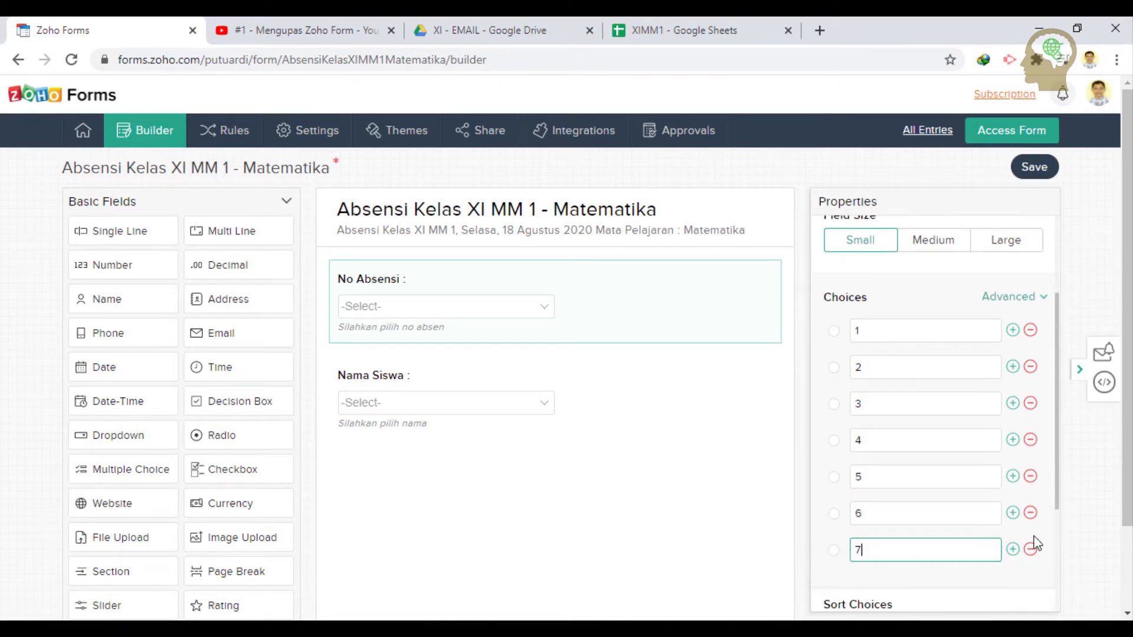
click(1018, 555)
text(8)
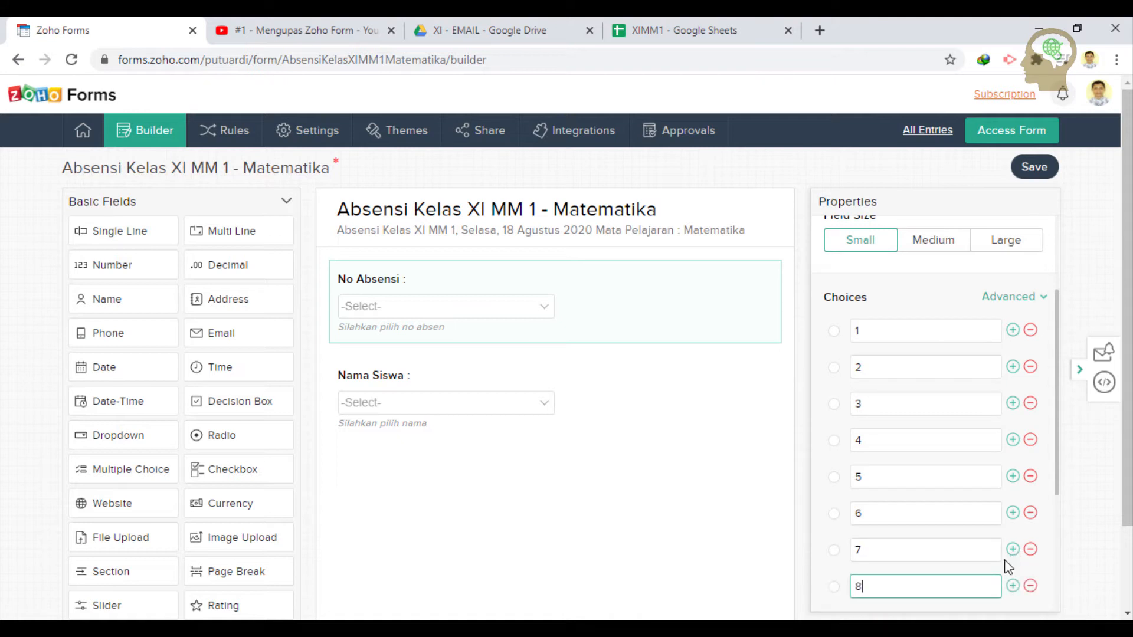
scroll(1013, 593, down, 1)
click(1013, 561)
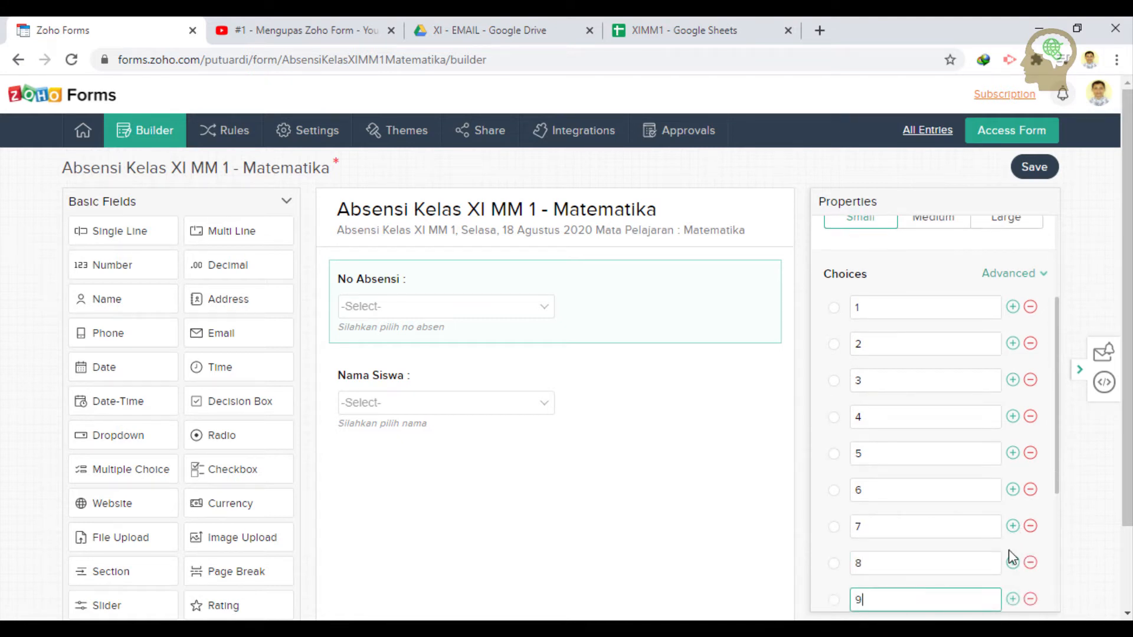
scroll(1012, 559, down, 1)
click(1013, 552)
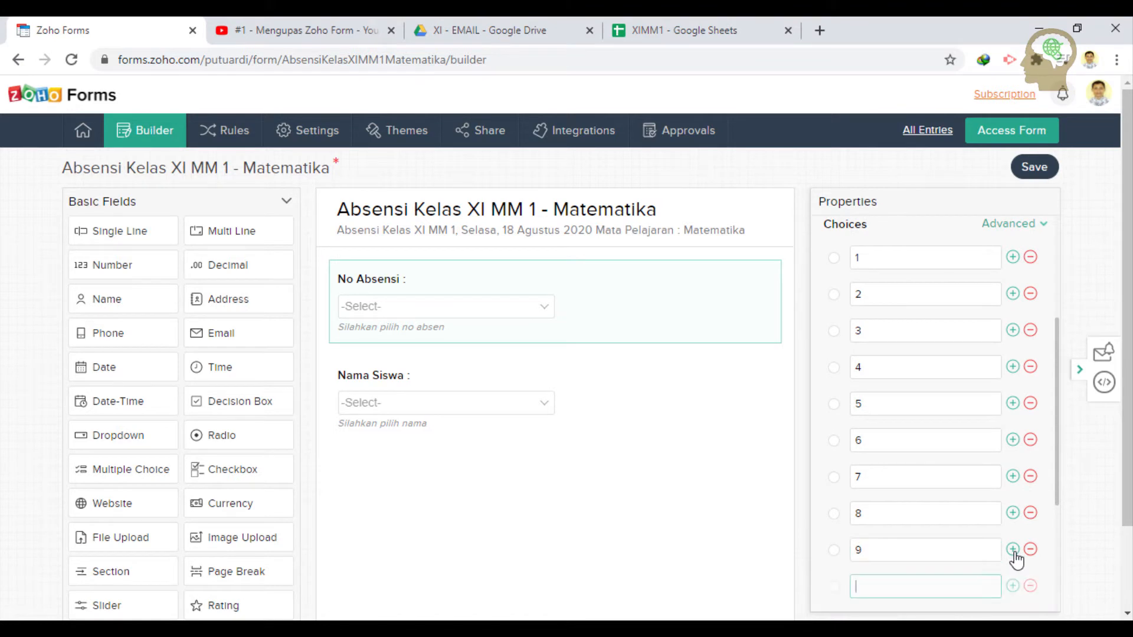
scroll(1018, 551, down, 3)
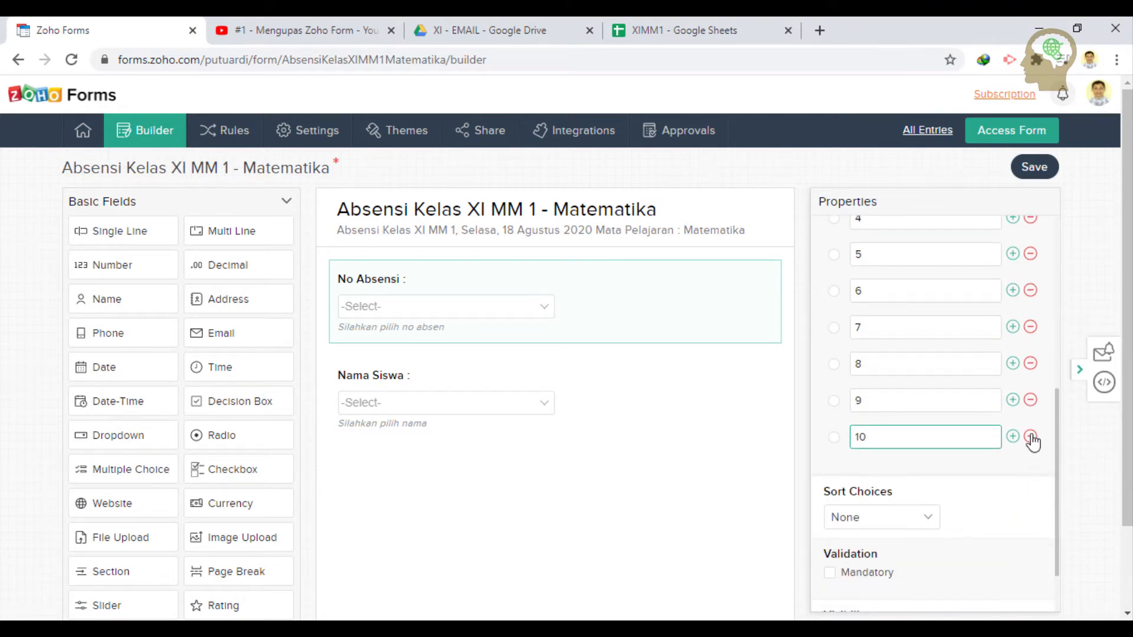
- Add No Absensi choices 11 through 15
click(1012, 437)
text(11)
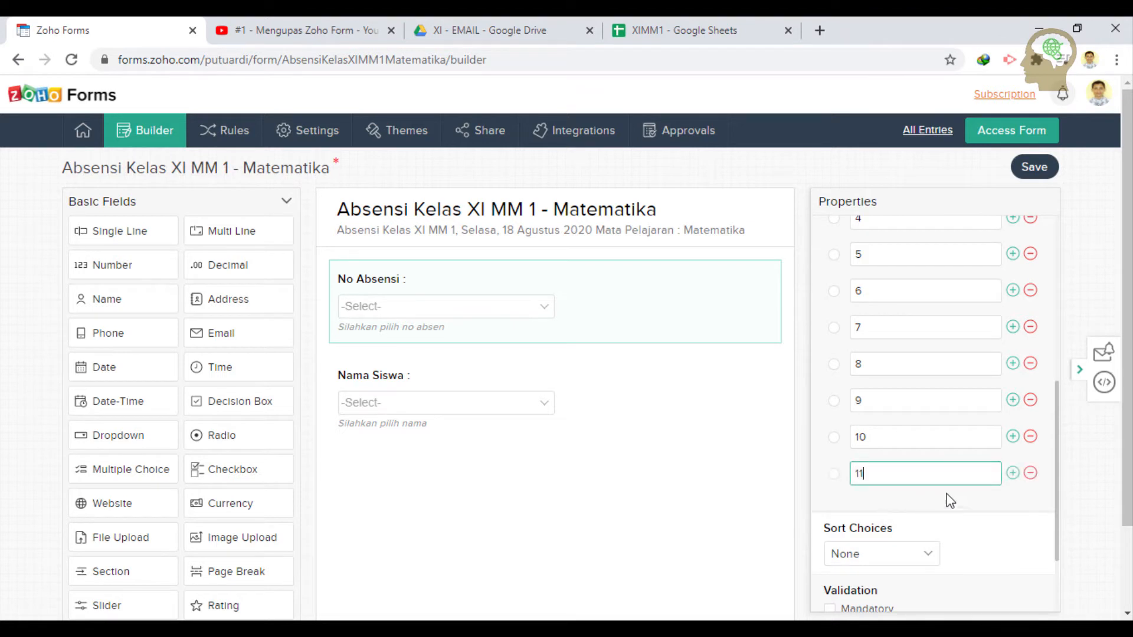
click(1013, 473)
text(12)
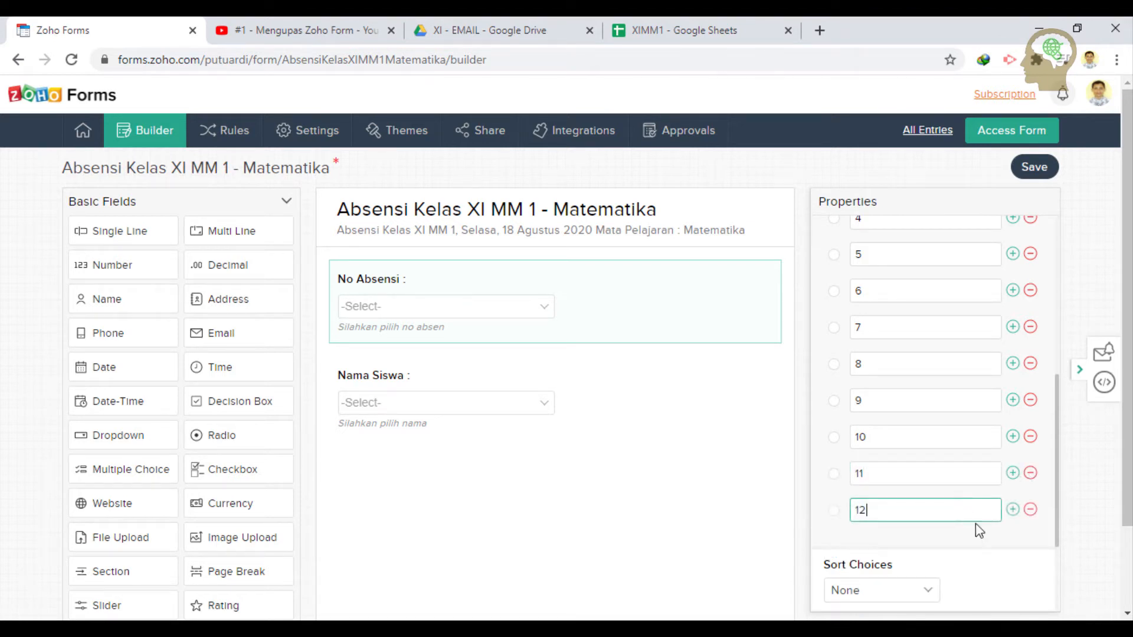
click(1012, 510)
text(12)
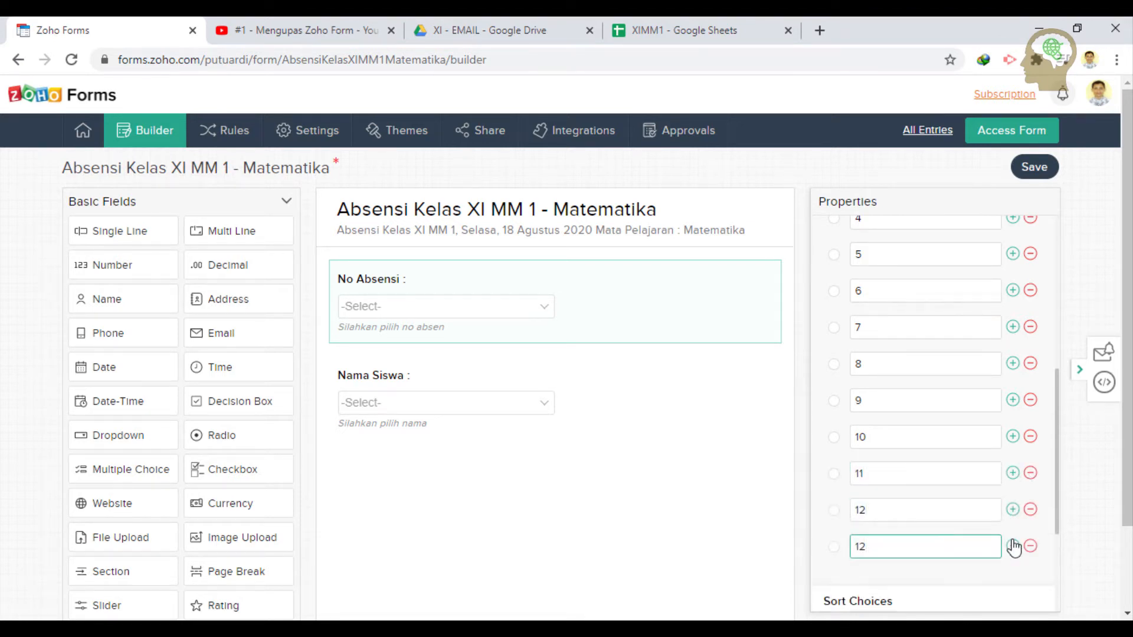
click(1013, 547)
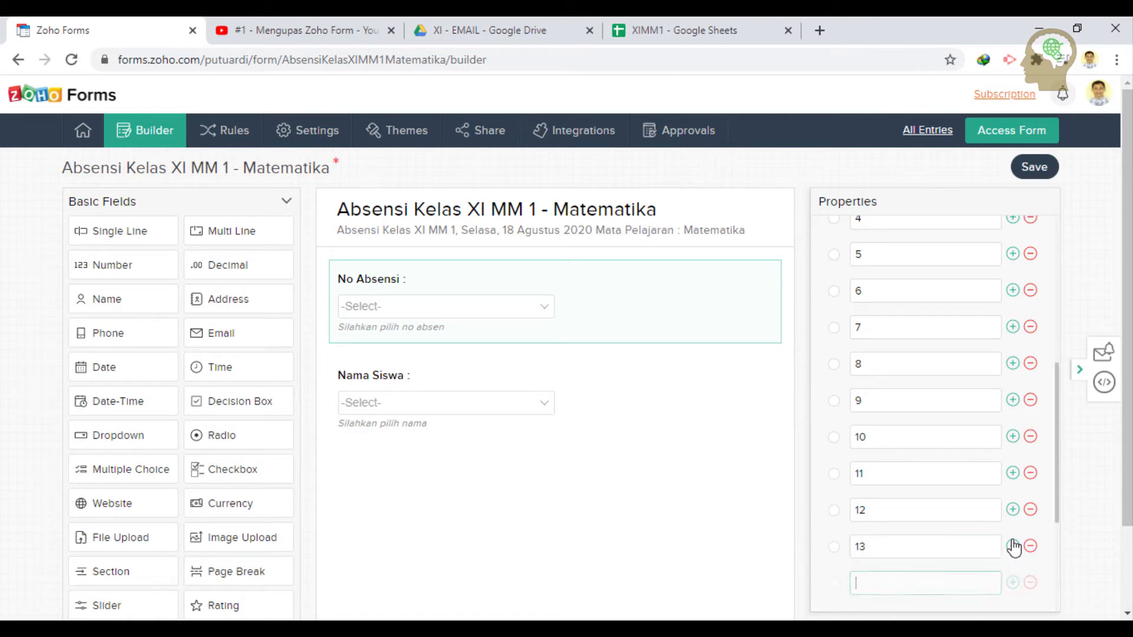
text(1)
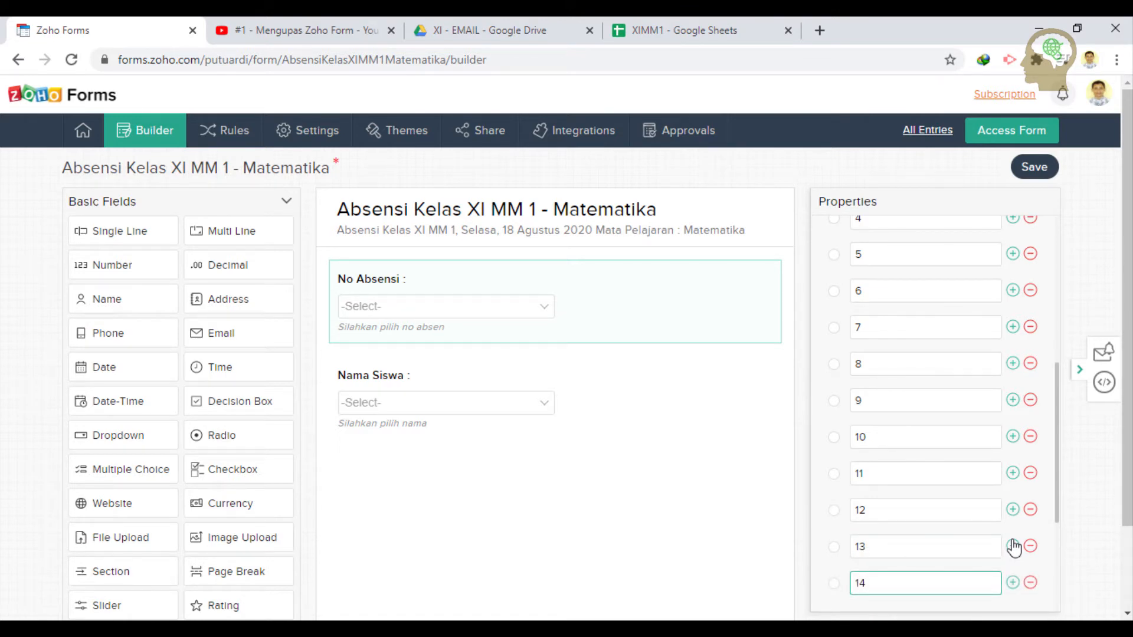
text(4)
click(1012, 583)
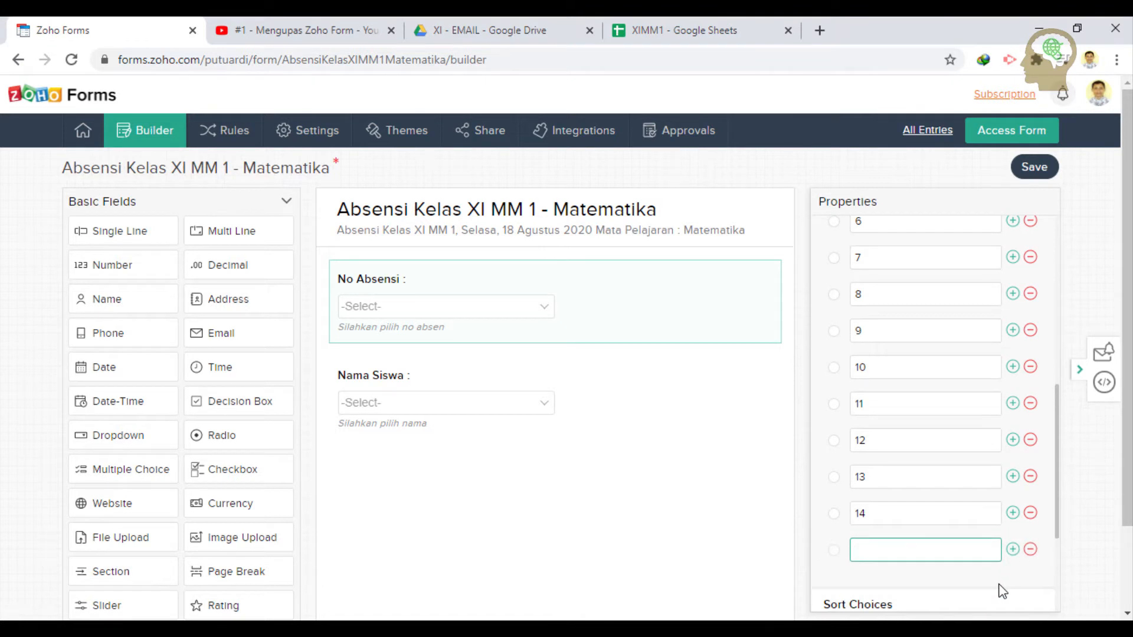
text(15)
scroll(1005, 440, down, 3)
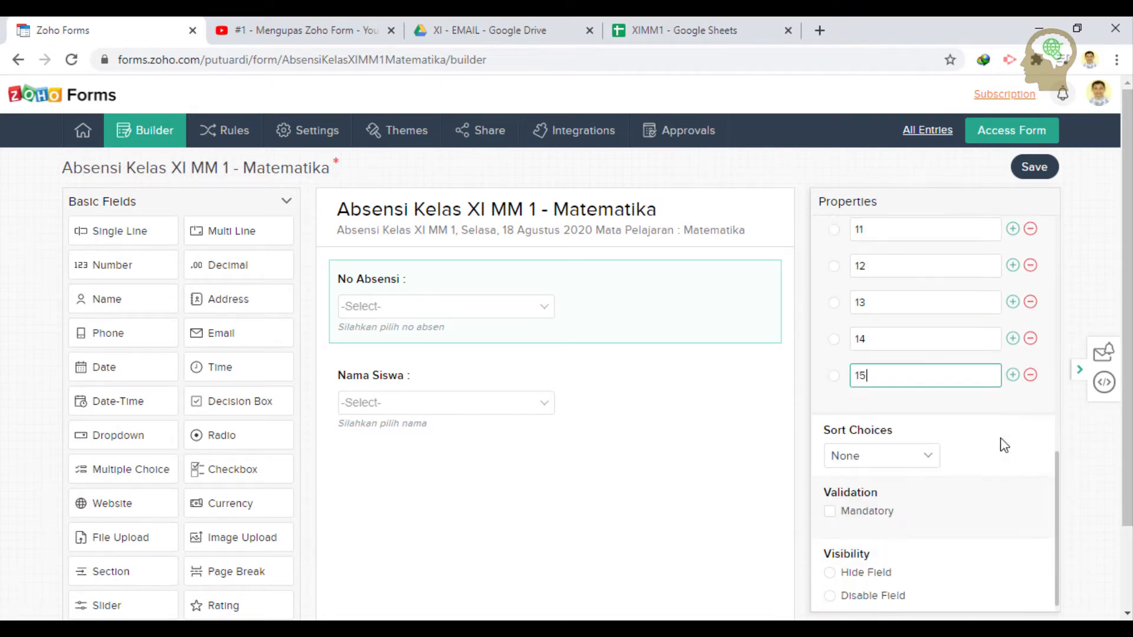
- Choose Ascending under Sort Choices for the No Absensi dropdown
click(901, 449)
key(XF86AudioRaiseVolume)
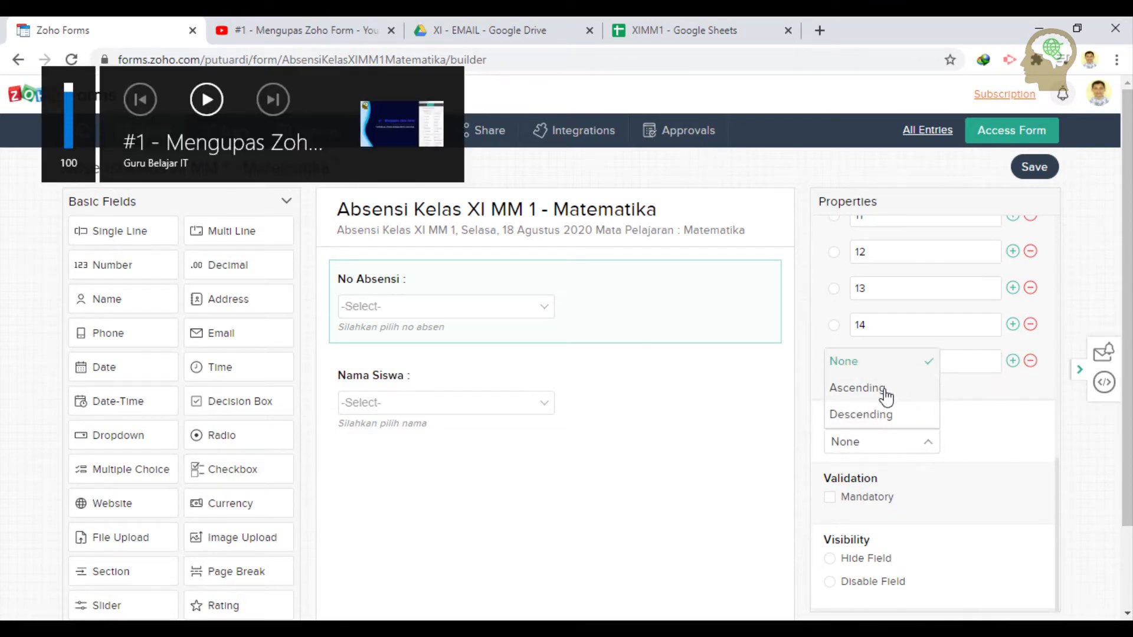
key(XF86AudioLowerVolume)
click(885, 400)
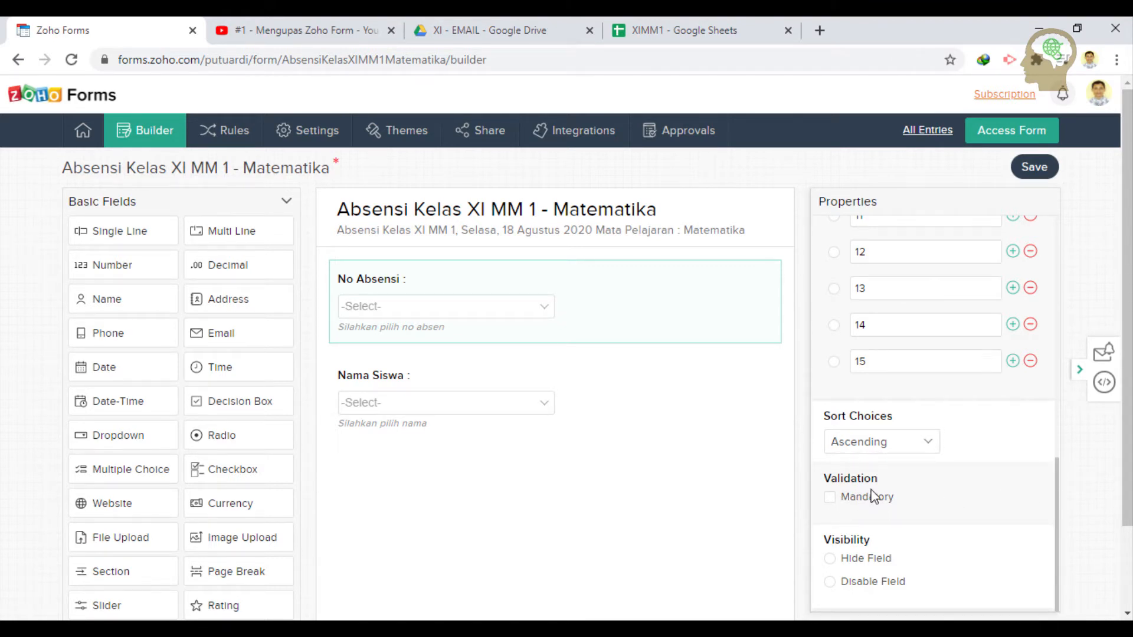
scroll(879, 495, up, 3)
scroll(881, 491, up, 6)
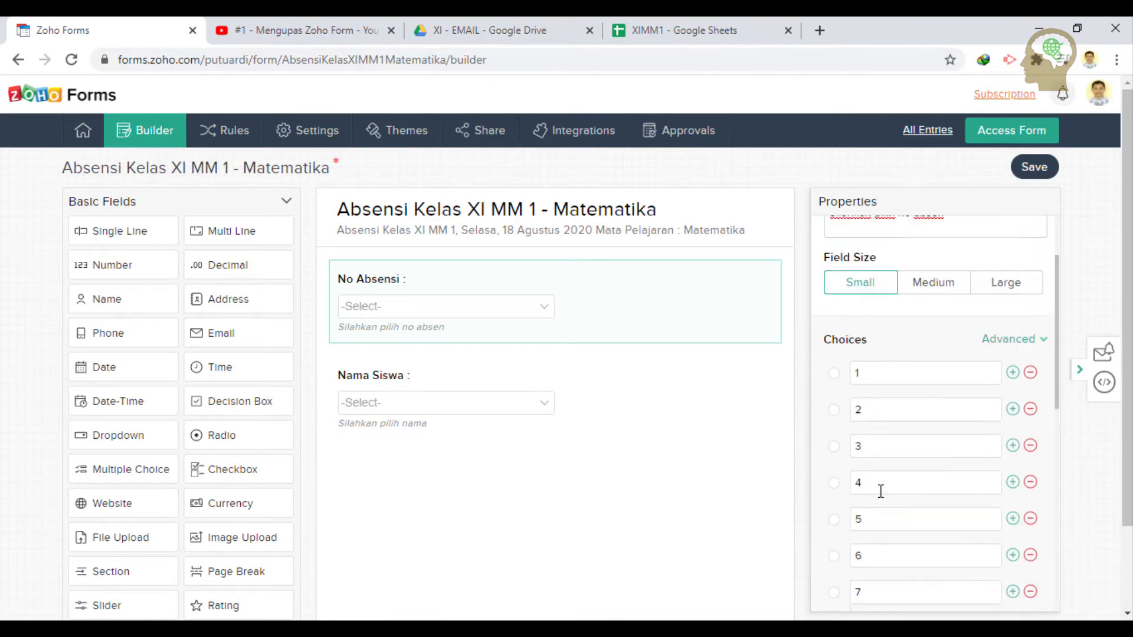
scroll(880, 491, down, 10)
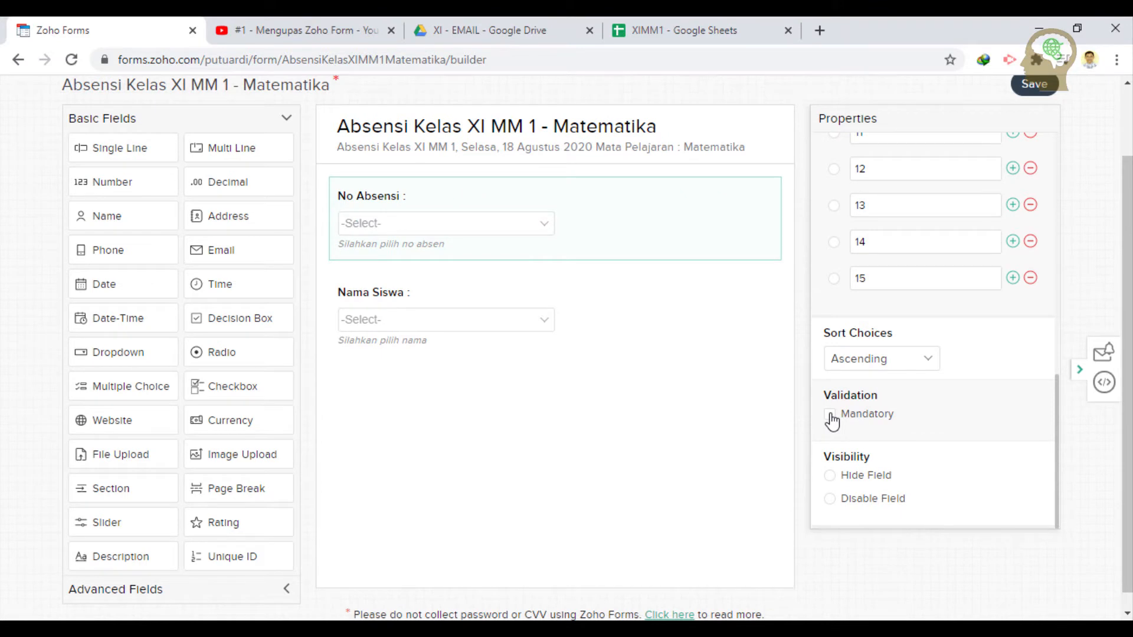
- Tick Mandatory under Validation so No Absensi becomes a required field
click(830, 416)
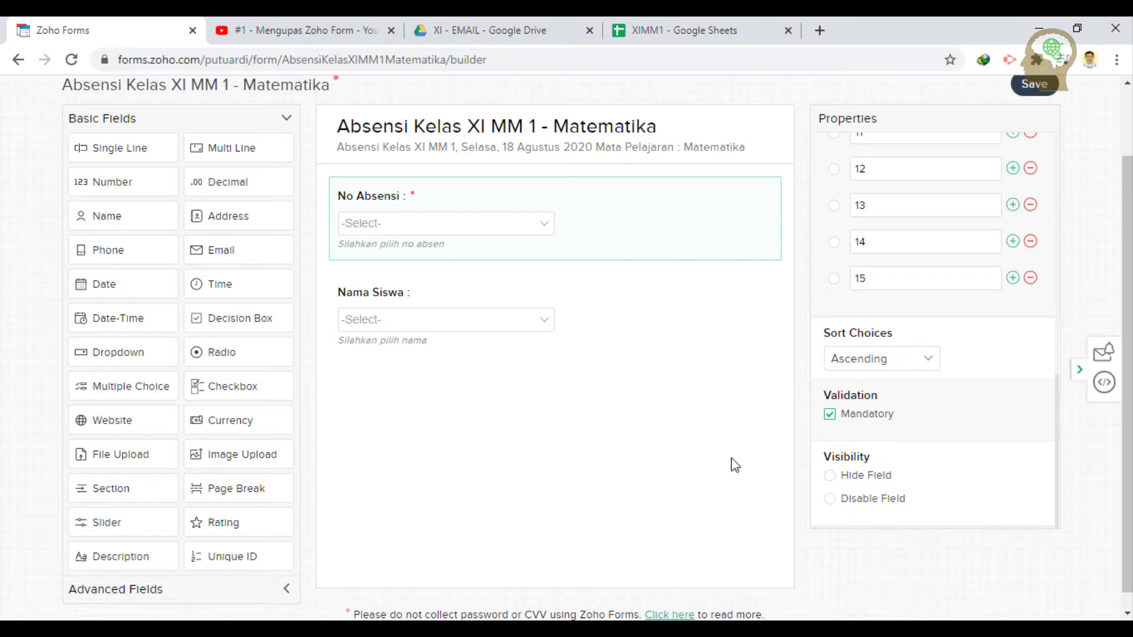
scroll(904, 426, up, 2)
scroll(906, 429, up, 8)
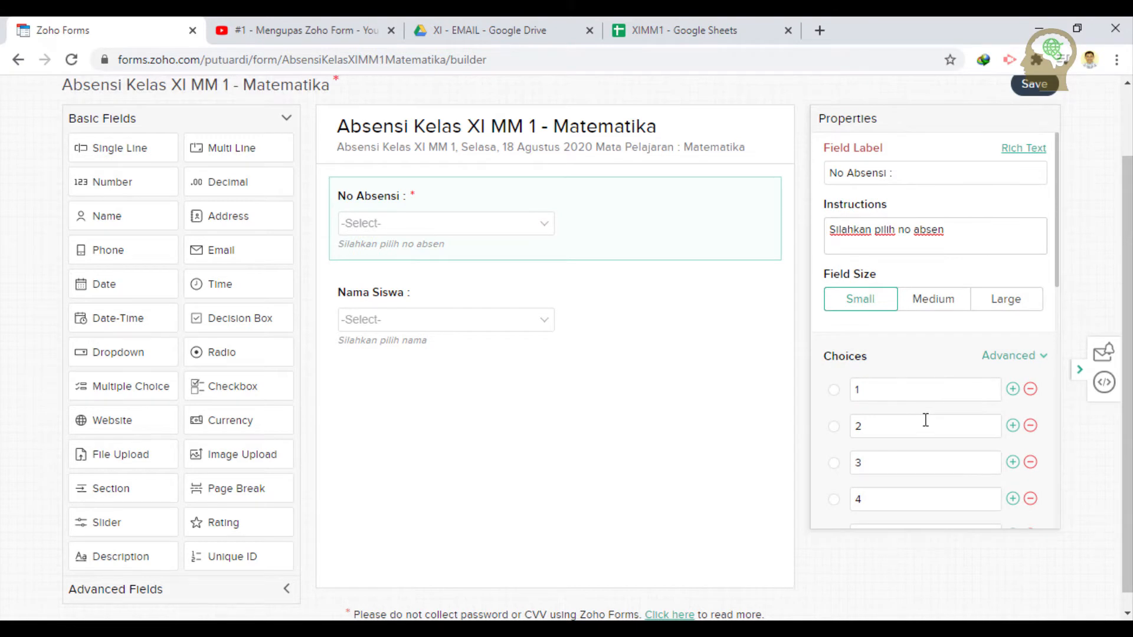
scroll(925, 421, up, 2)
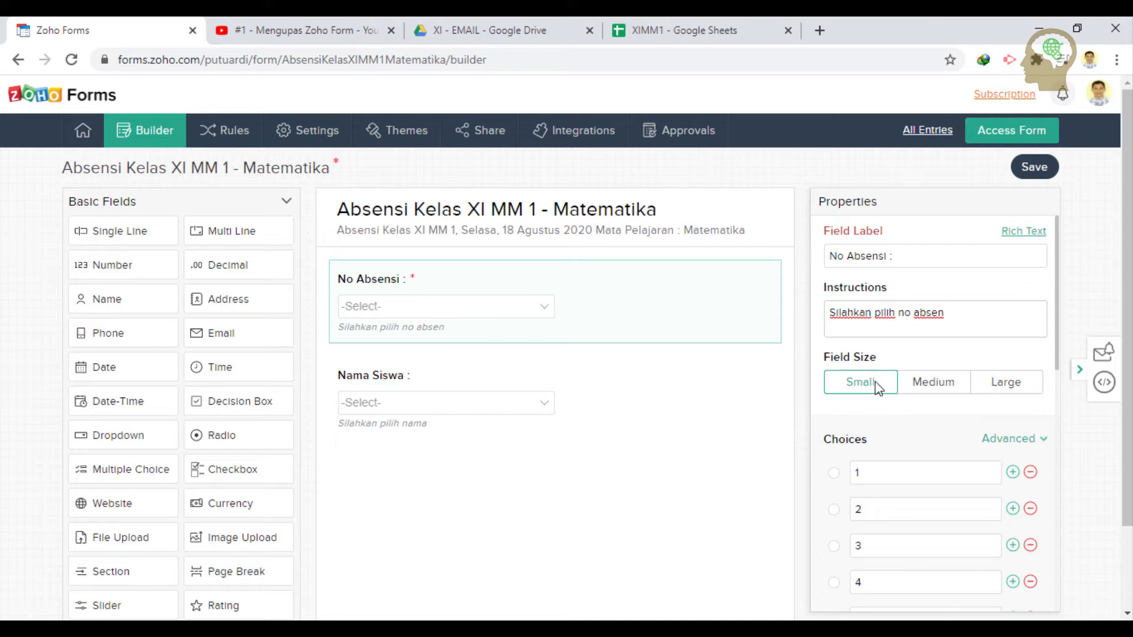
- Set the No Absensi Field Size to Small after trying Medium and Large
click(939, 387)
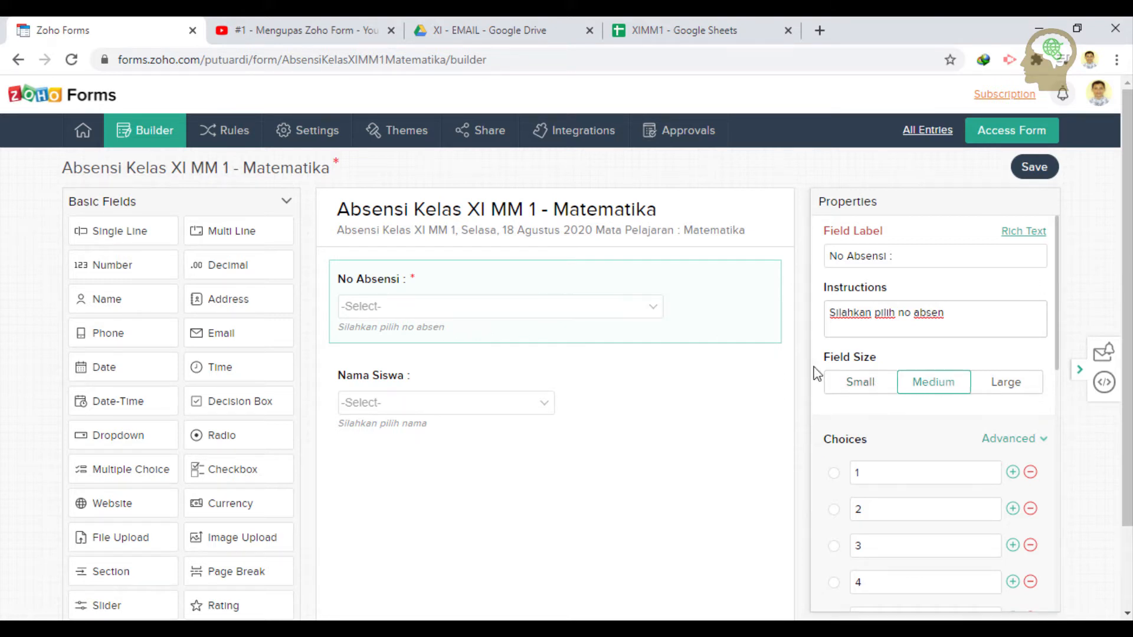
click(1019, 394)
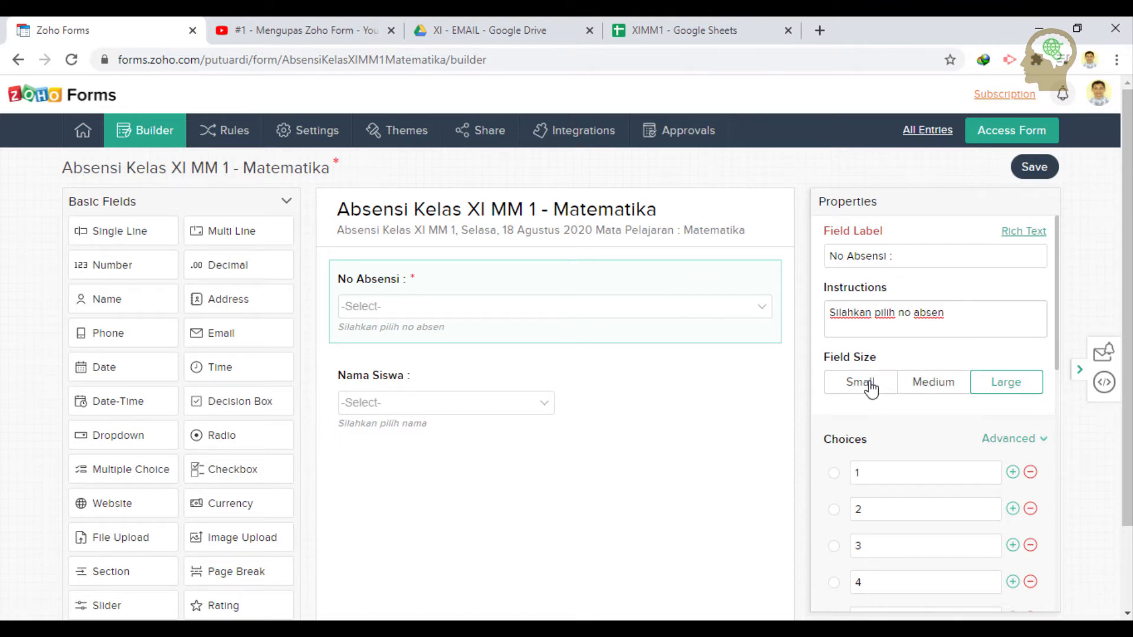
click(869, 388)
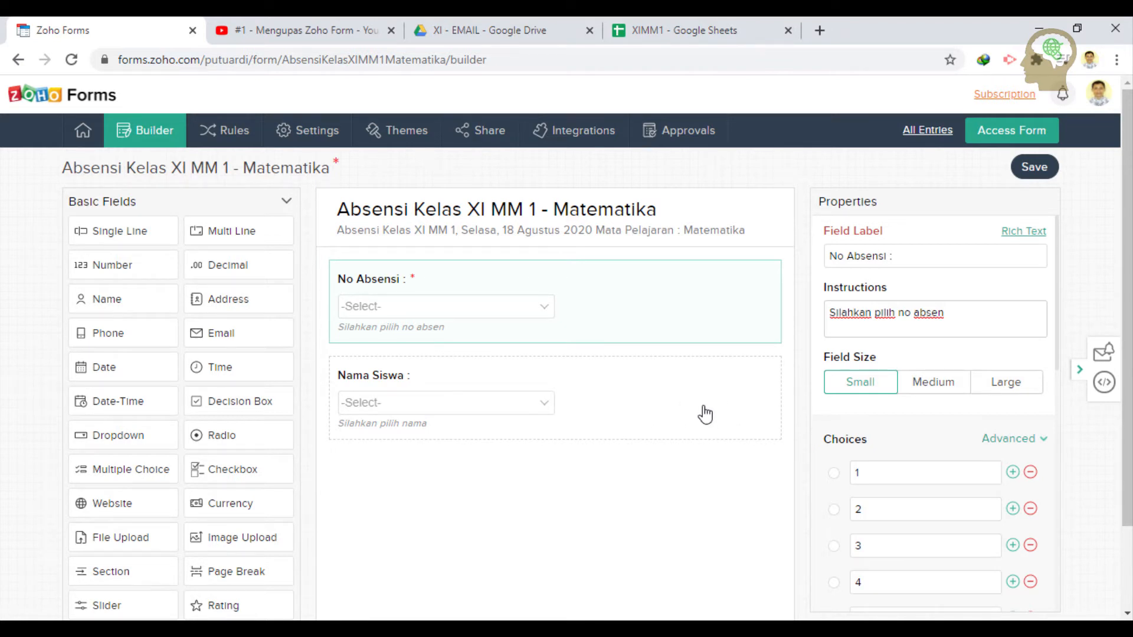
scroll(868, 354, down, 10)
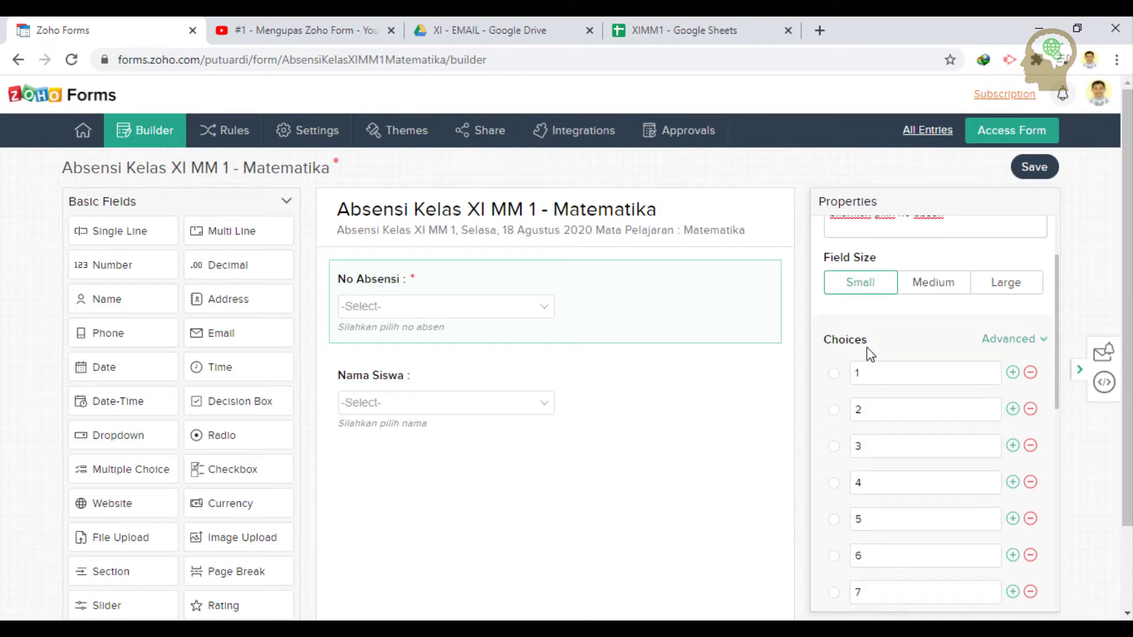
scroll(867, 354, down, 2)
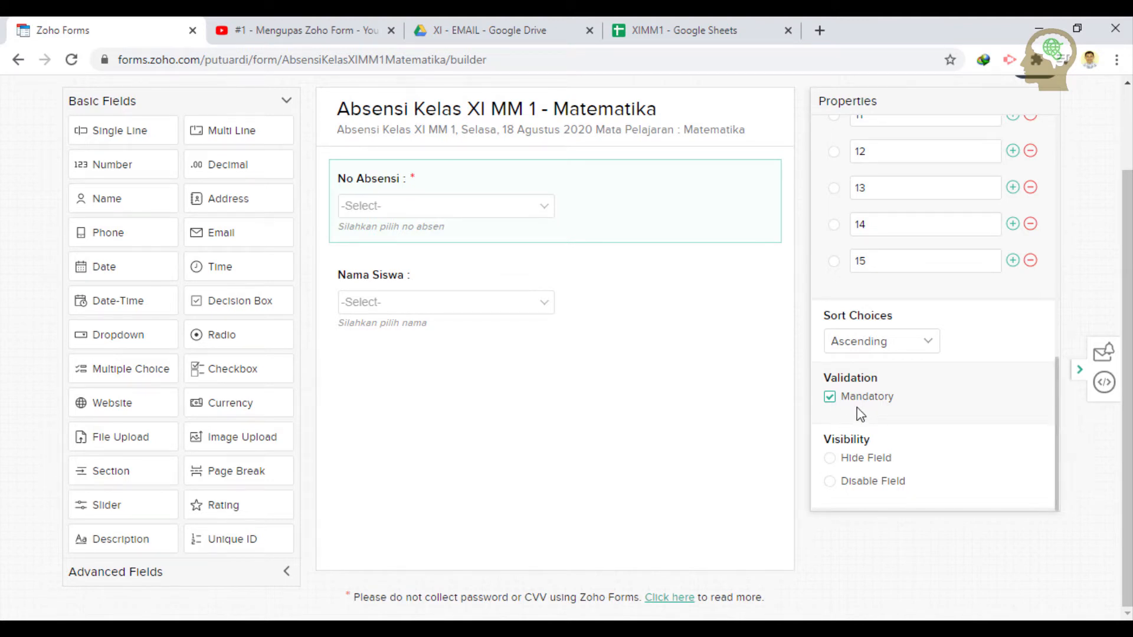
scroll(860, 413, up, 10)
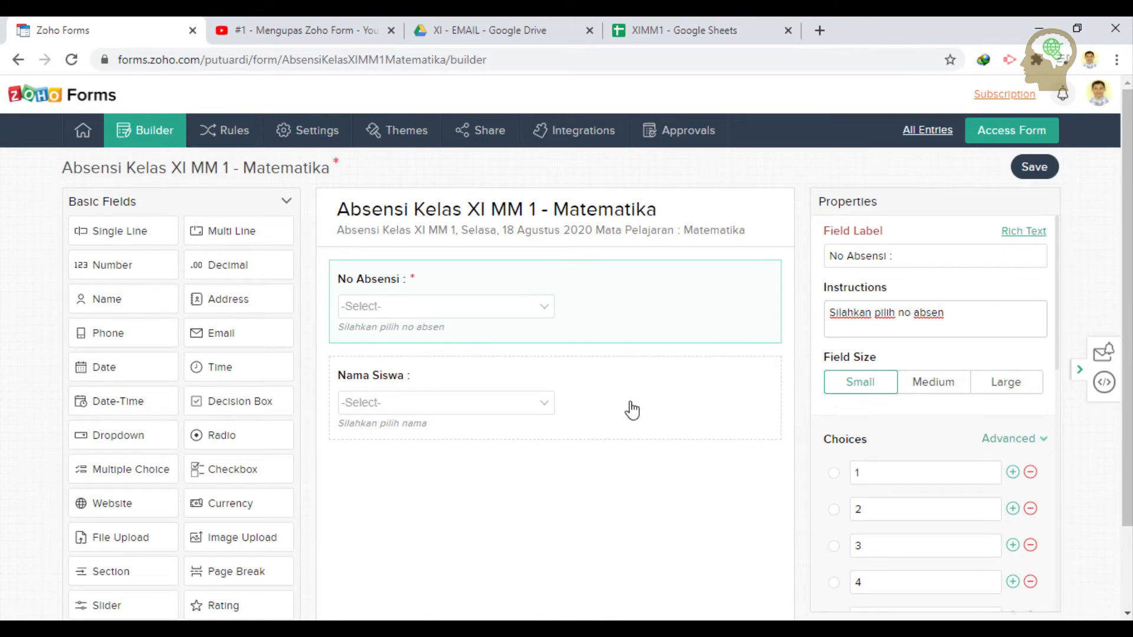
- Set Sort Choices to Ascending for the Nama Siswa dropdown, then switch to the XIMM1 sheet
click(631, 408)
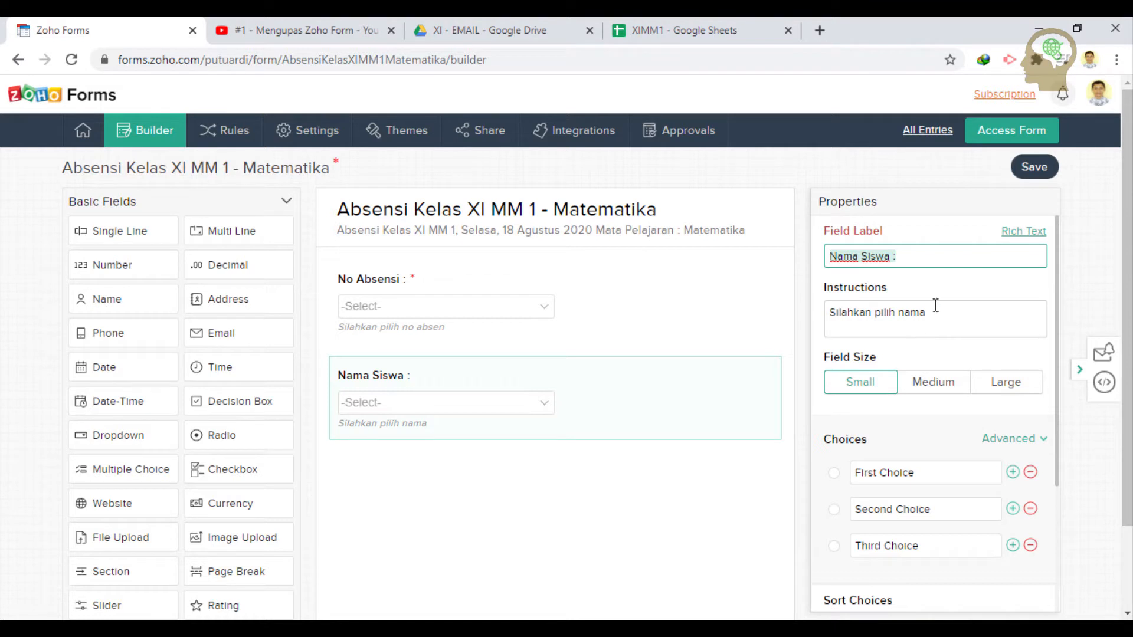
scroll(942, 406, down, 1)
scroll(941, 401, down, 1)
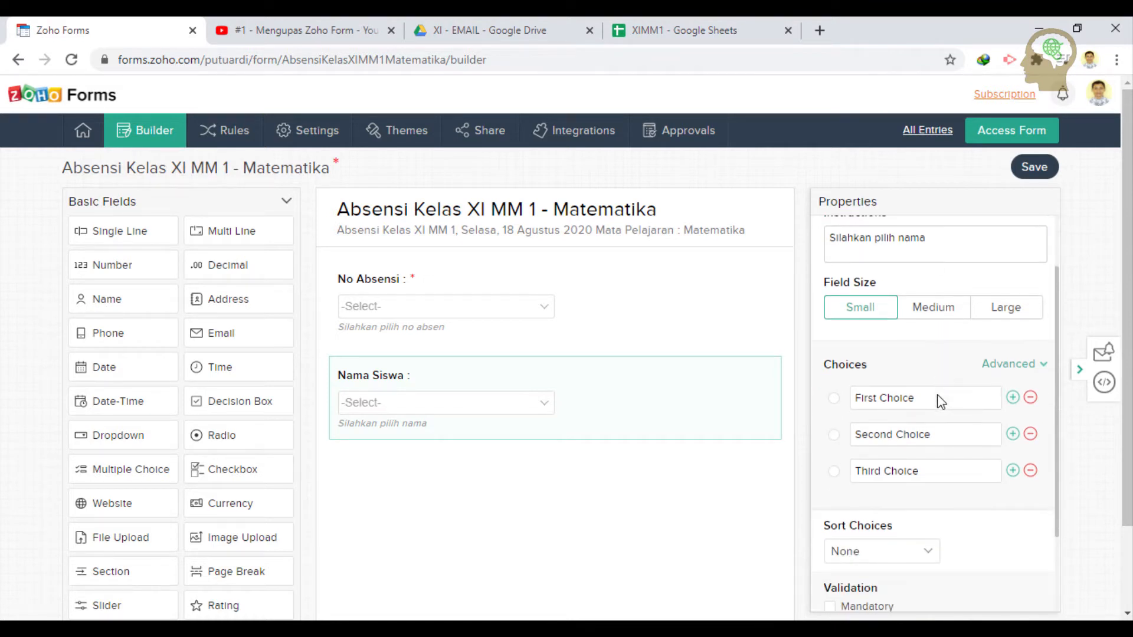
click(882, 557)
click(885, 499)
click(662, 28)
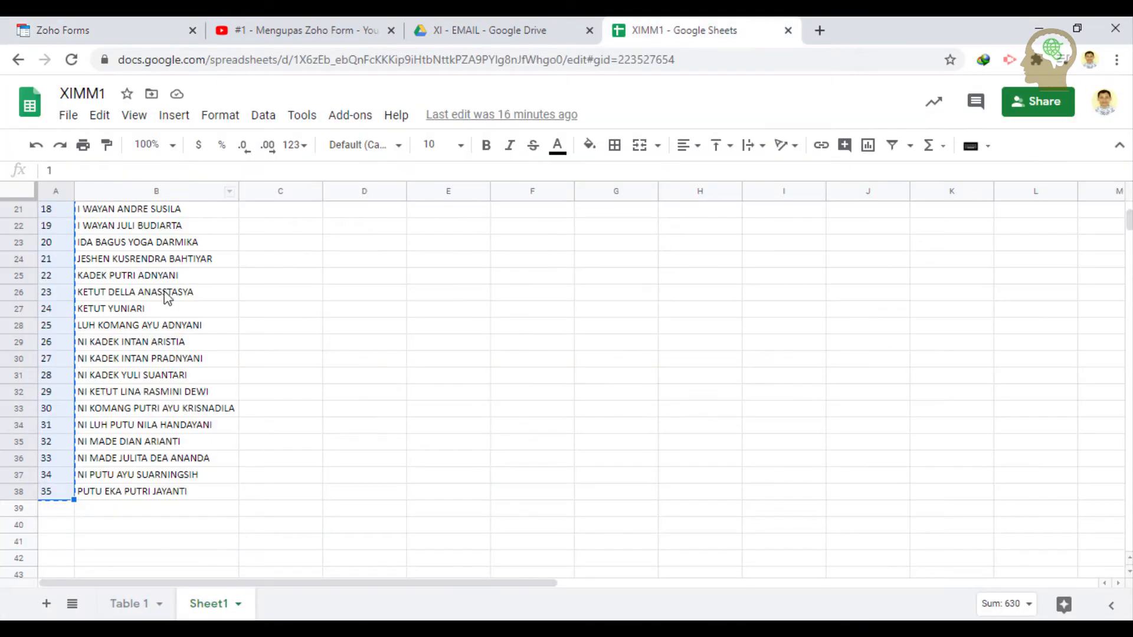
- Select the first student name in cell B4 and return to the Zoho Forms builder
scroll(167, 298, up, 6)
click(168, 264)
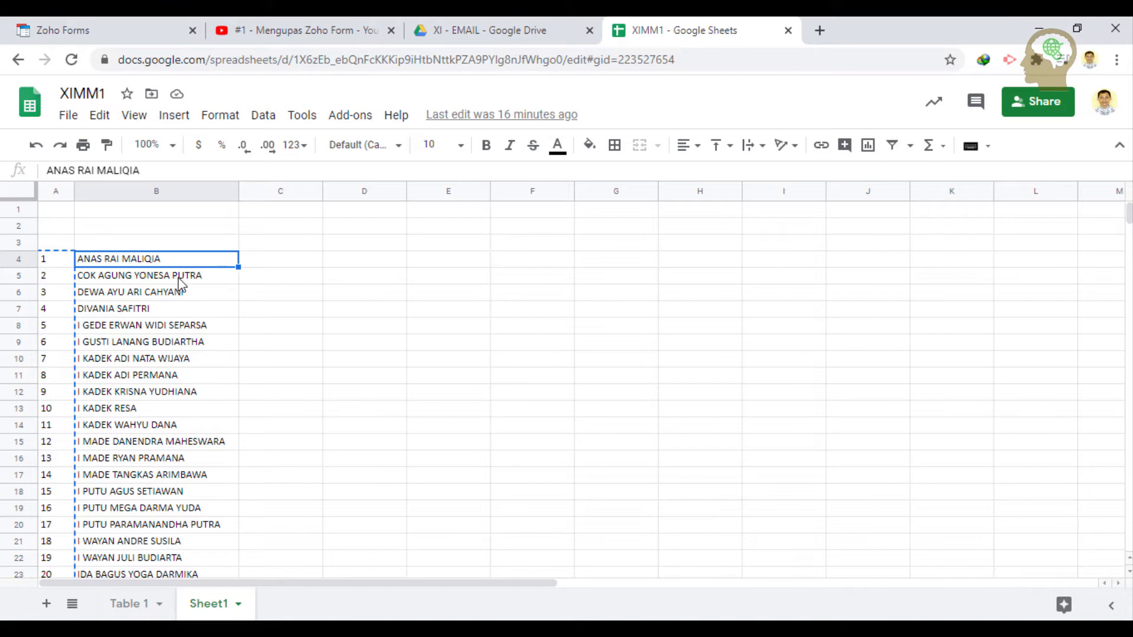
click(159, 33)
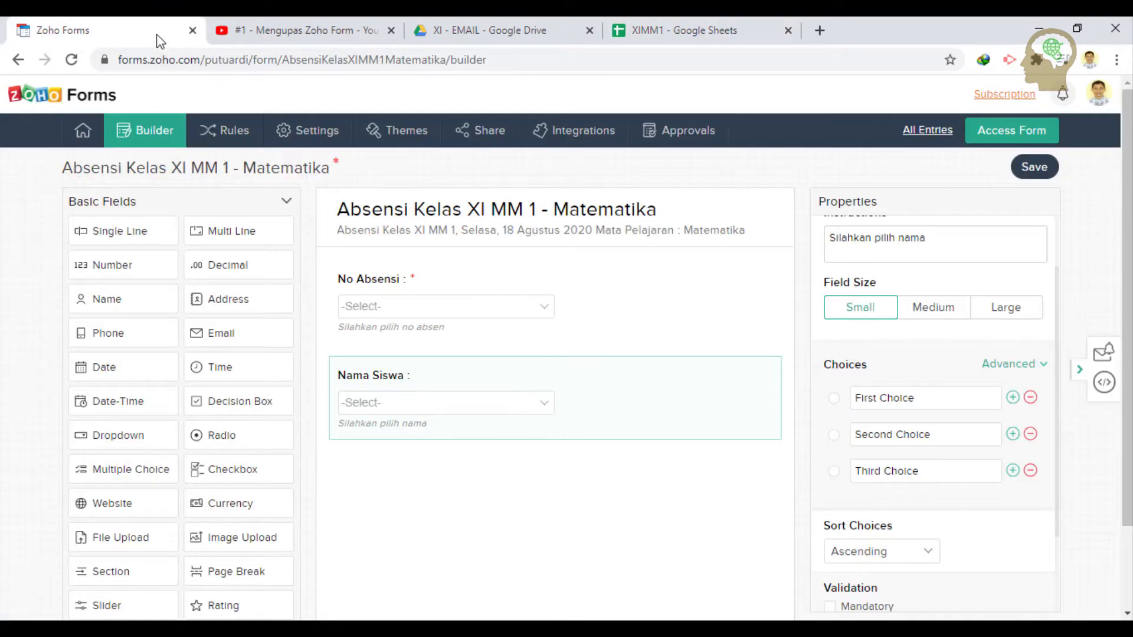
- Replace the First Choice with the first student's name and delete the other default choices
click(887, 397)
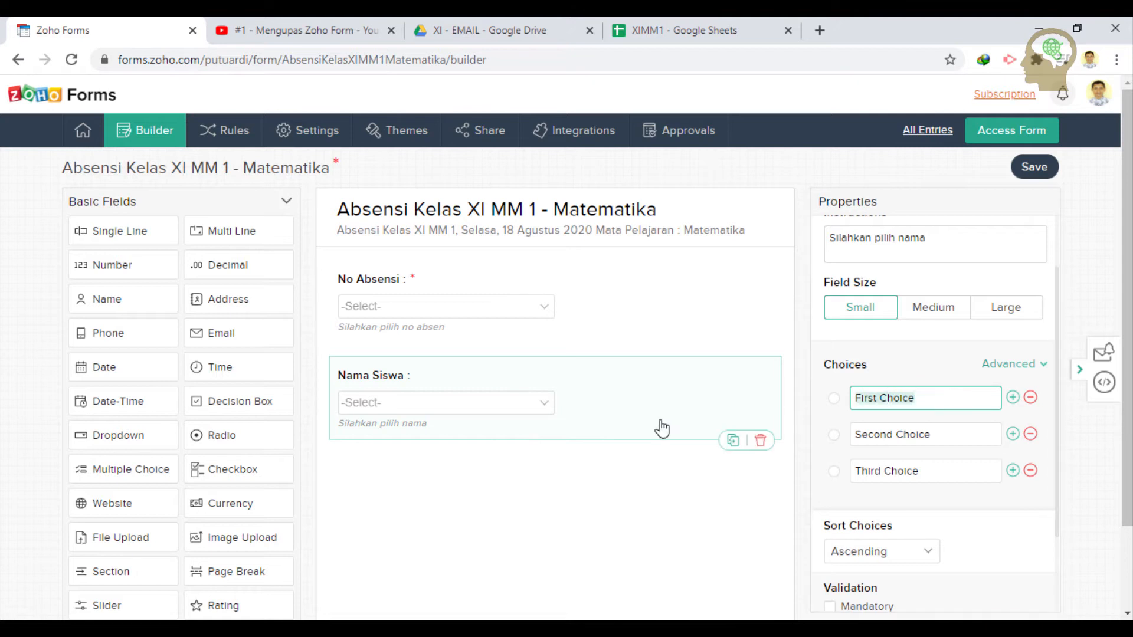
click(1029, 435)
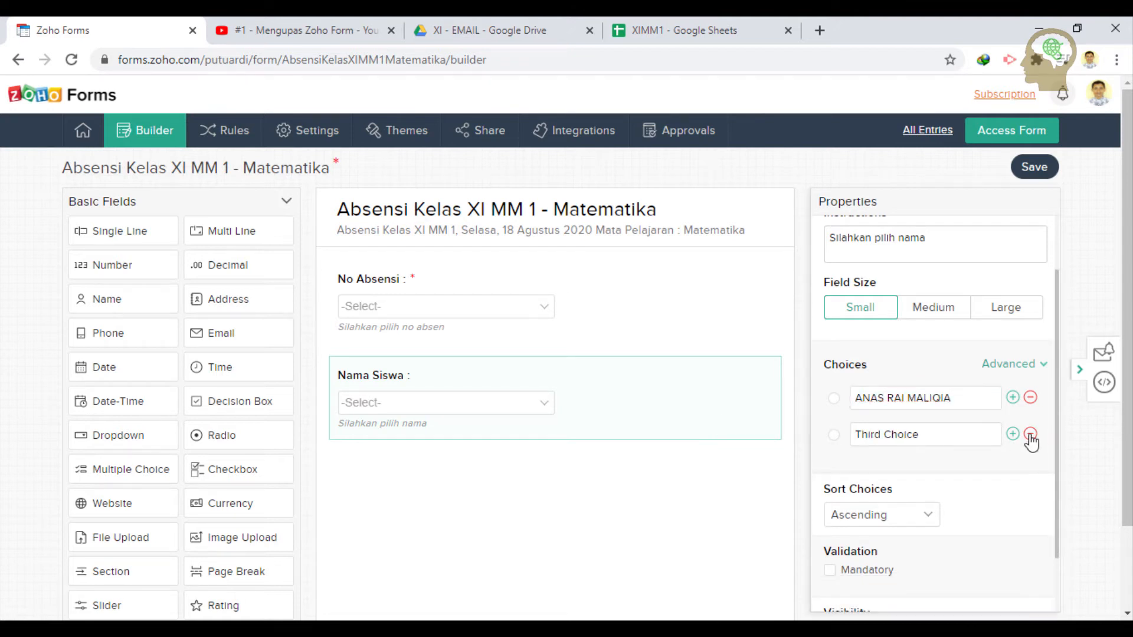
click(1030, 435)
- Add the student names from cells B5 and B6 of XIMM1 as new Nama Siswa choices
click(1012, 397)
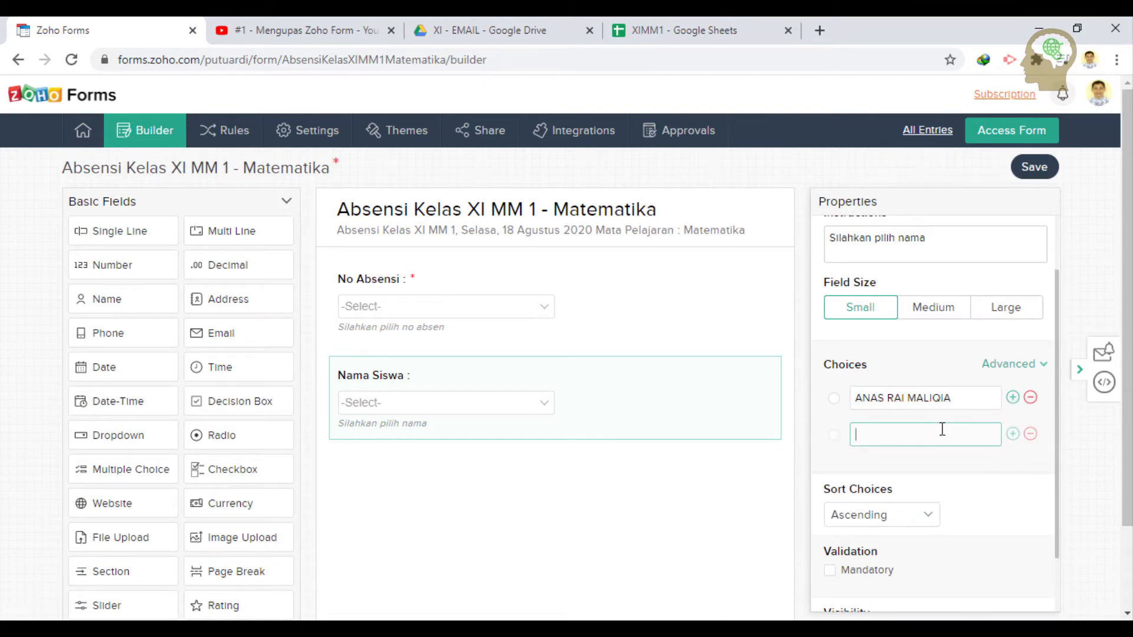
click(738, 26)
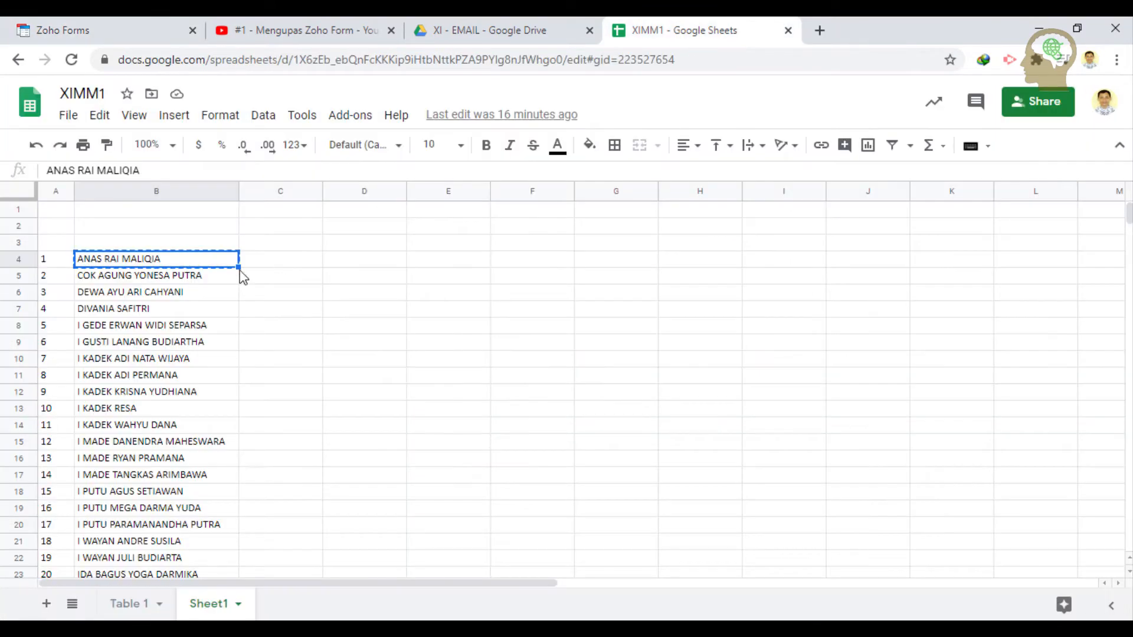
click(175, 280)
key(ctrl+c)
click(152, 27)
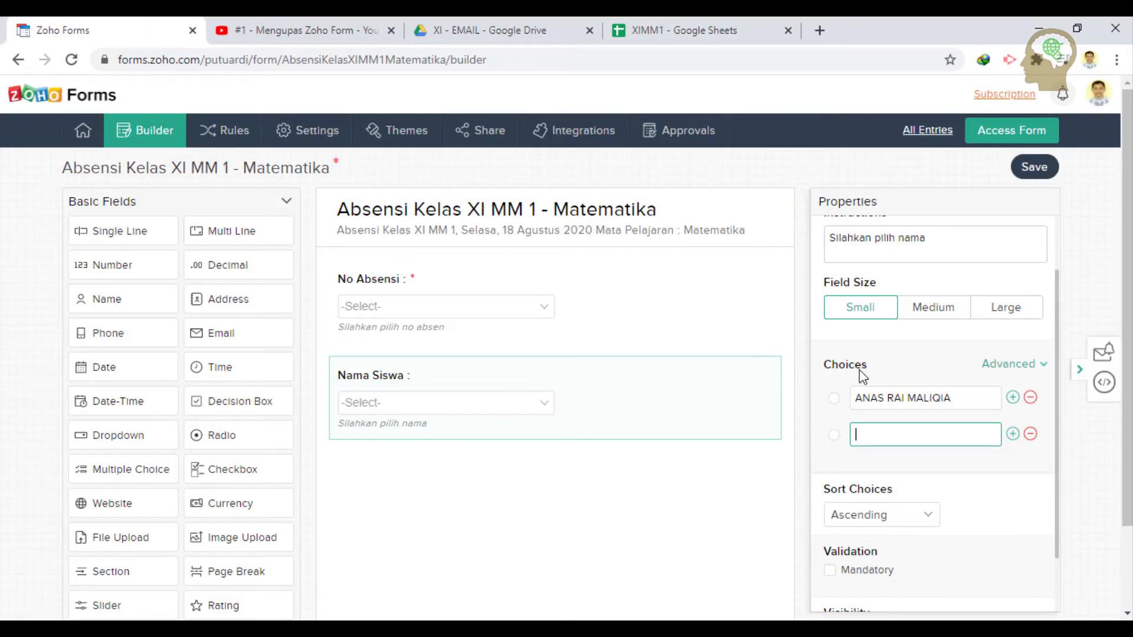
key(ctrl+v)
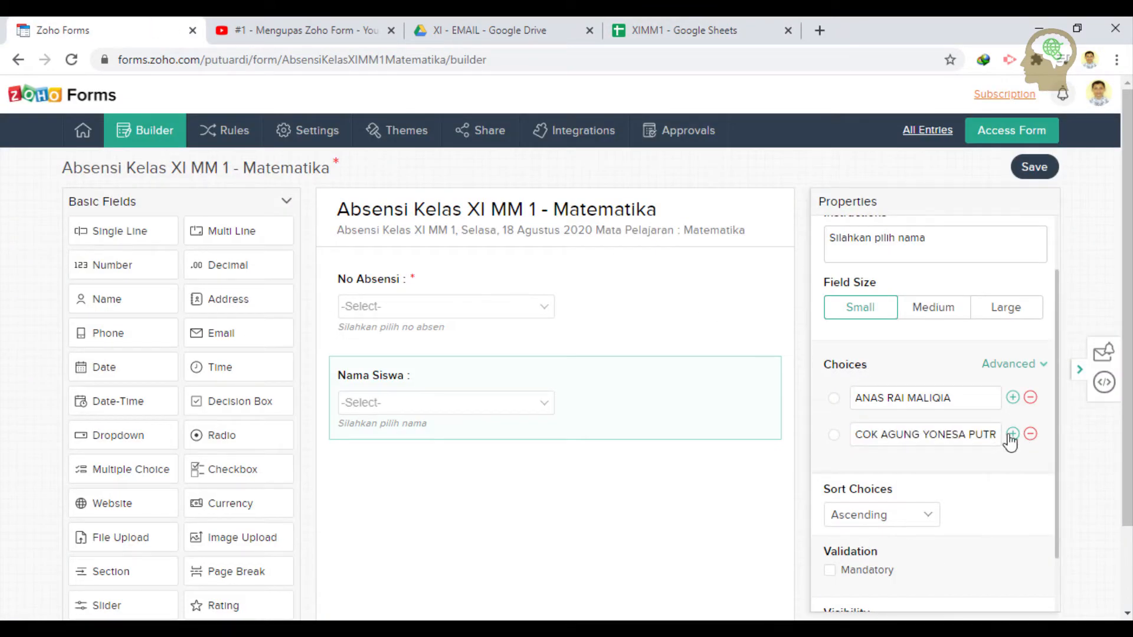
click(1011, 435)
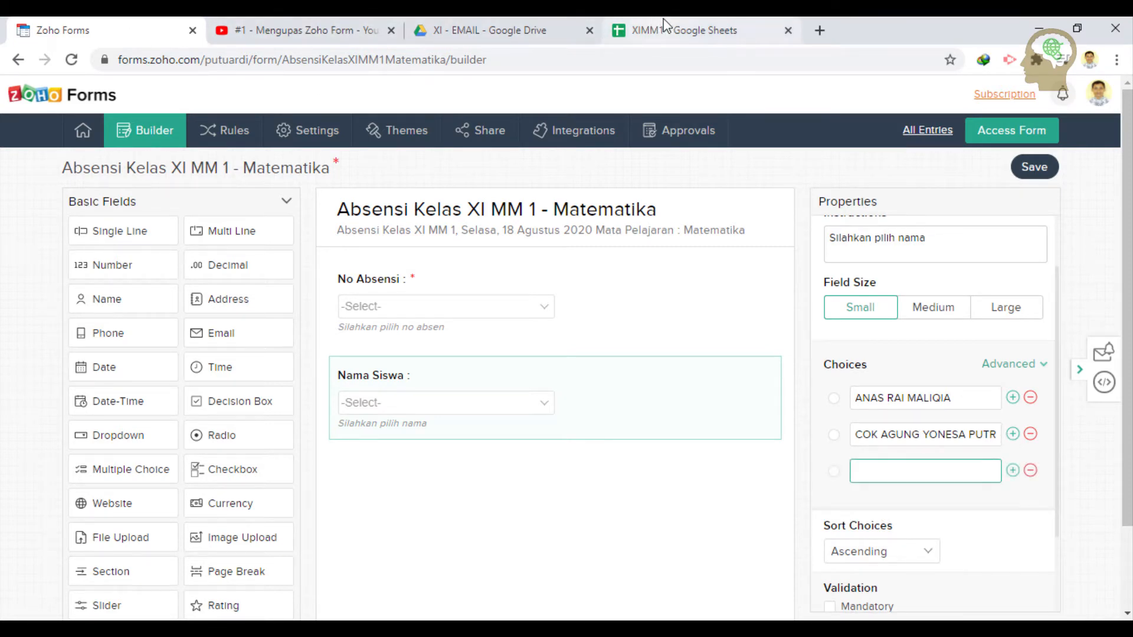
click(665, 25)
click(174, 295)
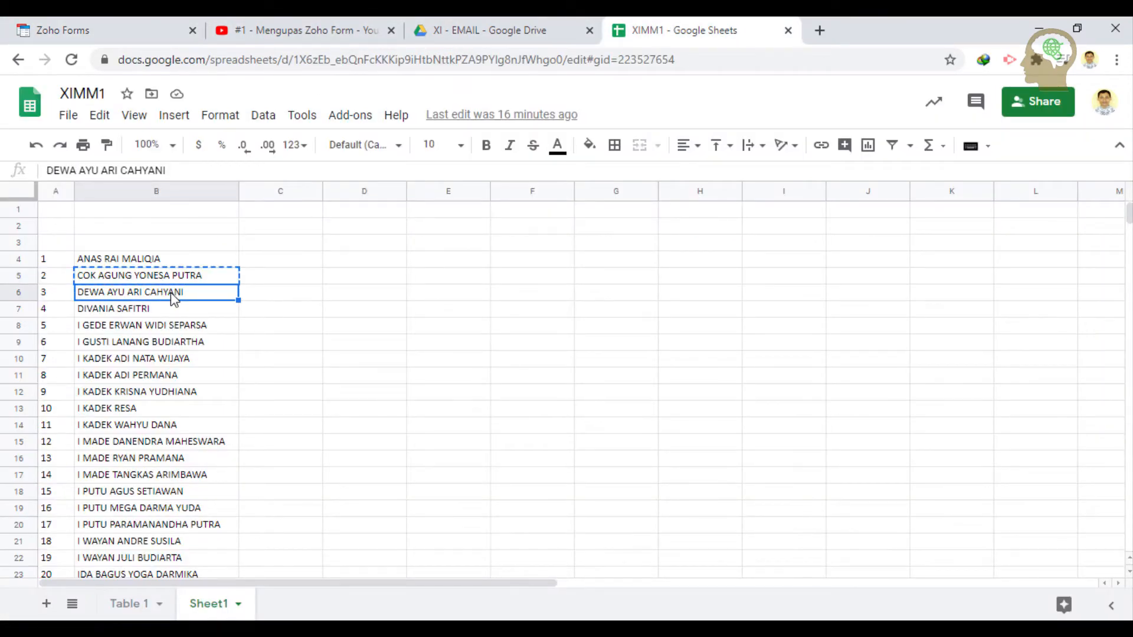
key(ctrl+c)
click(89, 30)
key(ctrl+v)
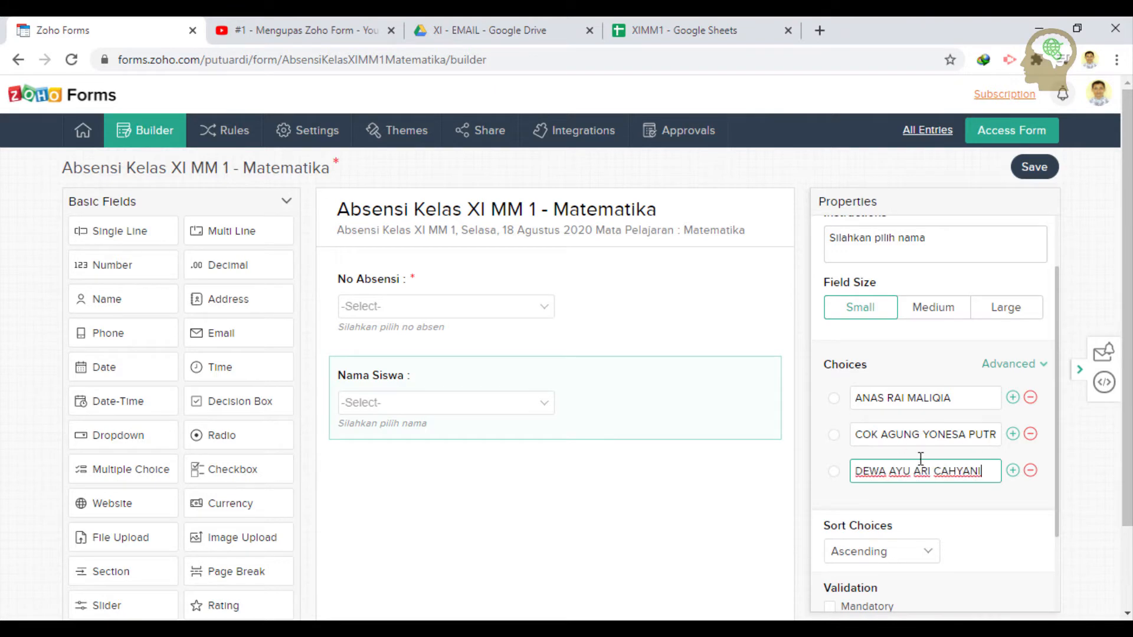
- Add the student names from cells B7 and B8 as further Nama Siswa choices
click(1012, 470)
click(637, 28)
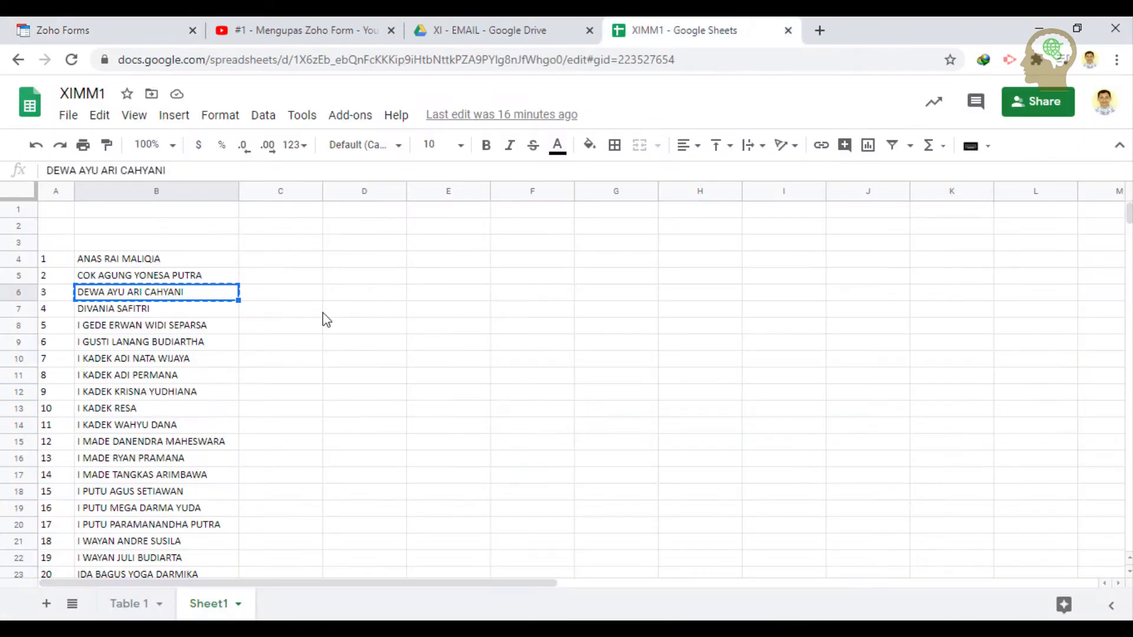
click(168, 310)
key(ctrl+c)
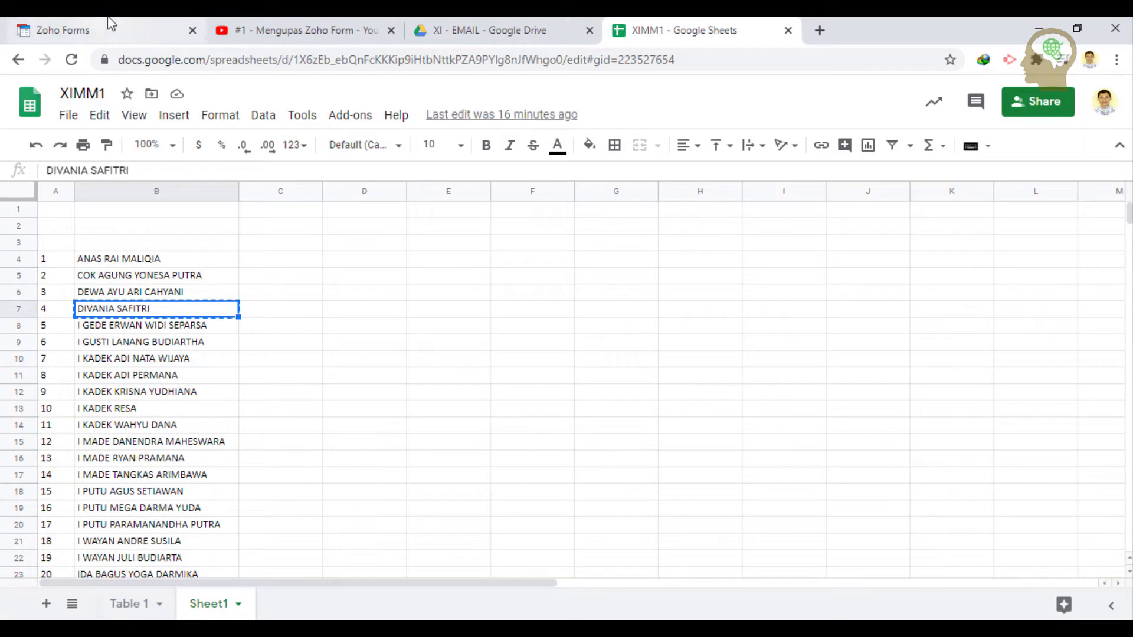
click(88, 30)
key(ctrl+v)
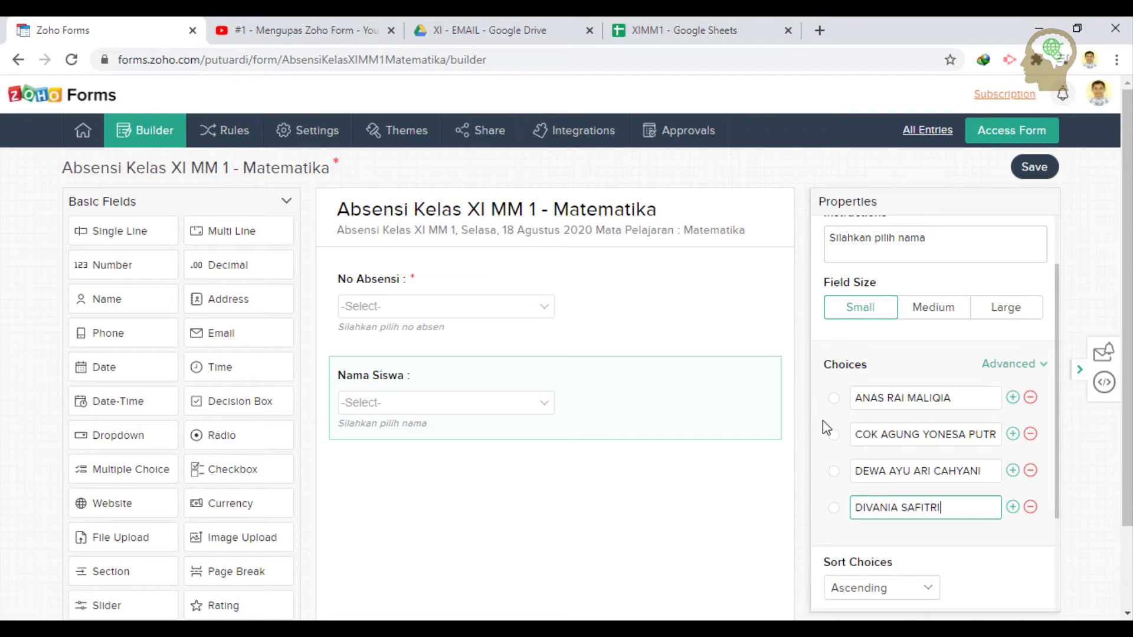
click(1012, 507)
click(761, 30)
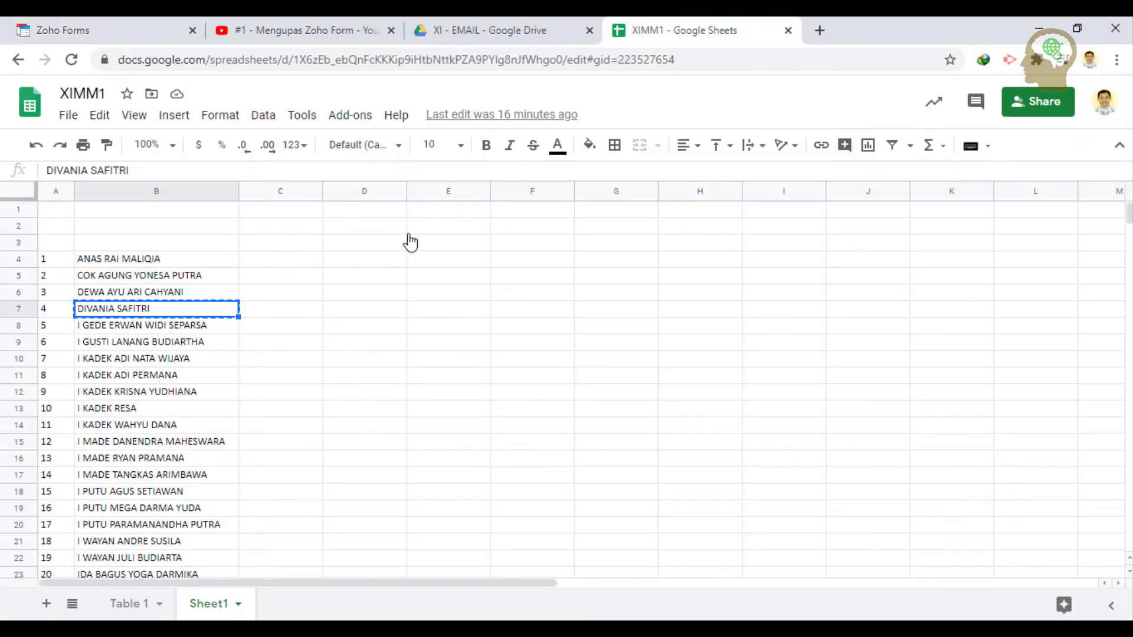
click(149, 334)
key(ctrl+c)
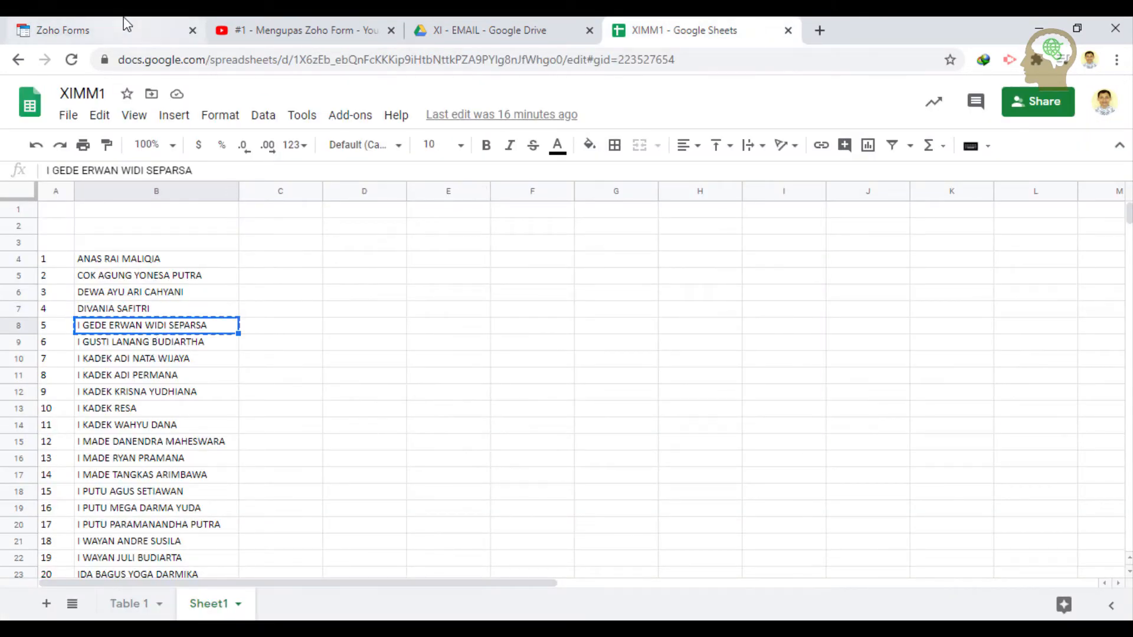
click(89, 30)
key(ctrl+v)
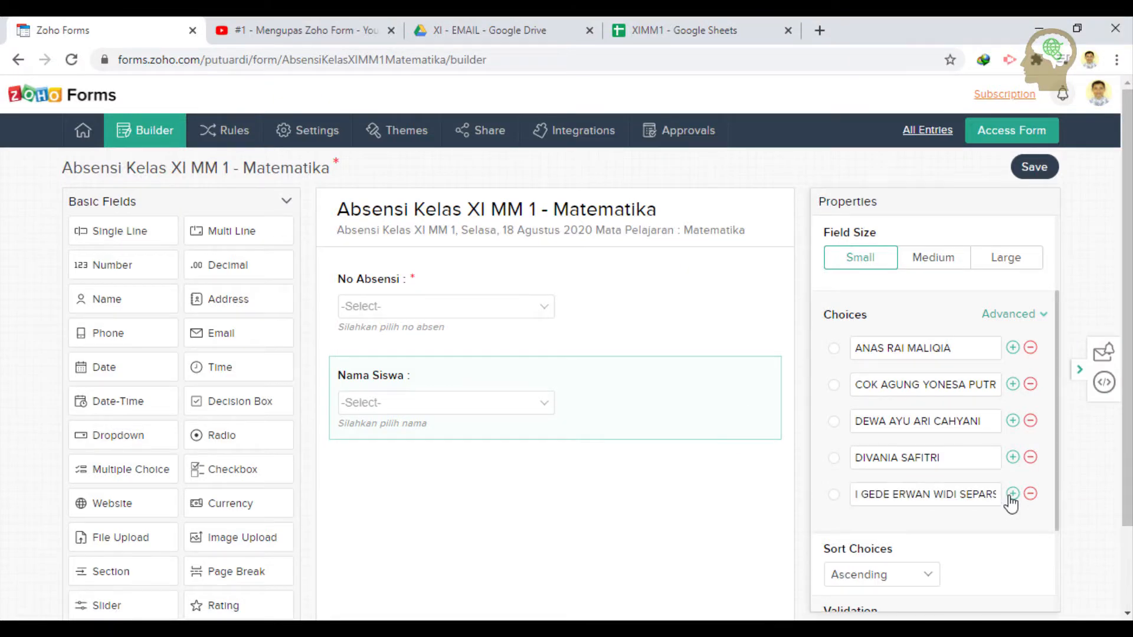
- Add the student names from cells B9 and B10 as further Nama Siswa choices
click(1013, 493)
click(724, 30)
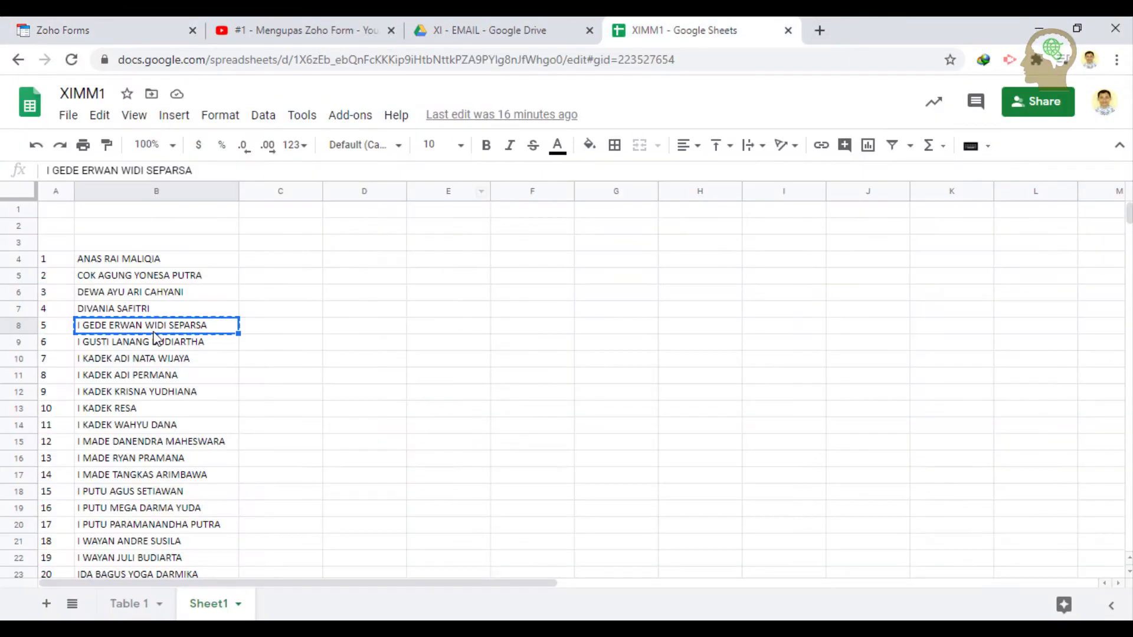
click(126, 349)
key(ctrl+c)
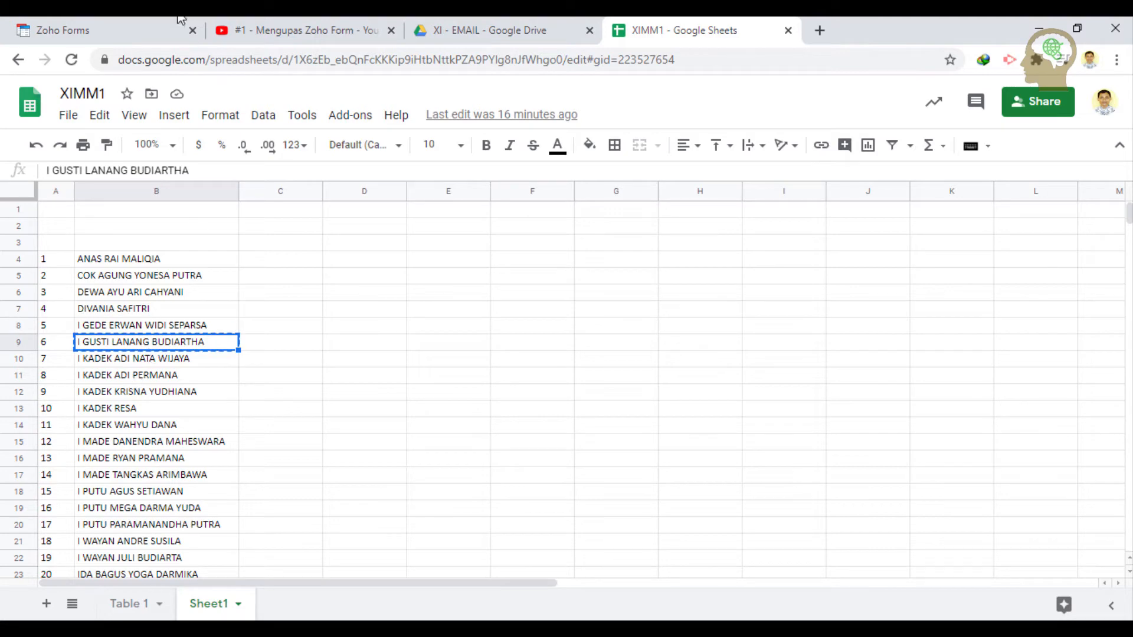
click(177, 27)
key(ctrl+v)
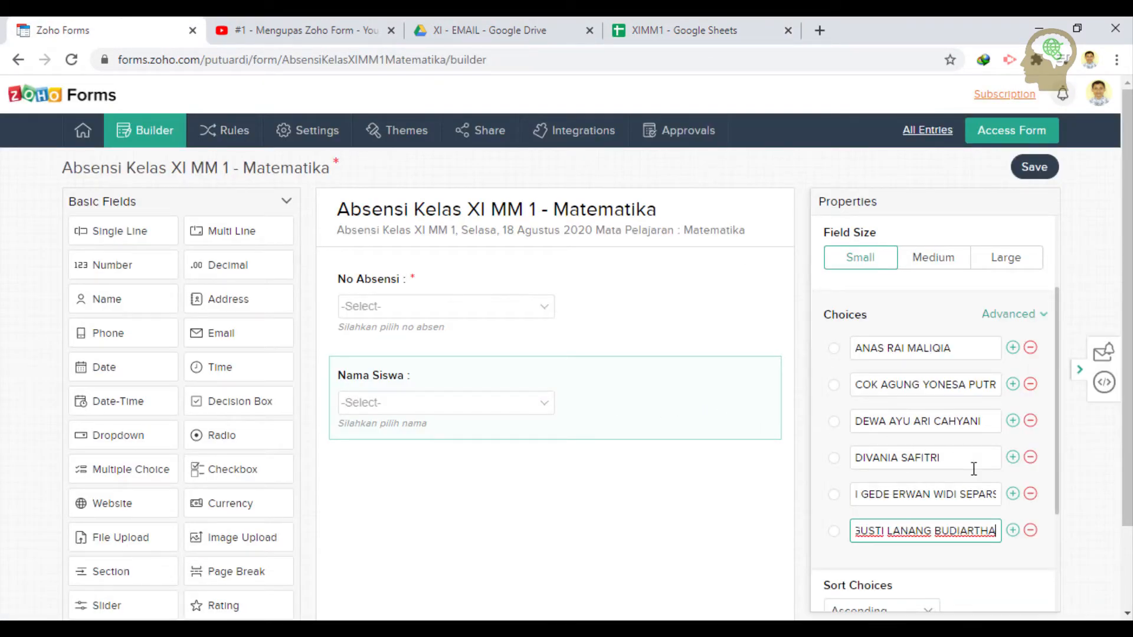
click(1011, 531)
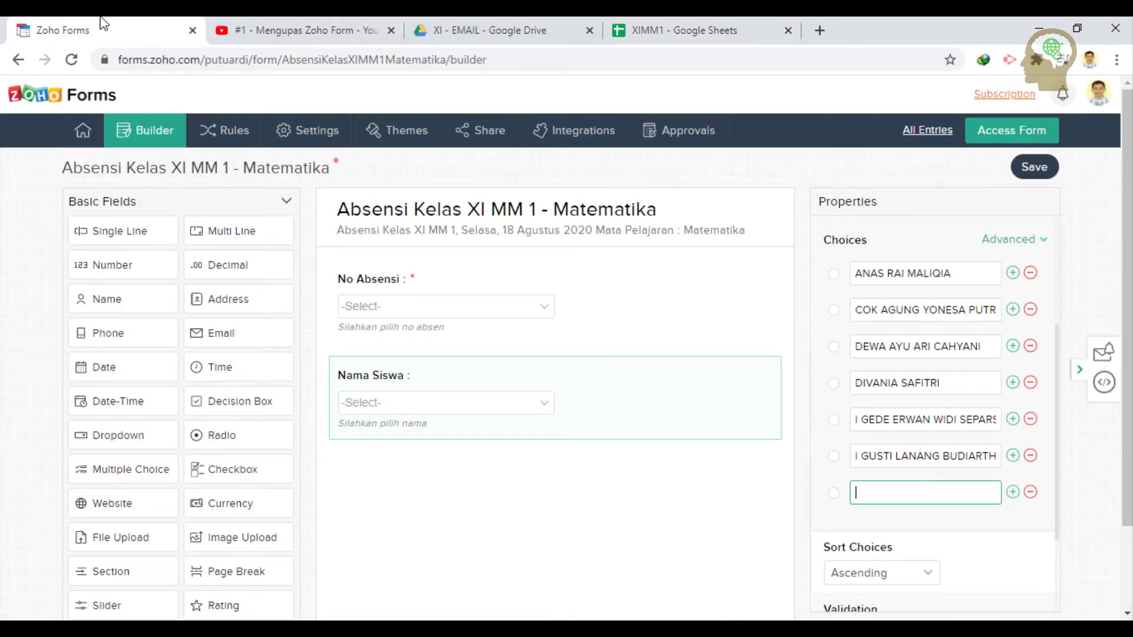
click(679, 30)
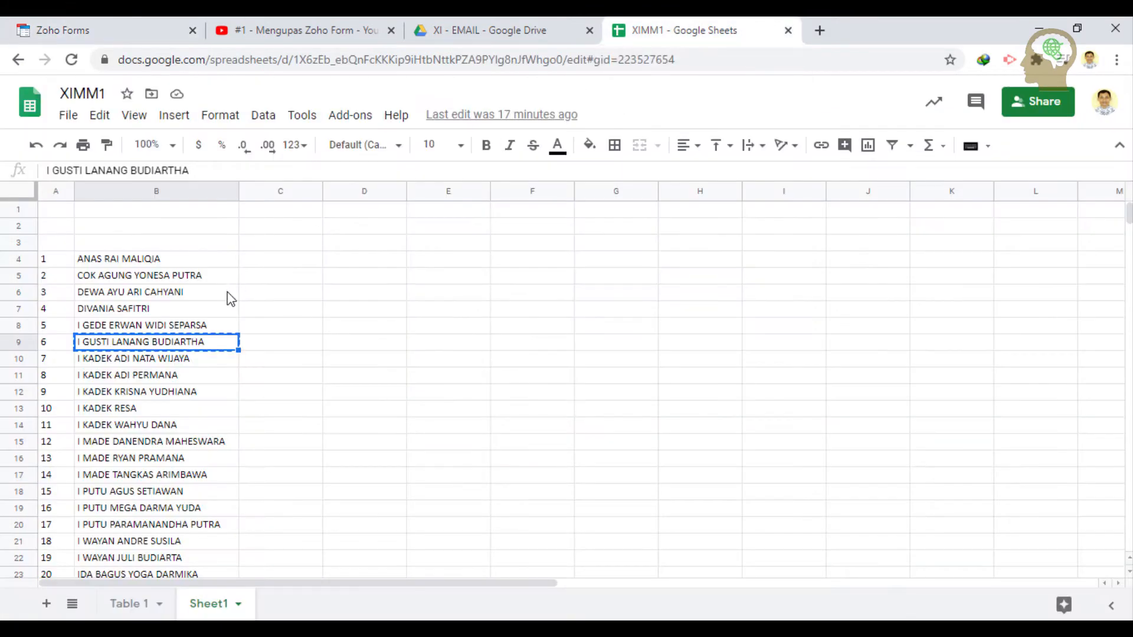
click(184, 360)
key(ctrl+c)
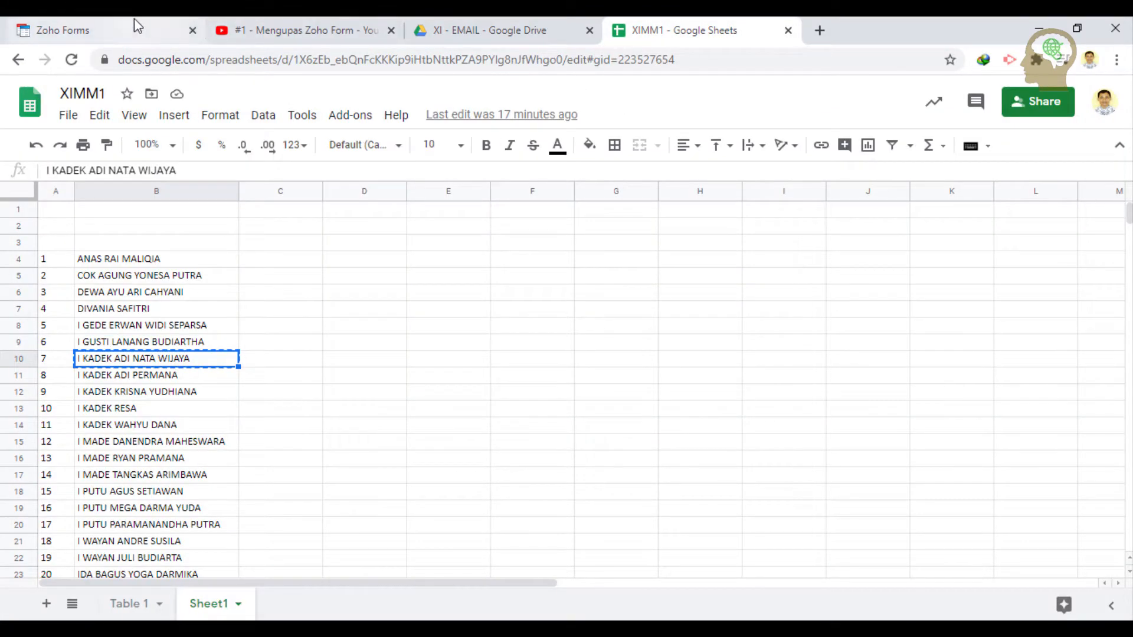
click(177, 27)
key(ctrl+v)
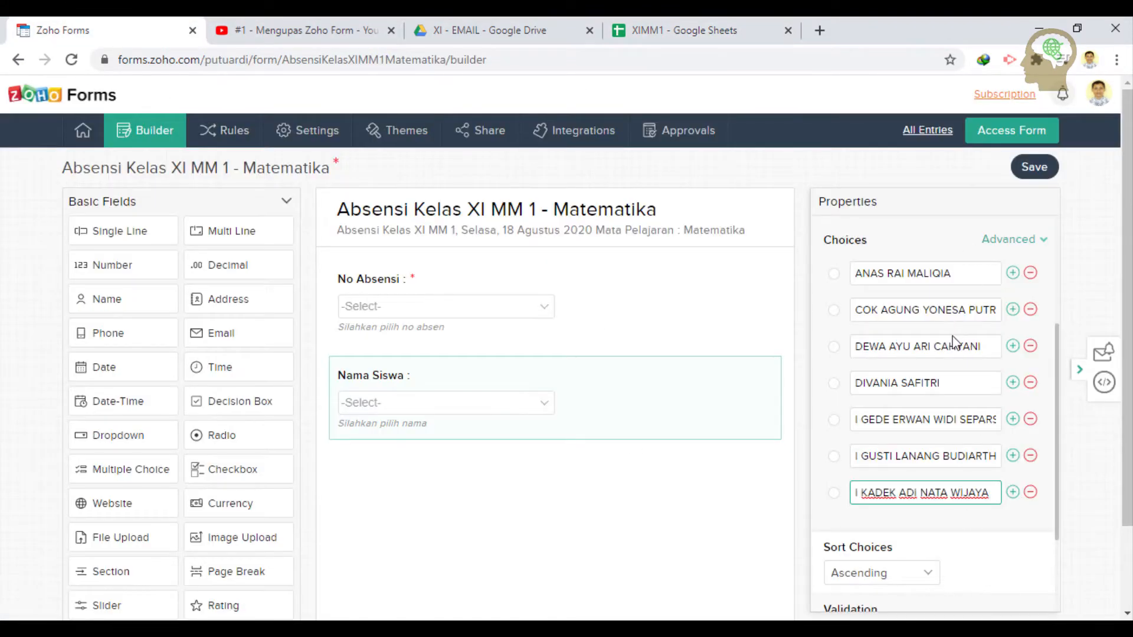
- Add the student names from cells B11 and B12 as further Nama Siswa choices
click(1013, 492)
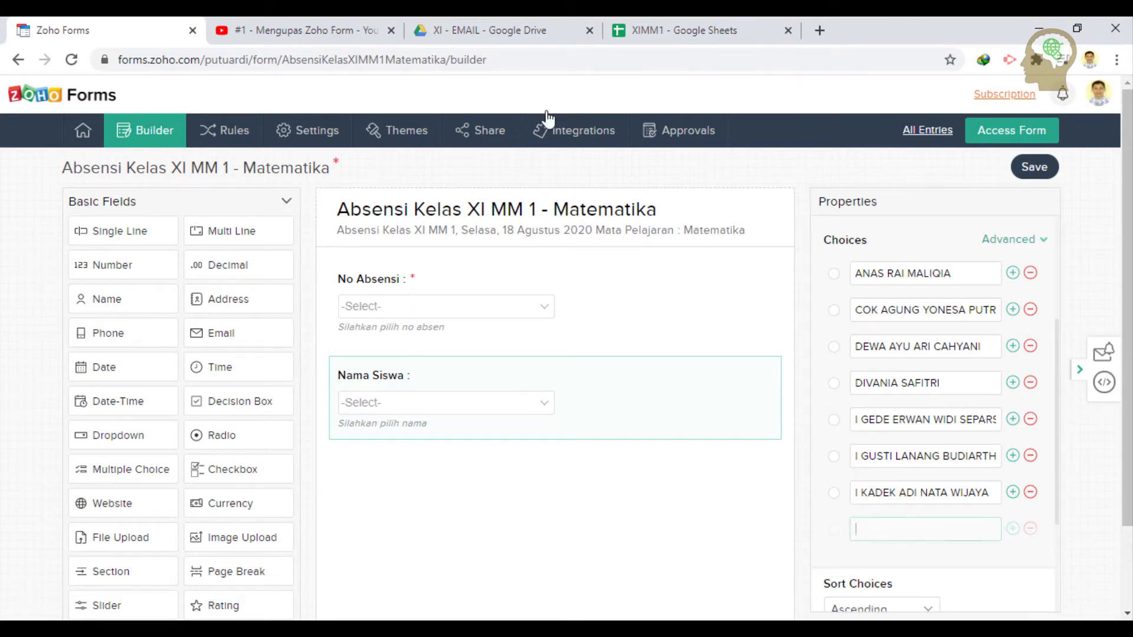
click(679, 30)
click(177, 377)
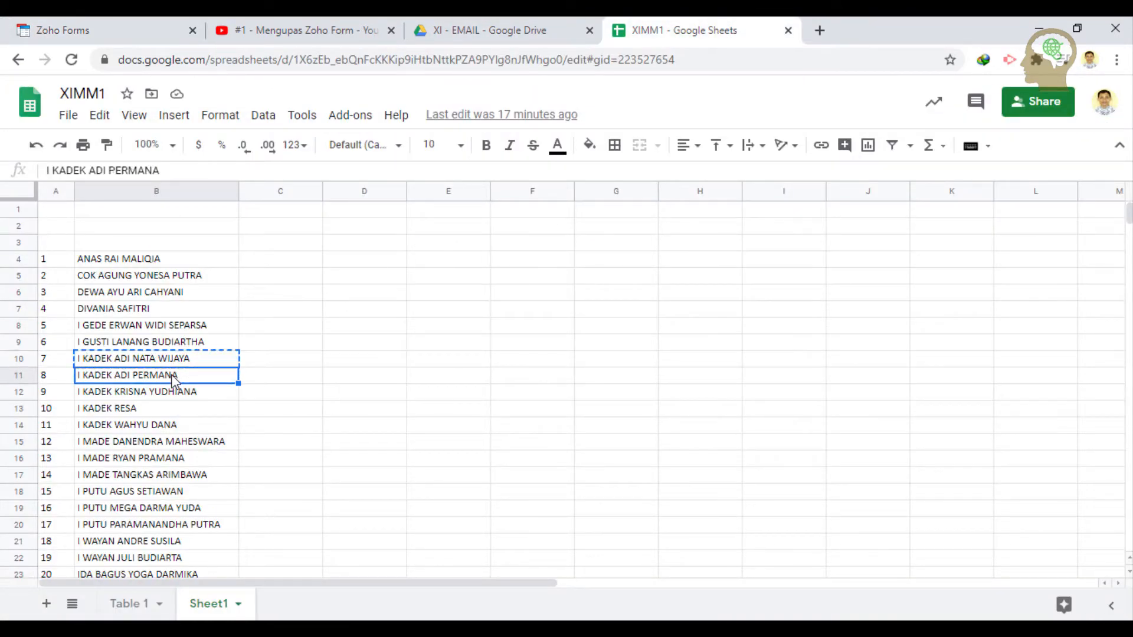
key(ctrl+c)
click(116, 27)
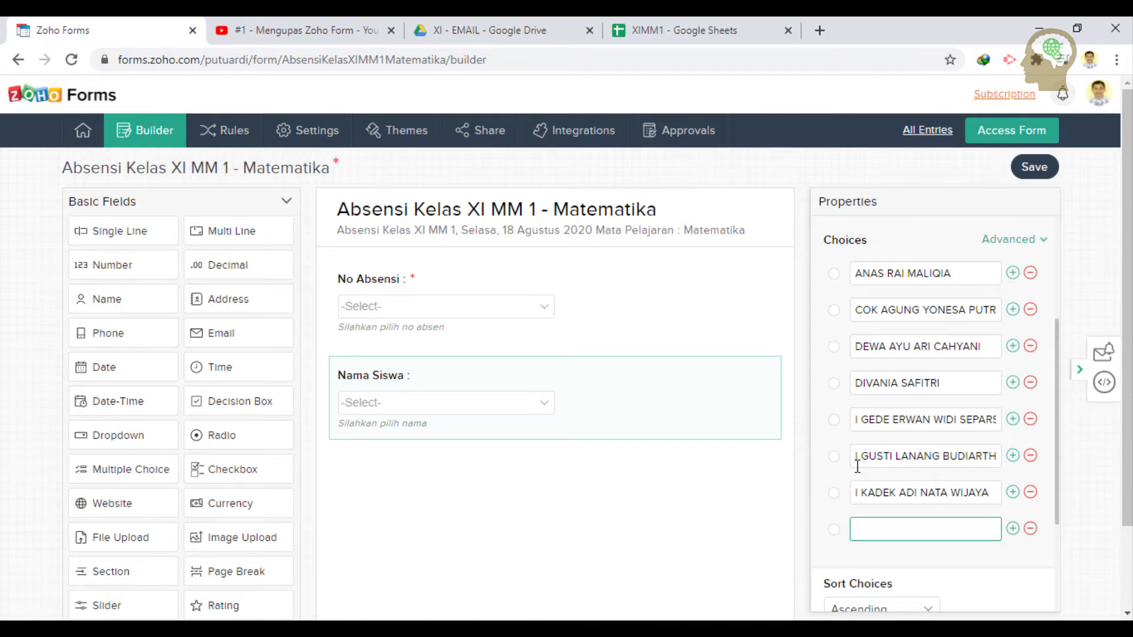
key(ctrl+v)
click(1012, 529)
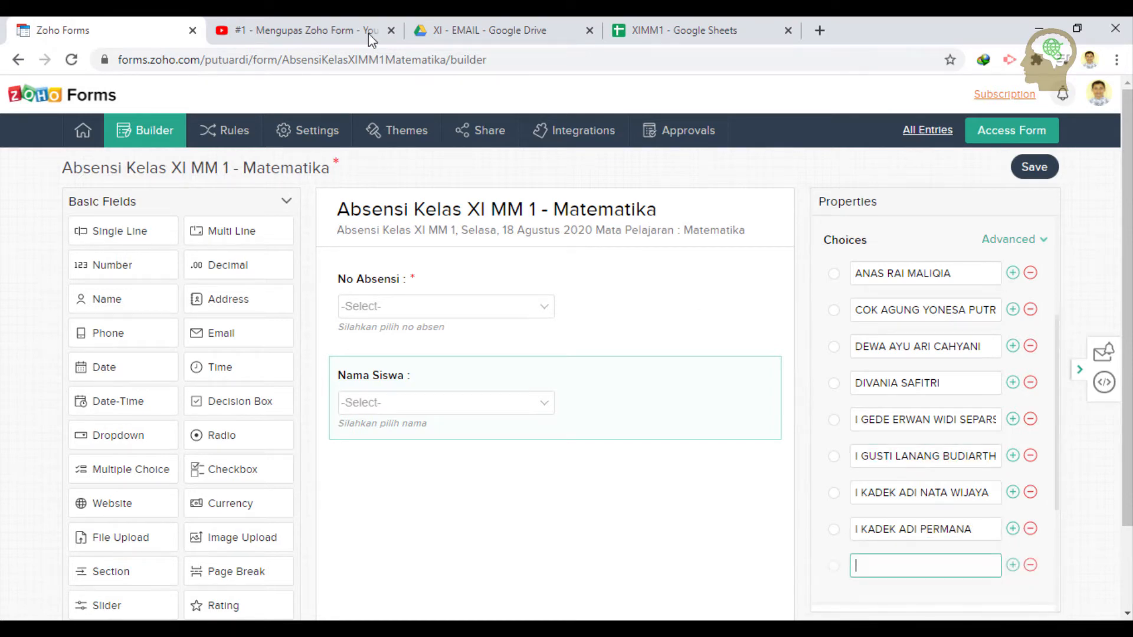
click(725, 28)
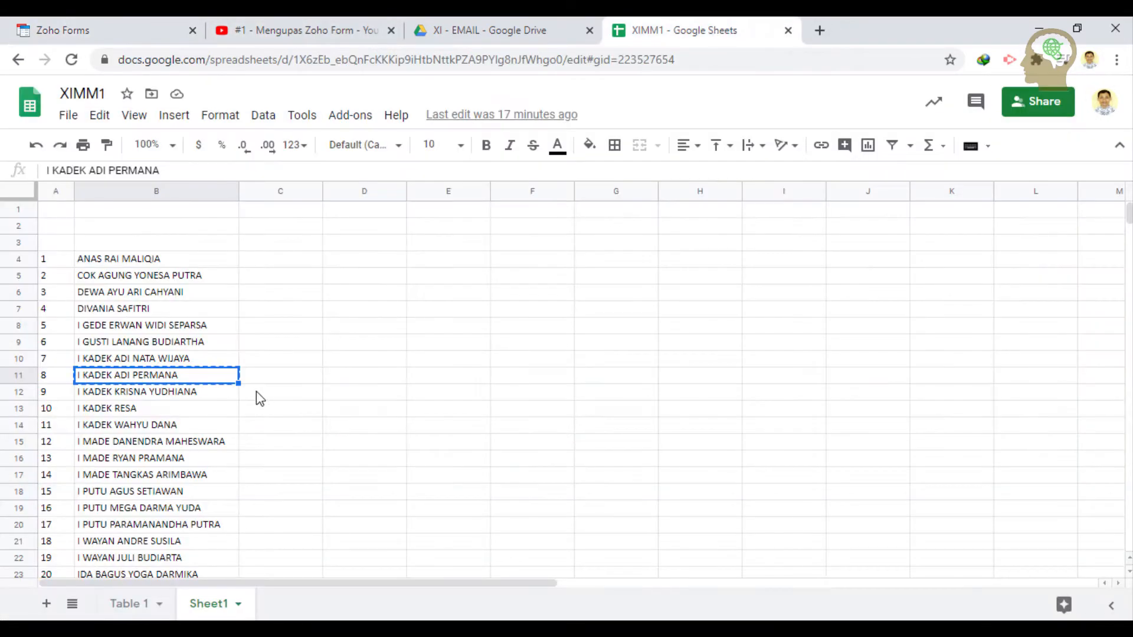
click(198, 397)
key(ctrl+c)
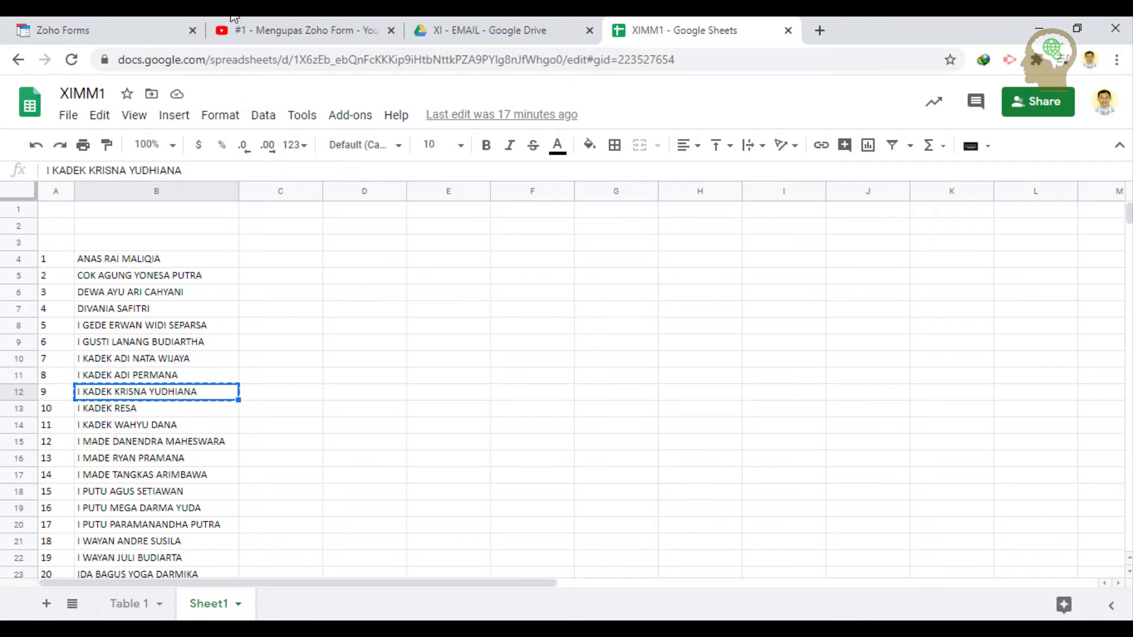
click(88, 29)
key(ctrl+v)
- Add the student names from cells B13 and B14 as further Nama Siswa choices
scroll(920, 519, down, 1)
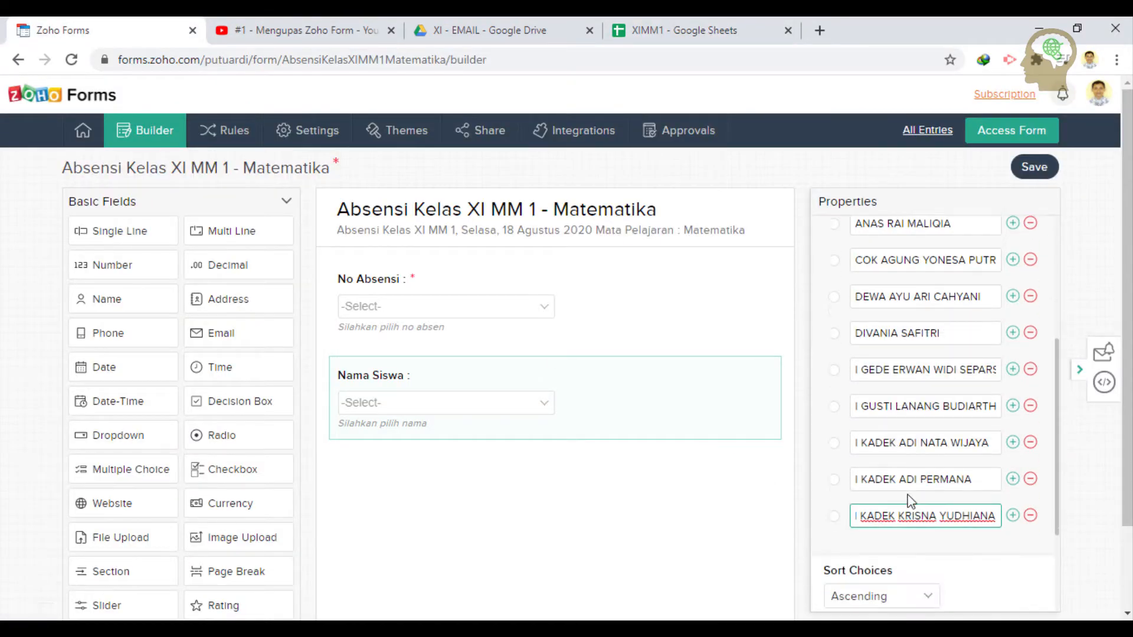
click(1012, 518)
click(673, 30)
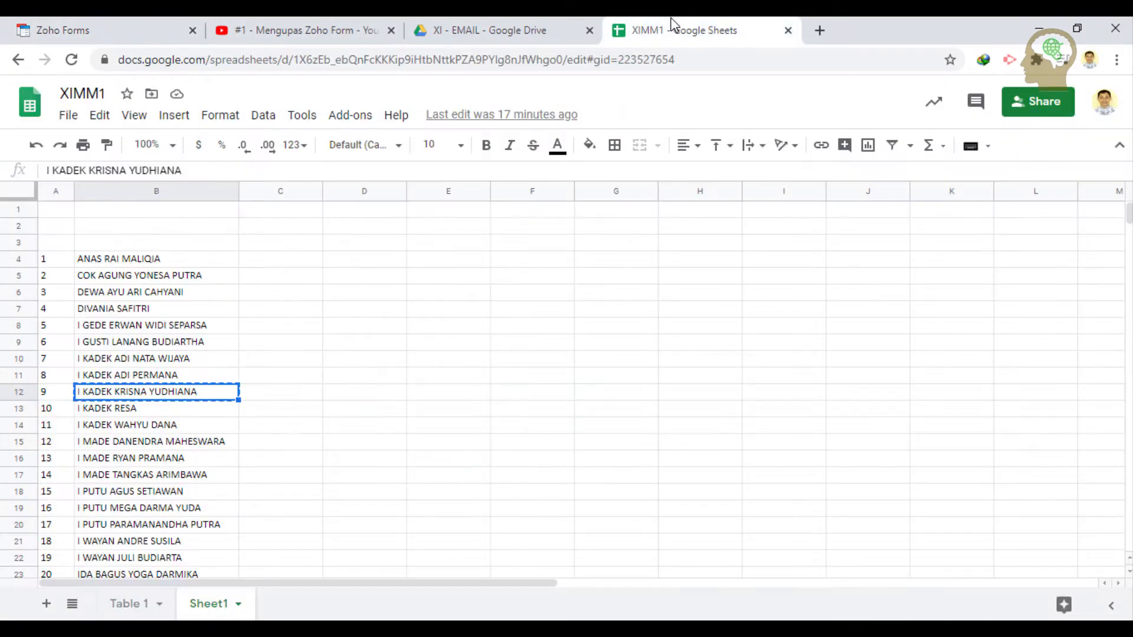
click(163, 411)
key(ctrl+c)
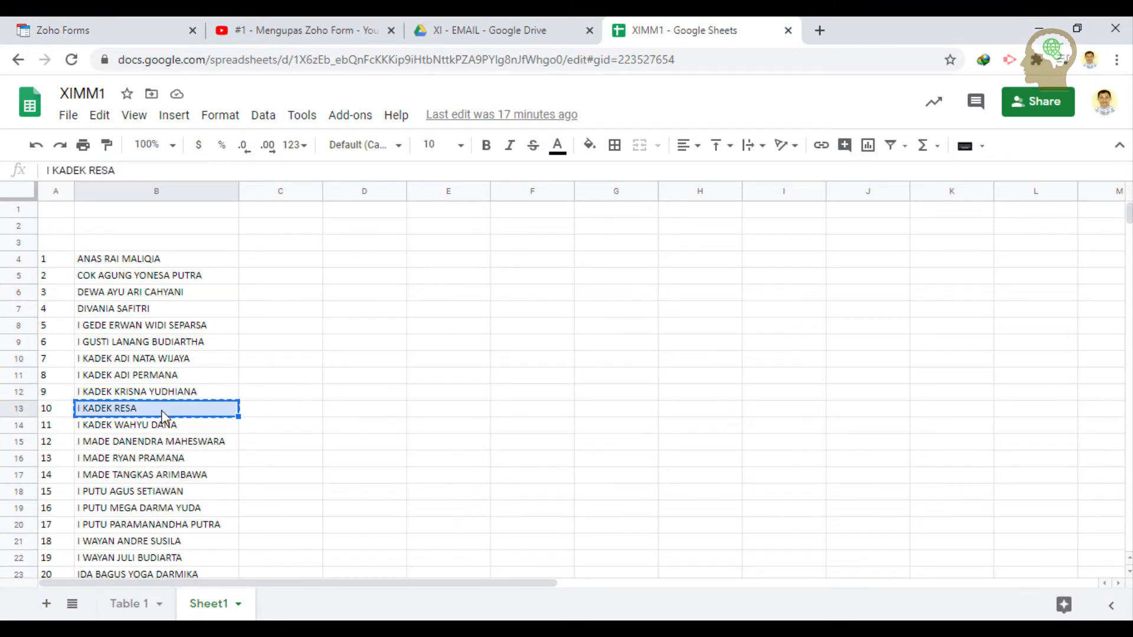
click(130, 25)
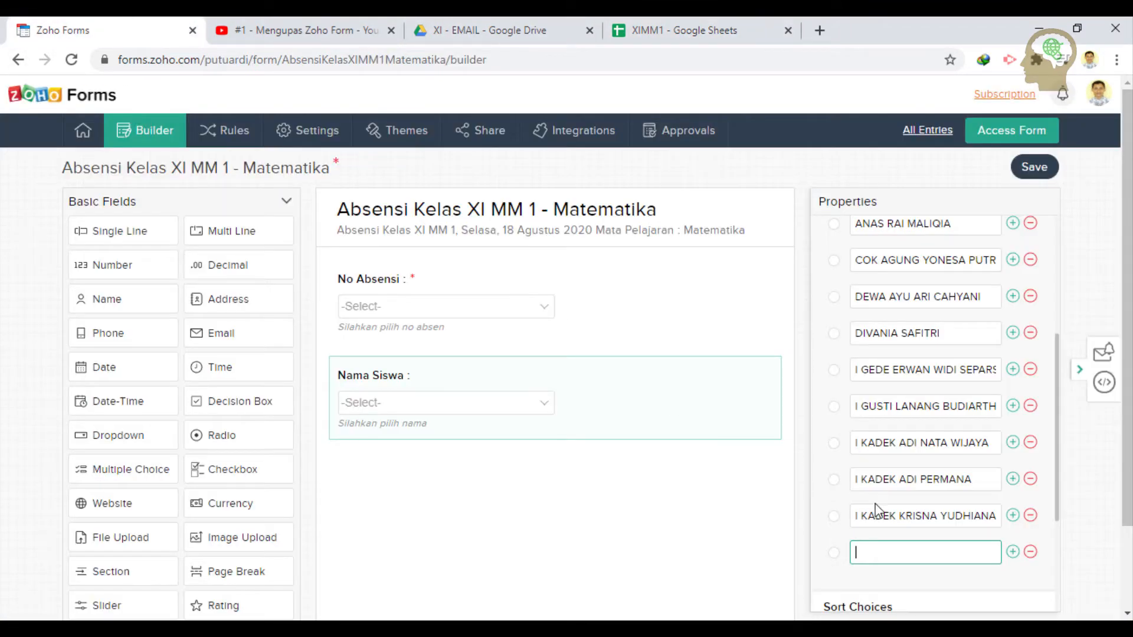
key(ctrl+v)
click(1012, 551)
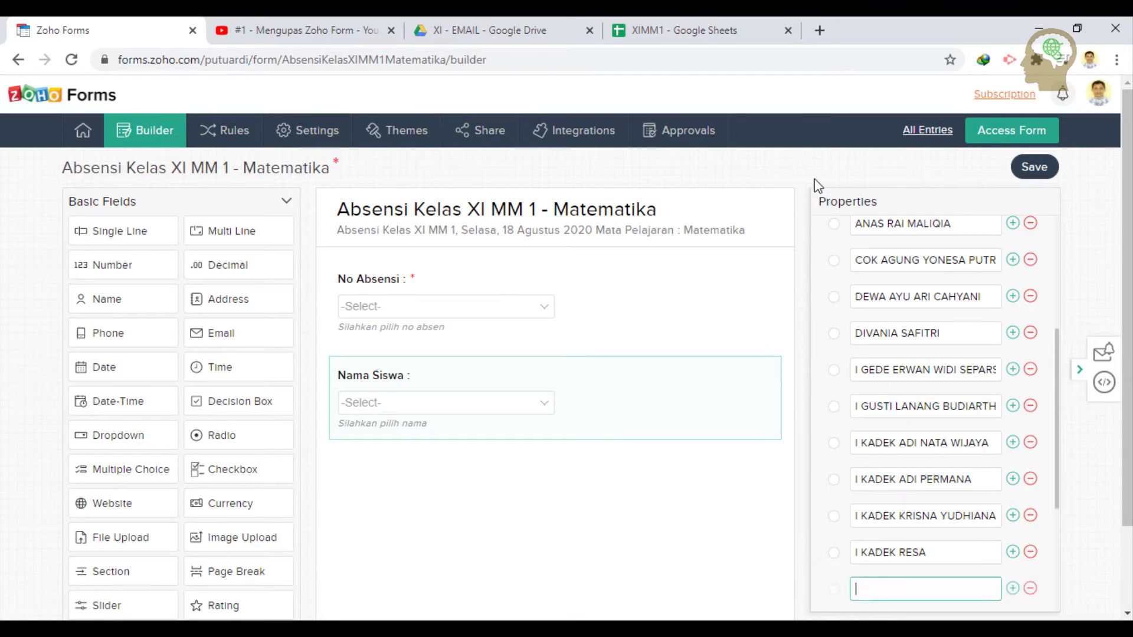
click(673, 30)
click(95, 440)
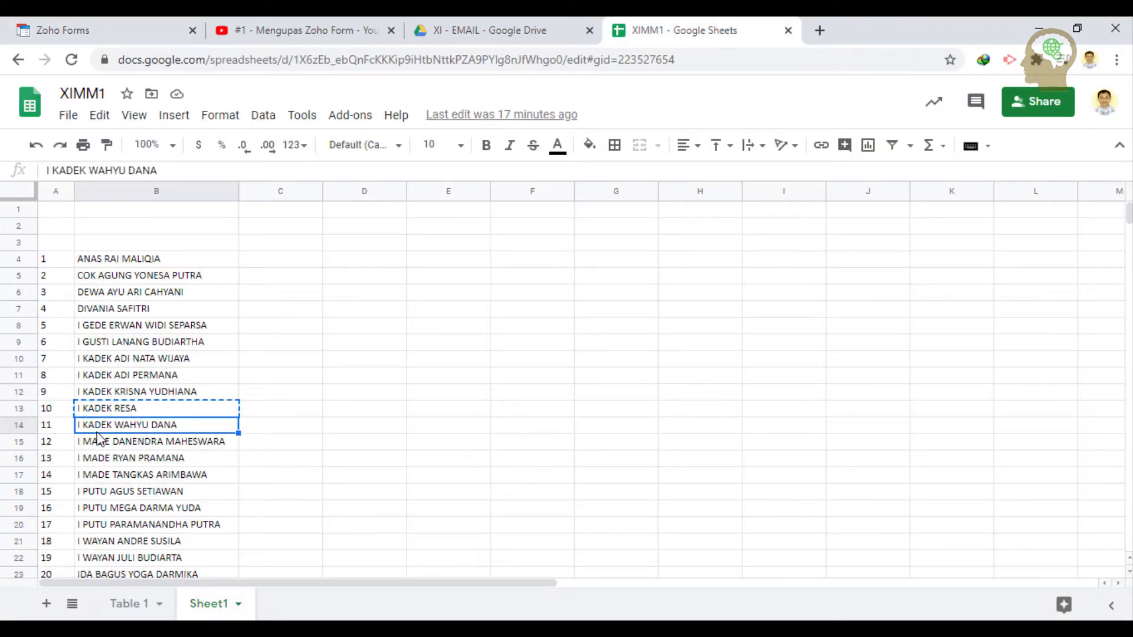
key(ctrl+c)
drag(95, 440, 107, 23)
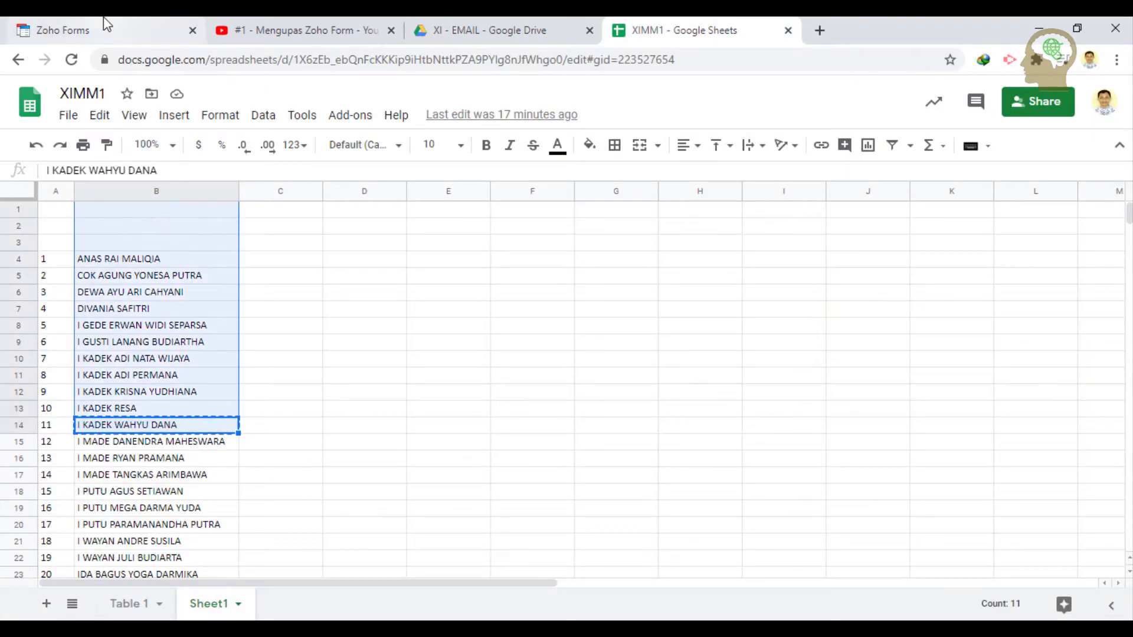
click(132, 431)
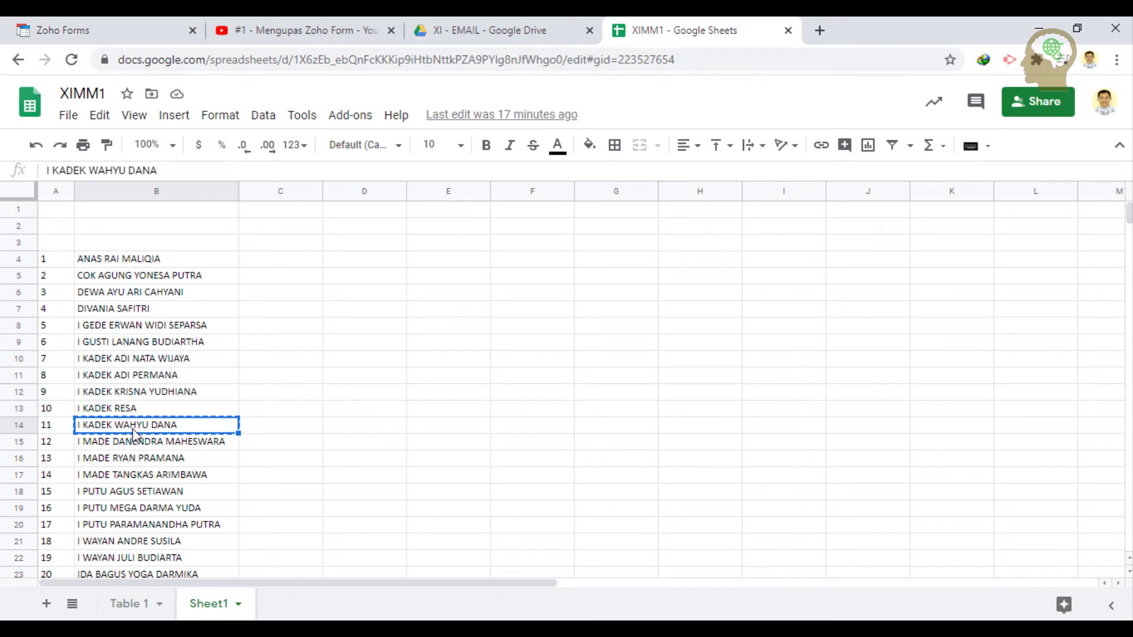
click(140, 27)
key(ctrl+v)
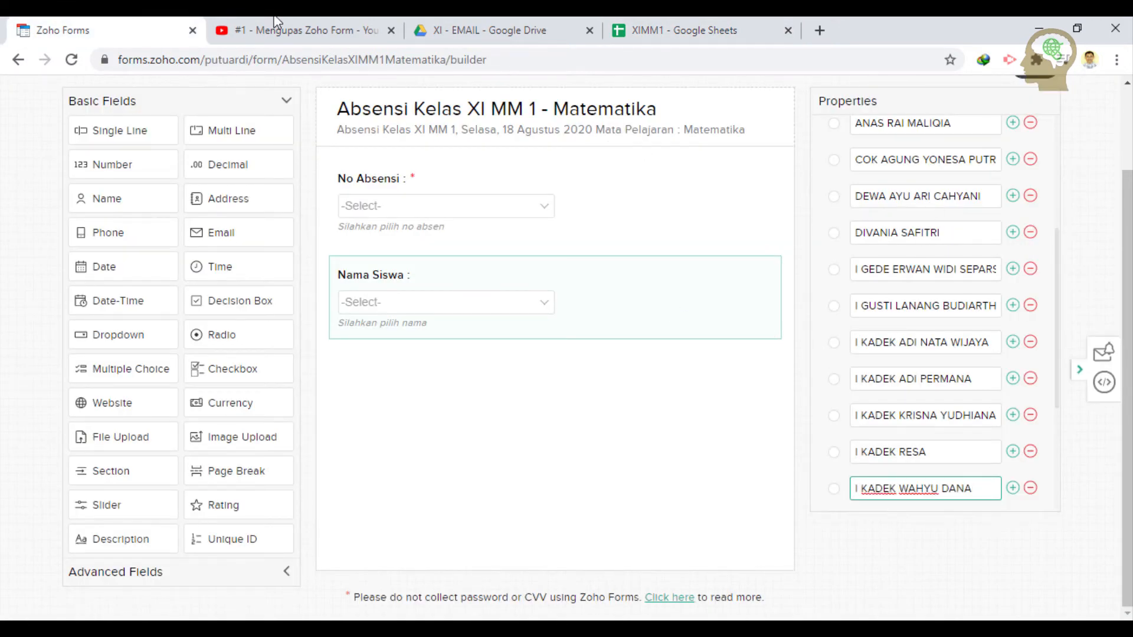
- Add the student names from cells B15 and B16 as further Nama Siswa choices
click(649, 27)
click(118, 447)
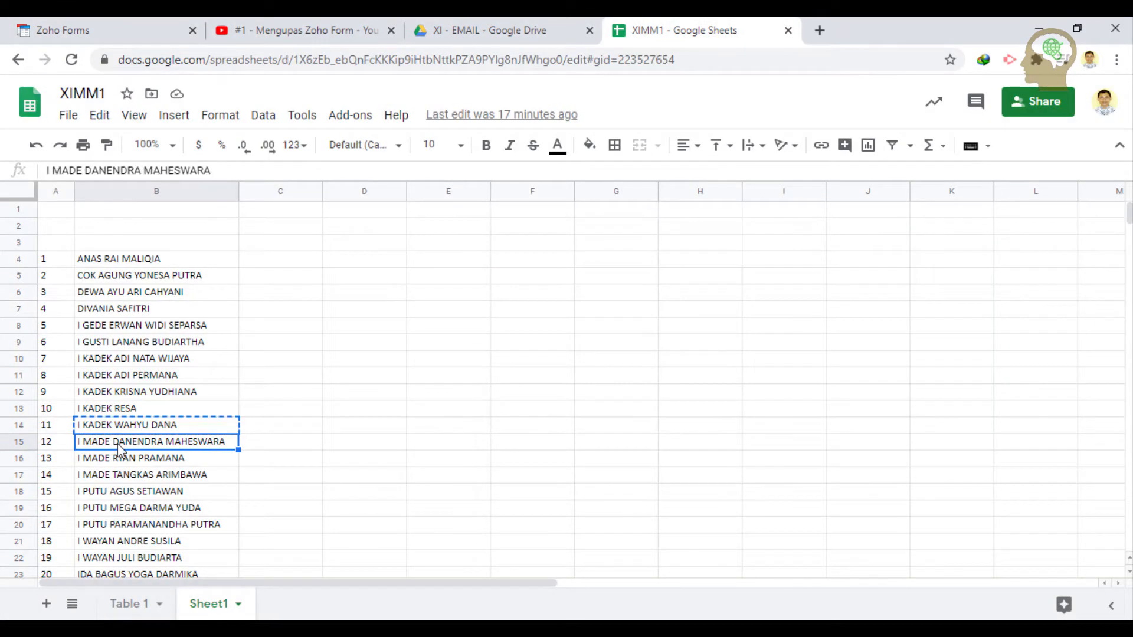
key(ctrl+c)
click(115, 26)
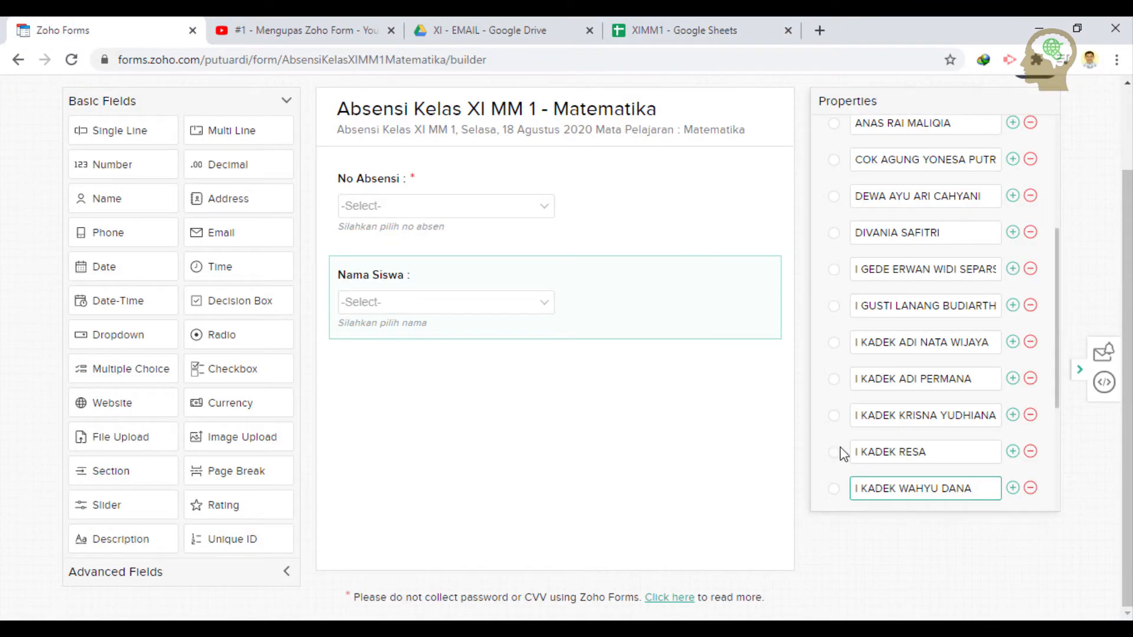
click(1012, 488)
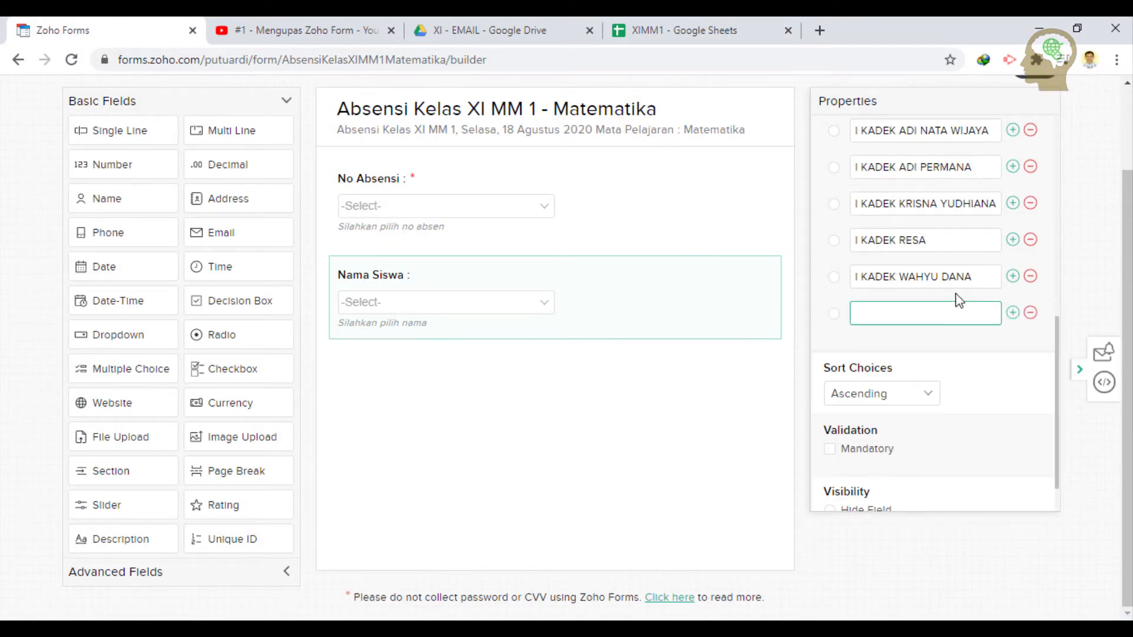
key(ctrl+v)
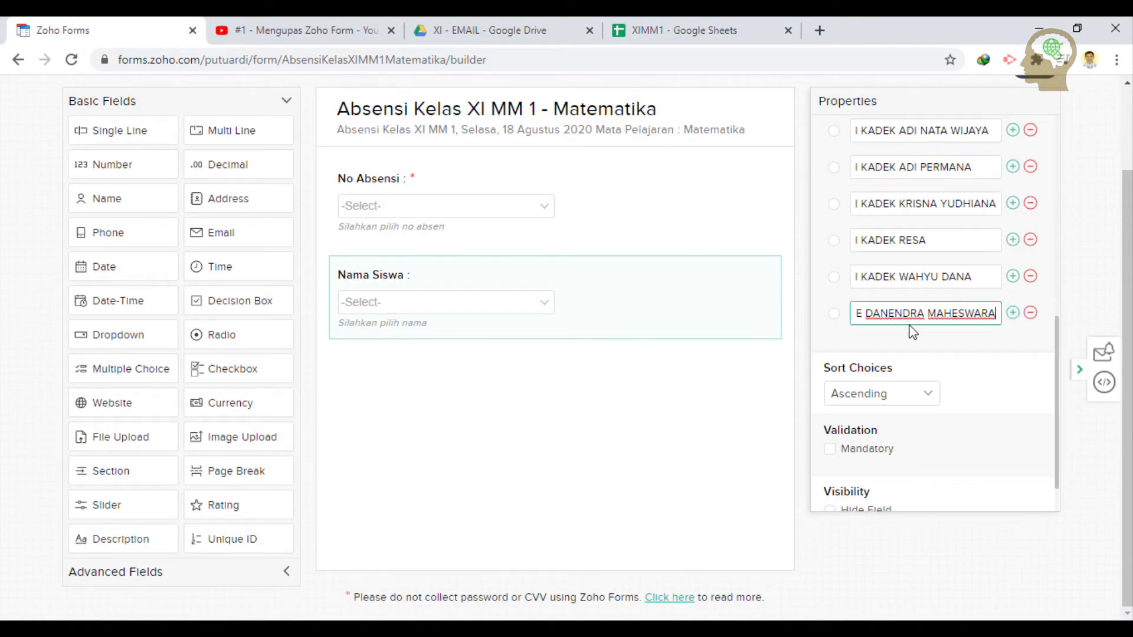
click(667, 24)
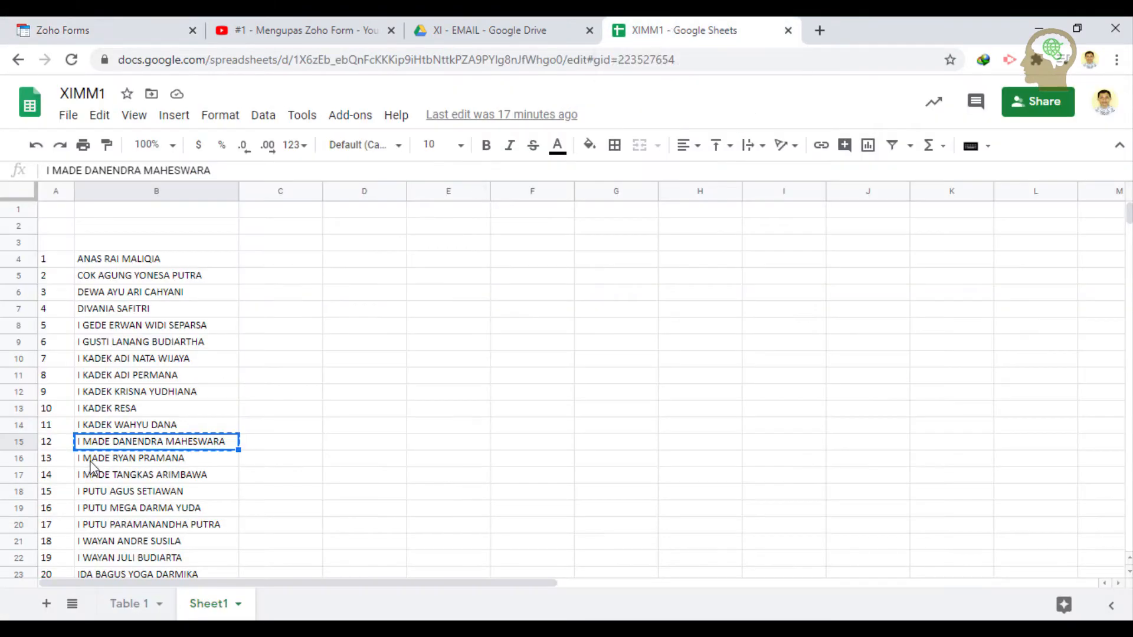
click(92, 463)
key(ctrl+c)
click(122, 21)
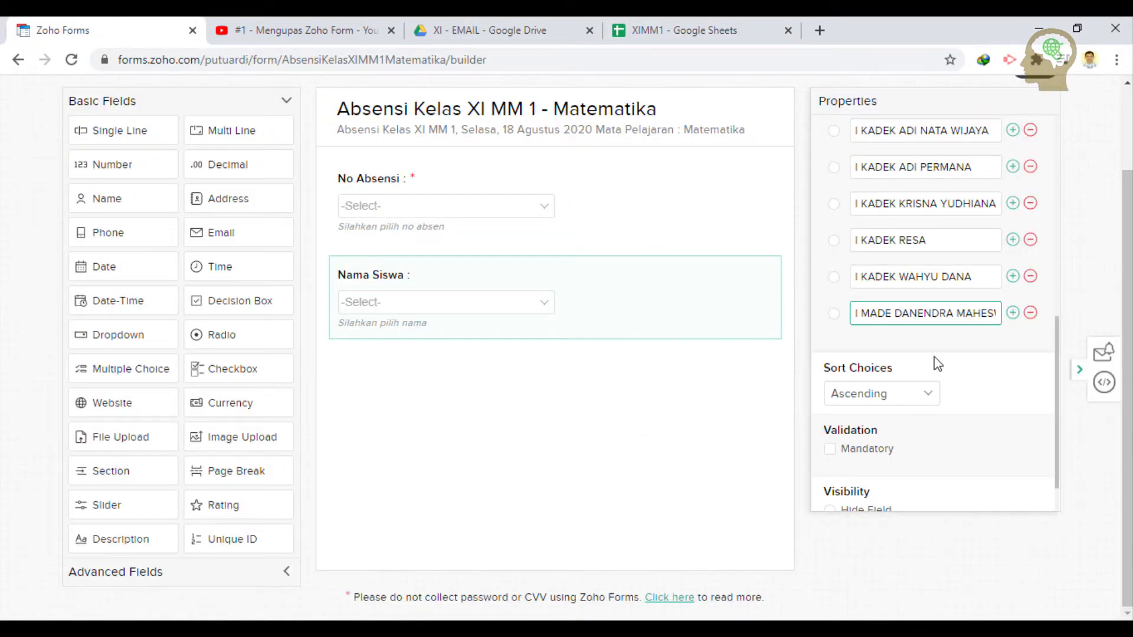
click(1013, 314)
key(ctrl+v)
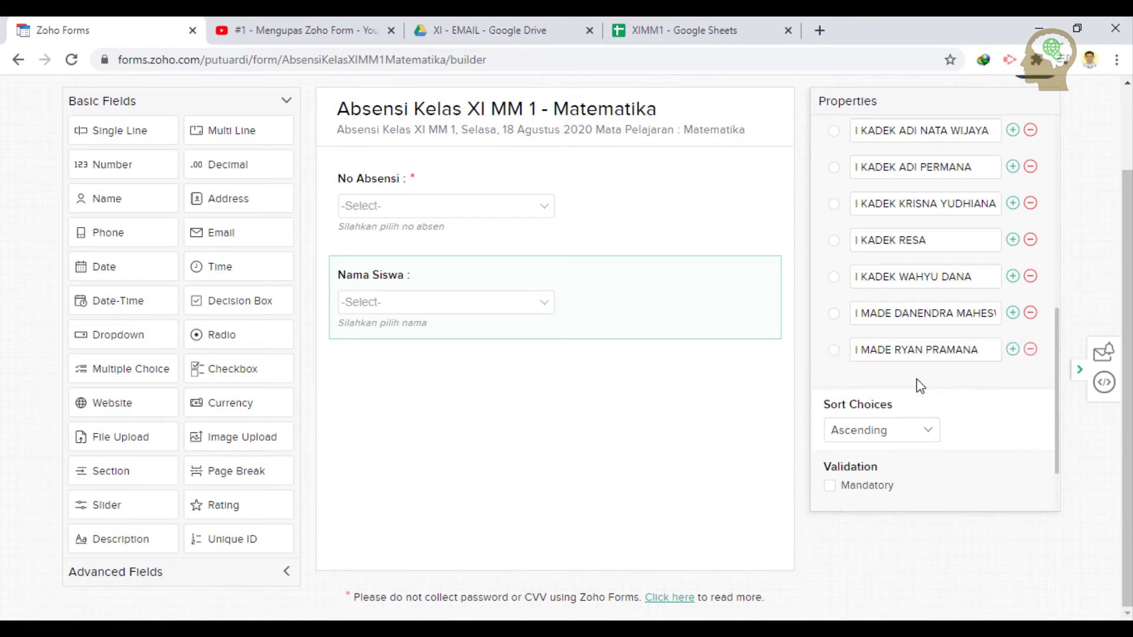
- Add the last student names from cells B17 and B18, completing the 15-name list
click(1012, 350)
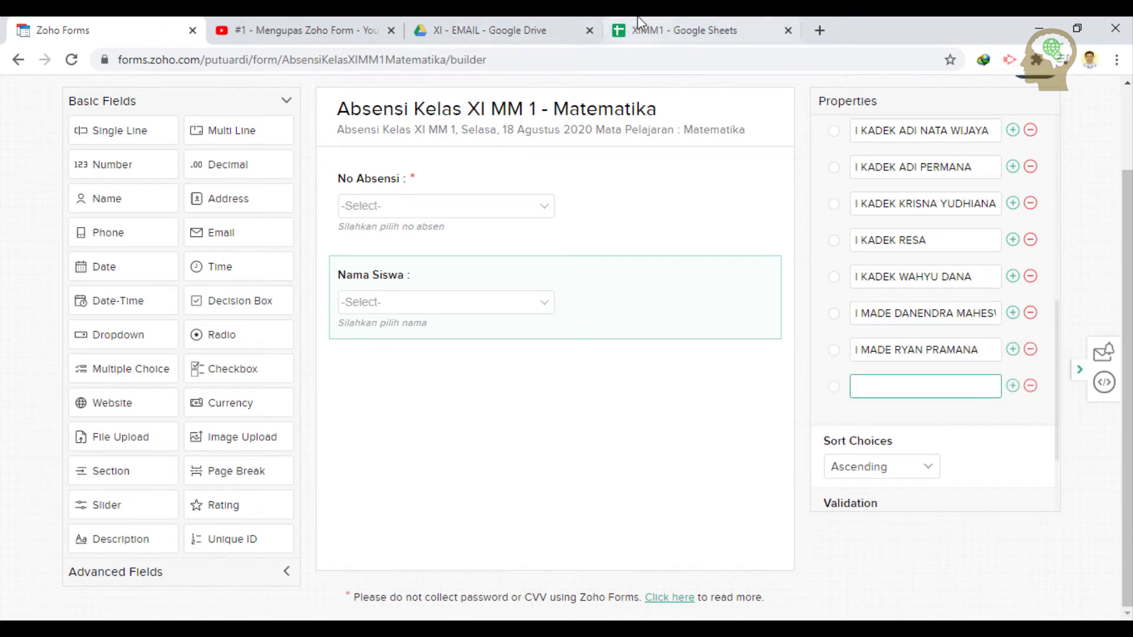
click(656, 25)
click(181, 478)
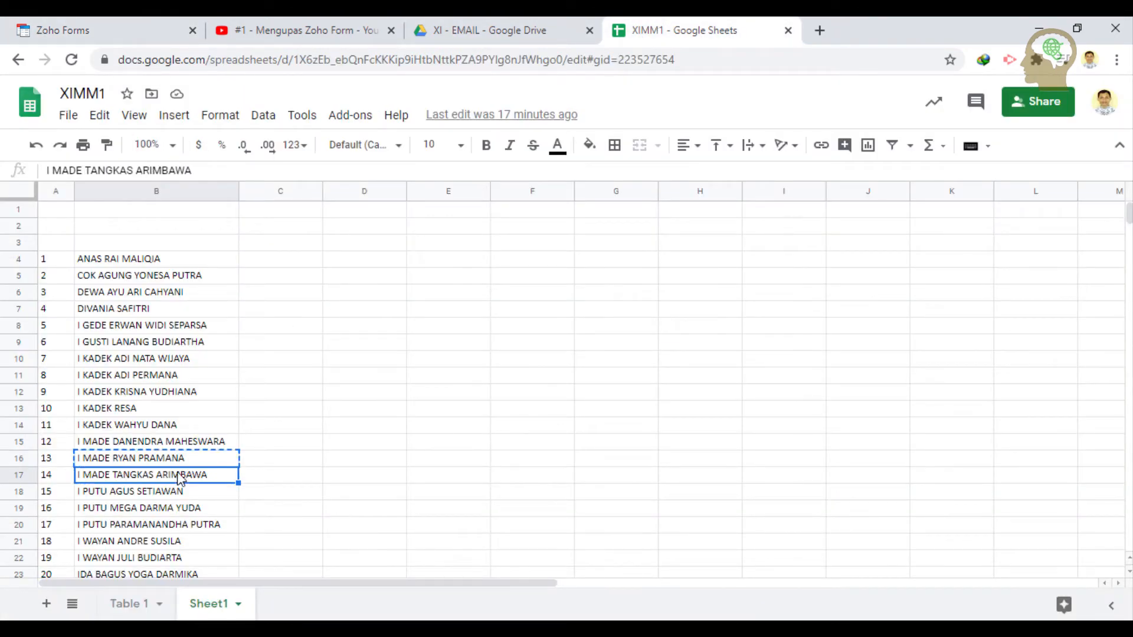
key(ctrl+c)
click(107, 29)
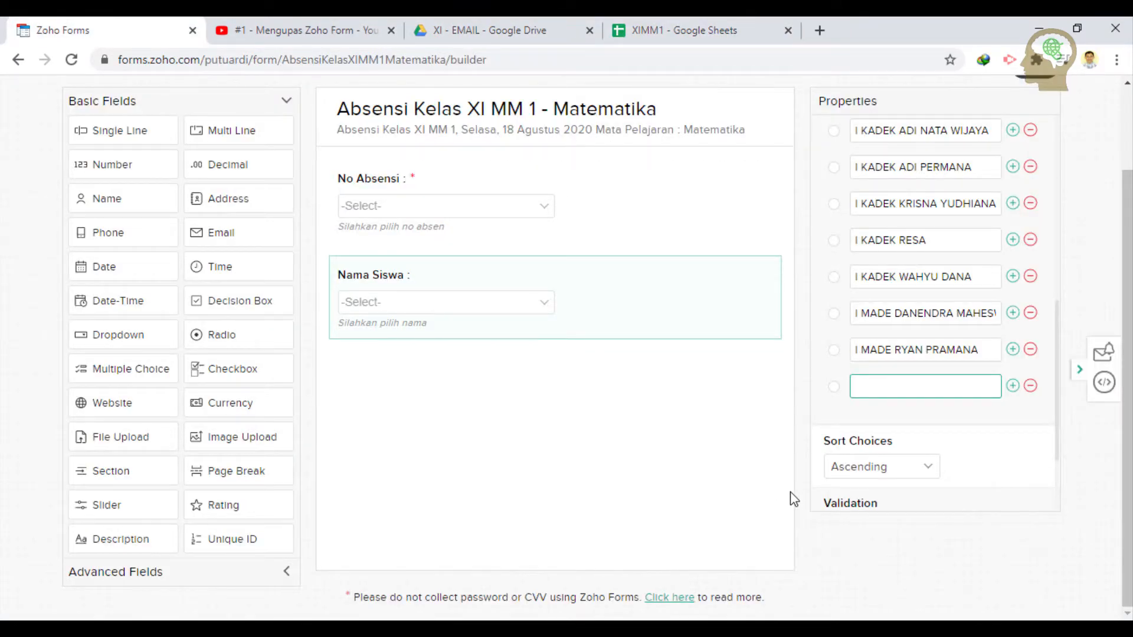
key(ctrl+v)
click(1012, 386)
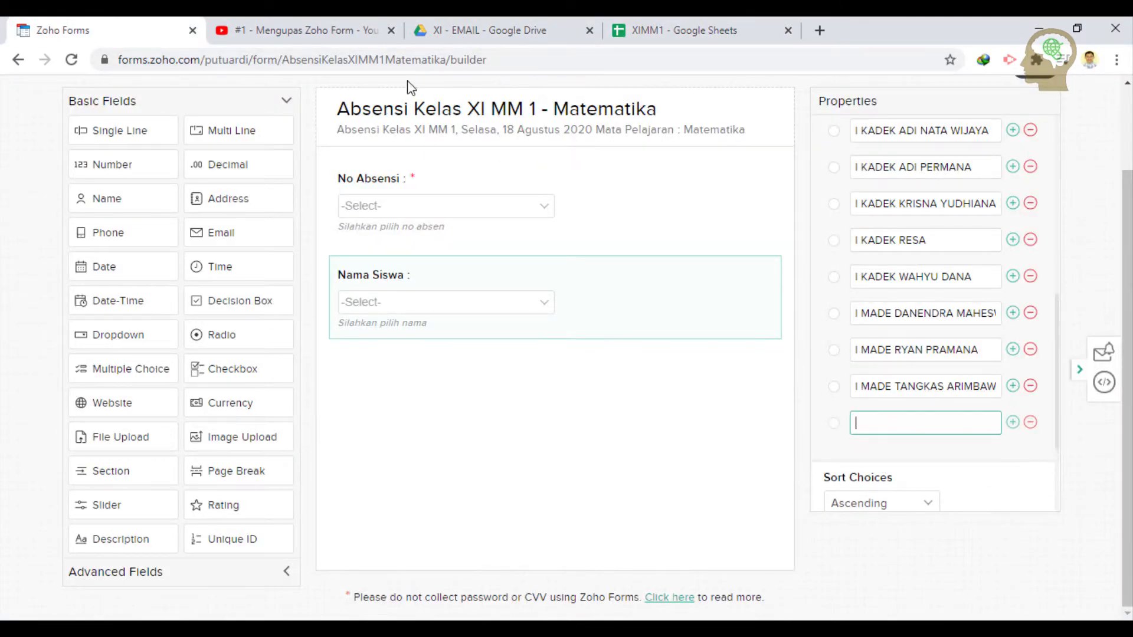
click(705, 29)
click(158, 494)
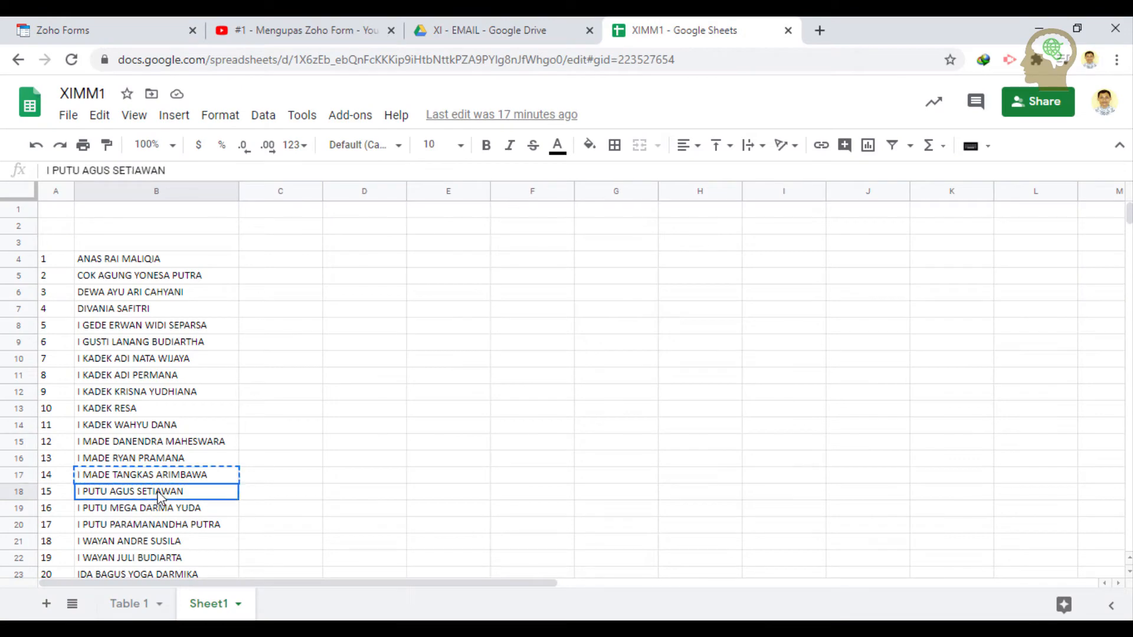
key(ctrl+c)
click(118, 29)
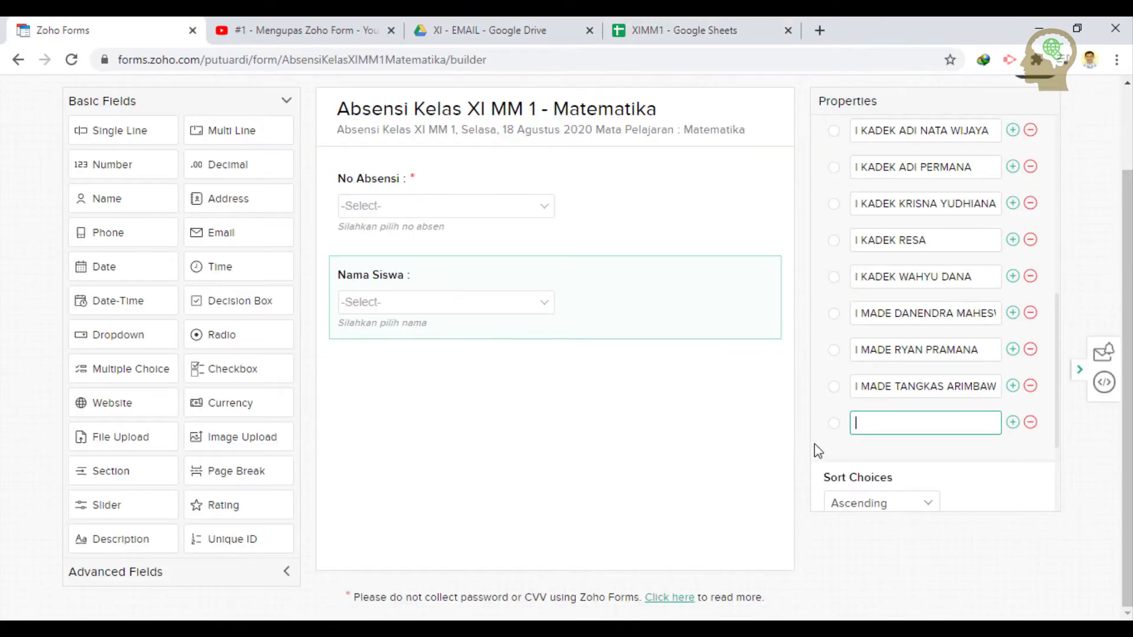
key(ctrl+v)
scroll(862, 457, down, 1)
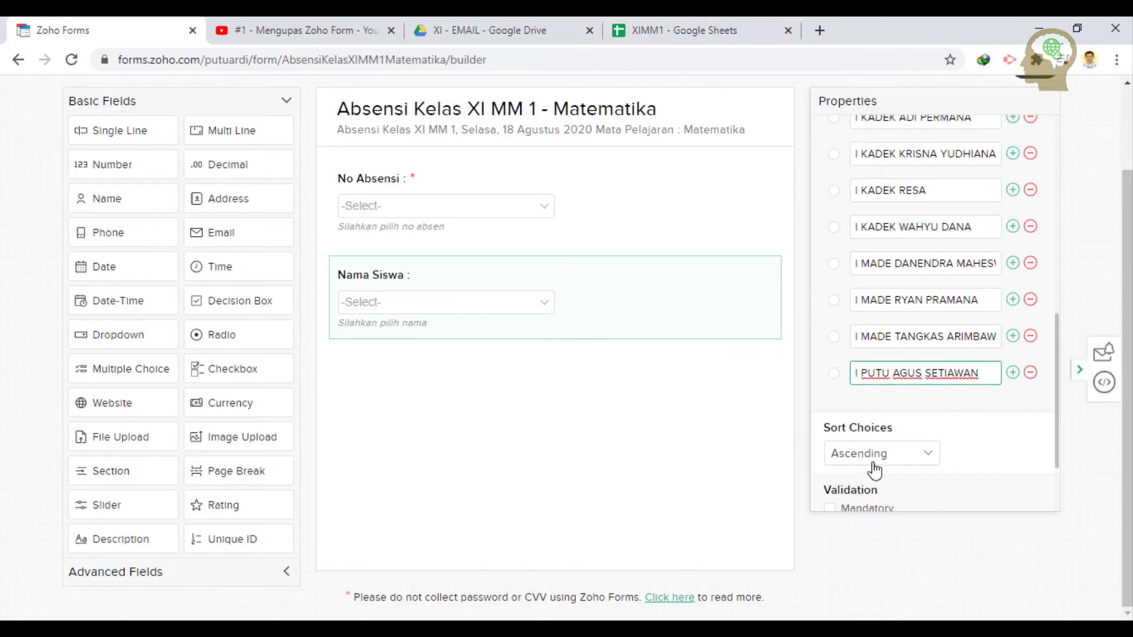
scroll(859, 445, down, 2)
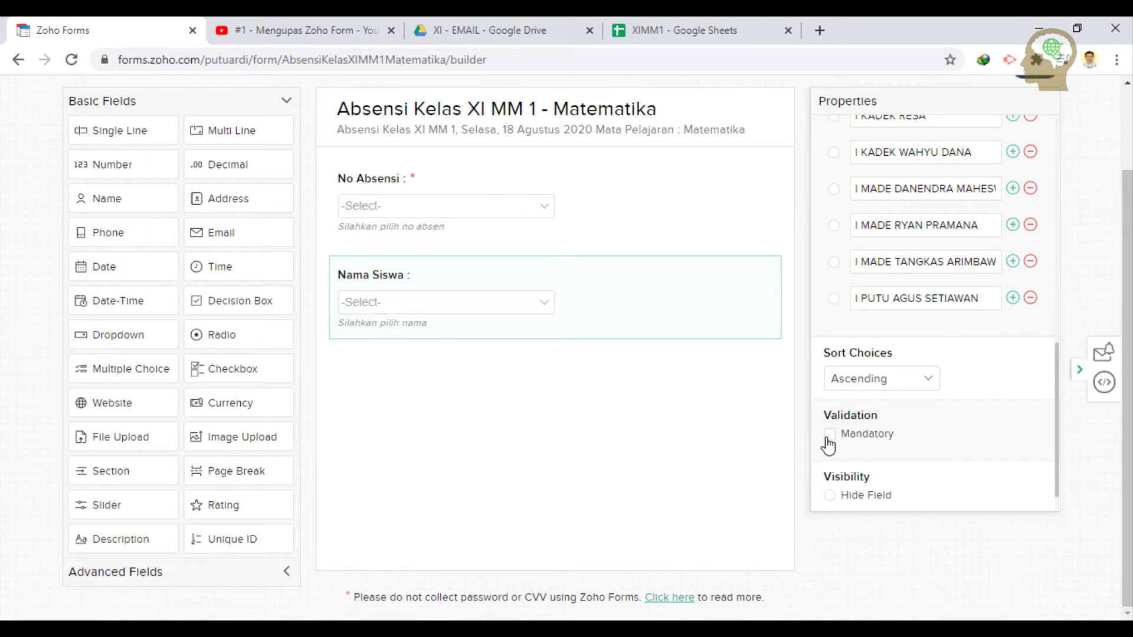
- Make the Nama Siswa dropdown mandatory and set its field size to Medium
click(828, 438)
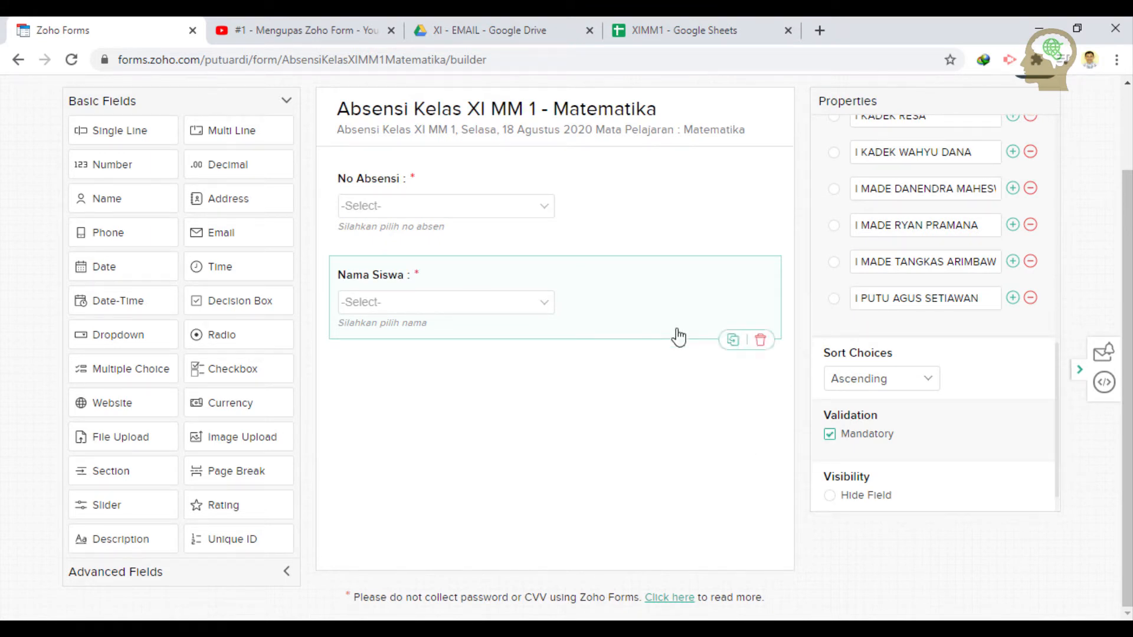
scroll(571, 407, up, 2)
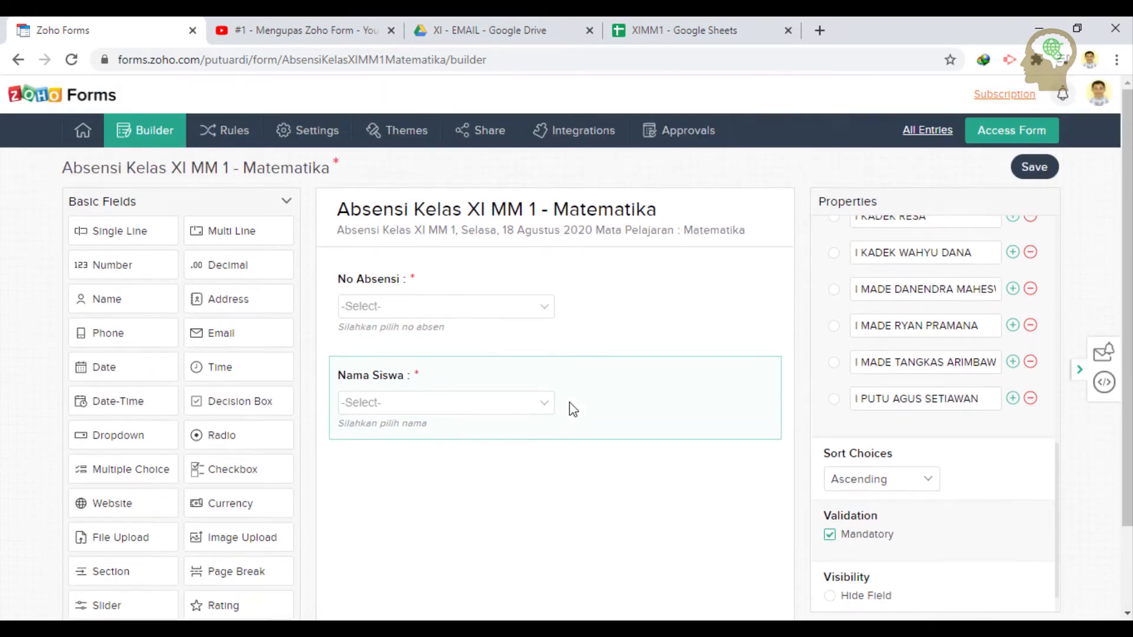
scroll(574, 407, down, 1)
scroll(891, 353, up, 3)
scroll(888, 354, up, 8)
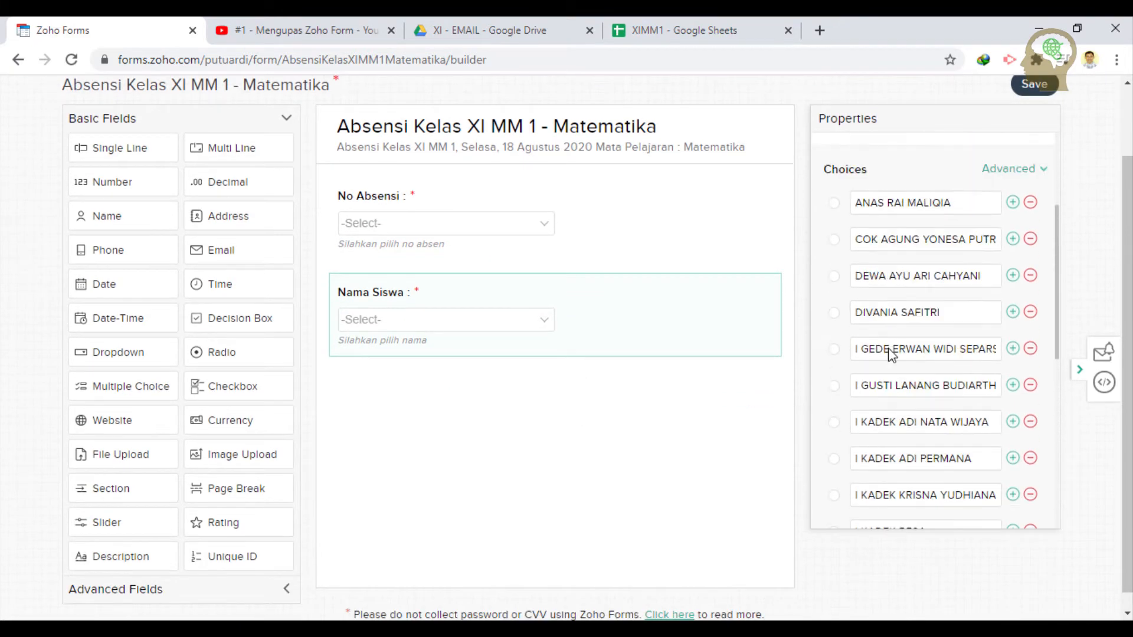
scroll(882, 354, down, 1)
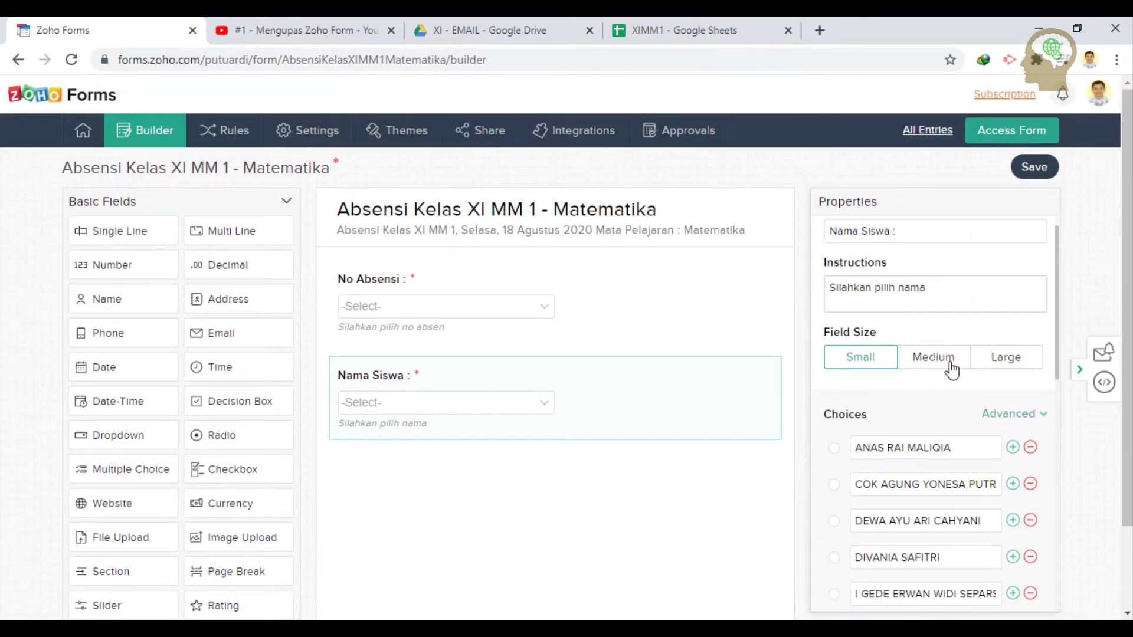
click(938, 361)
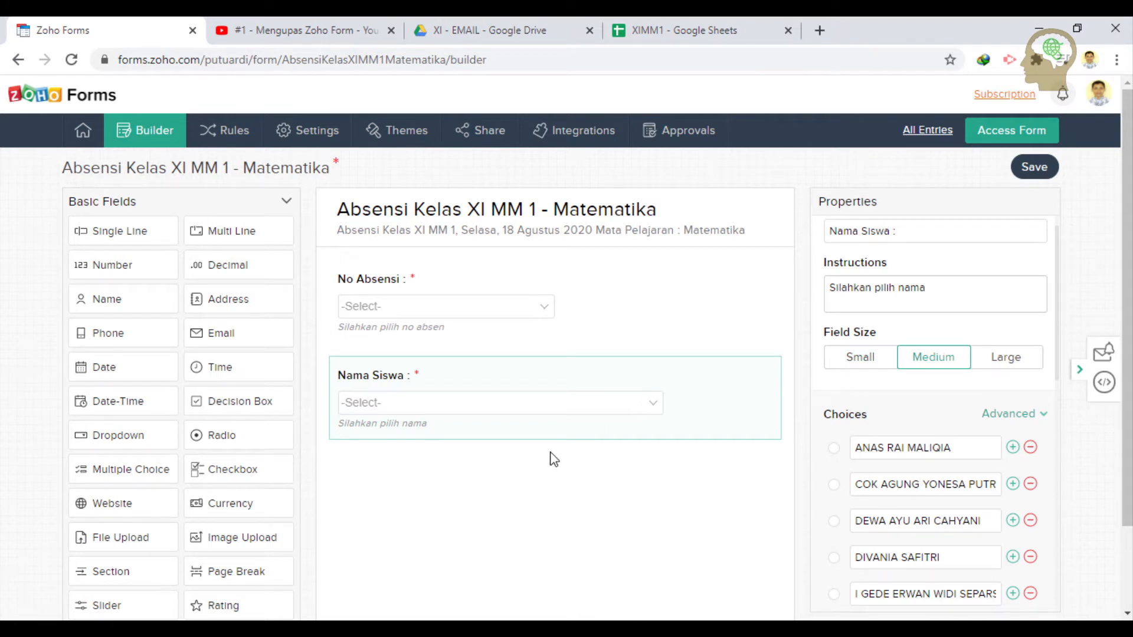
key(alt+Tab)
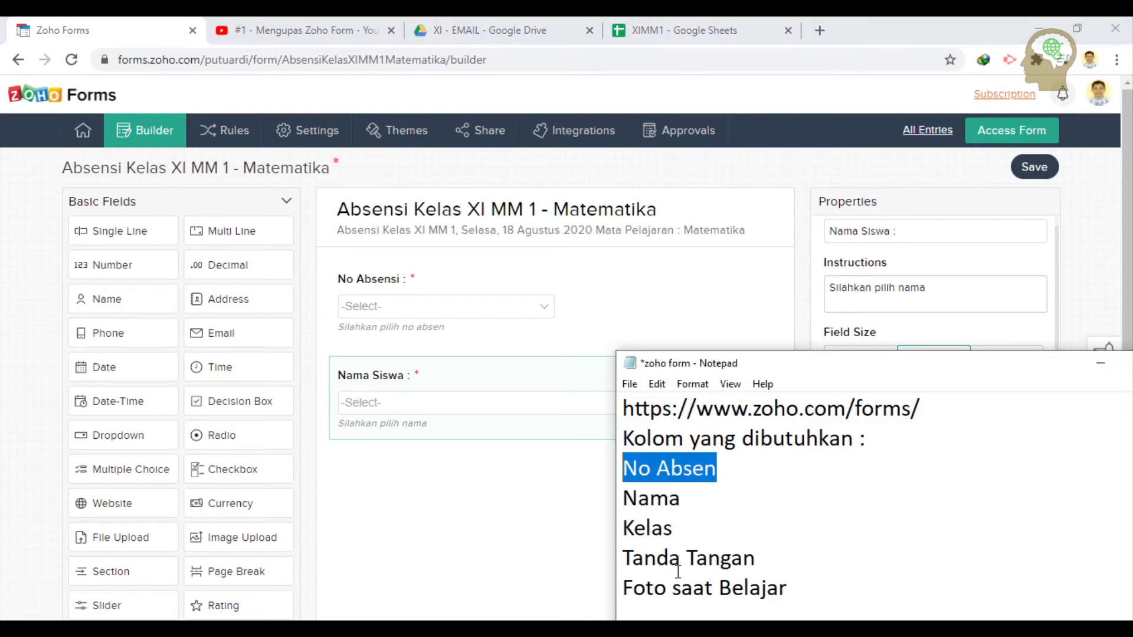
- Move the notes window up and highlight Nama, then Kelas, as the next required column
drag(788, 368, 860, 204)
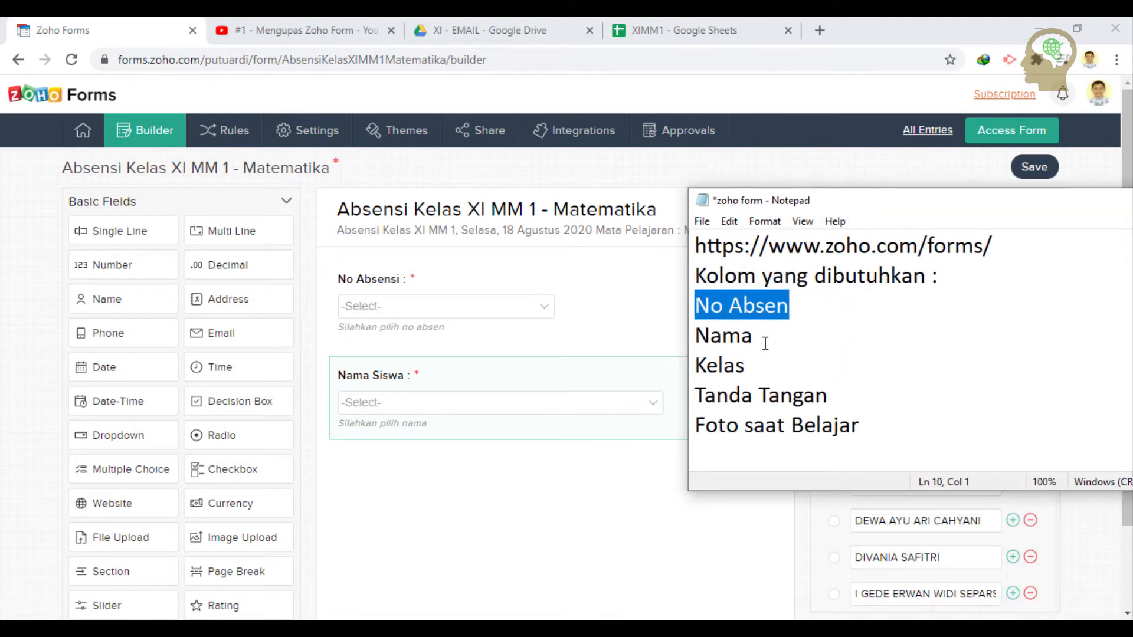
drag(761, 334, 695, 337)
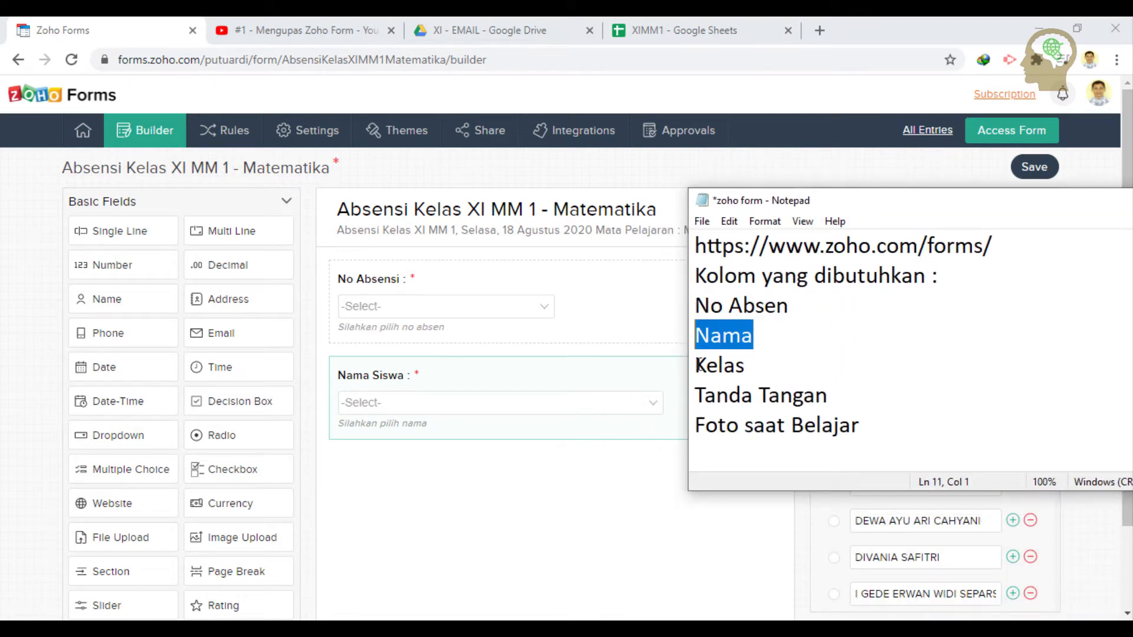
drag(758, 371, 674, 367)
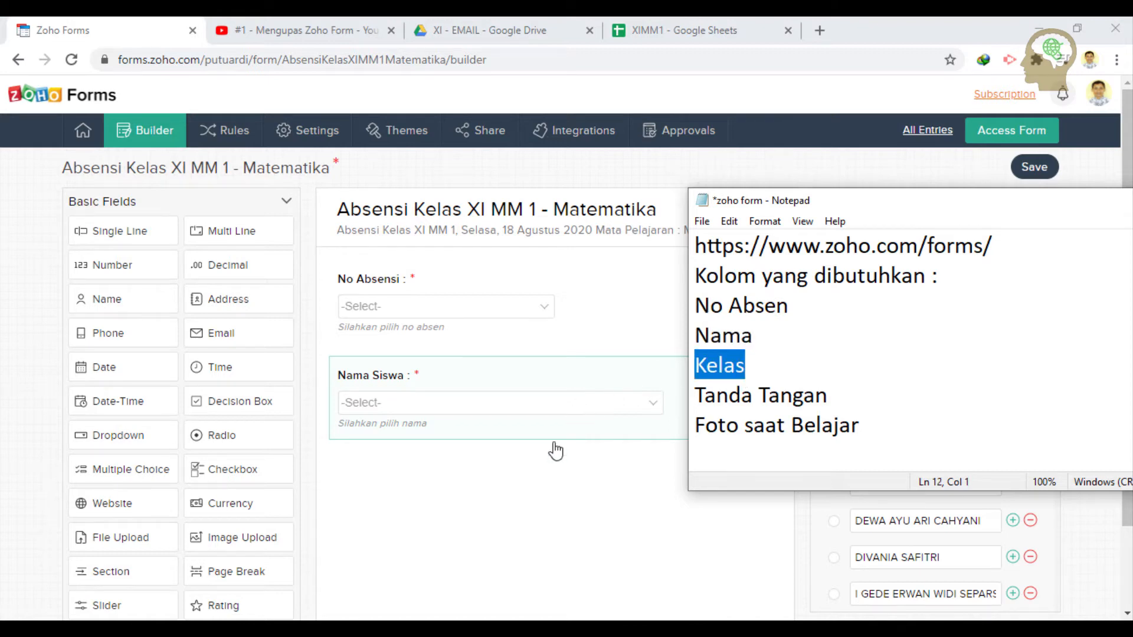
click(527, 505)
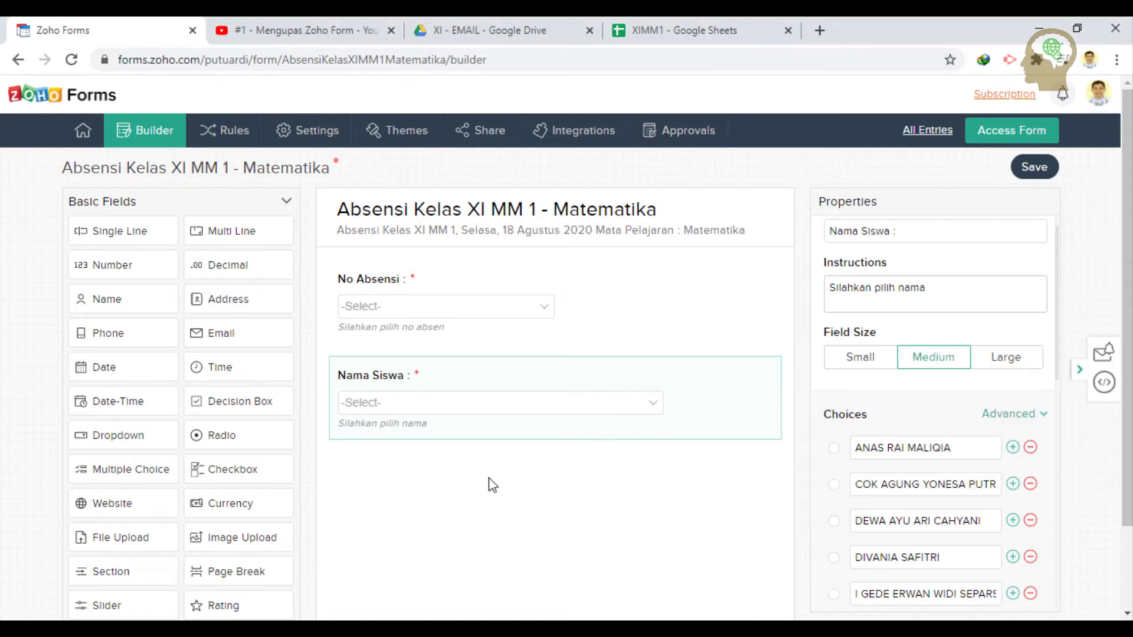
scroll(492, 485, down, 2)
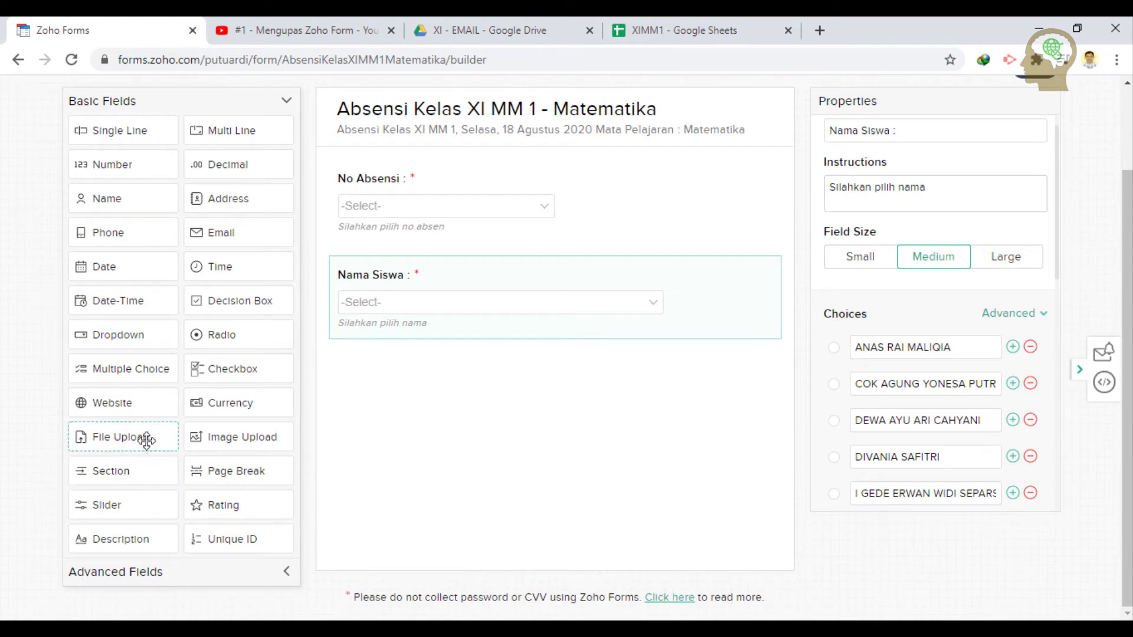
scroll(146, 440, up, 2)
scroll(146, 440, down, 2)
drag(167, 369, 425, 406)
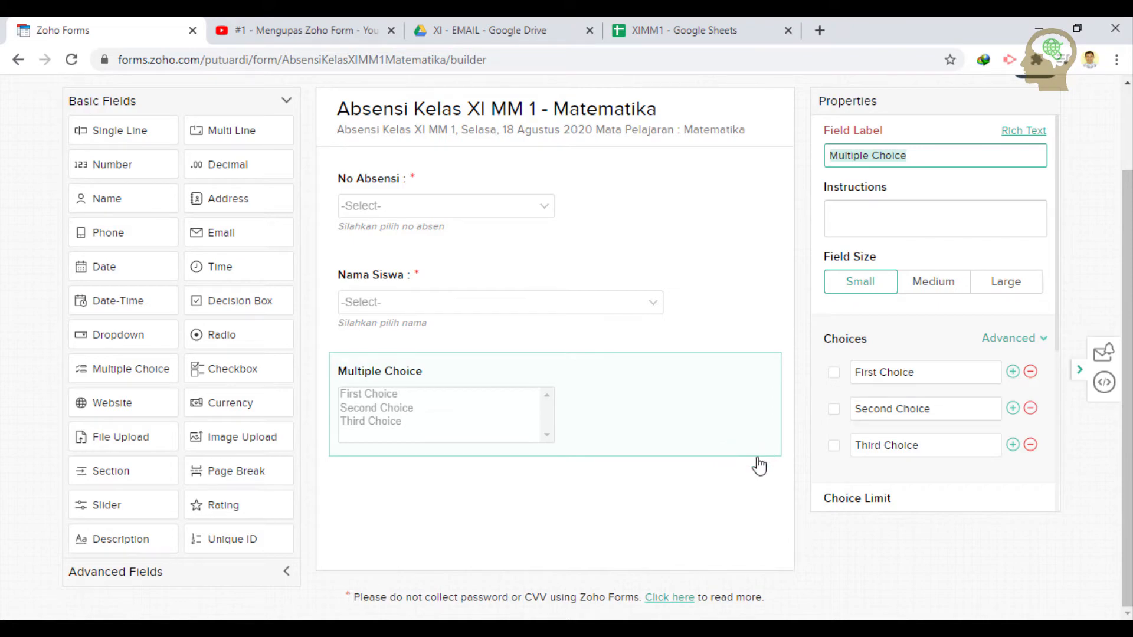
key(Delete)
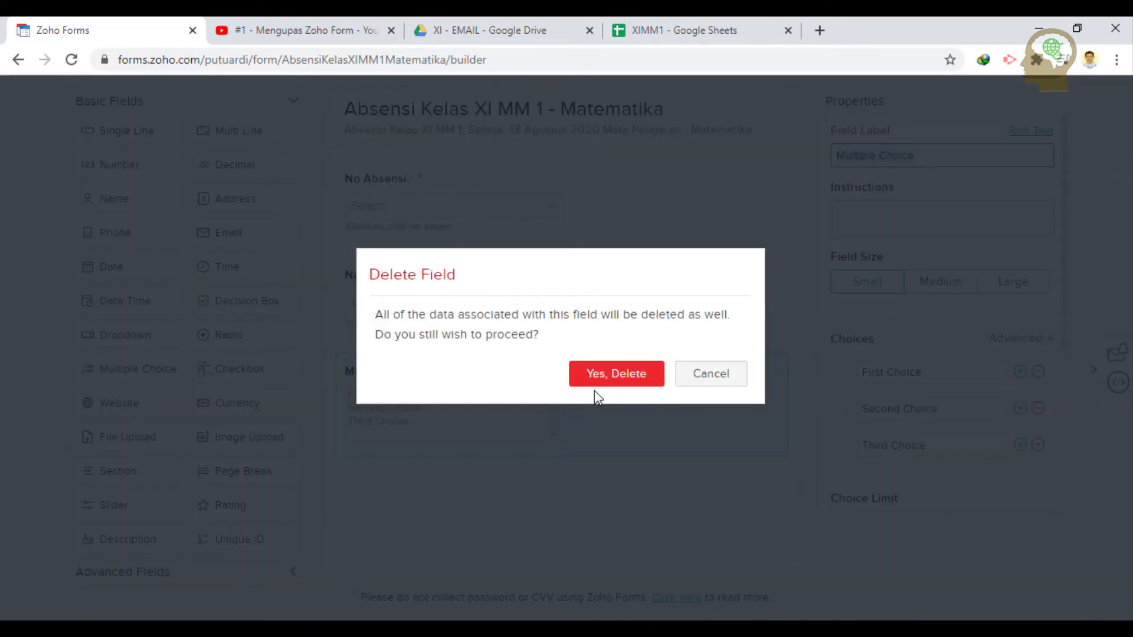
click(604, 377)
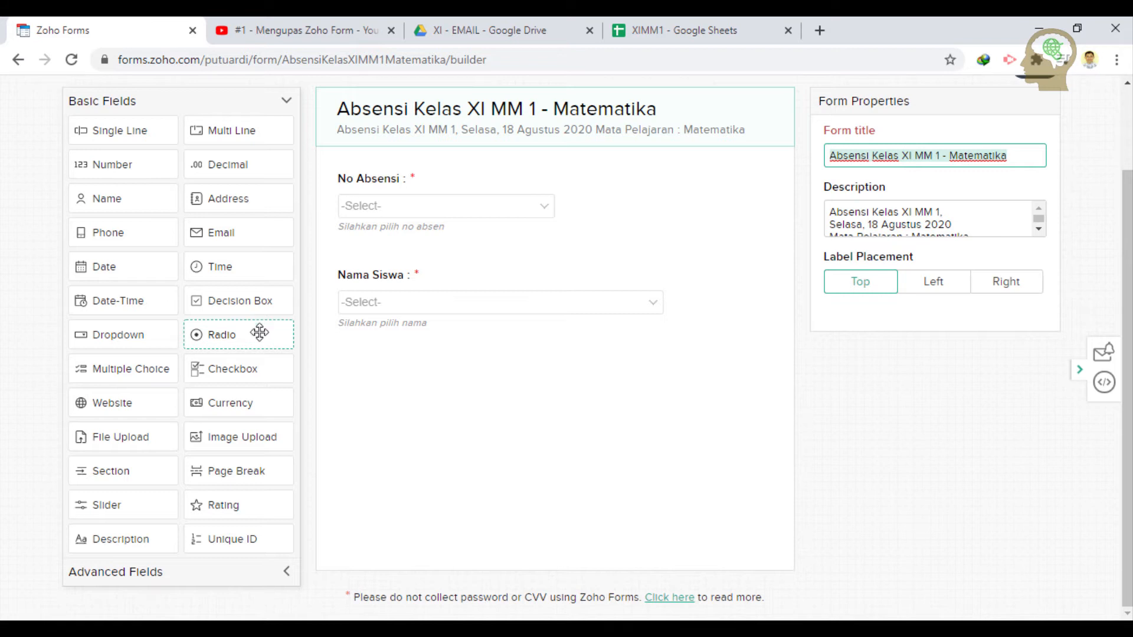
- Drop a Radio field below Nama Siswa with choices XI MM 1, XI MM 2 and XI MM 3
drag(260, 333, 427, 384)
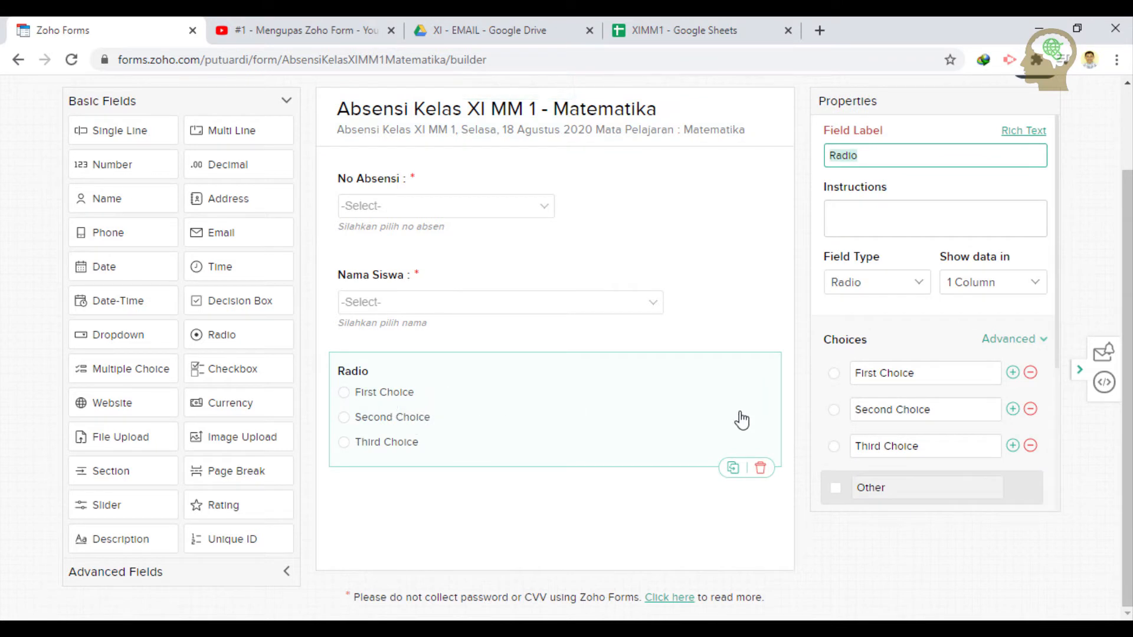
click(941, 373)
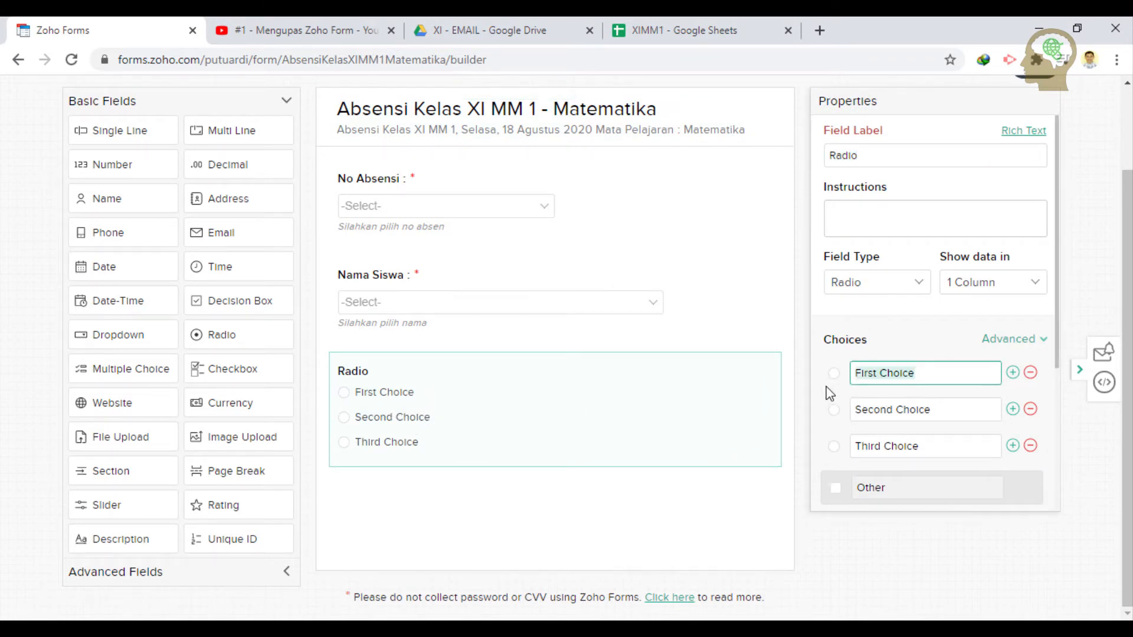
text(XI MM 1)
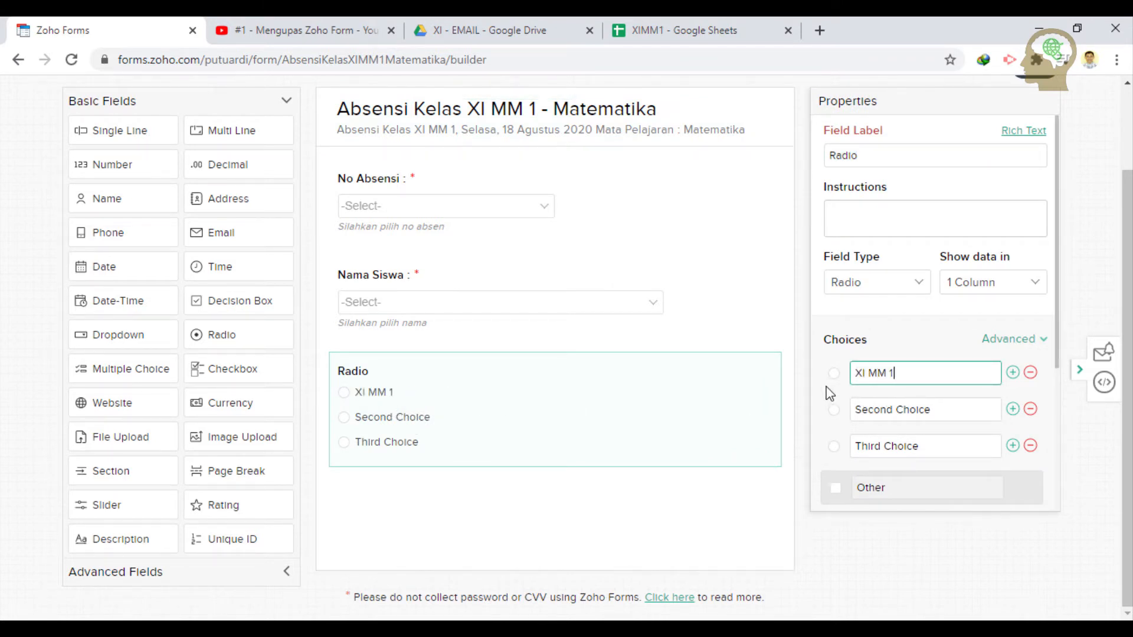
click(944, 410)
text(XI)
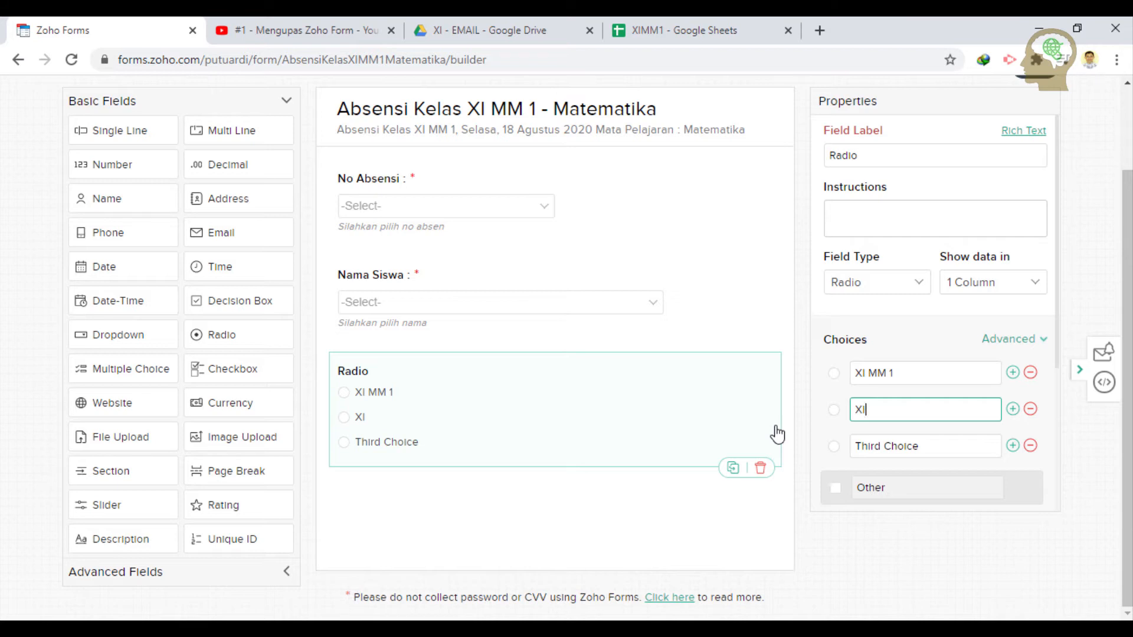
text(MM 2)
click(931, 447)
text(XI MM 3)
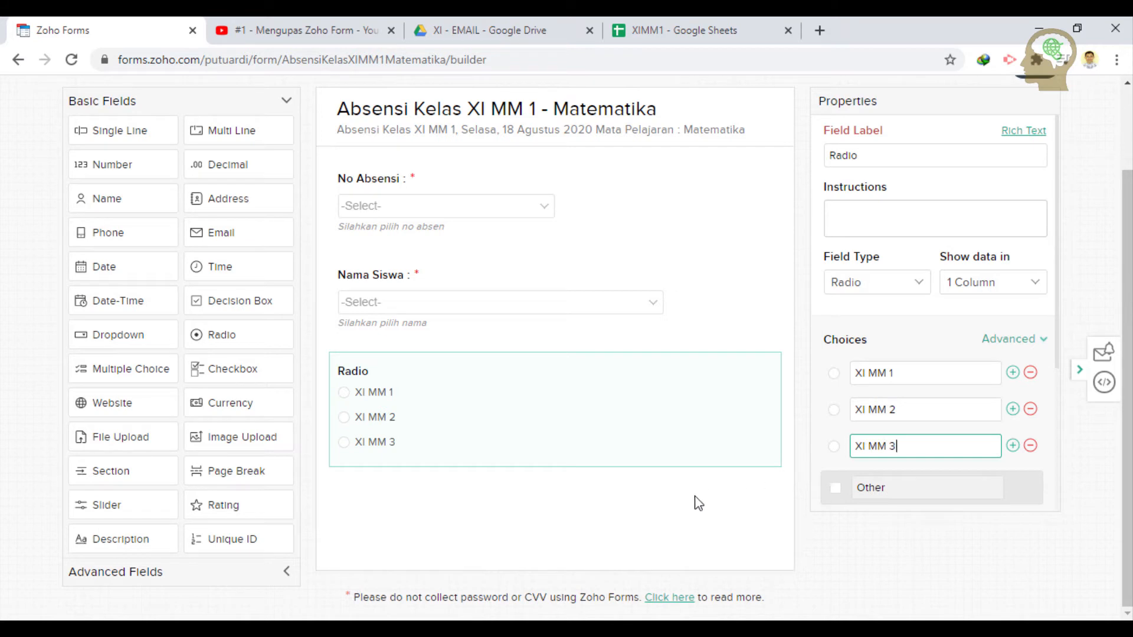
click(659, 504)
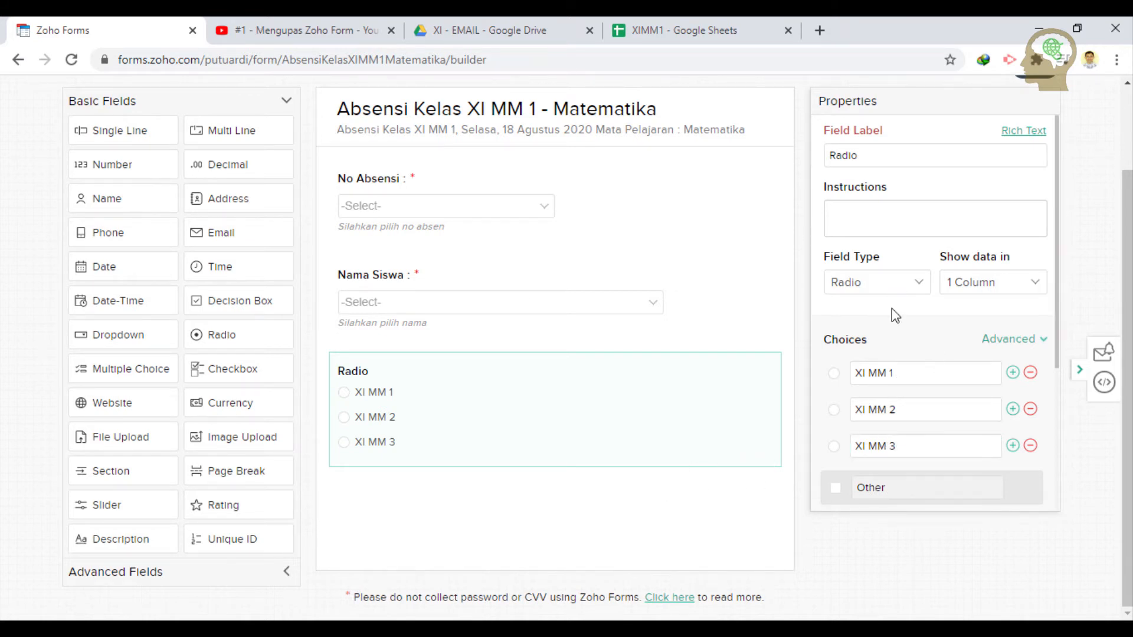
- Label the radio 'Kelas :', give it instructions 'Silahkan pilih kelas', and show options in 3 columns
scroll(899, 283, up, 2)
double_click(888, 257)
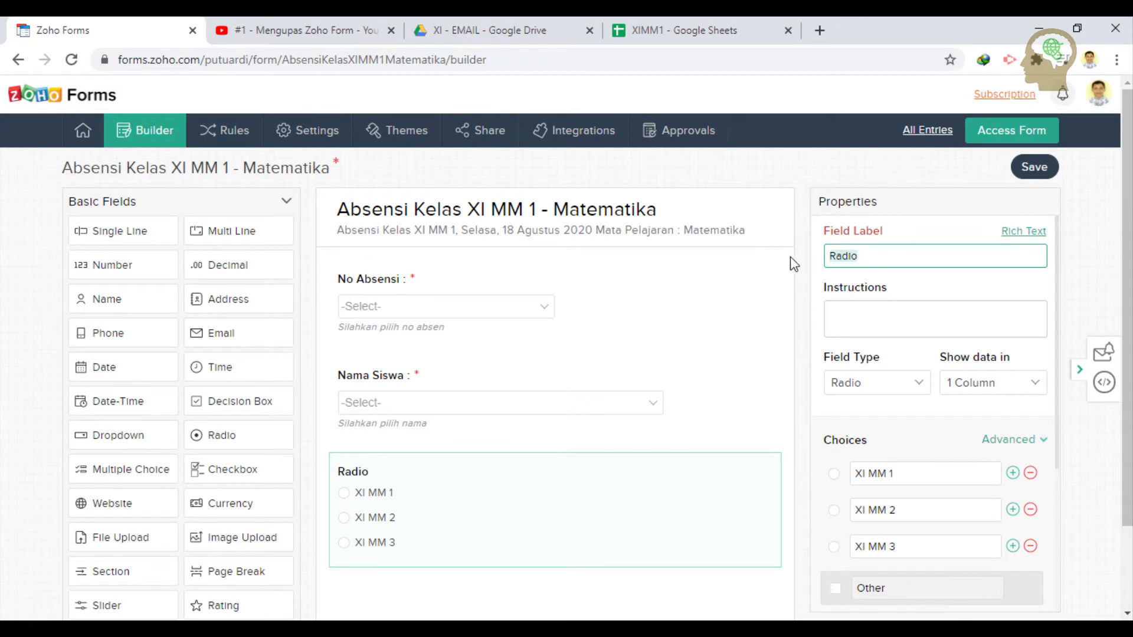
text(Kelas :)
click(842, 308)
text(S)
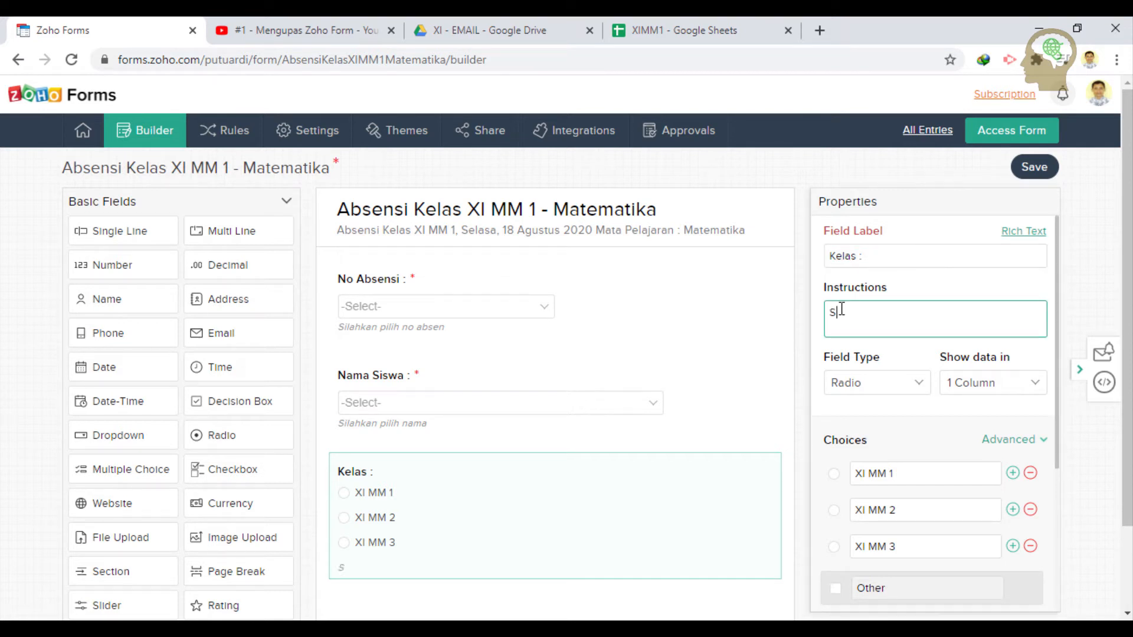
text(ilahkan pilih )
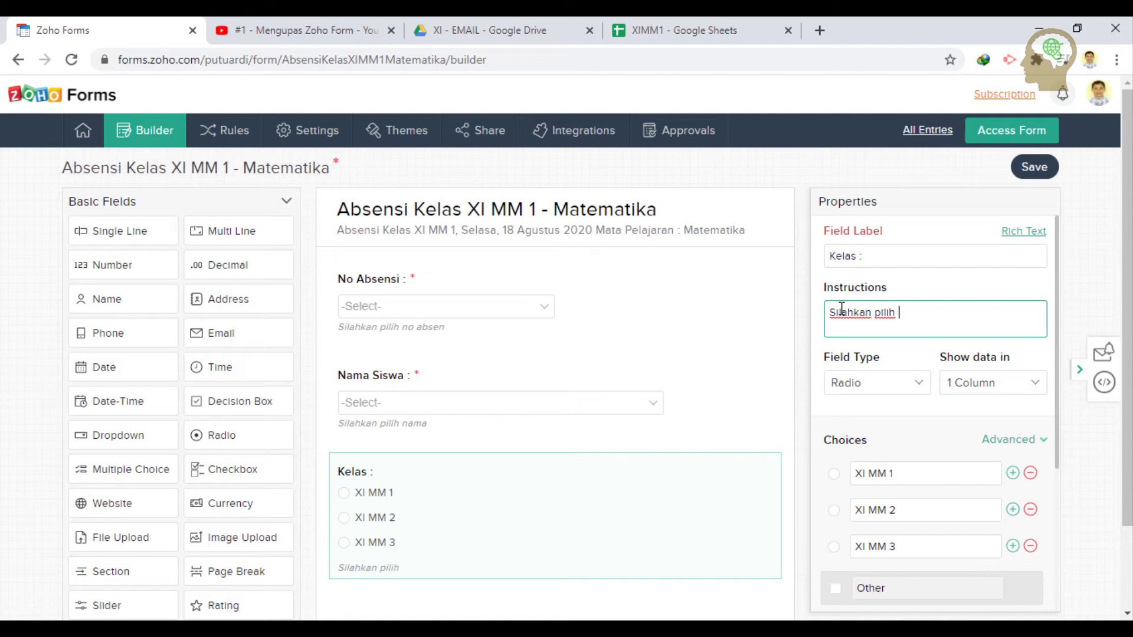
text(kelas)
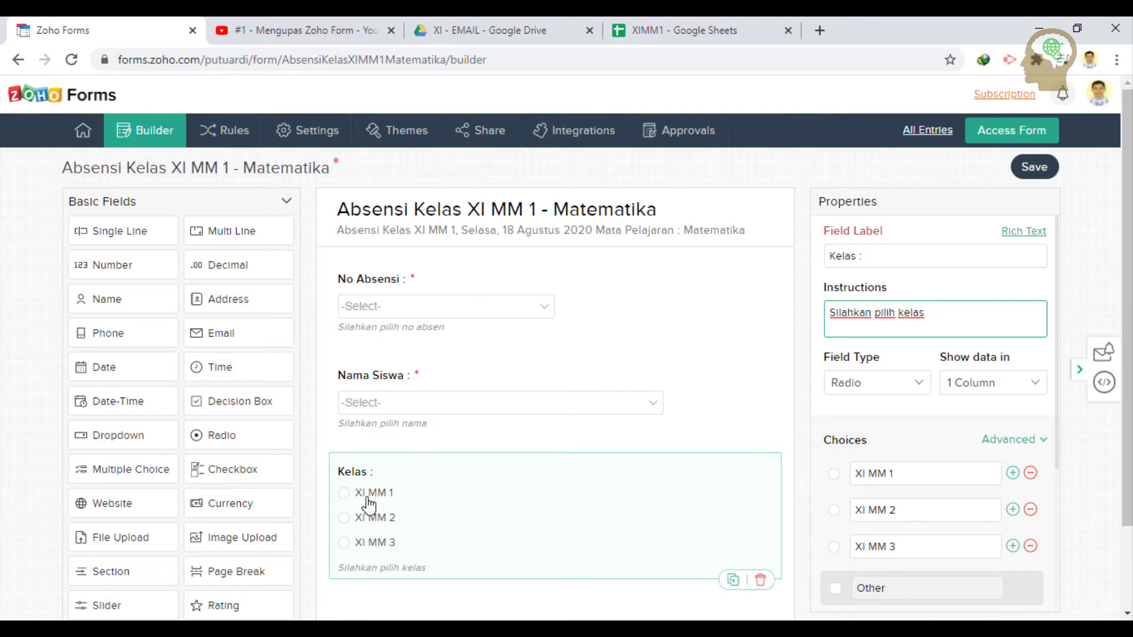
click(1026, 387)
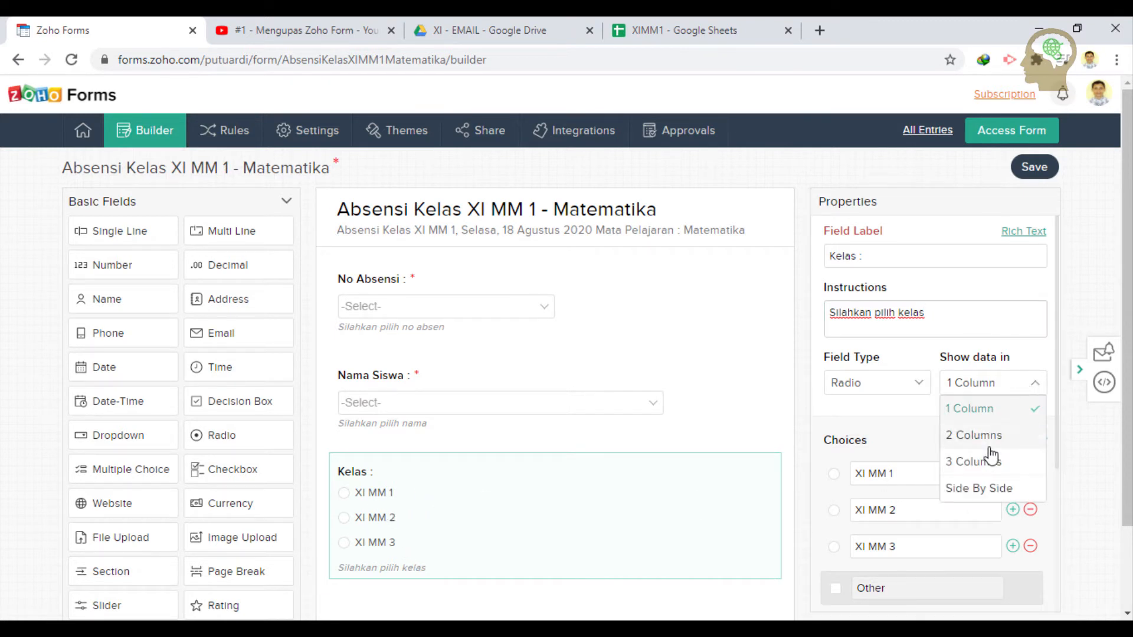
click(985, 465)
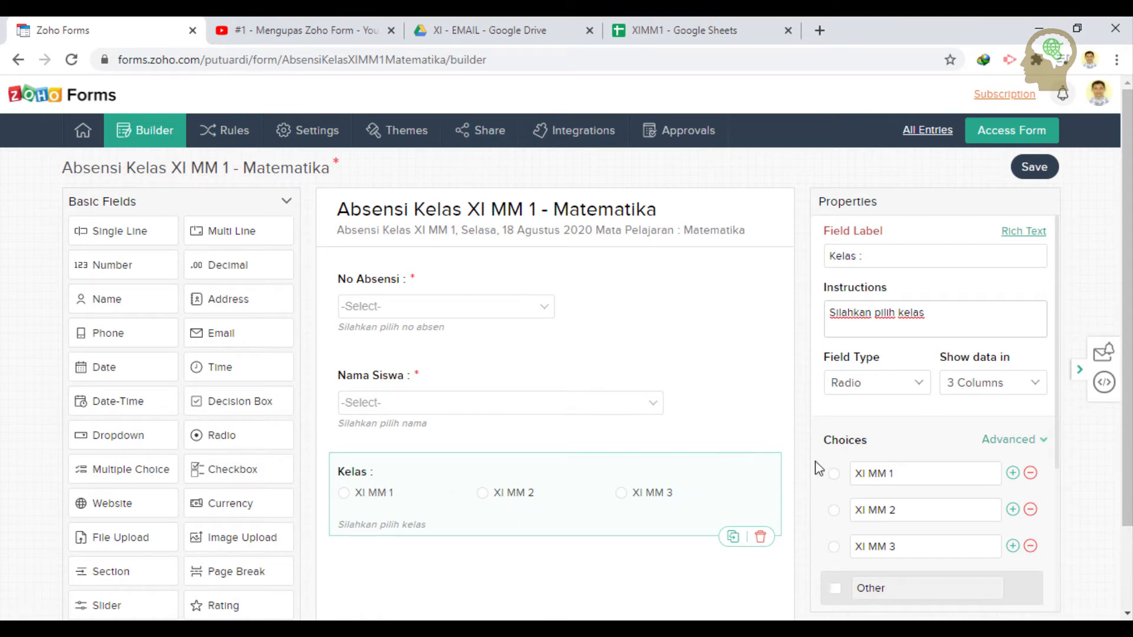
scroll(710, 446, down, 2)
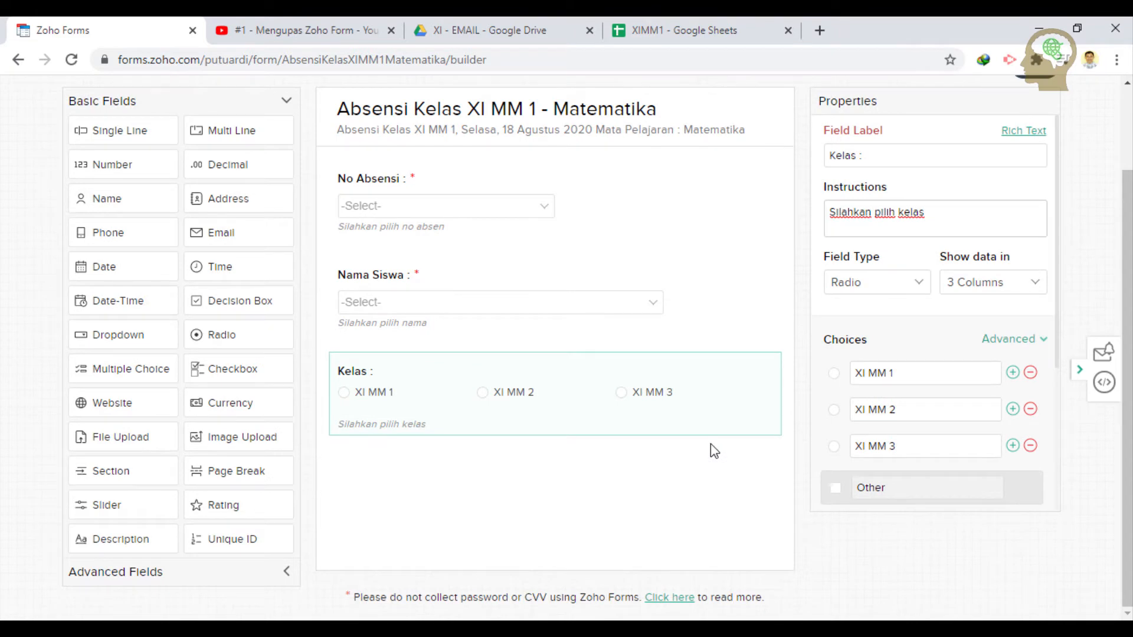
- Check the required-fields notes, then expand the Advanced Fields list to reach Signature
click(701, 631)
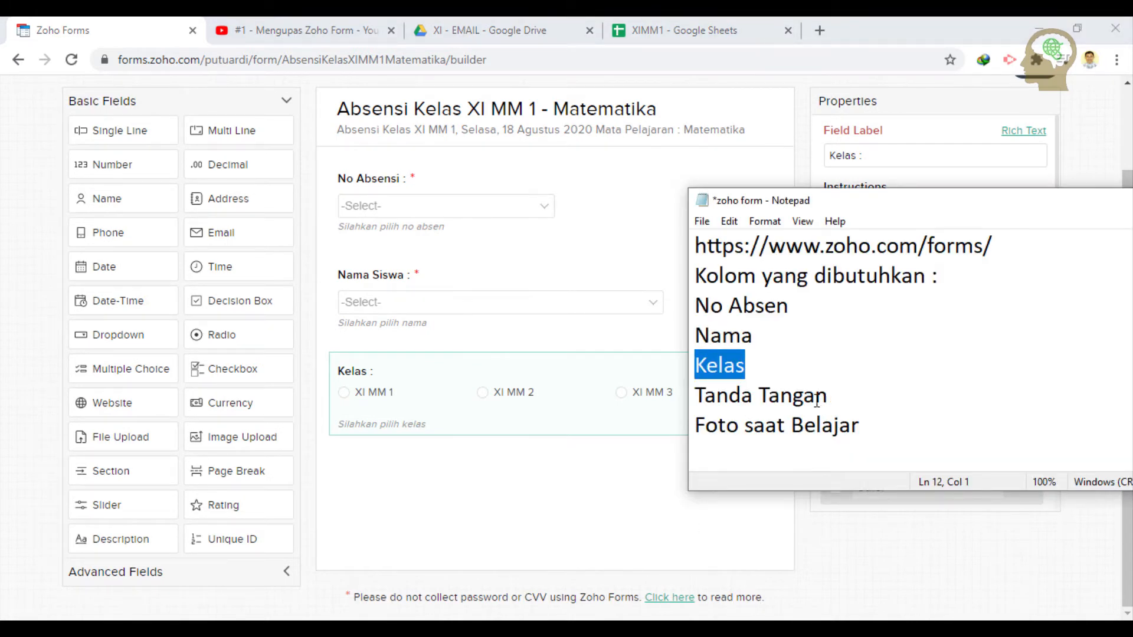
click(560, 460)
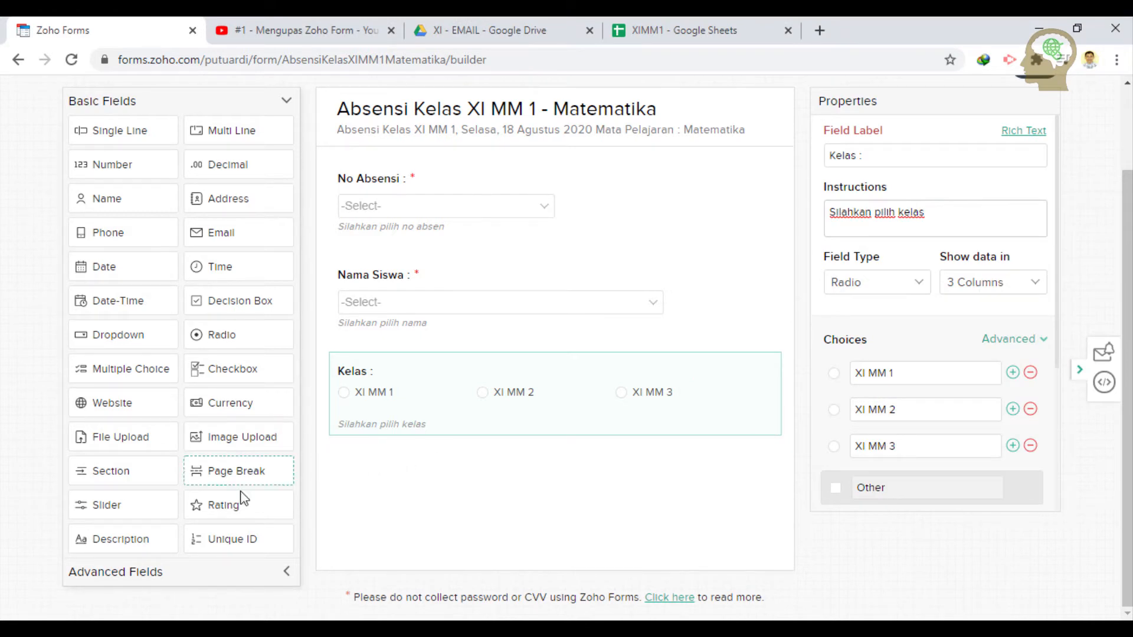
click(249, 581)
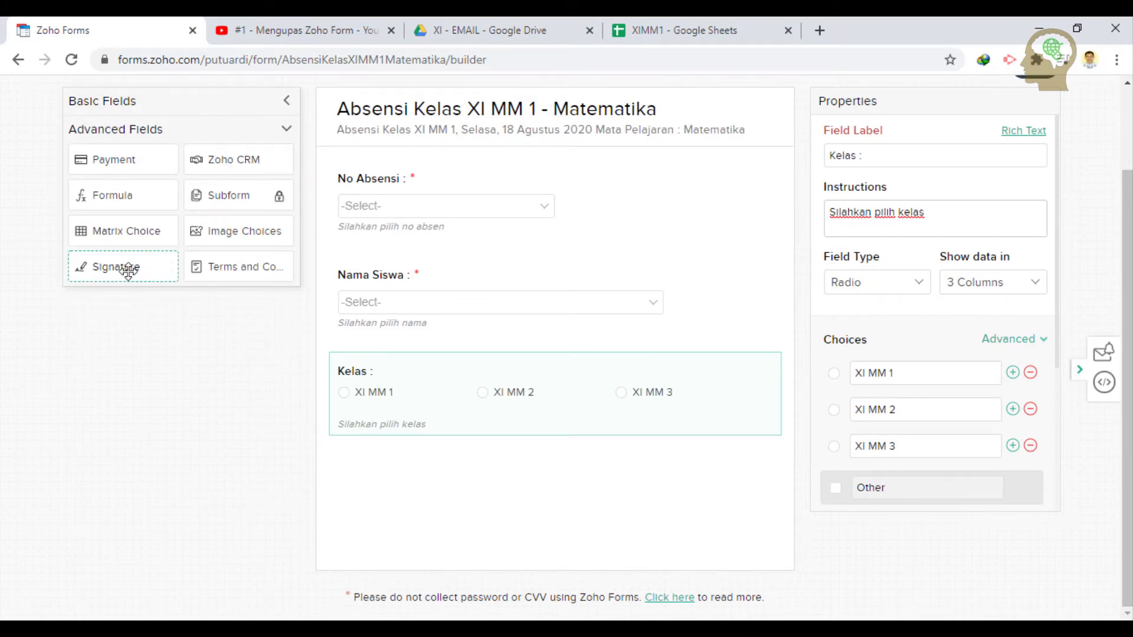
click(176, 109)
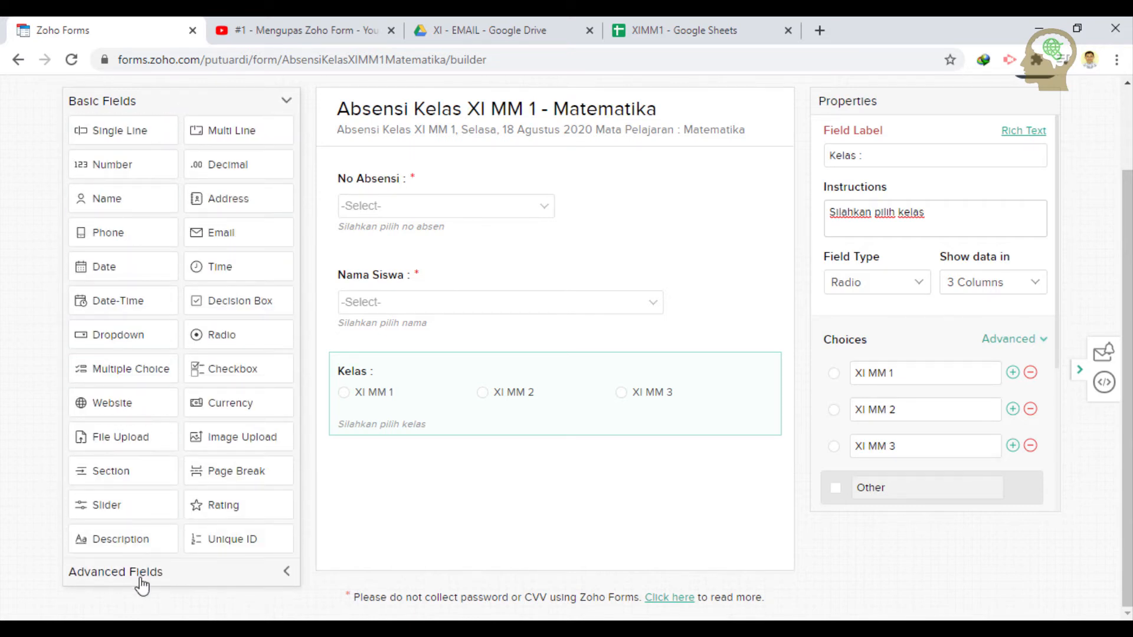
click(142, 586)
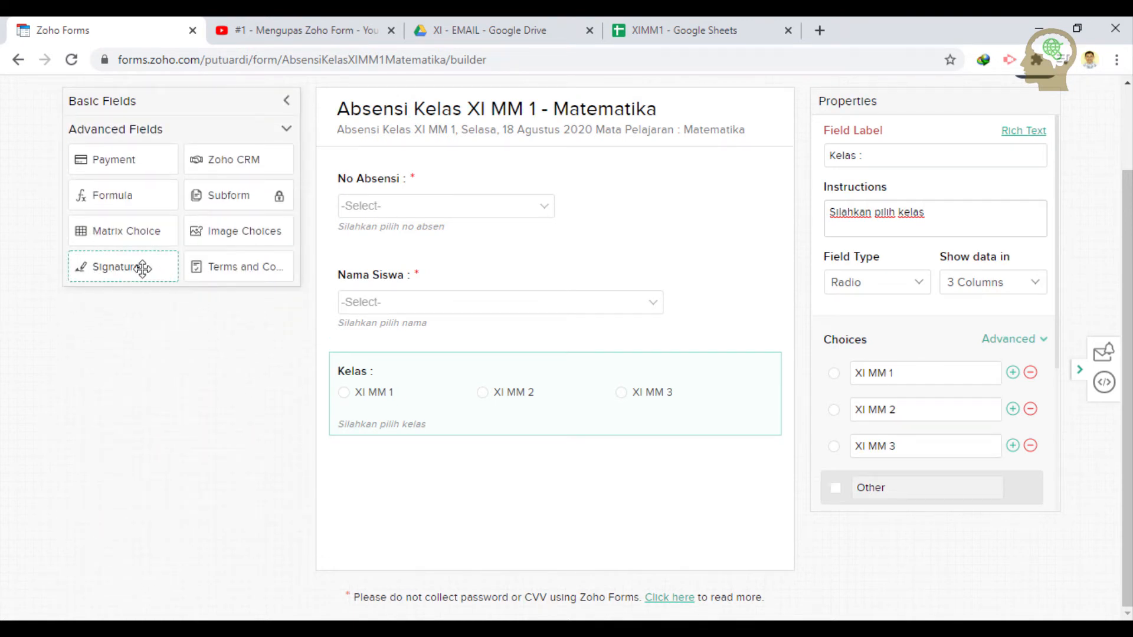
- Add a Signature field below Kelas and label it 'Tanda Tangan'
mouse_move(142, 269)
mouse_down()
mouse_move(260, 402)
mouse_move(409, 478)
mouse_up()
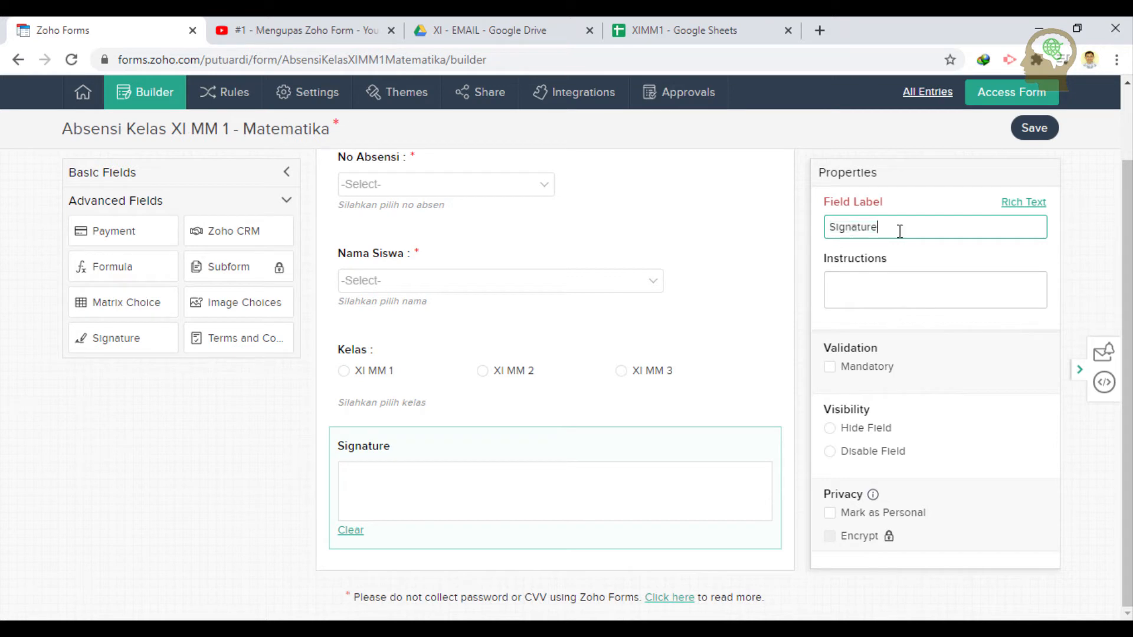
text(Tad)
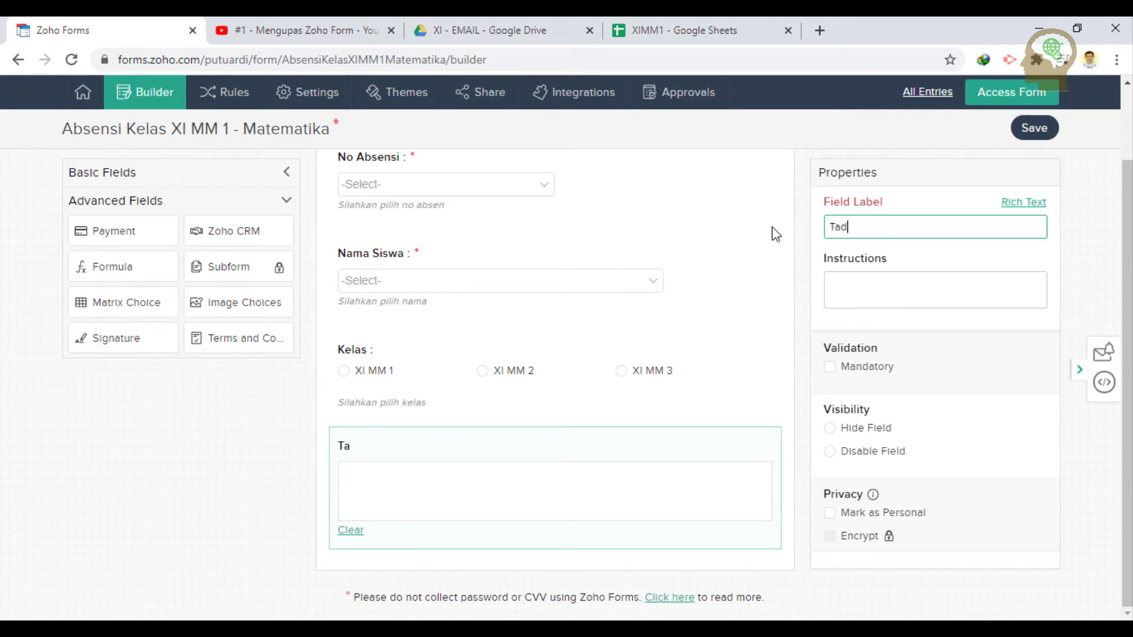
text(a)
key(BackSpace)
key(BackSpace)
text(nta)
key(BackSpace)
key(BackSpace)
text(da Tangan)
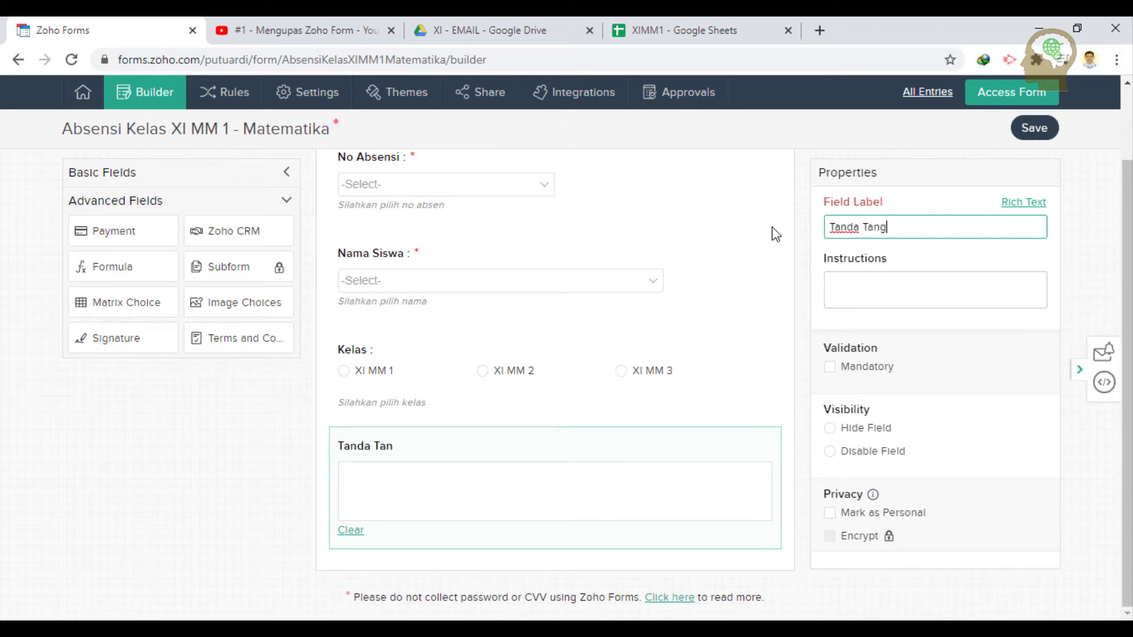
- Set the instructions to 'Silahkan tanda tangan dengan menggunakan pointer mouse dilembar diatas.' and make it mandatory
click(862, 284)
text(Silahkan )
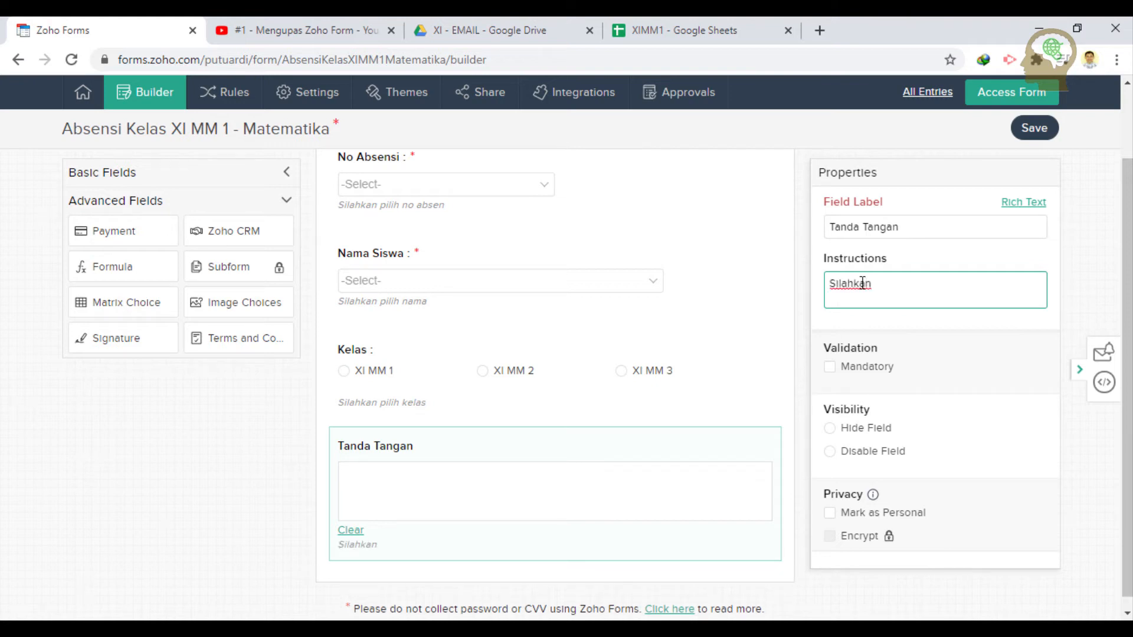
text(tanda tangan )
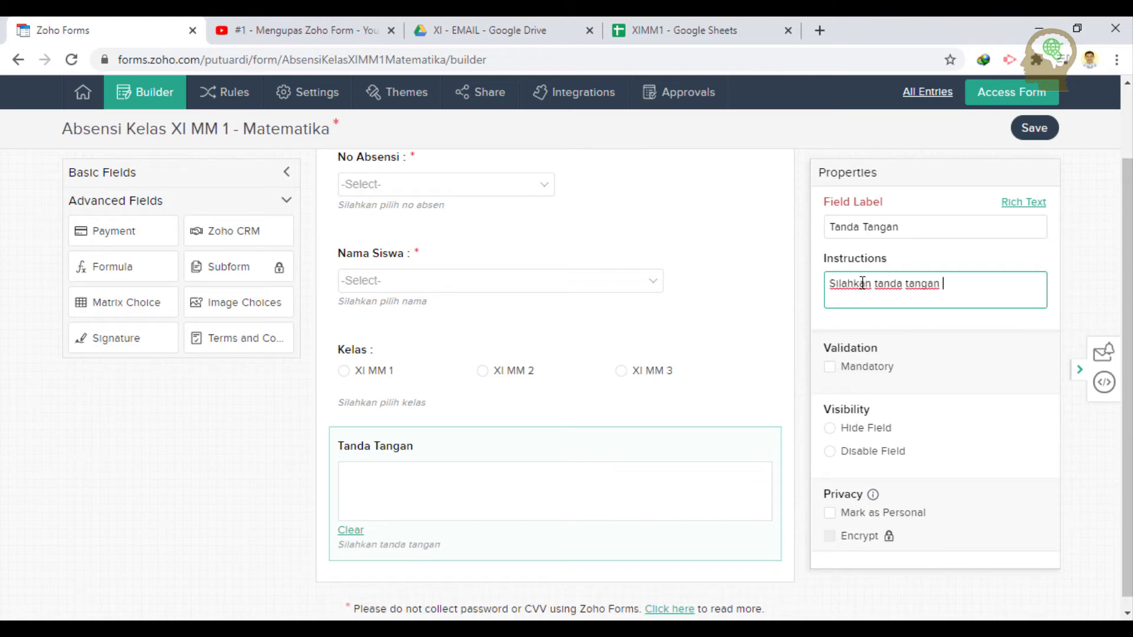
text(dia)
key(BackSpace)
text(lembar)
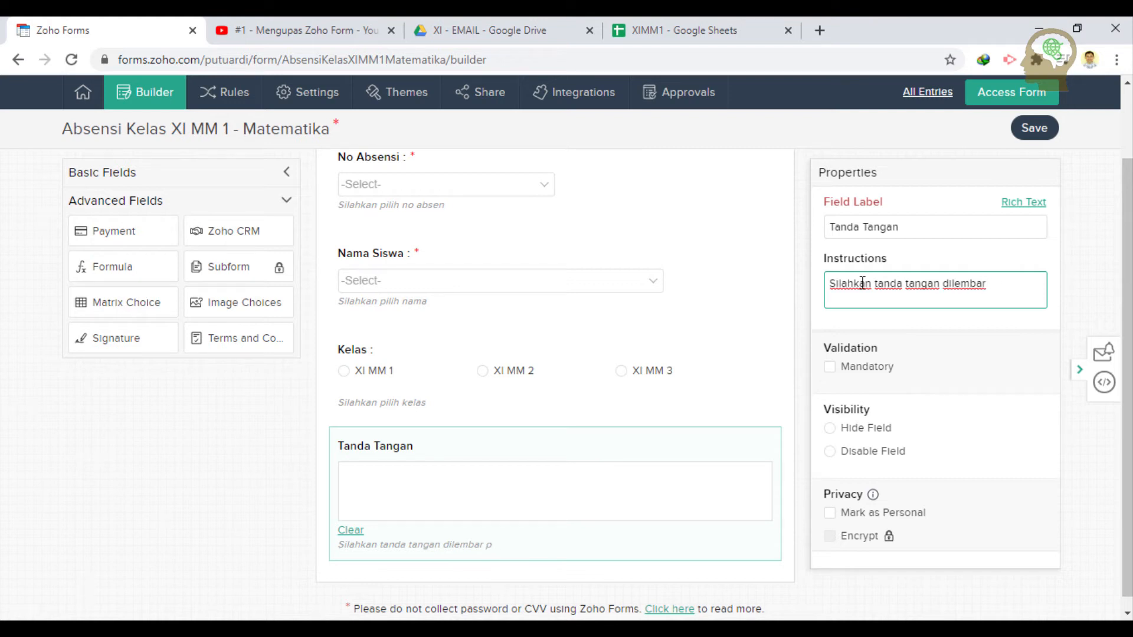
text( pudiatas.)
double_click(943, 283)
text(dengan )
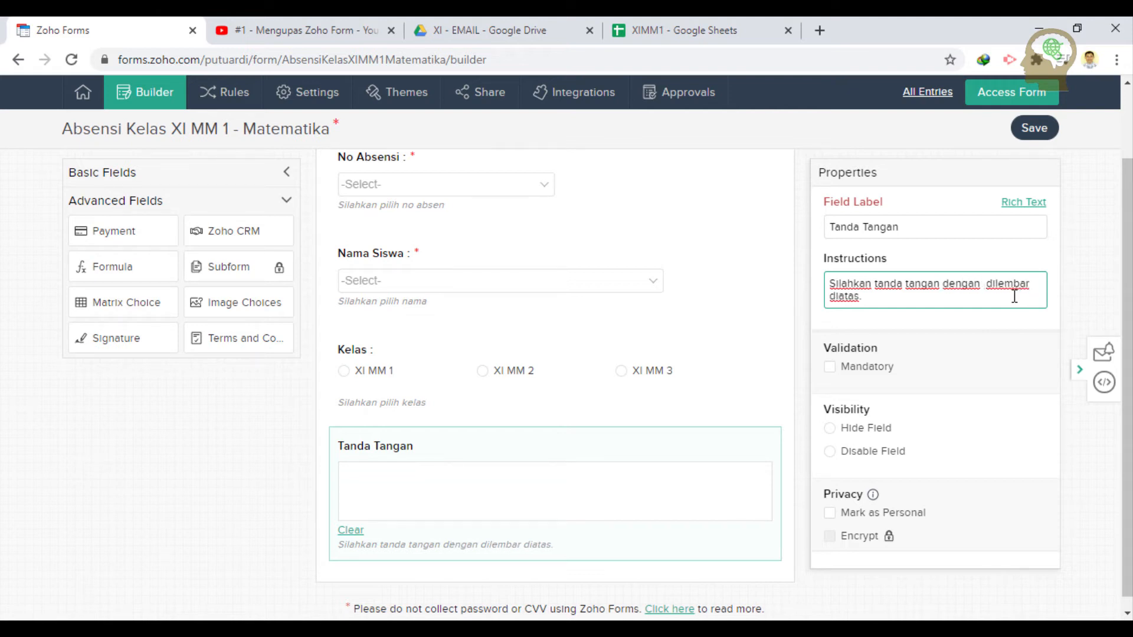
text(menggunak)
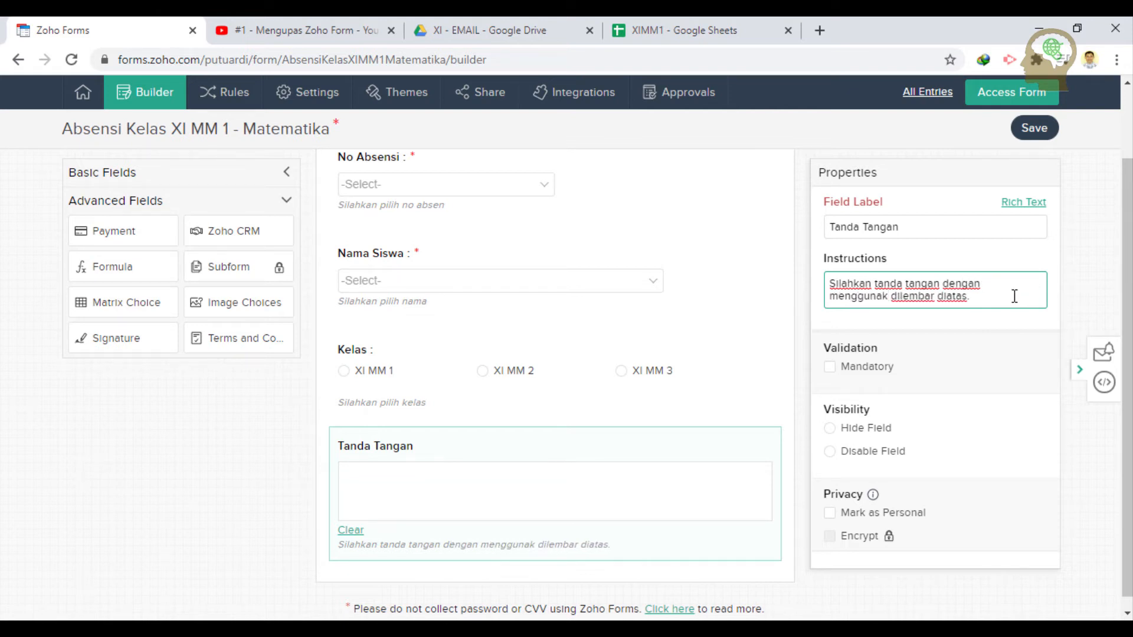
text(akn)
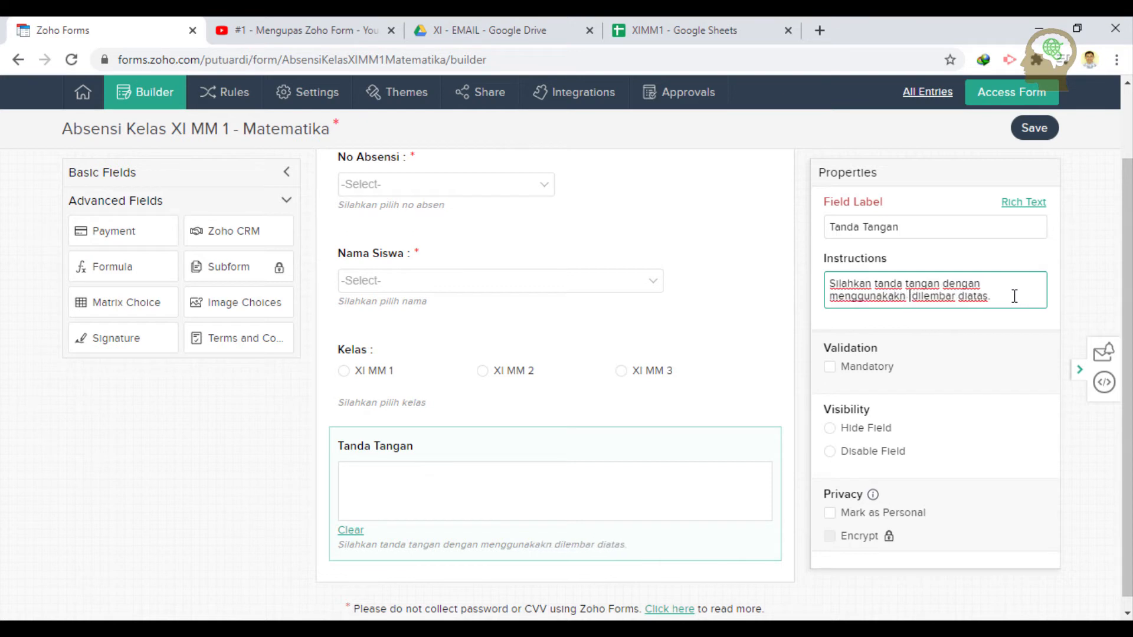
key(BackSpace)
key(BackSpace)
key(BackSpace)
text(n p)
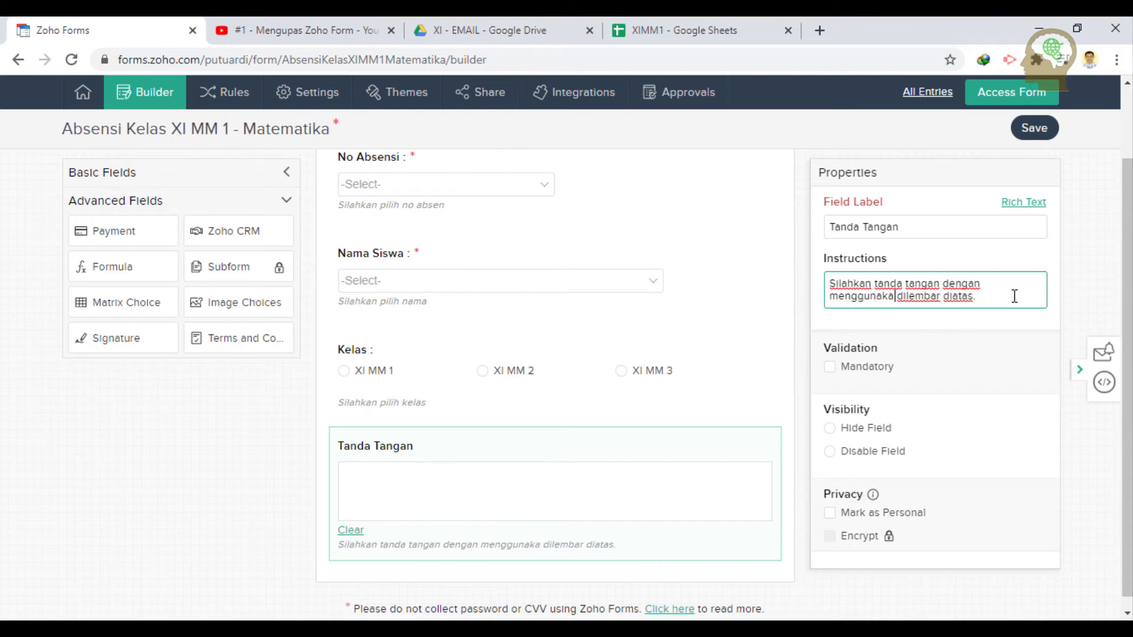
text(ointer mo)
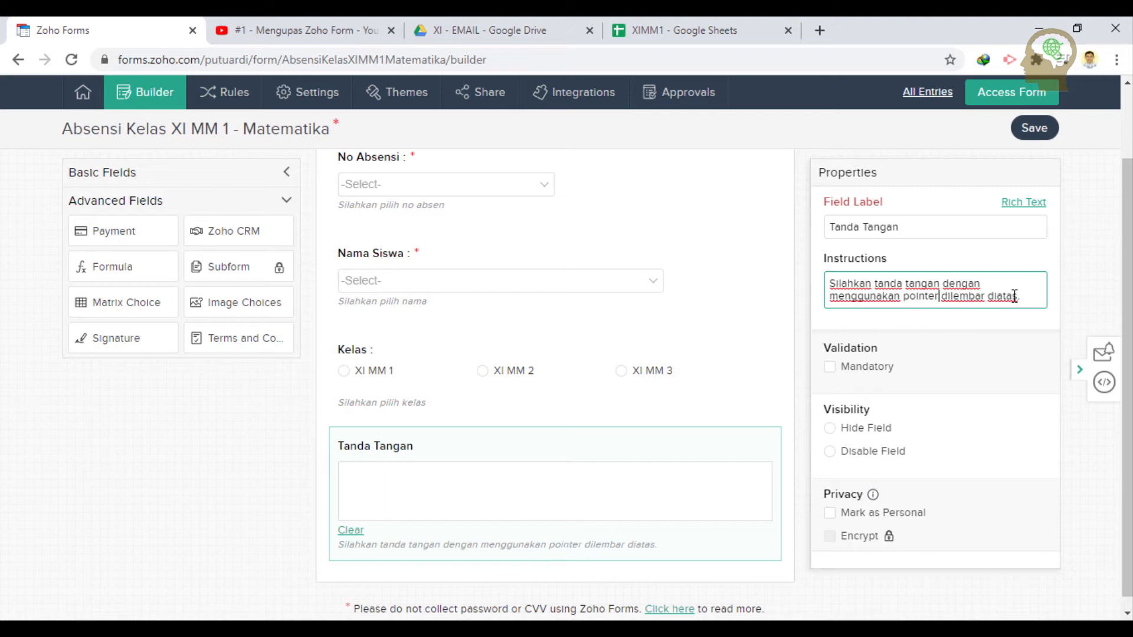
text(use)
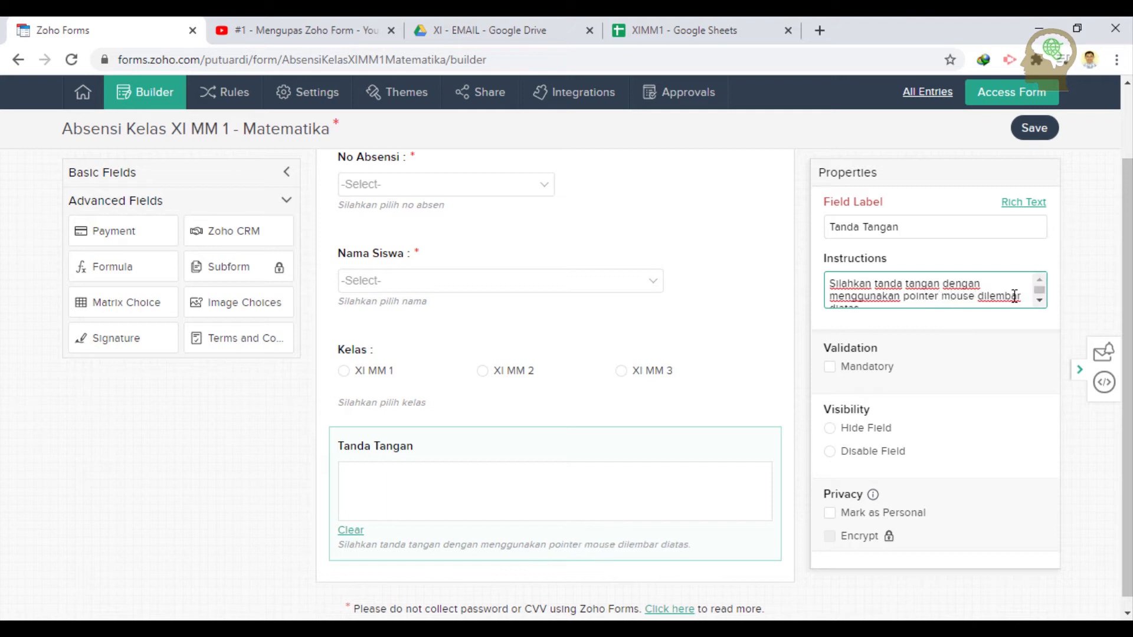
scroll(1003, 295, down, 1)
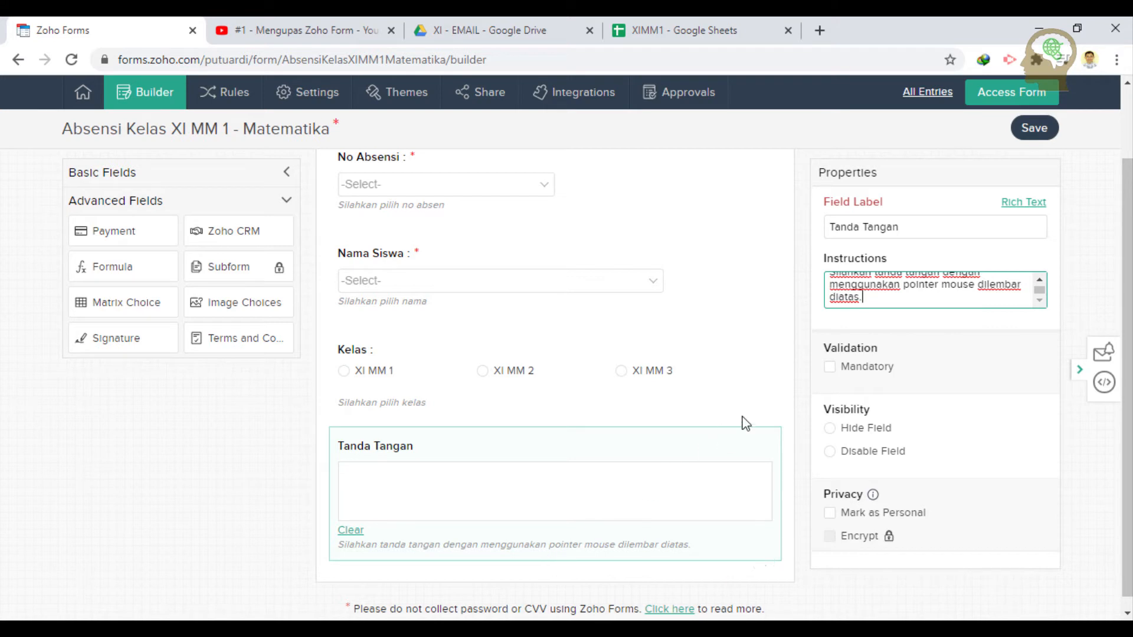
click(828, 372)
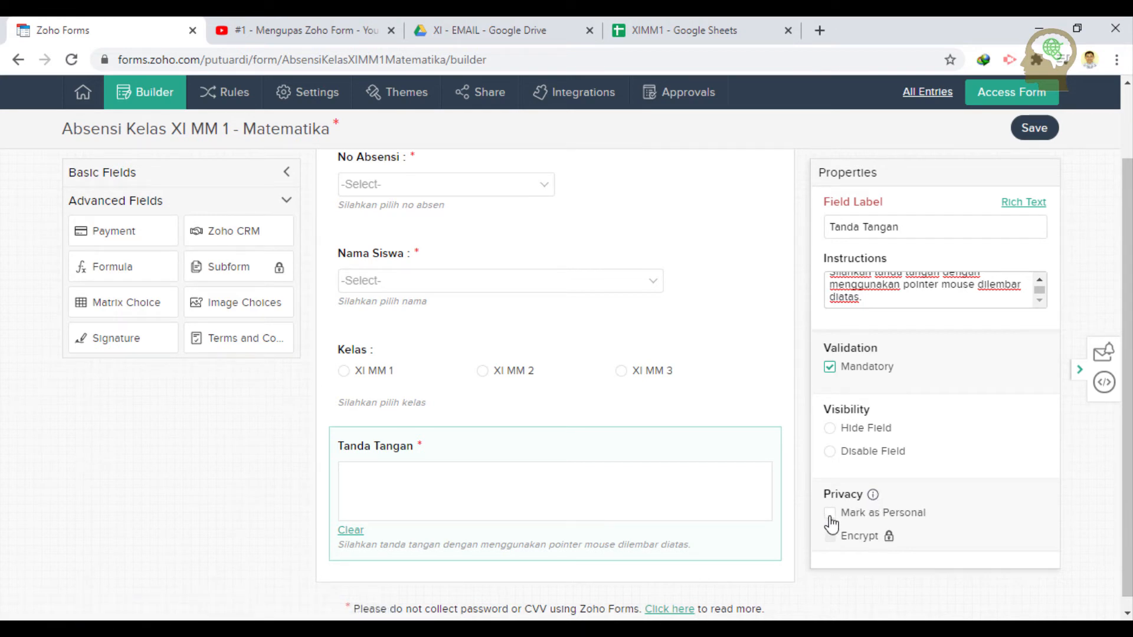
- Read the Personal and Encrypted Fields help article, then return to the form builder
click(874, 496)
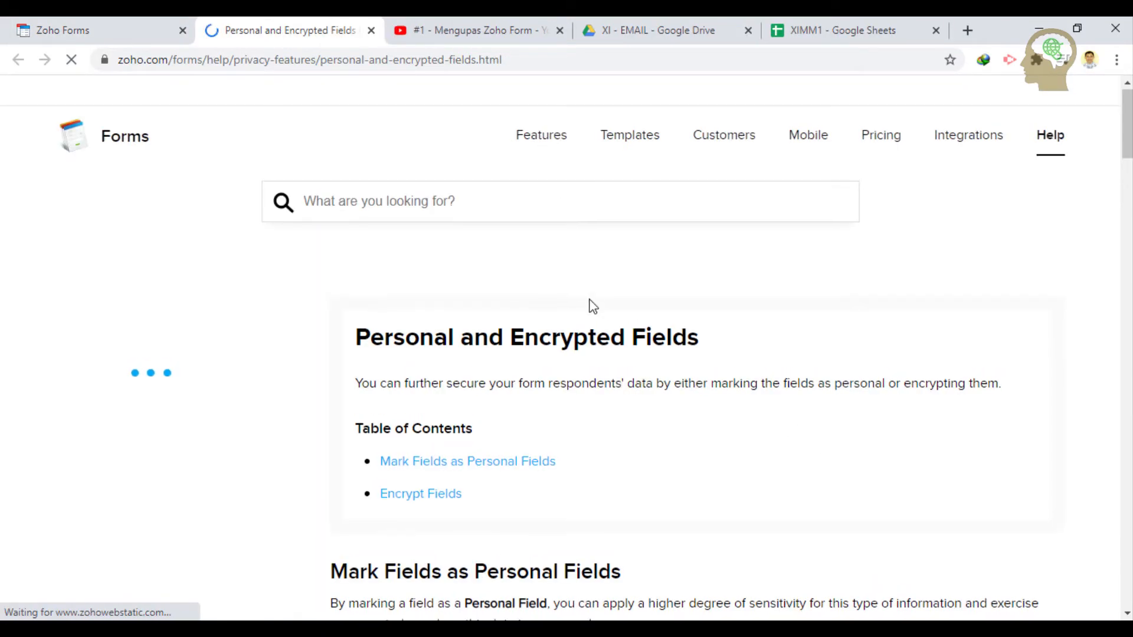
scroll(593, 306, down, 3)
scroll(593, 306, down, 2)
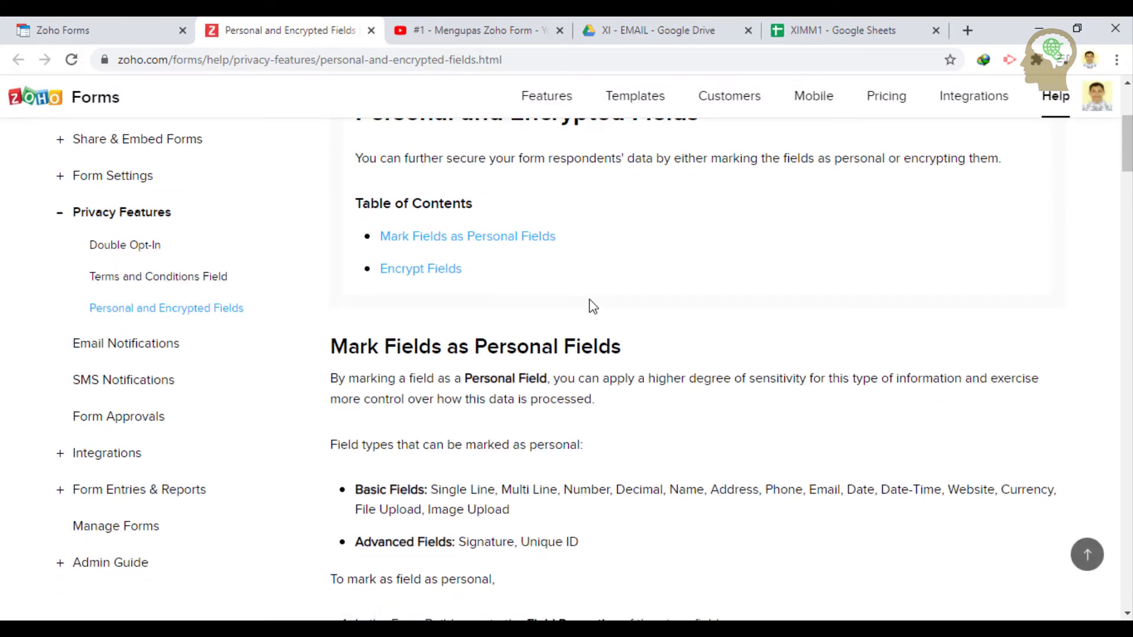
click(107, 27)
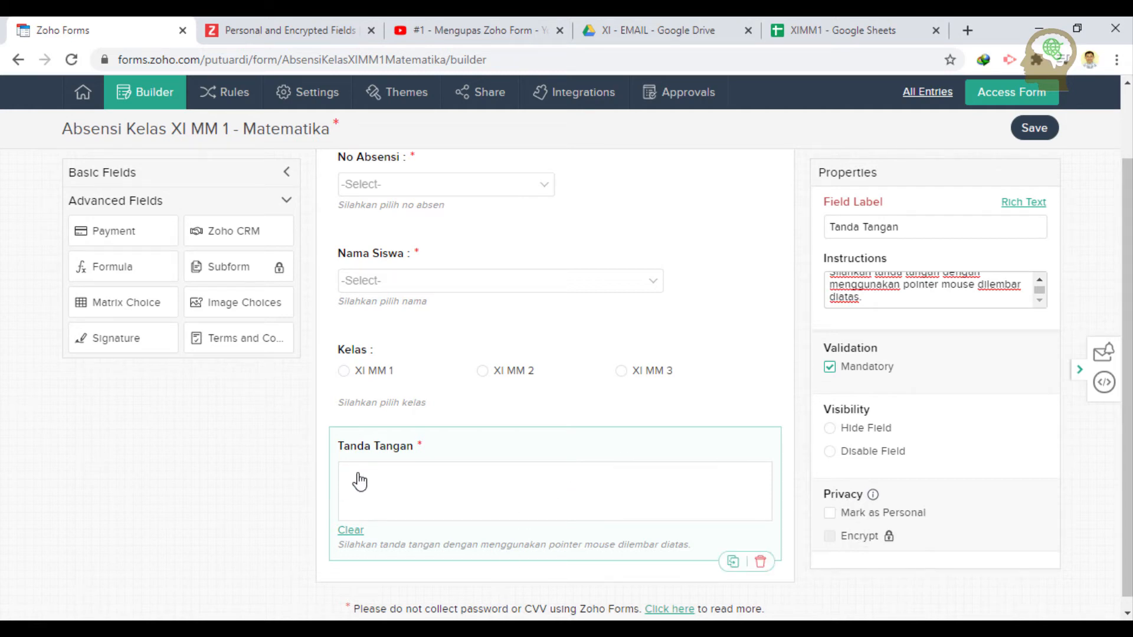
- Scroll through the attendance form to review the fields added so far
scroll(566, 447, up, 3)
scroll(567, 447, down, 3)
scroll(566, 446, up, 2)
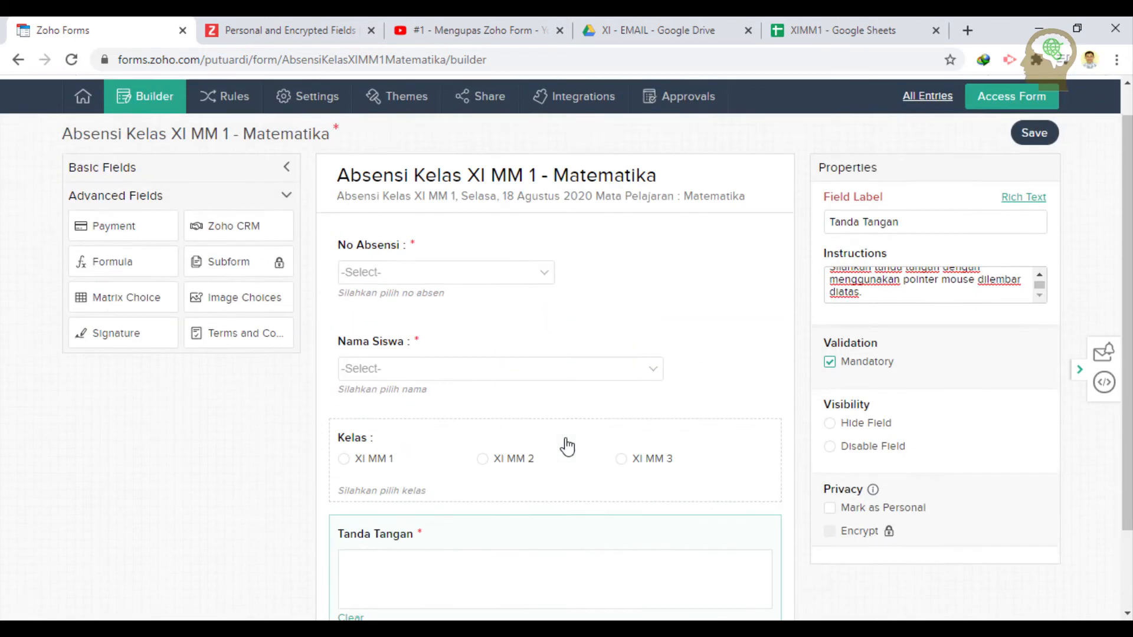
scroll(566, 447, up, 1)
scroll(784, 409, down, 3)
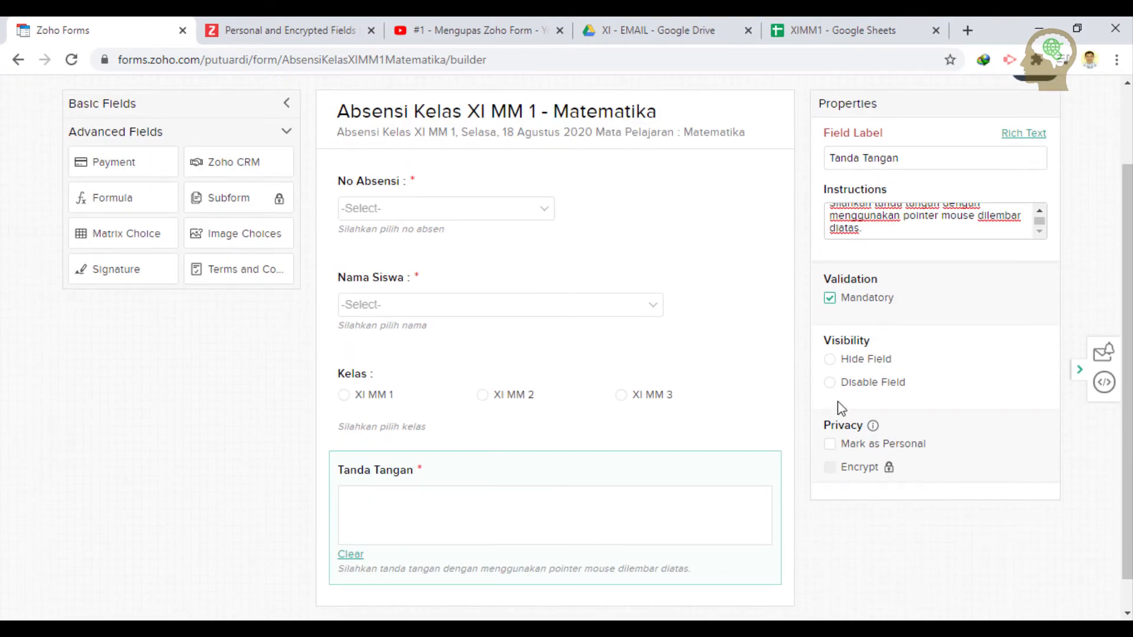
scroll(918, 362, up, 2)
scroll(918, 360, down, 2)
scroll(378, 449, down, 2)
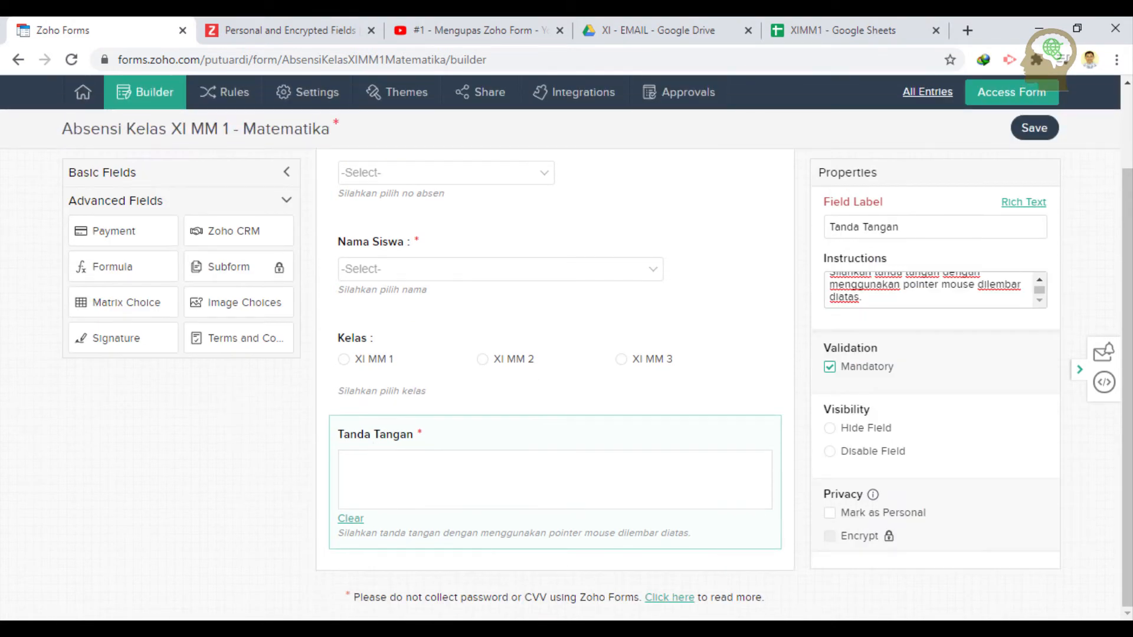
- Check Tanda Tangan and Foto saat Belajar in the Notepad field list, then expand Basic Fields
click(660, 629)
drag(695, 425, 860, 385)
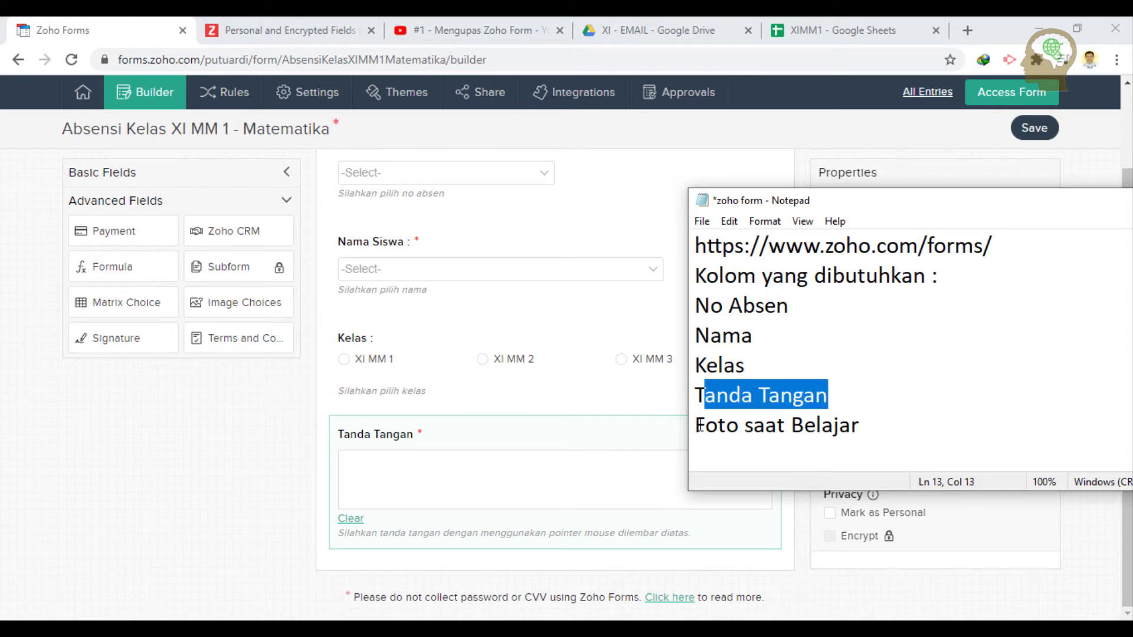
drag(696, 425, 870, 435)
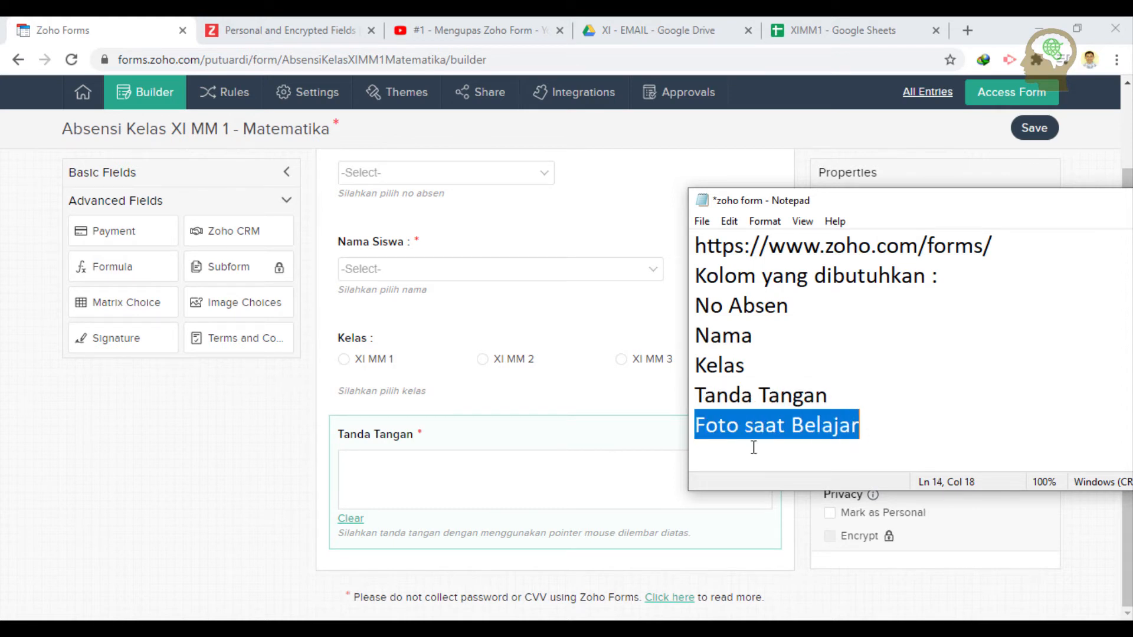
click(285, 420)
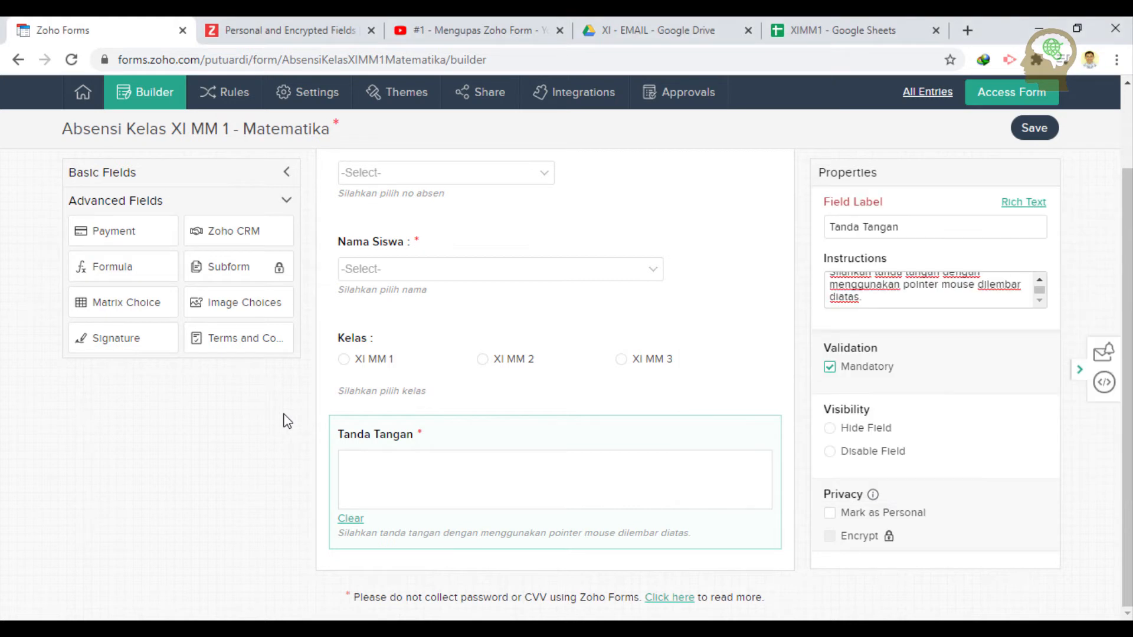
click(259, 176)
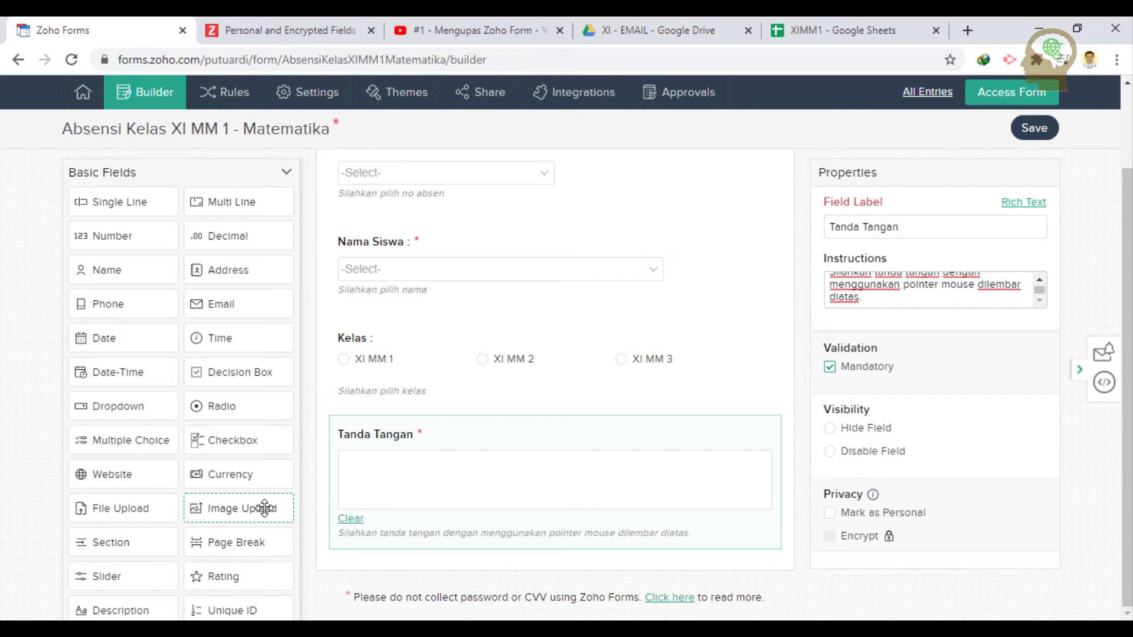
- Place an Image Upload field directly below the Tanda Tangan signature field
drag(265, 508, 437, 523)
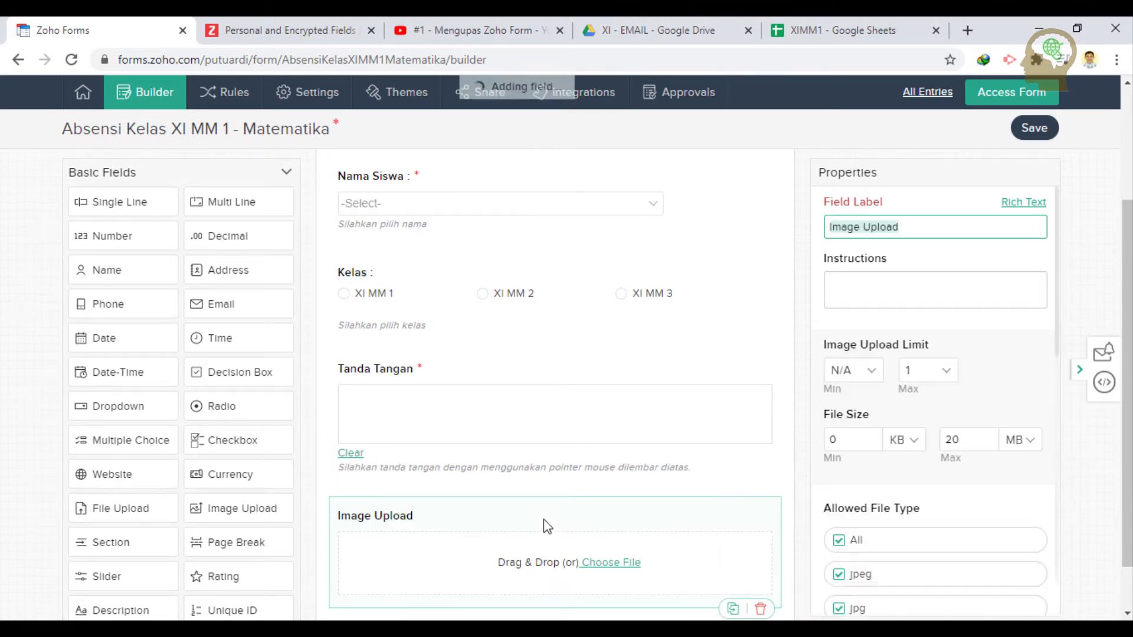
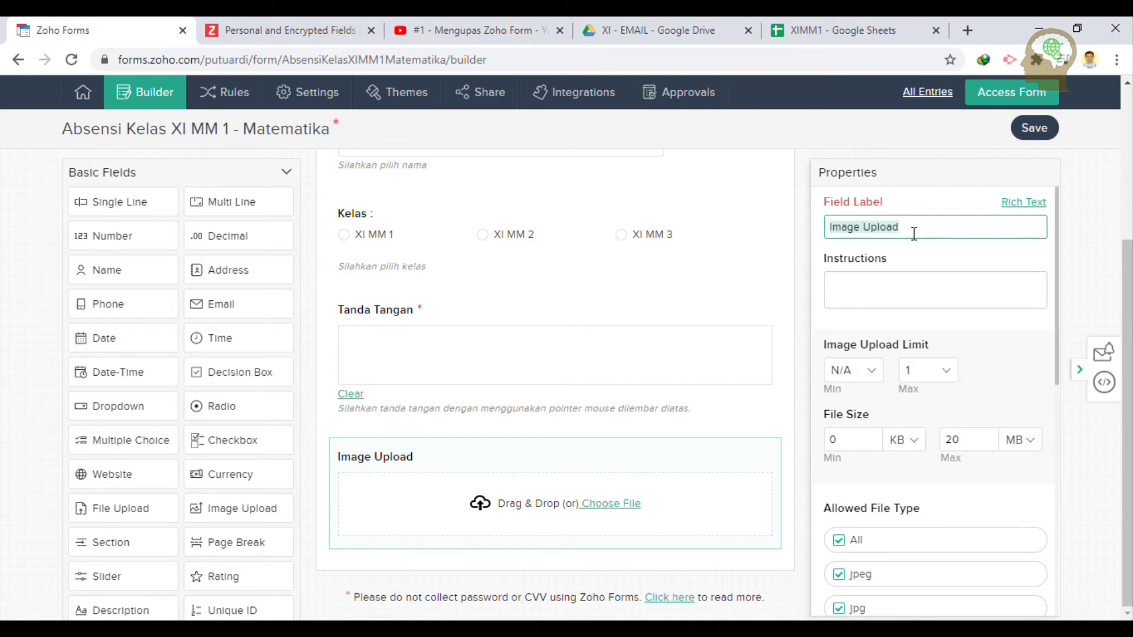
- Rename the image field to 'Unggah Foto Saat Belajar' and allow up to 3 images
text(Ungga)
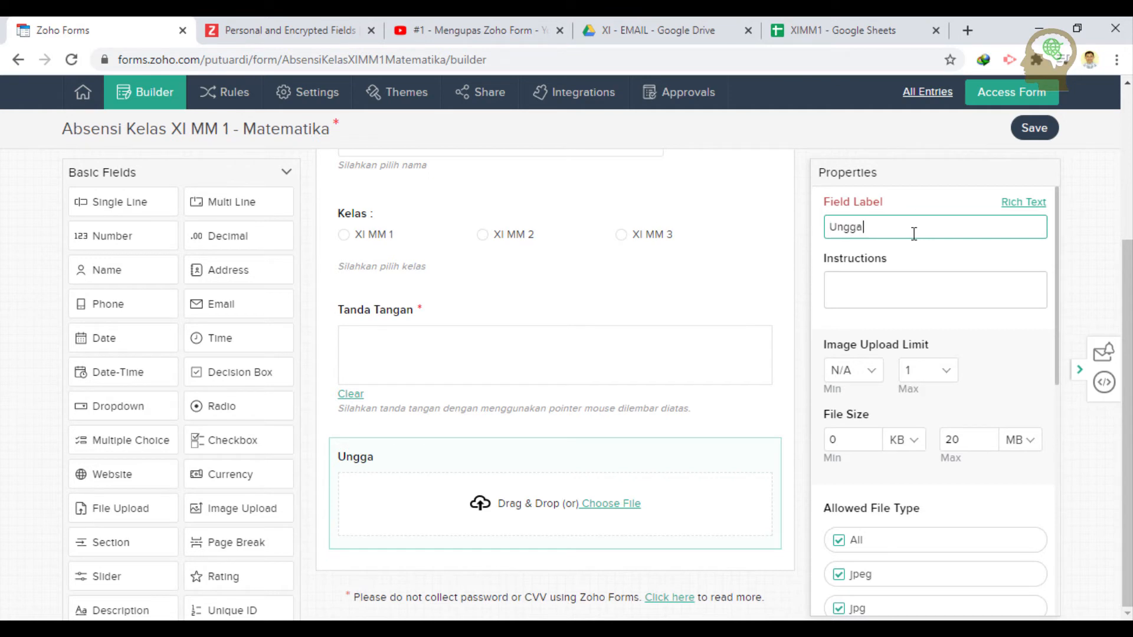
text(h FOto )
text(to )
text(Saat Be)
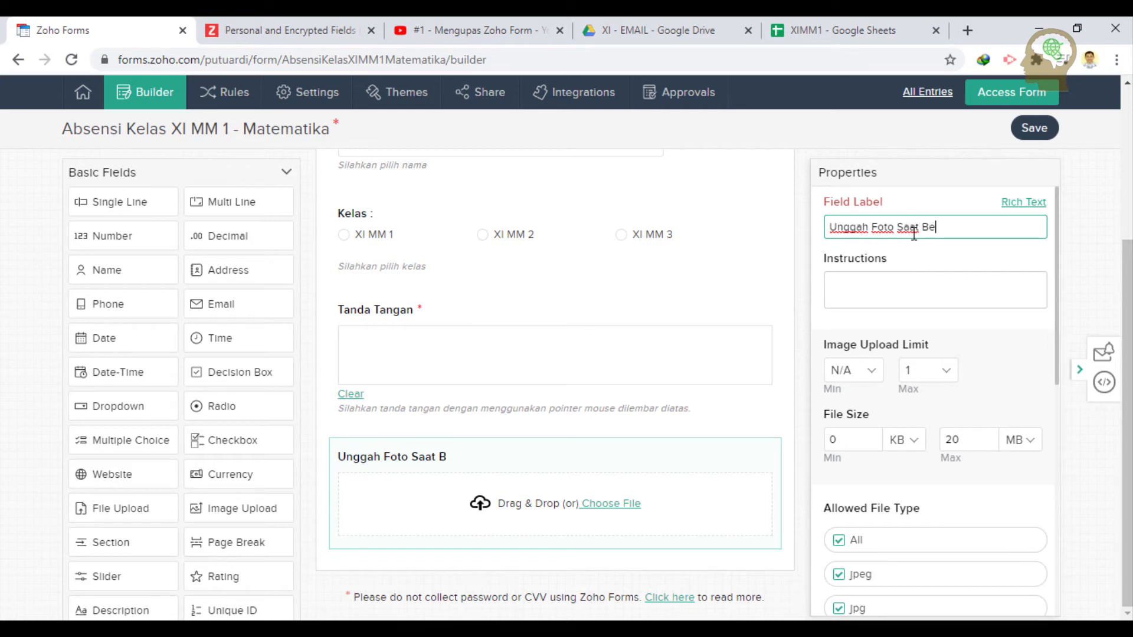
text(lajar)
scroll(951, 416, down, 1)
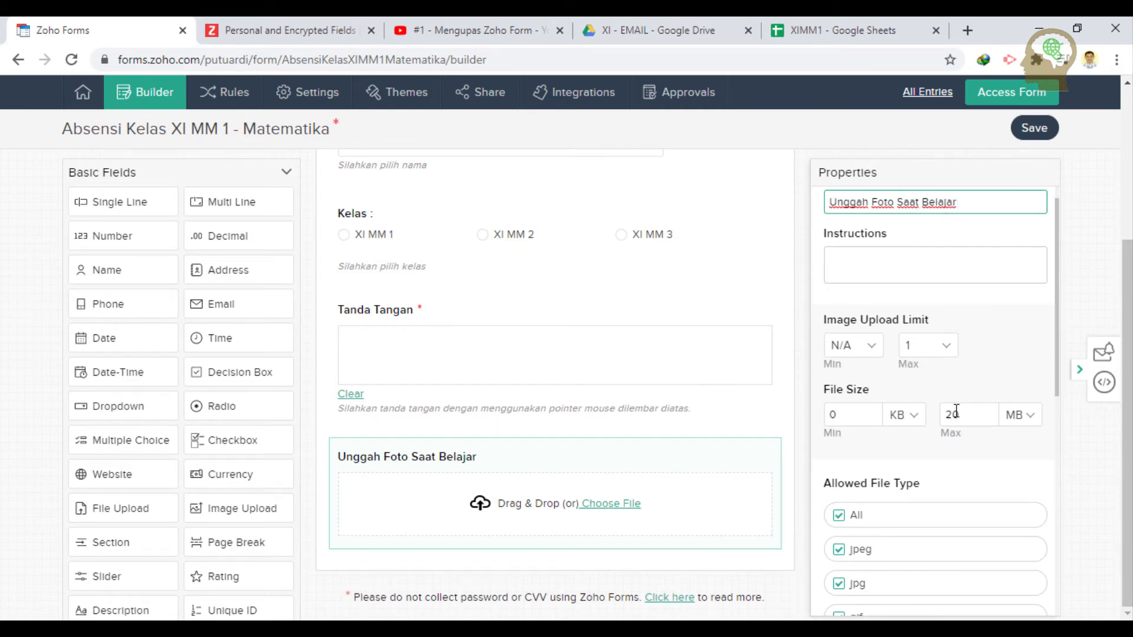
click(941, 356)
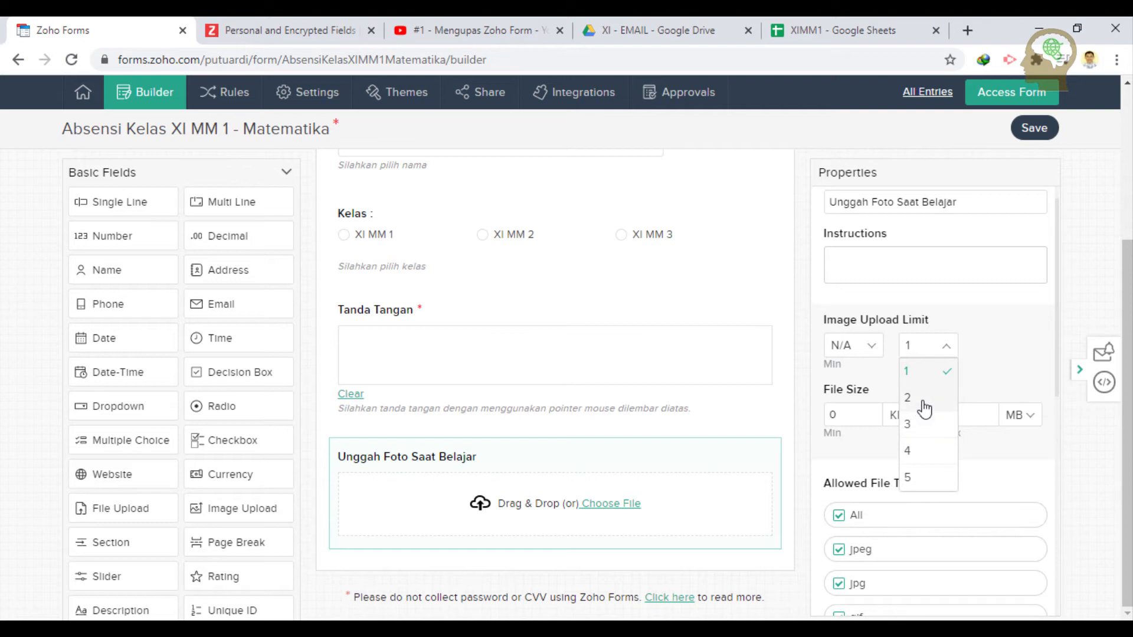
click(926, 405)
click(950, 349)
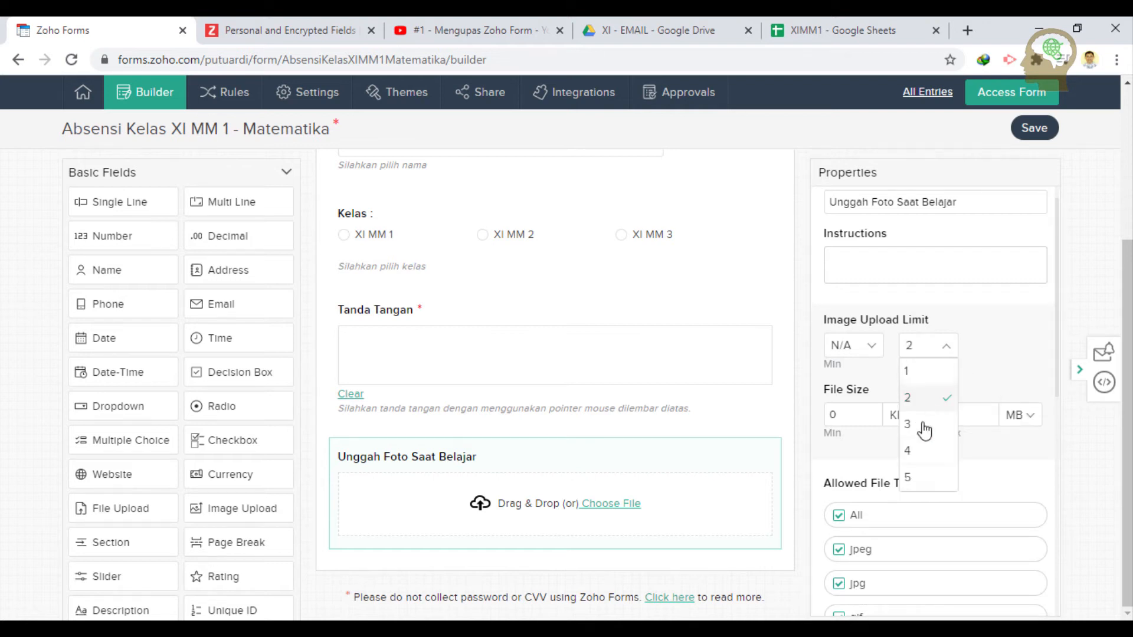
click(927, 425)
- Set the field's maximum file size to 5 MB
scroll(997, 378, down, 1)
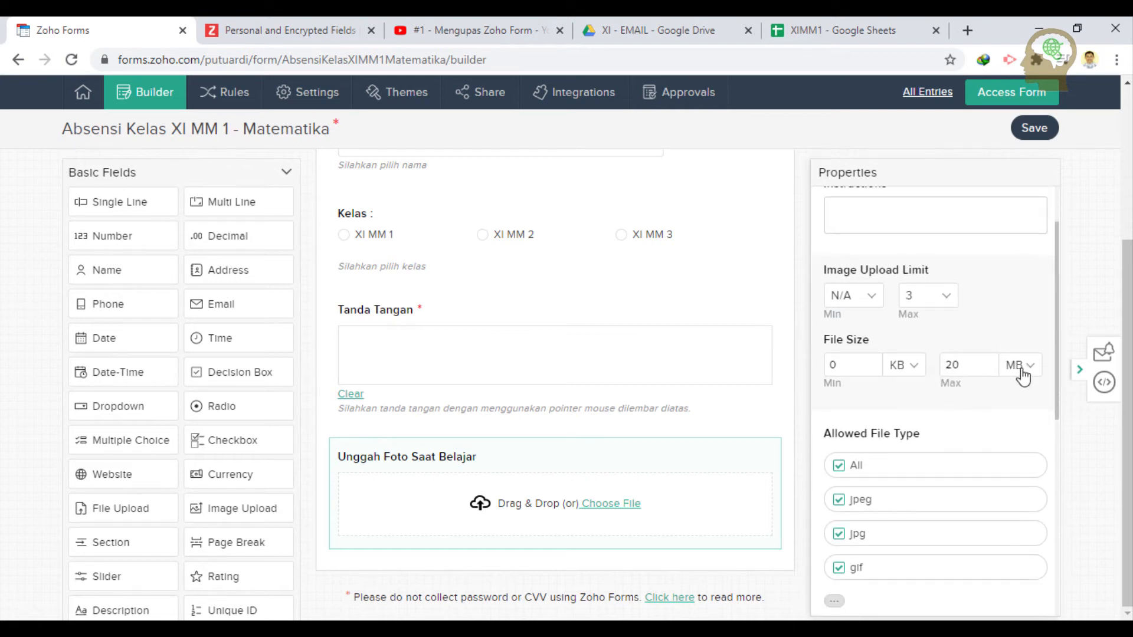
click(1019, 366)
double_click(980, 369)
text(51)
- Set the minimum file size to 100 KB
click(828, 363)
click(912, 366)
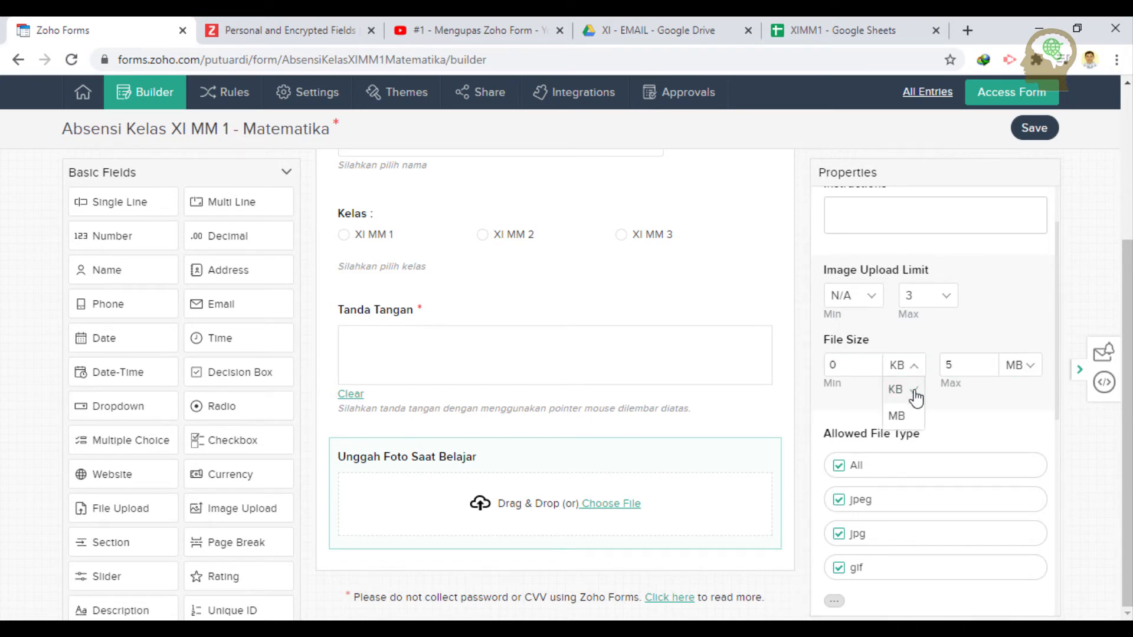
click(915, 390)
click(870, 362)
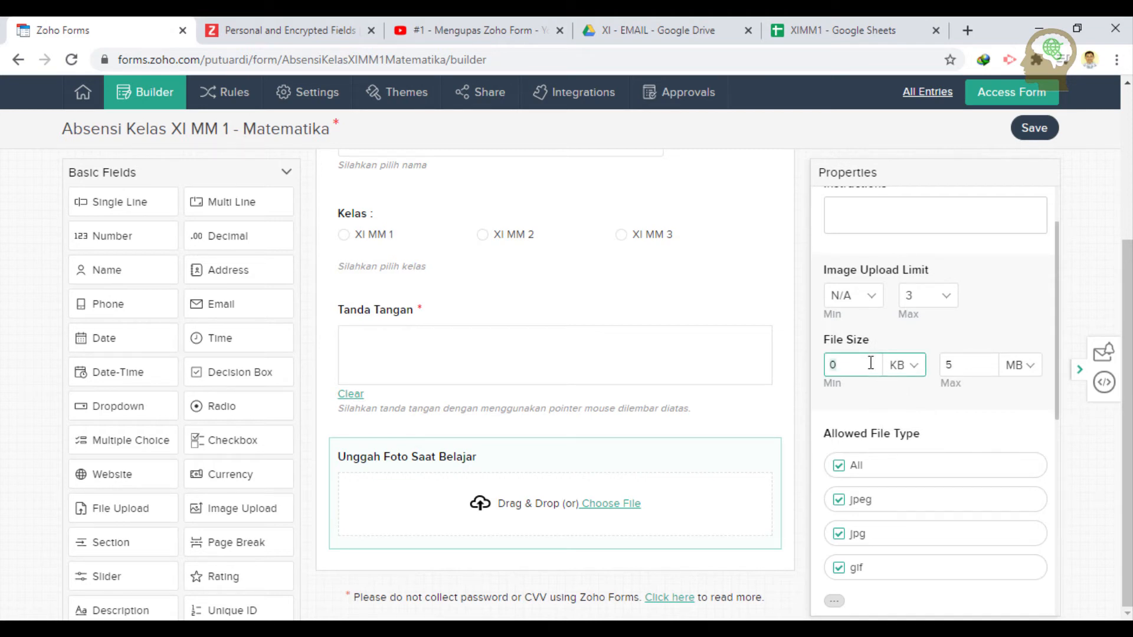
text(100)
- Expand the Allowed File Type list to show every file type
scroll(974, 366, down, 1)
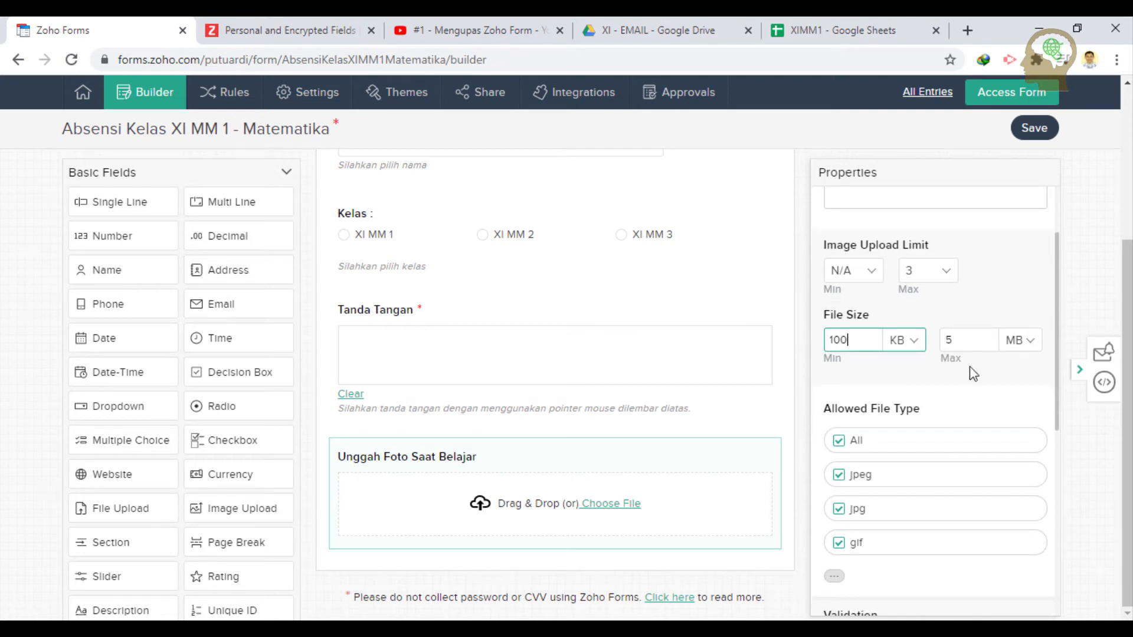
scroll(897, 439, down, 3)
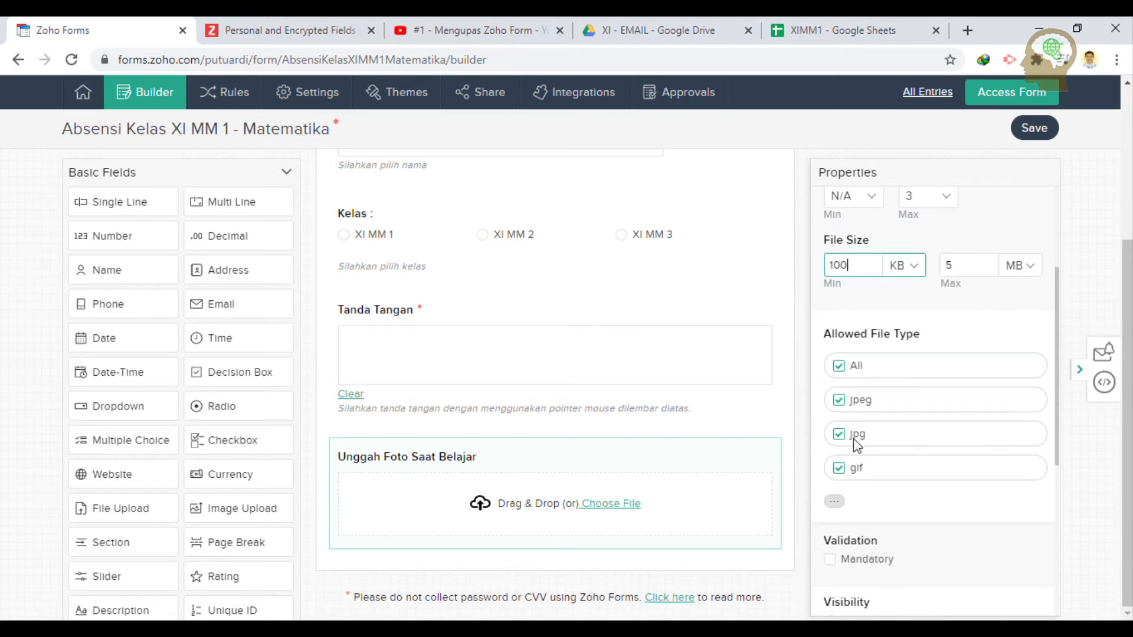
click(833, 502)
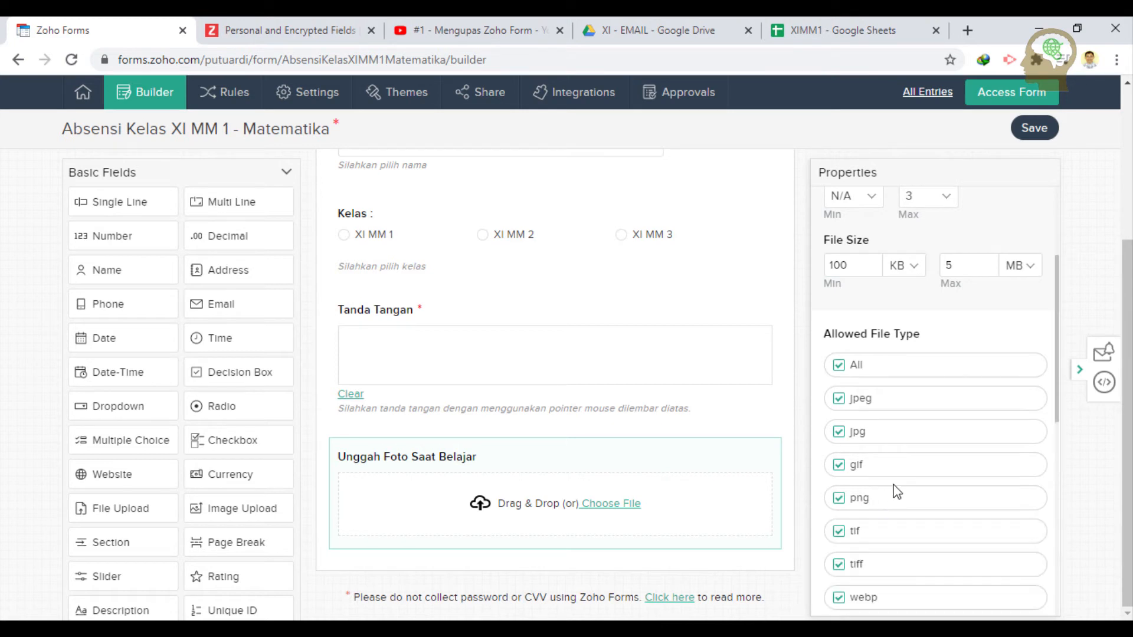
scroll(898, 476, down, 3)
scroll(898, 476, up, 1)
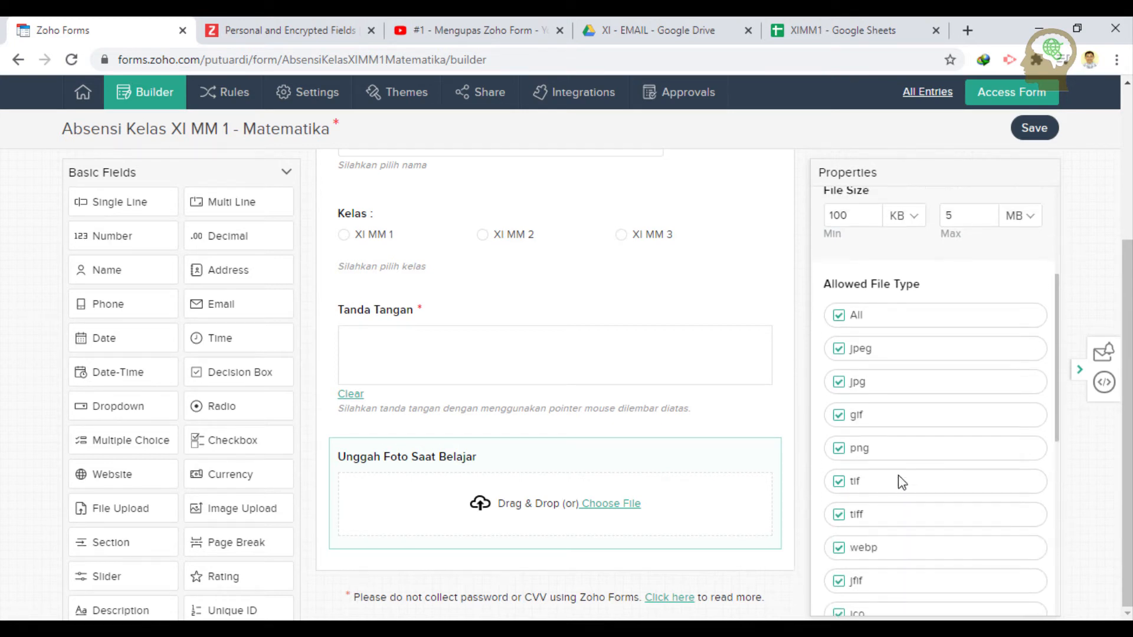
- Limit the allowed file types to jpeg and jpg only
click(838, 315)
click(838, 349)
click(839, 382)
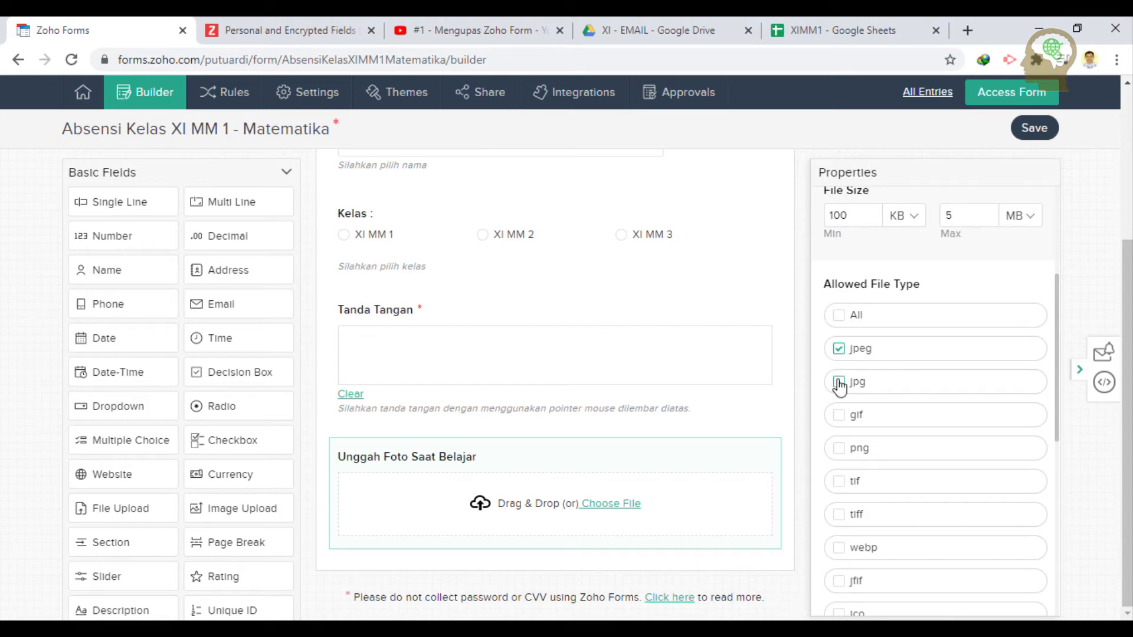
scroll(912, 435, down, 4)
scroll(912, 435, up, 4)
- Mark the Unggah Foto Saat Belajar field as mandatory under Validation
scroll(919, 392, down, 3)
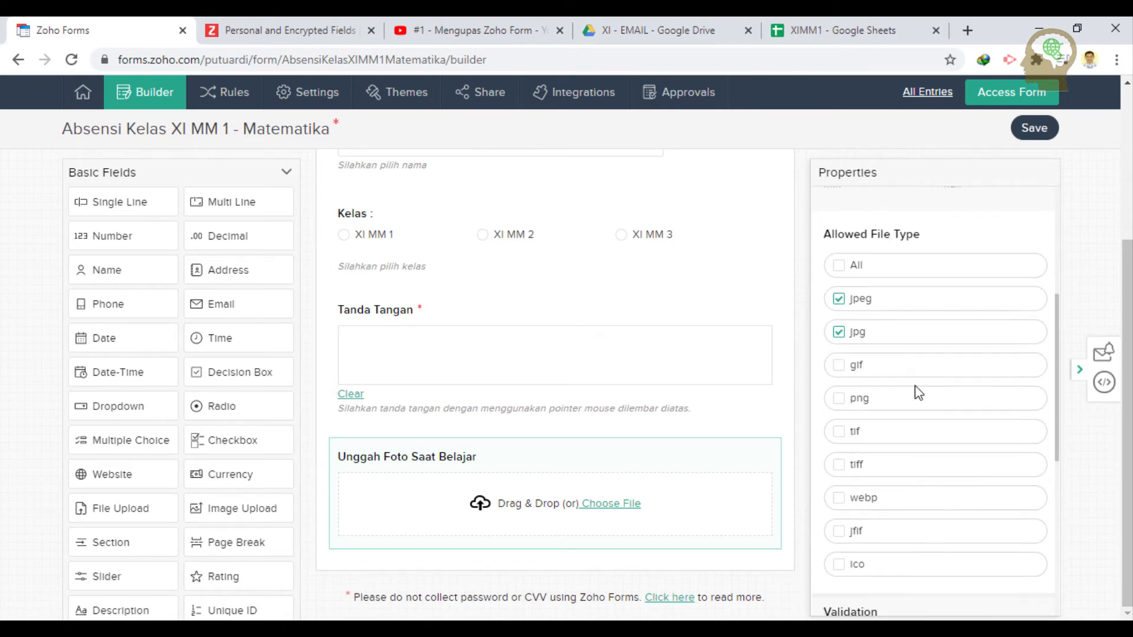
scroll(891, 351, down, 1)
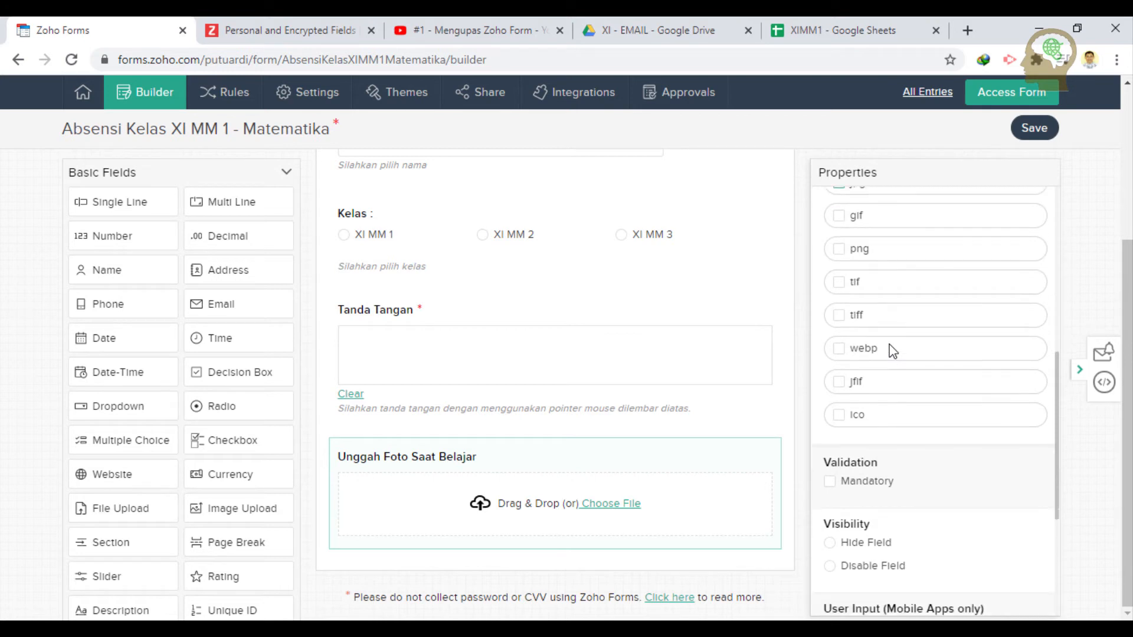
click(831, 457)
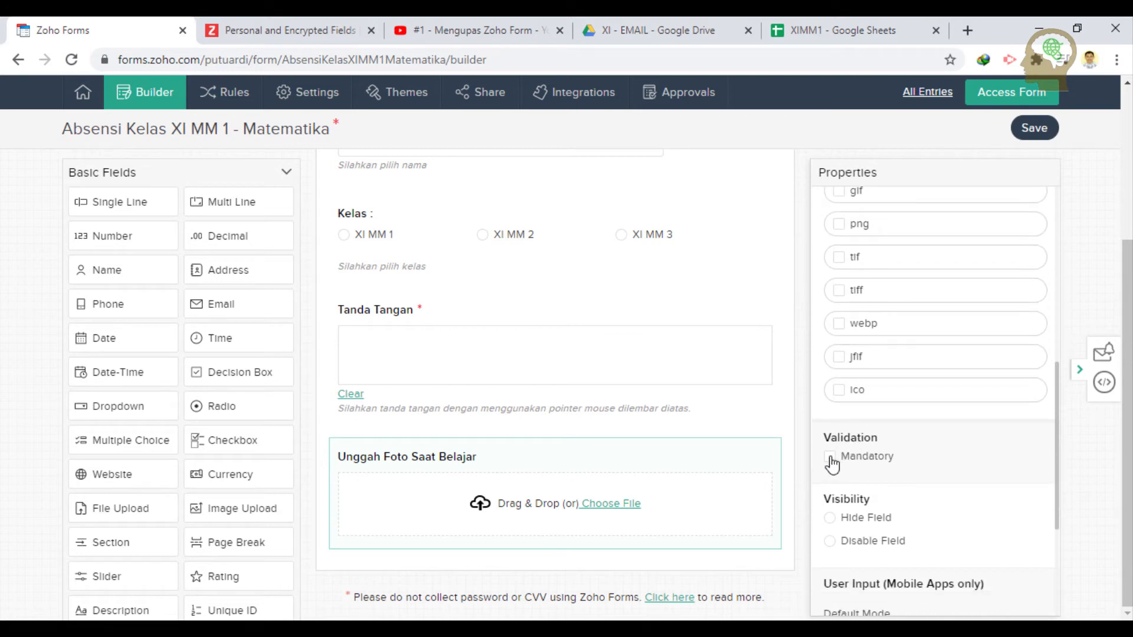
scroll(978, 416, down, 2)
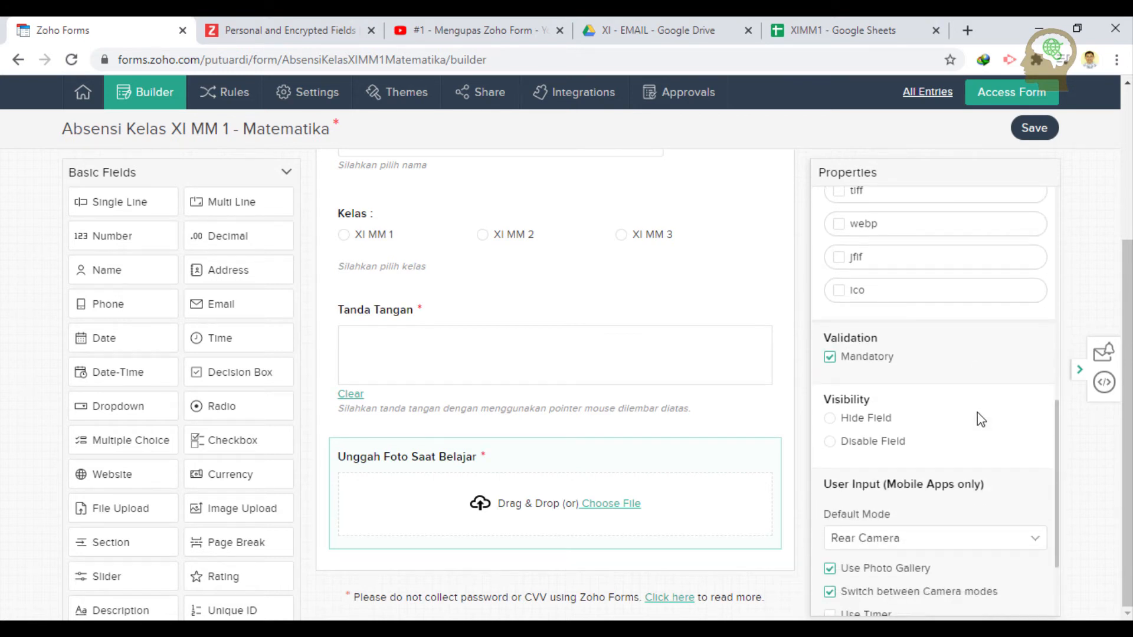
scroll(978, 413, down, 1)
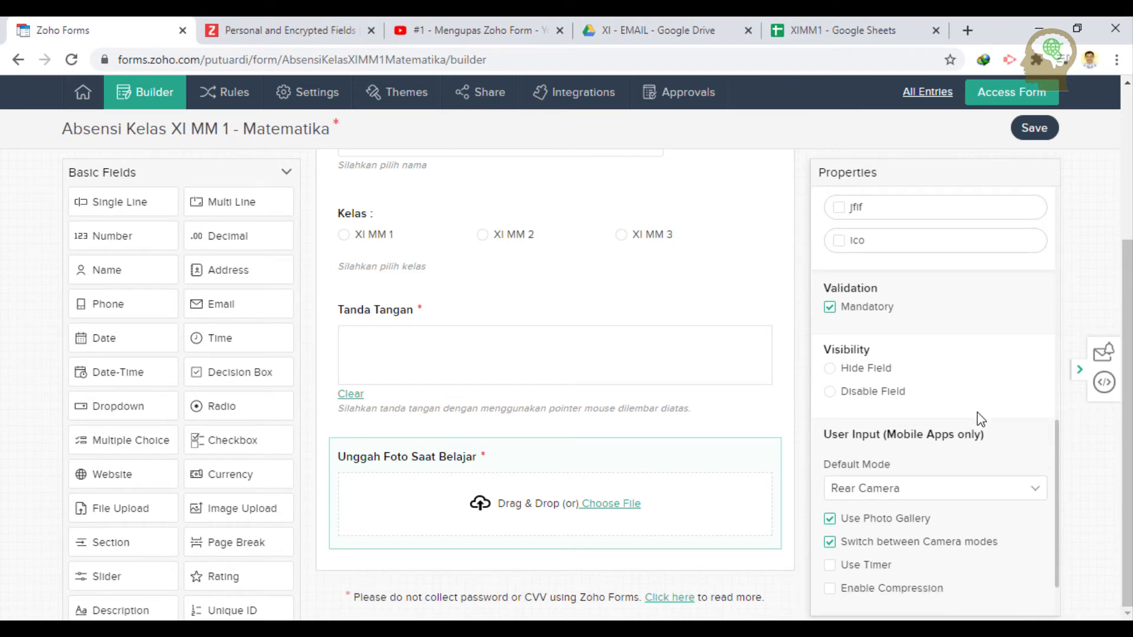
scroll(980, 420, down, 1)
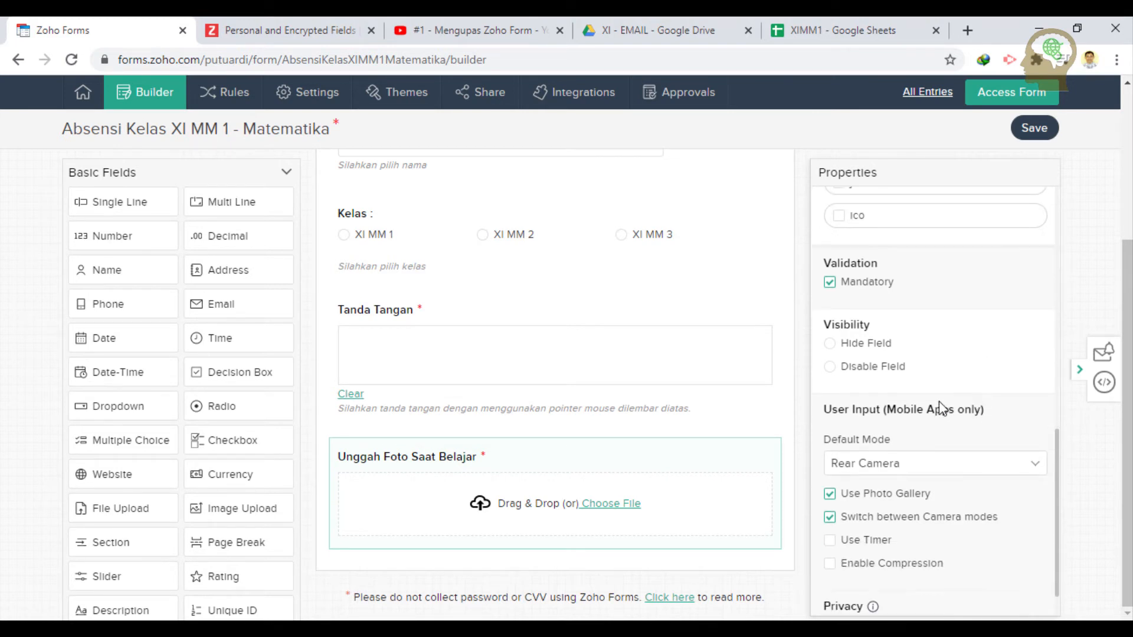
click(919, 469)
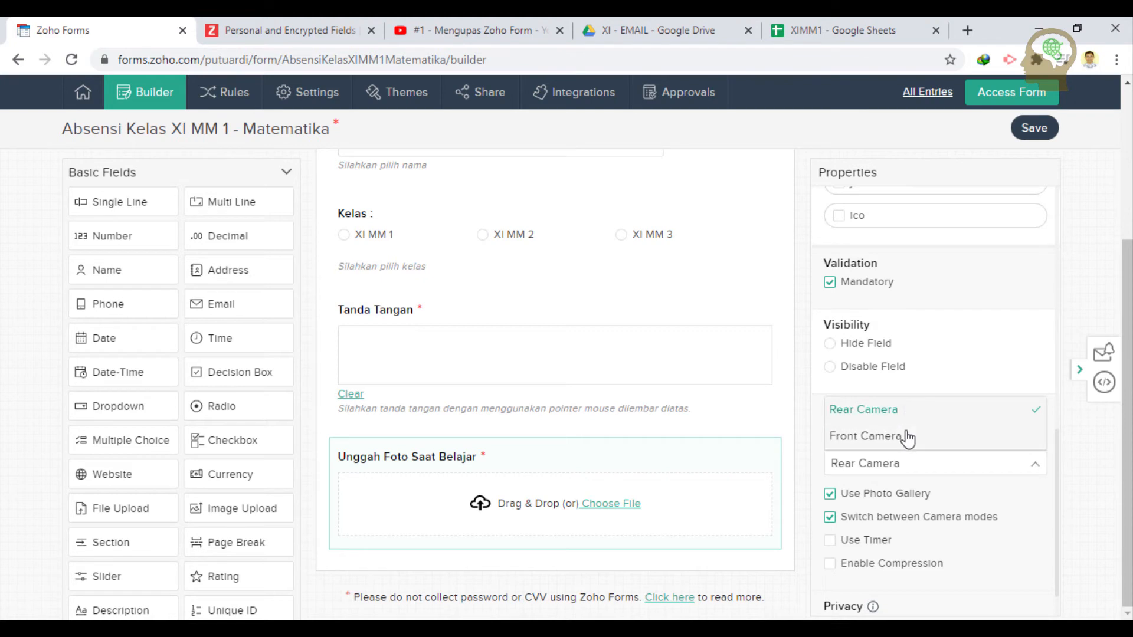
click(904, 436)
click(903, 471)
click(895, 419)
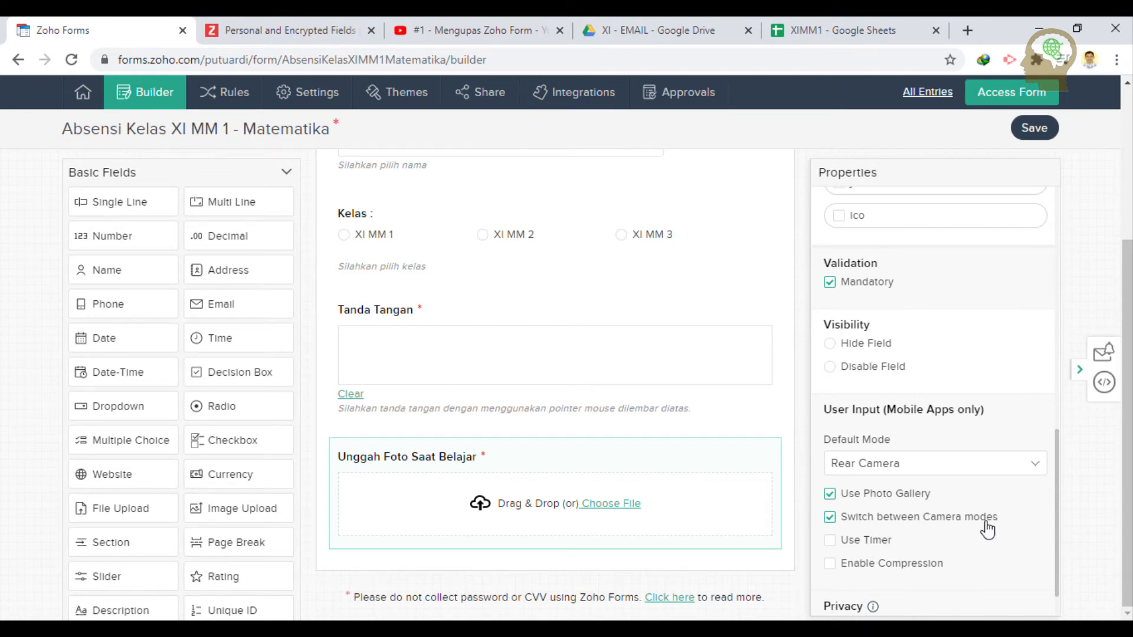
scroll(974, 519, down, 1)
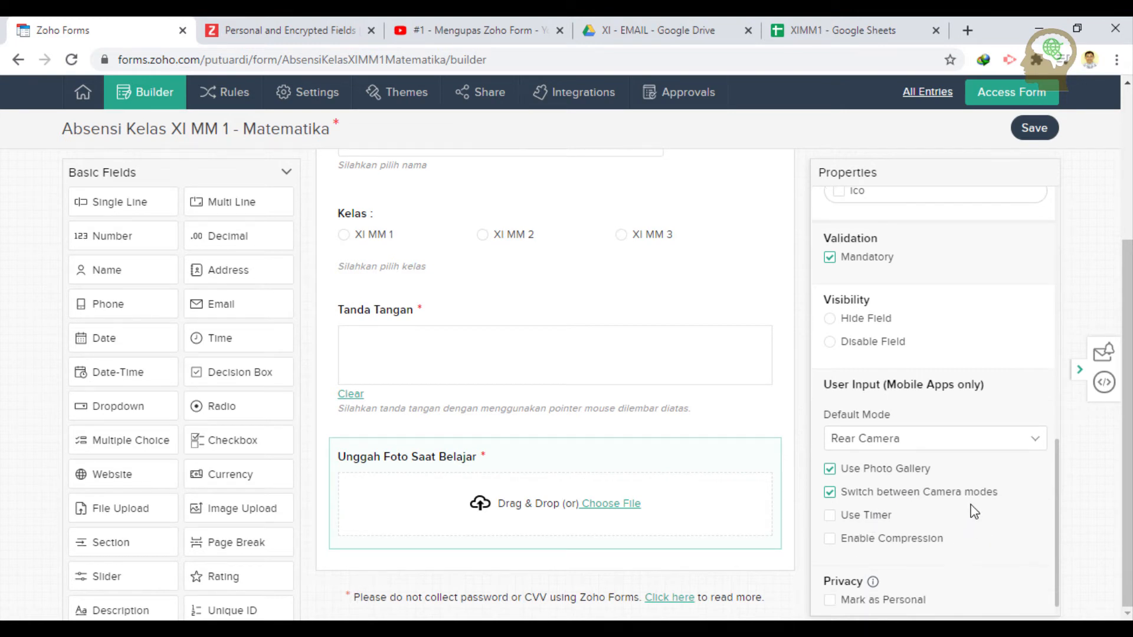
scroll(973, 512, down, 1)
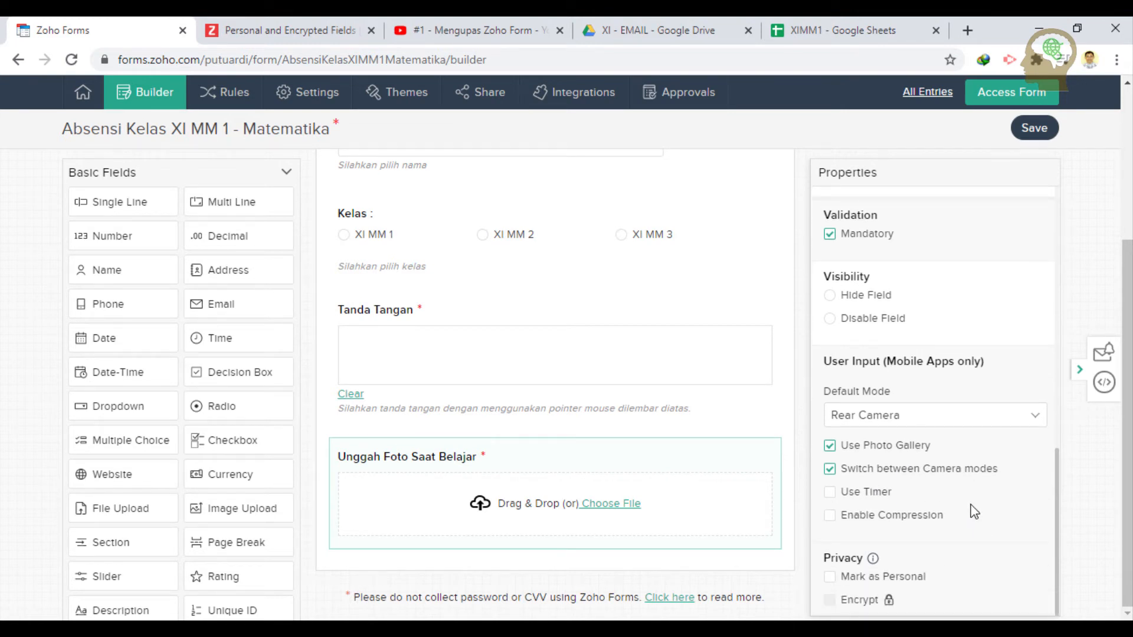
click(832, 495)
click(832, 495)
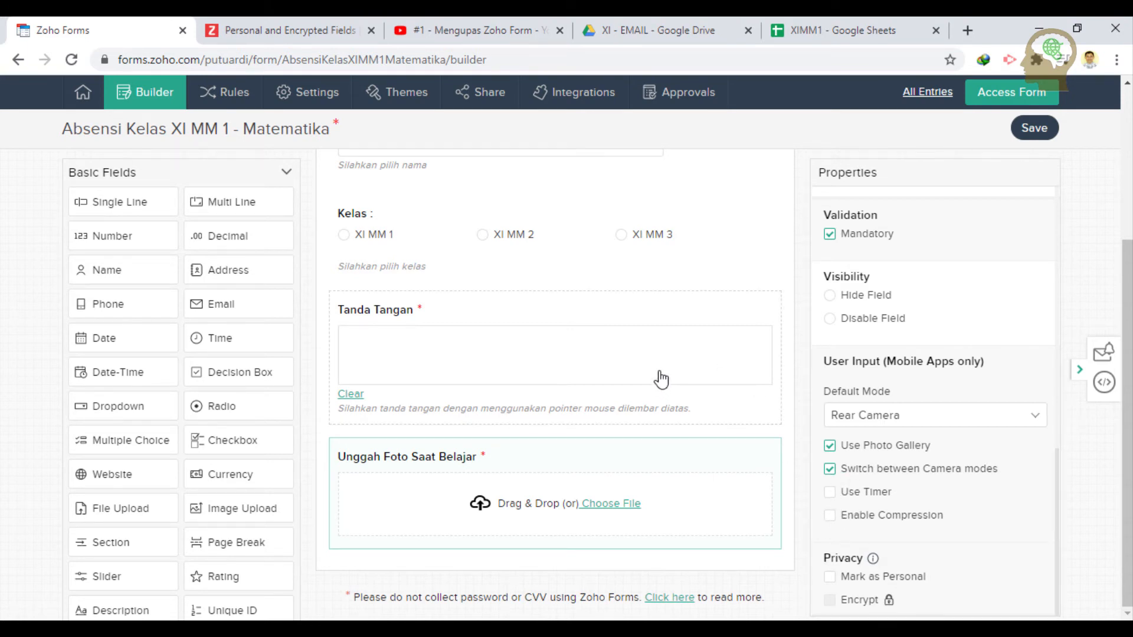
- Save the 'Absensi Kelas XI MM 1 - Matematika' form from the top of the builder
scroll(661, 379, up, 5)
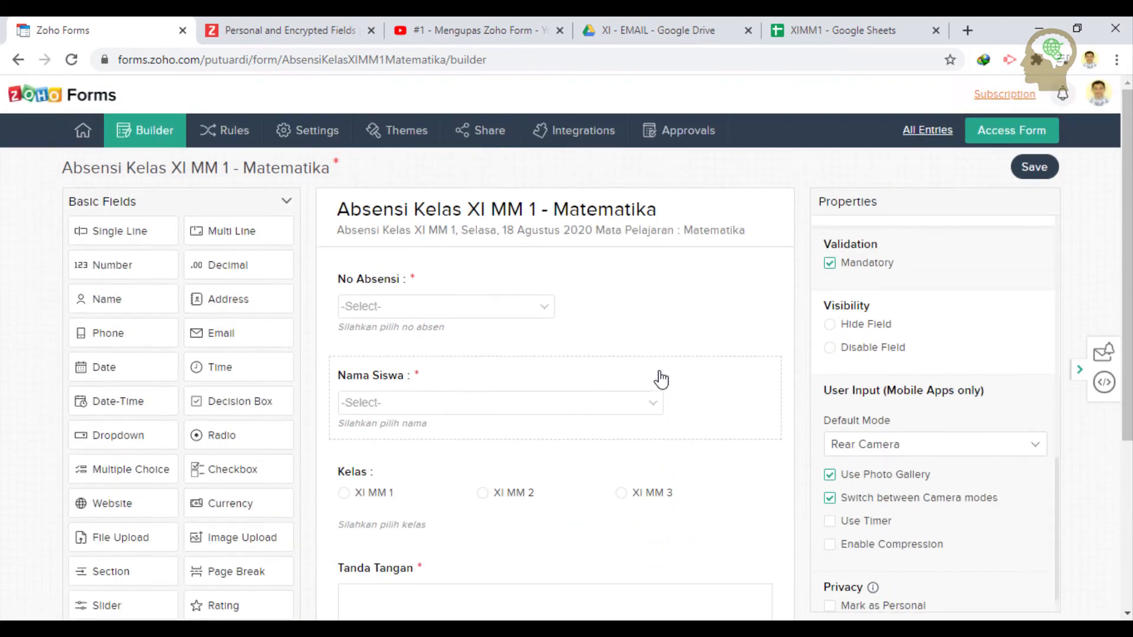
scroll(683, 322, down, 4)
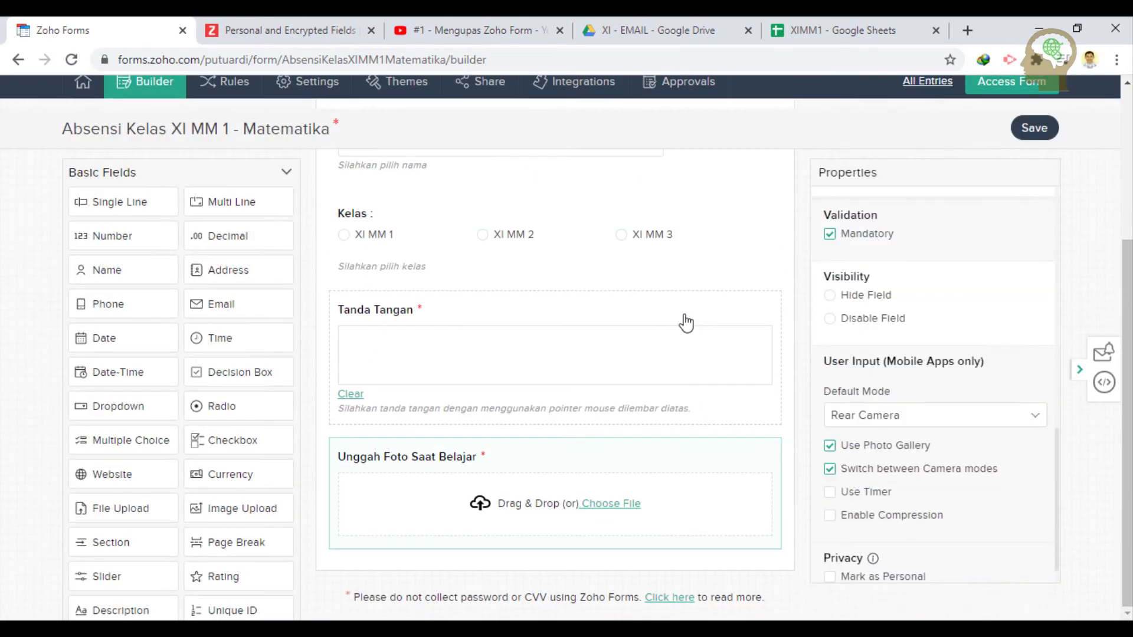
scroll(708, 301, up, 4)
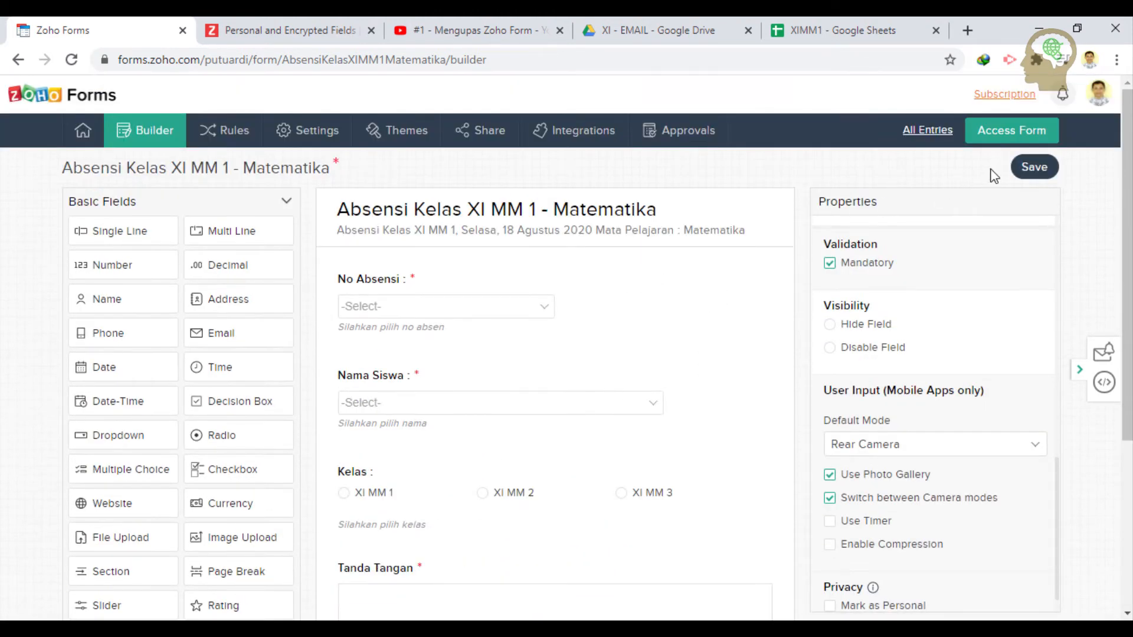
click(1041, 168)
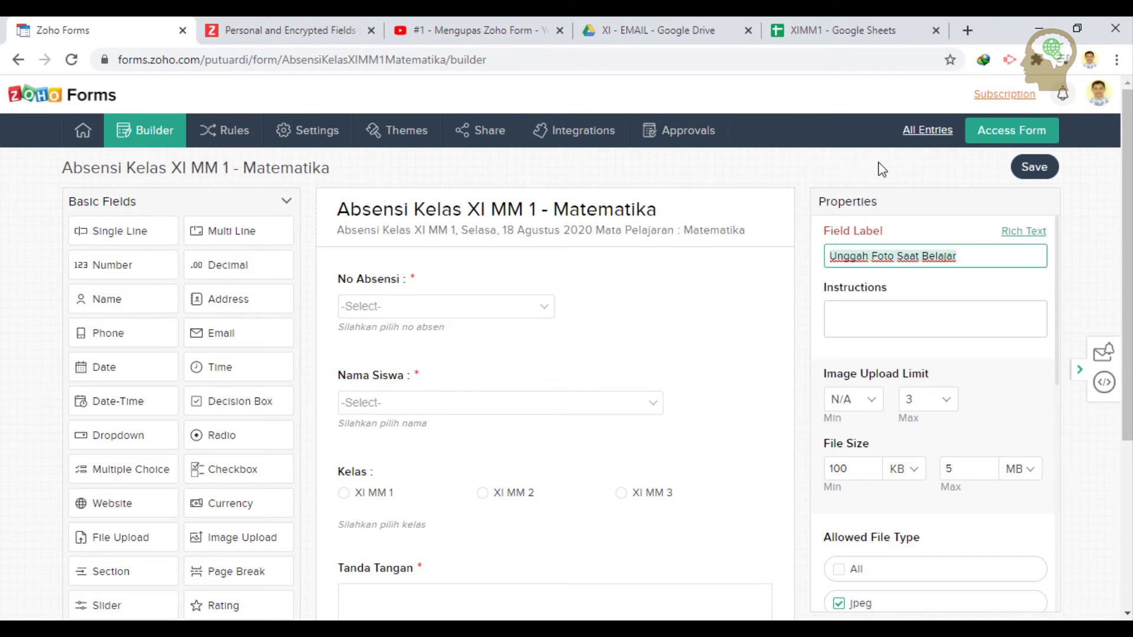
click(1002, 132)
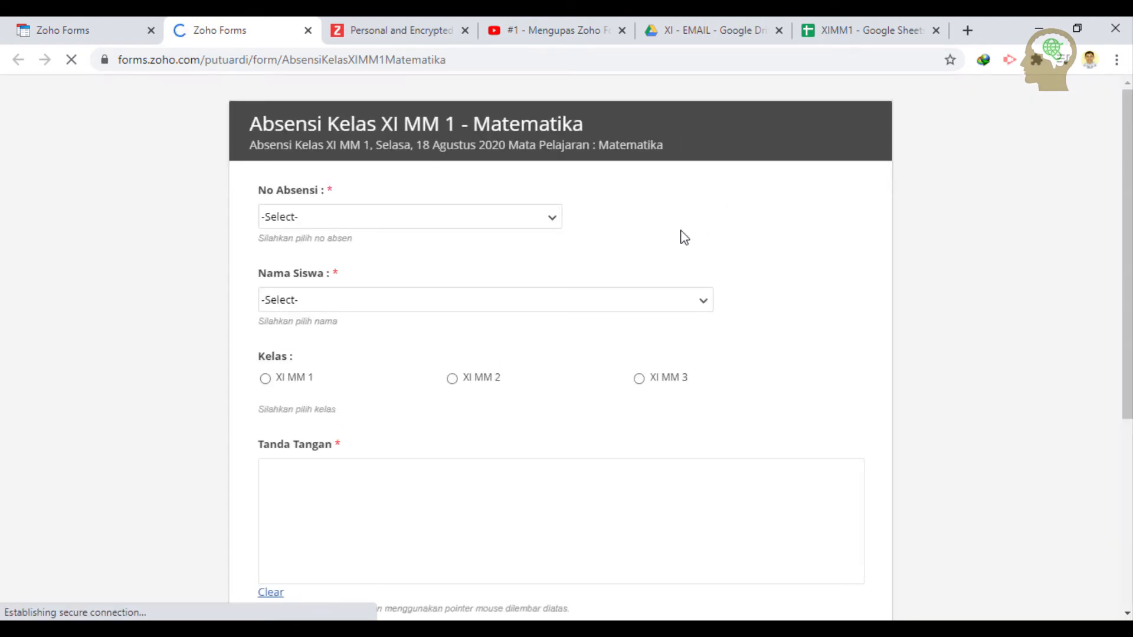
click(488, 223)
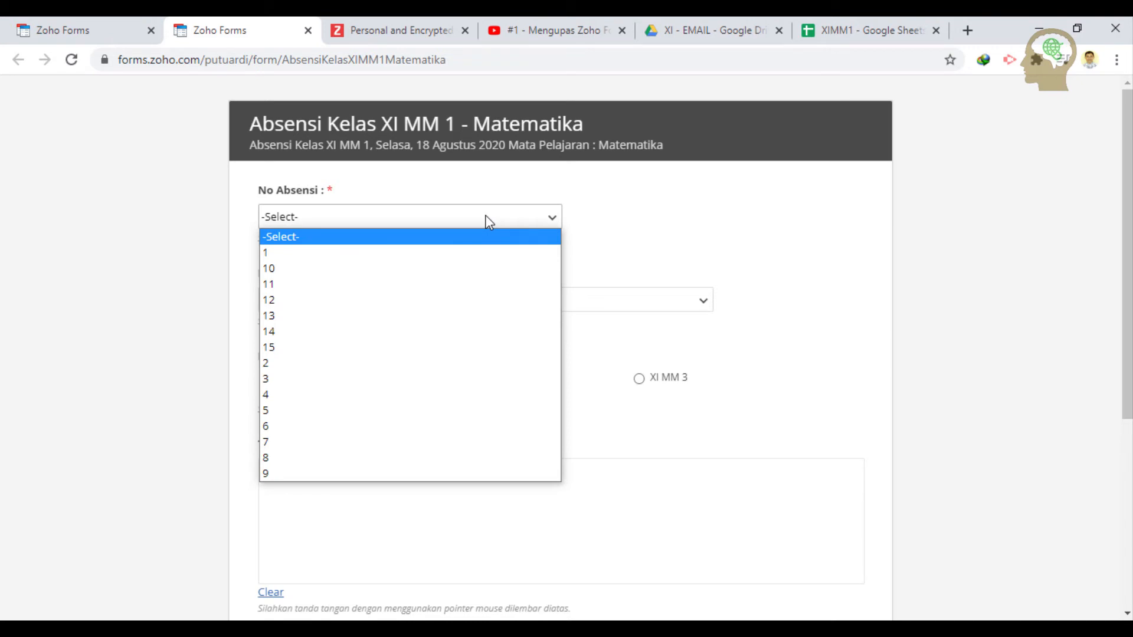
click(485, 216)
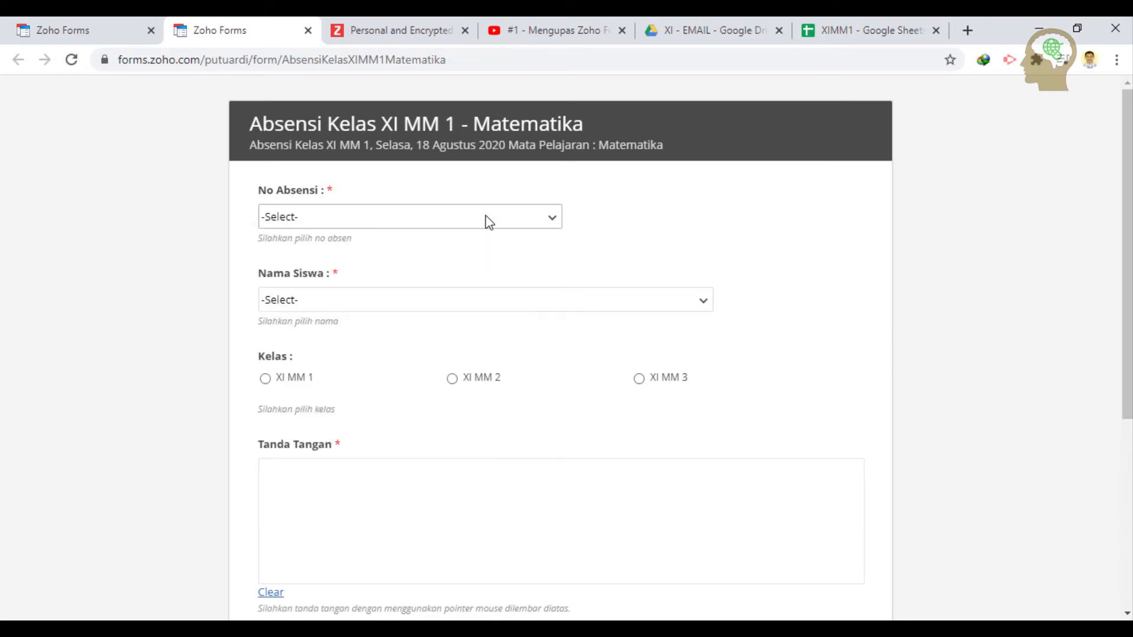
click(485, 216)
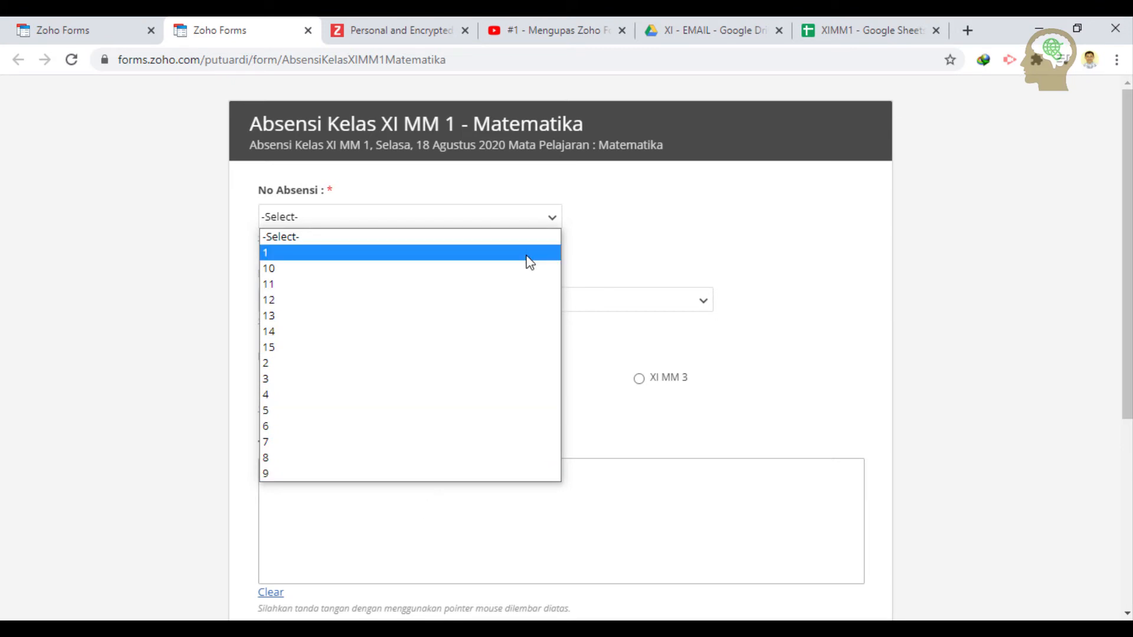
click(615, 204)
click(564, 306)
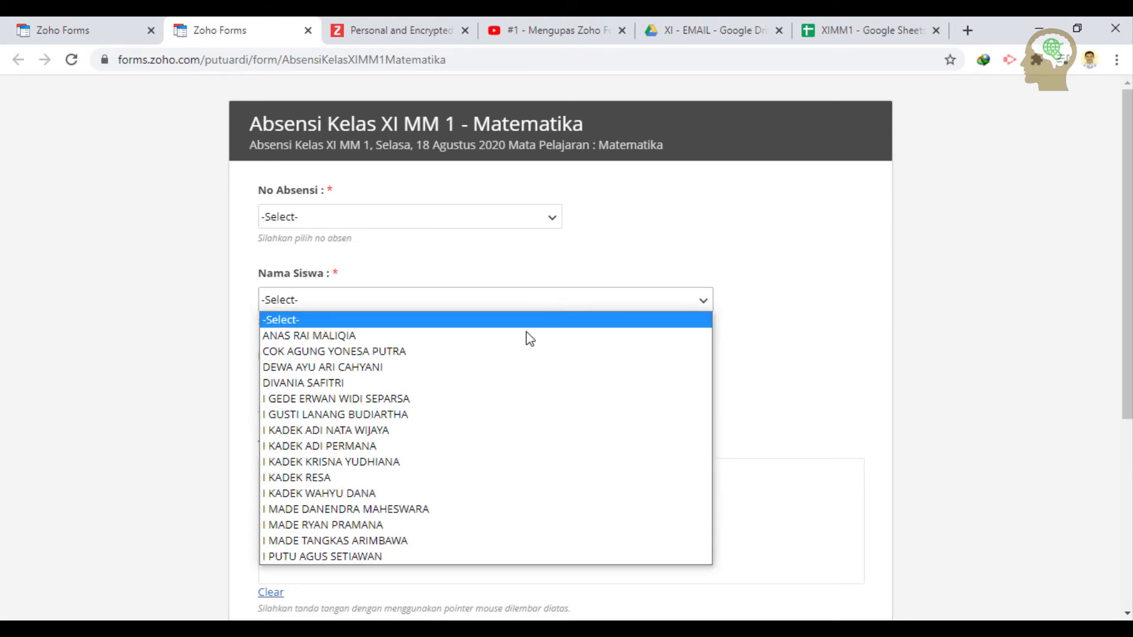
click(720, 204)
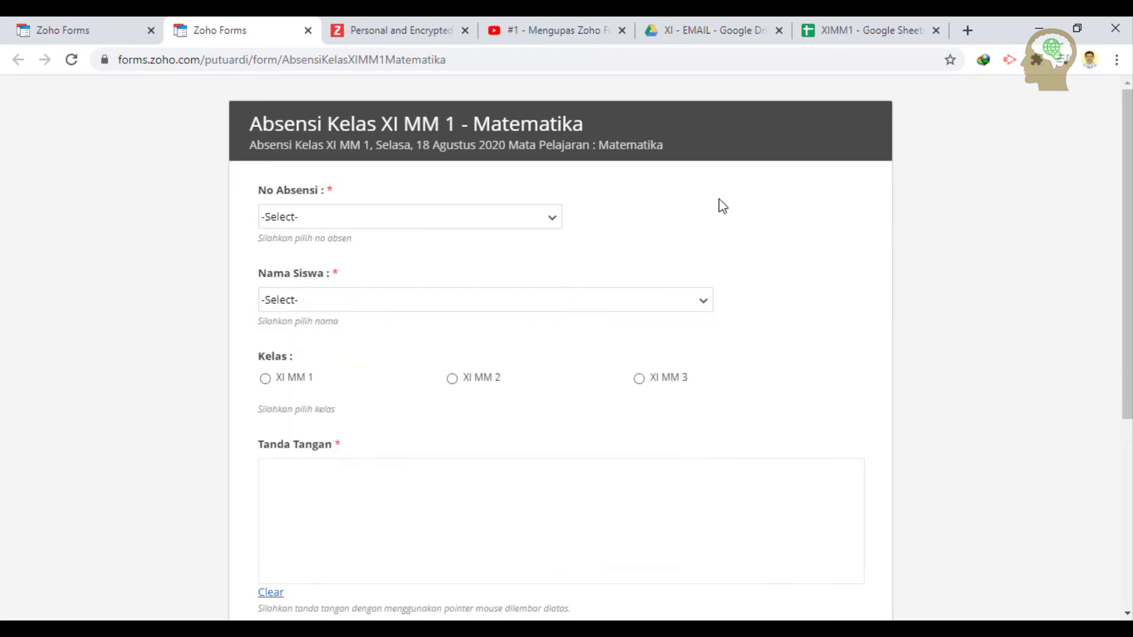
click(493, 216)
click(747, 204)
- Draw a test signature in Tanda Tangan, then clear it
scroll(401, 425, down, 1)
scroll(415, 440, down, 1)
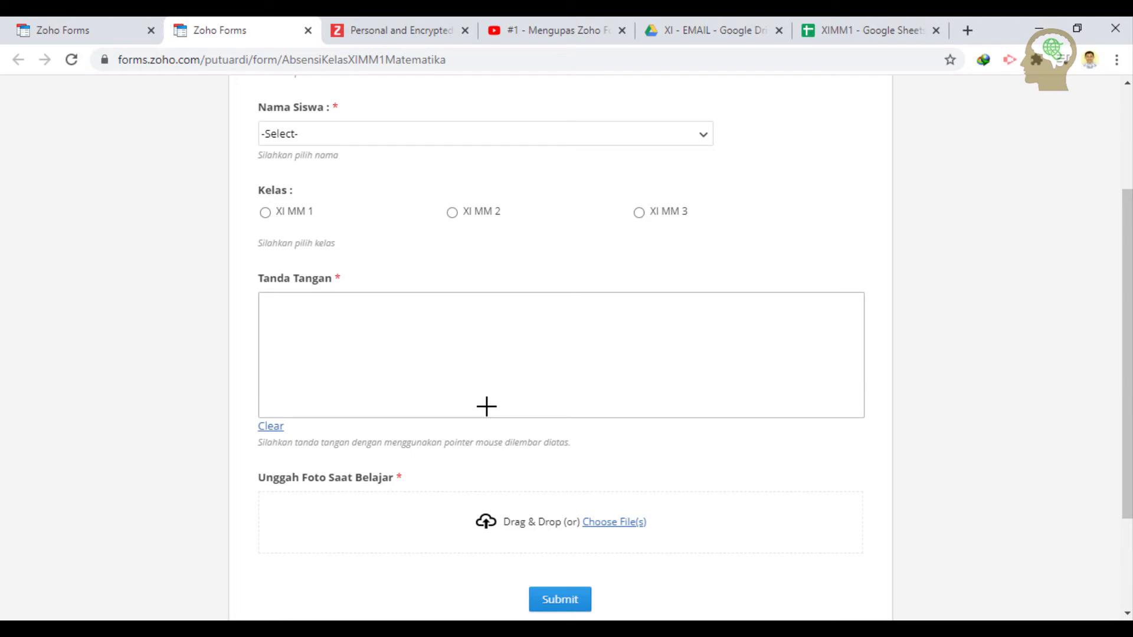
mouse_move(487, 405)
mouse_down()
mouse_move(506, 346)
mouse_move(529, 381)
mouse_move(526, 348)
mouse_move(572, 334)
mouse_move(627, 351)
mouse_move(751, 338)
mouse_up()
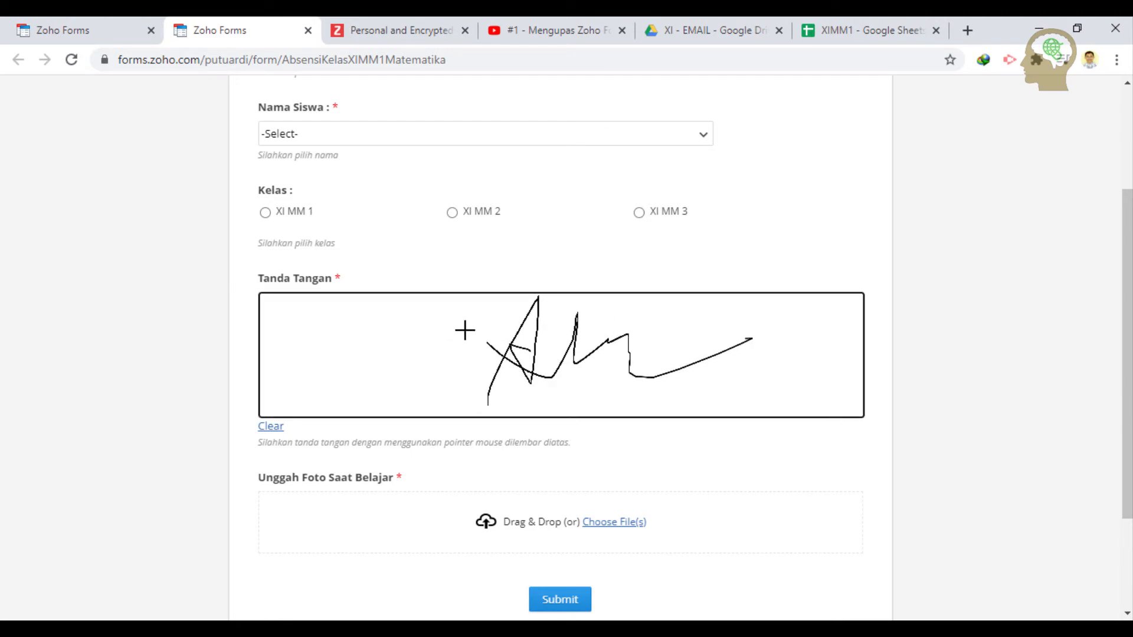
mouse_move(472, 324)
mouse_down()
mouse_move(417, 344)
mouse_move(411, 295)
mouse_move(395, 372)
mouse_move(535, 389)
mouse_up()
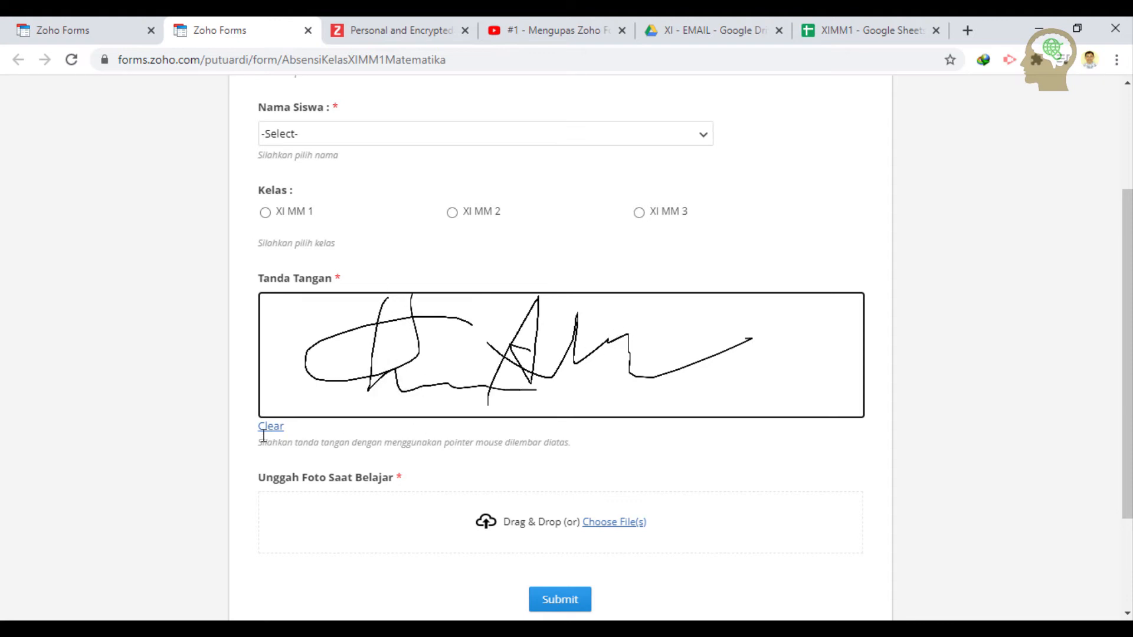
mouse_move(693, 324)
mouse_down()
mouse_move(678, 362)
mouse_move(742, 380)
mouse_up()
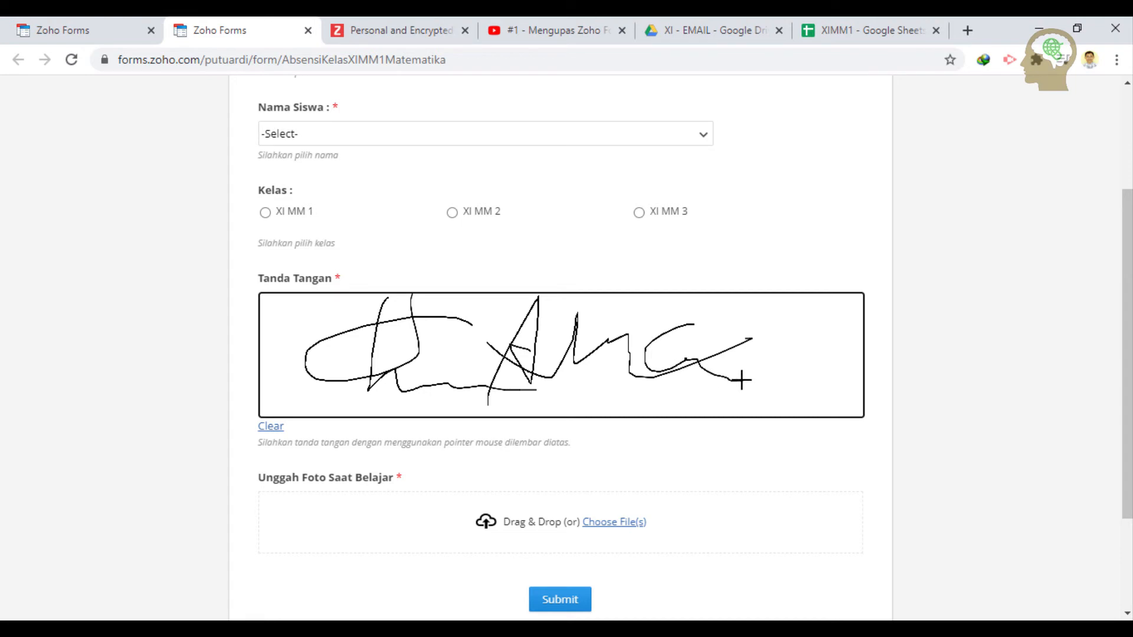
click(272, 428)
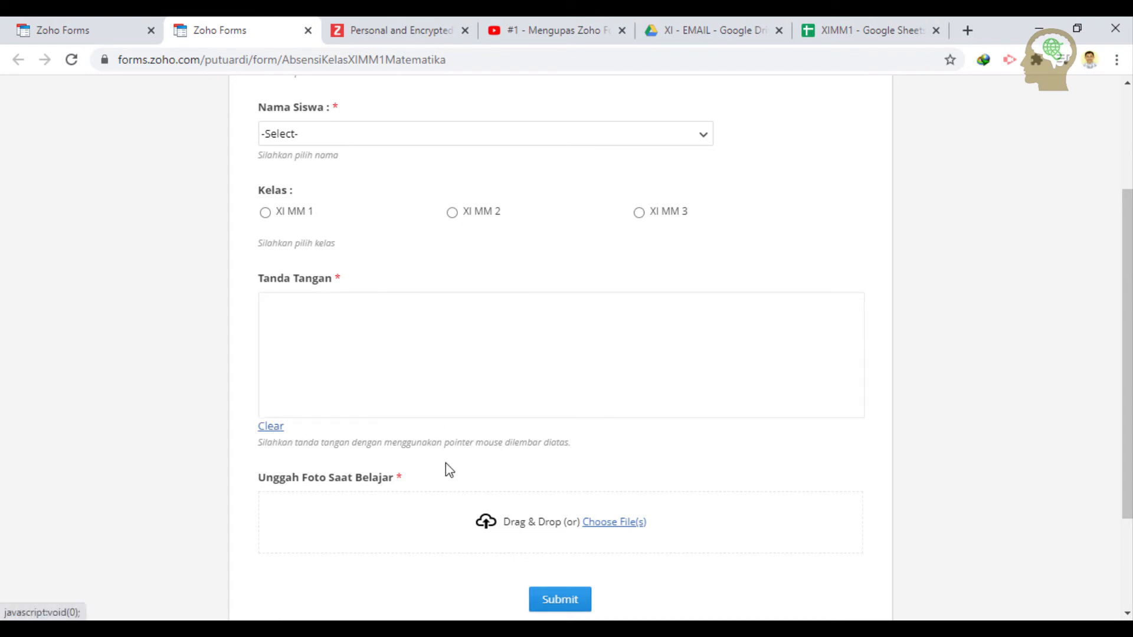
- Test the photo file chooser and No Absensi list, then close the public form tab
click(610, 525)
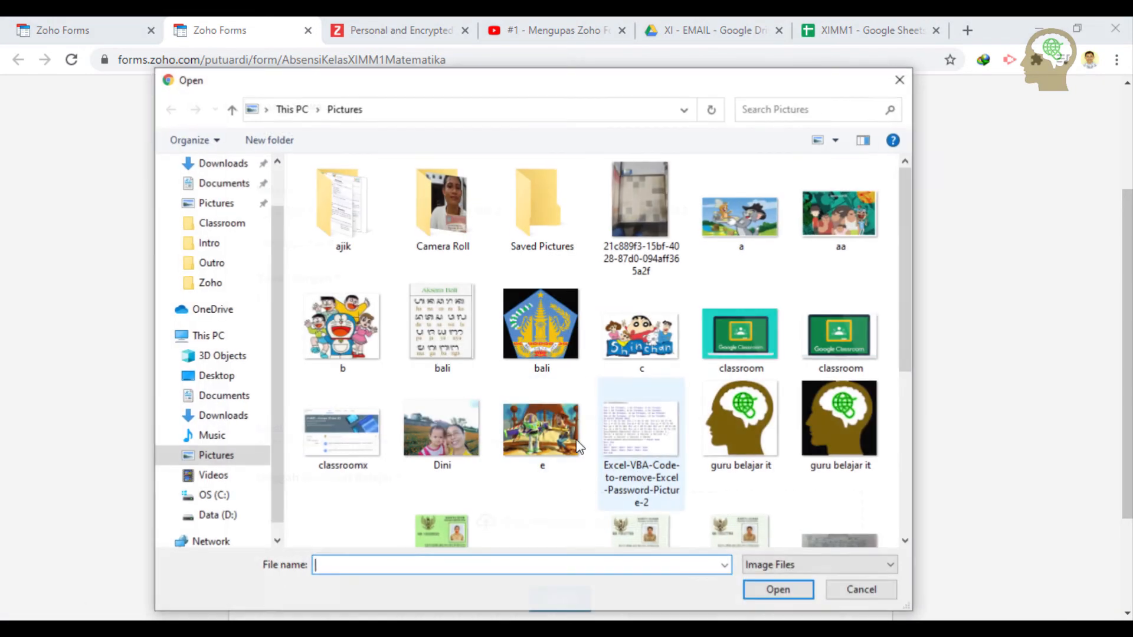
click(900, 79)
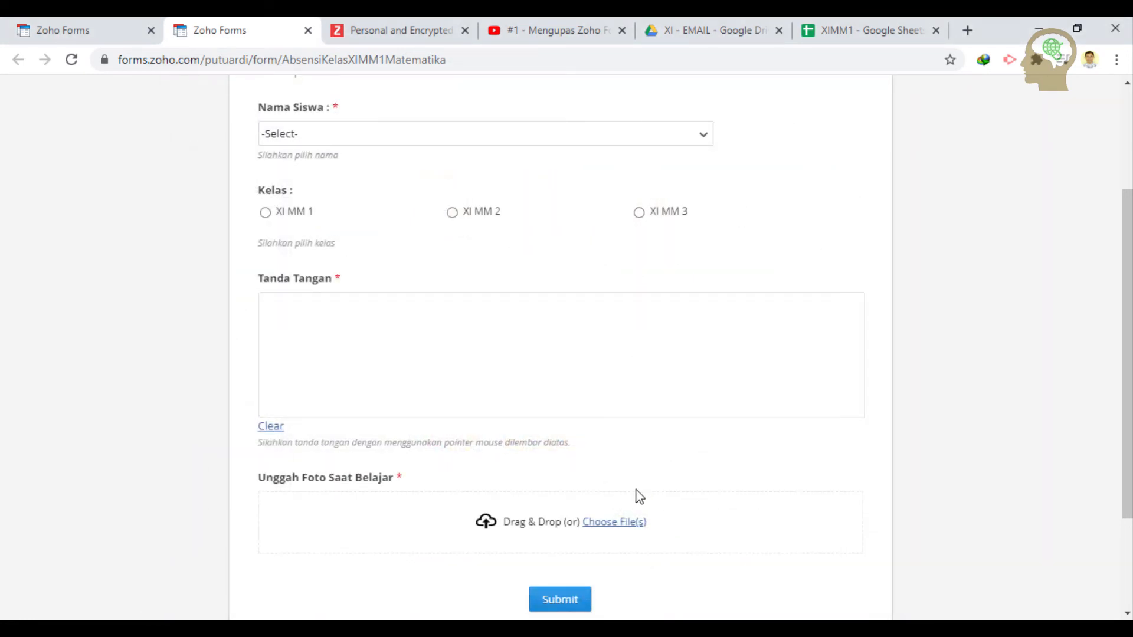
scroll(640, 497, up, 3)
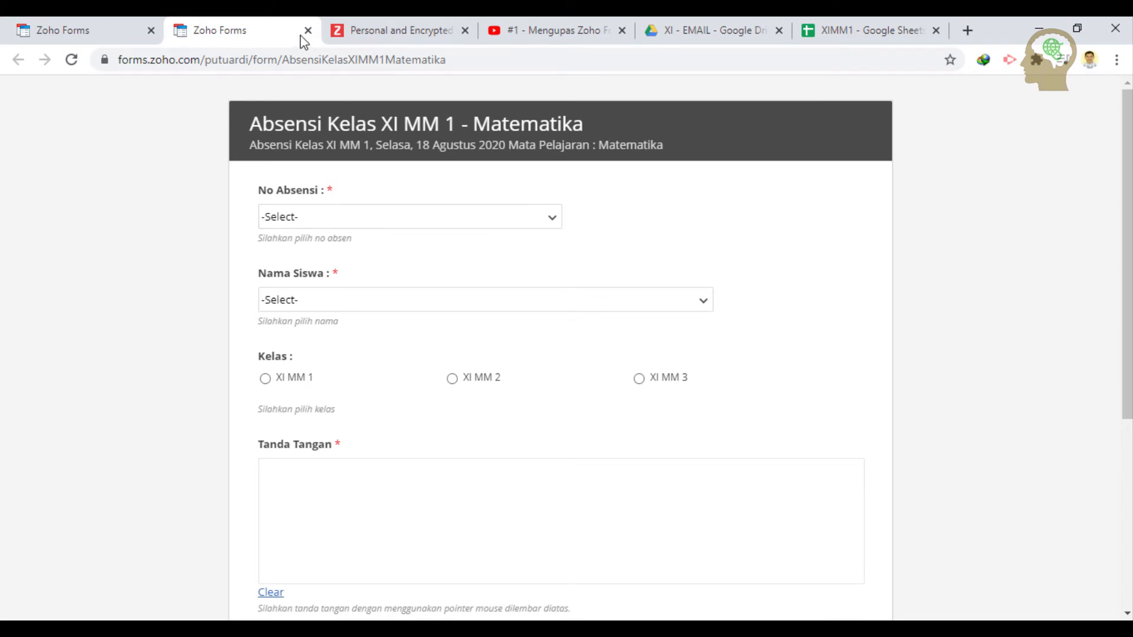
click(321, 217)
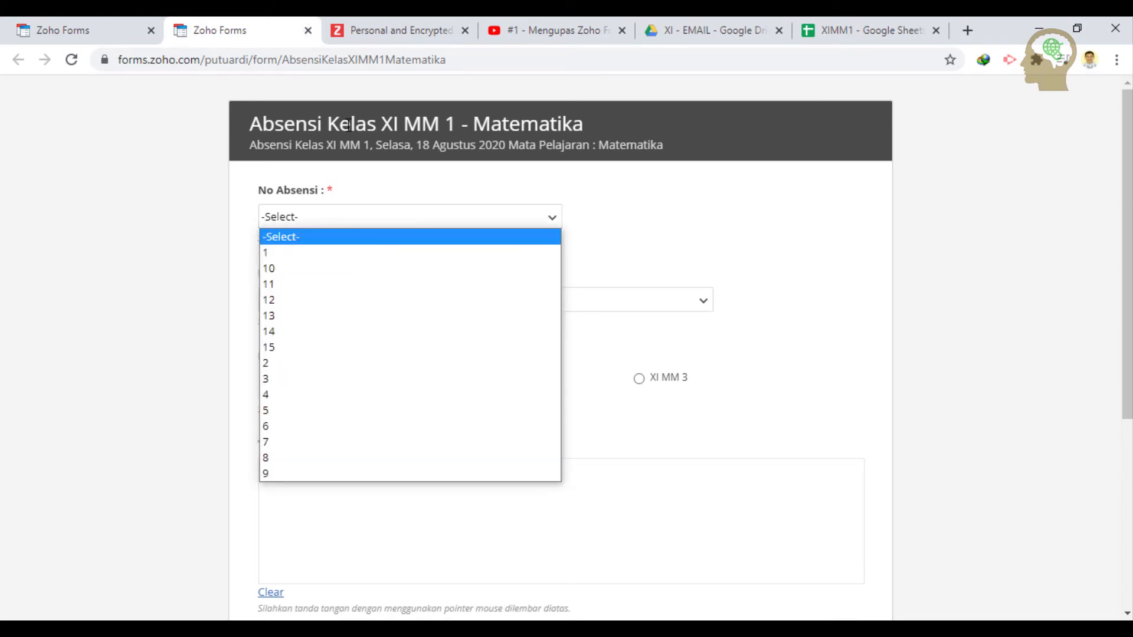
click(307, 30)
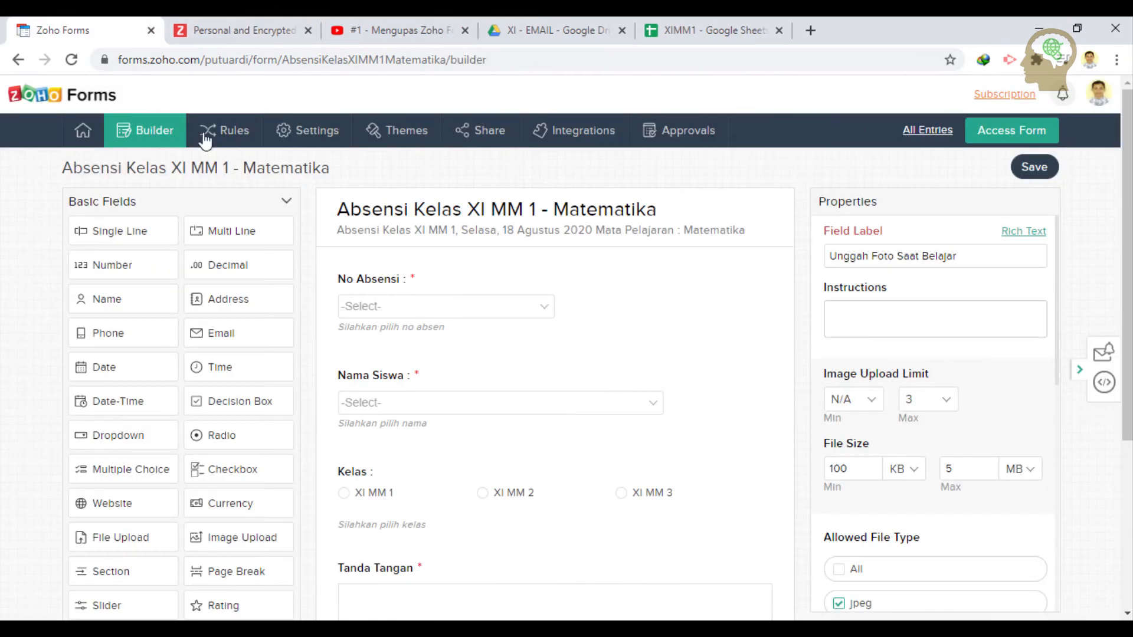
- Select the No Absensi field and make its number choices editable
click(644, 306)
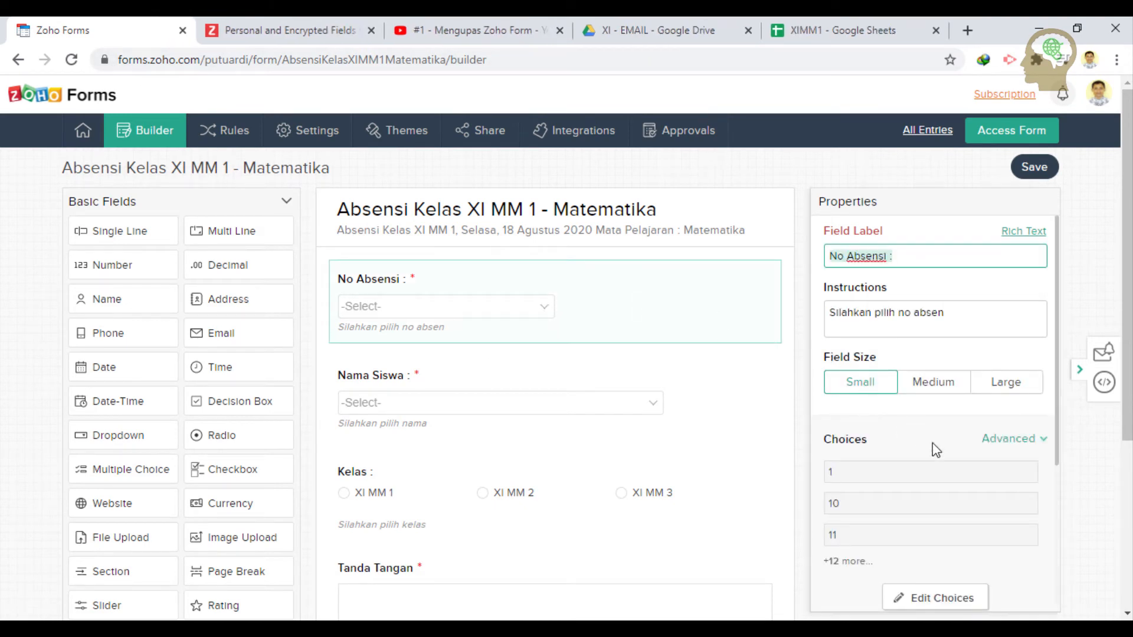
scroll(932, 449, down, 1)
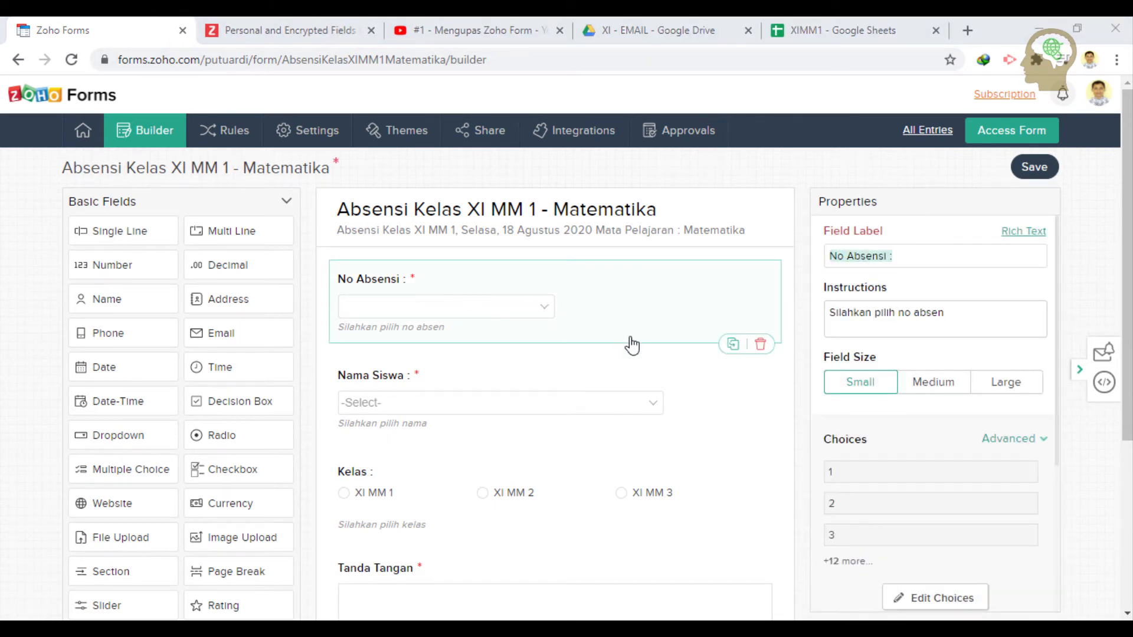
click(658, 313)
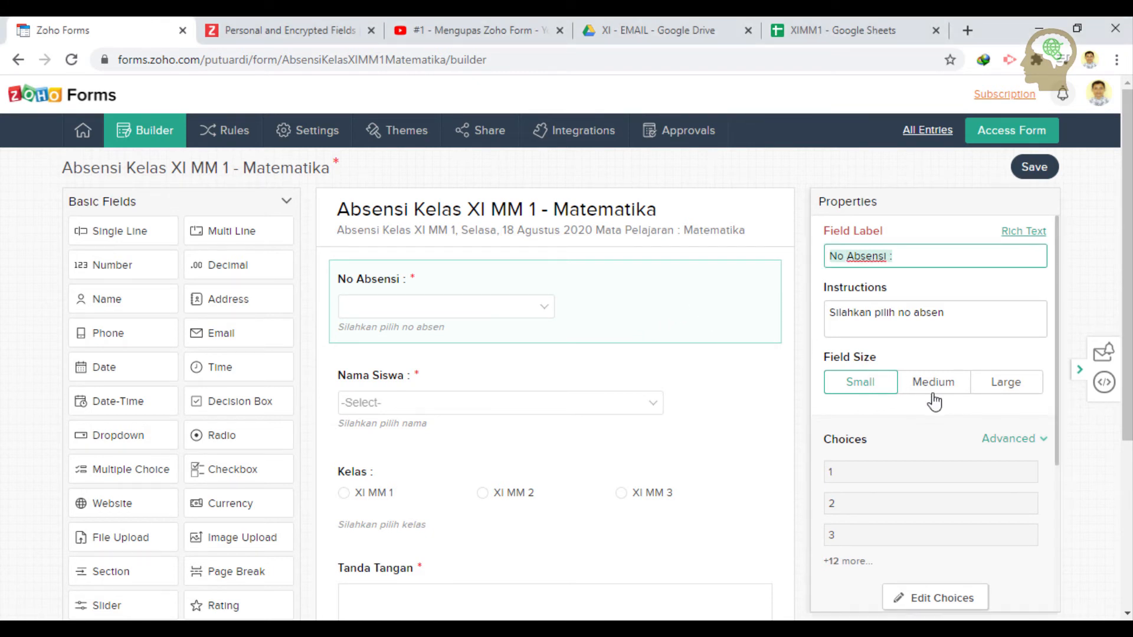
click(1000, 439)
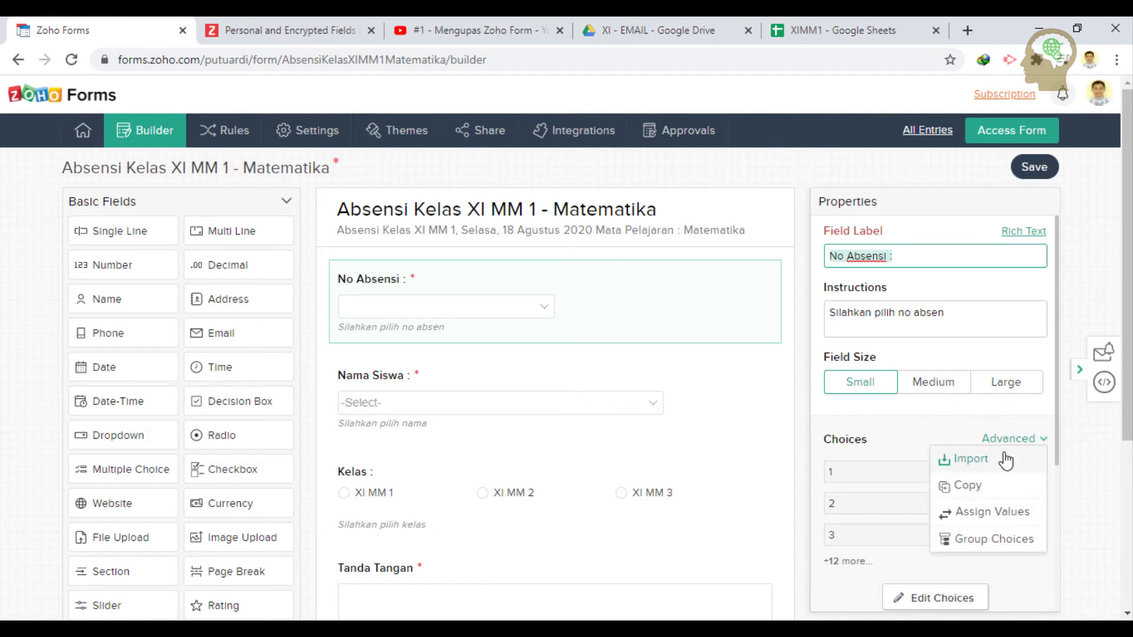
scroll(919, 478, down, 1)
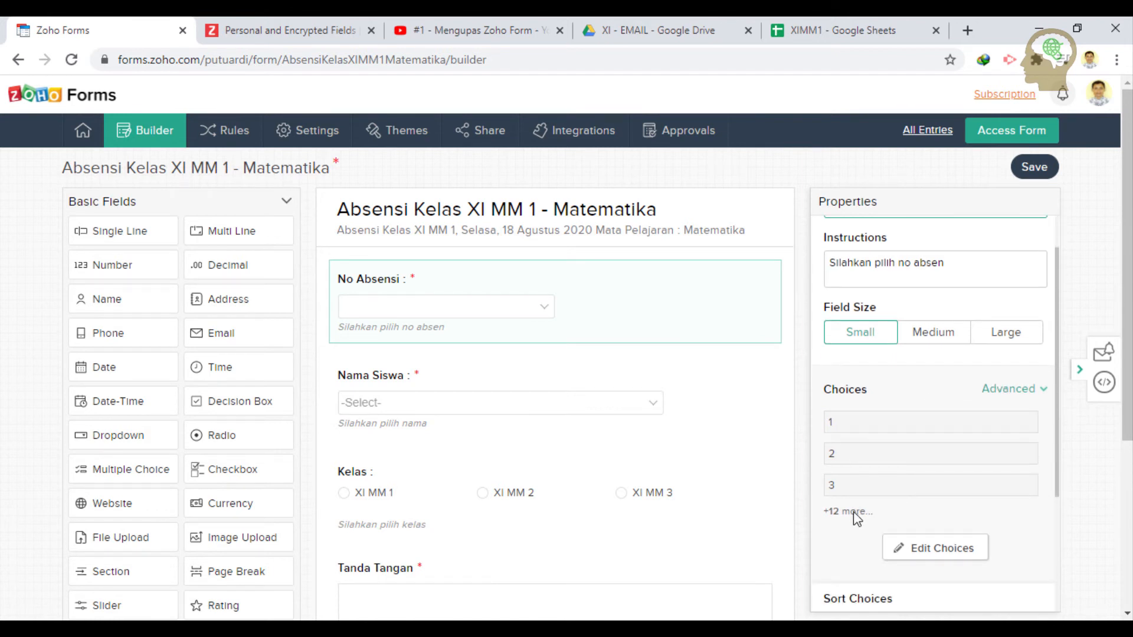
click(924, 551)
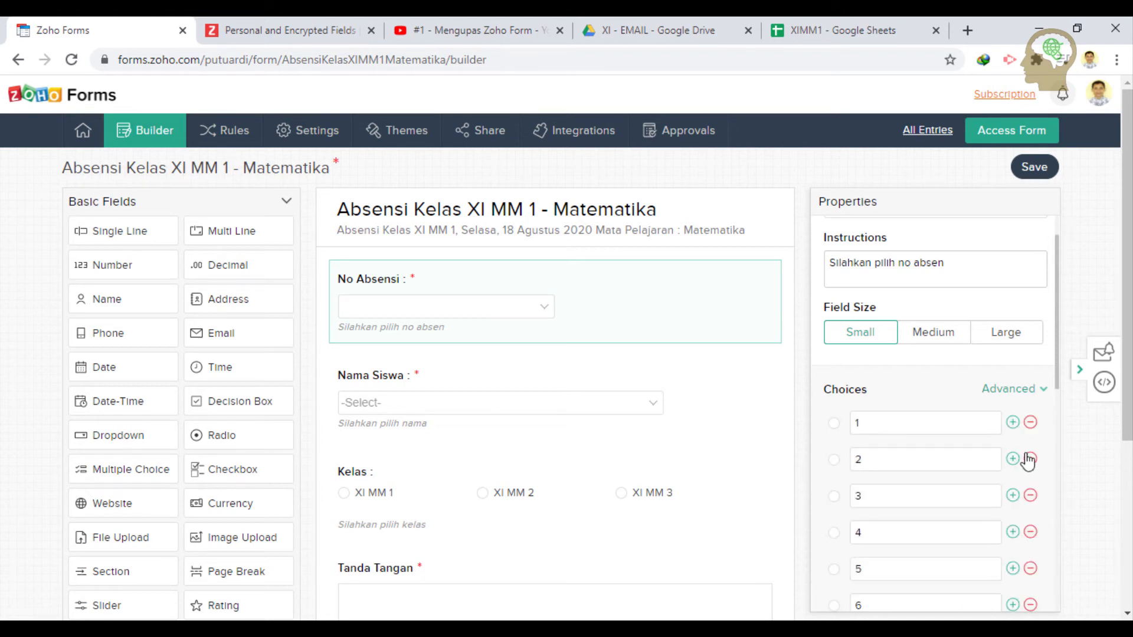
- Delete the extra choices leaving only 1, then open the Import choices box
click(1029, 459)
click(1029, 460)
click(1029, 460)
click(1030, 460)
click(1029, 460)
click(1029, 460)
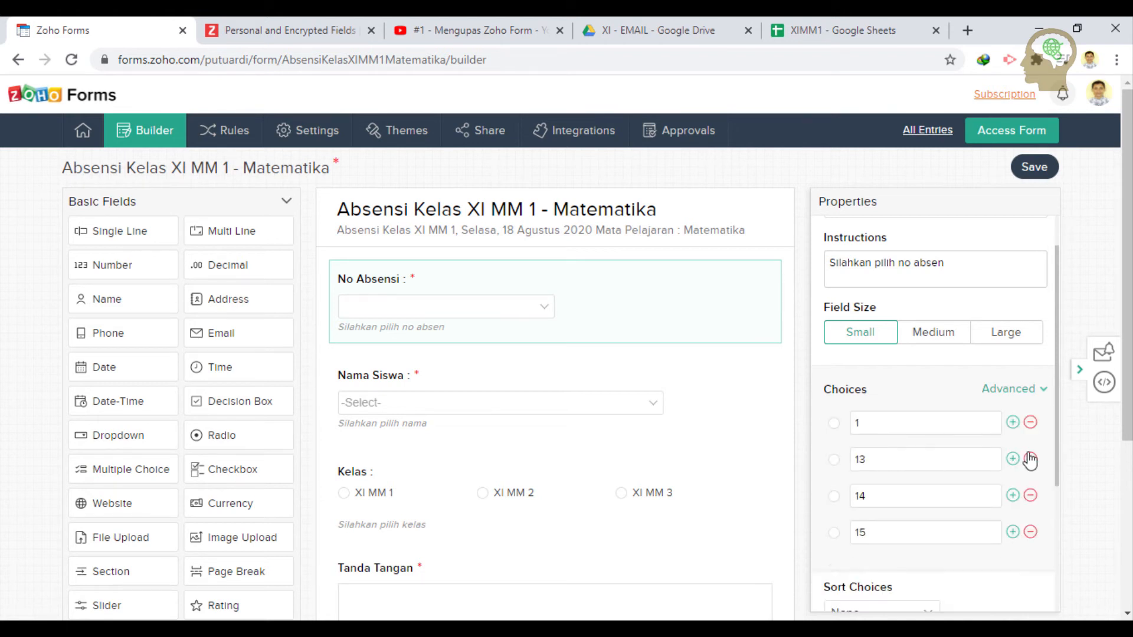
click(1030, 459)
click(1030, 459)
click(1029, 459)
click(1027, 398)
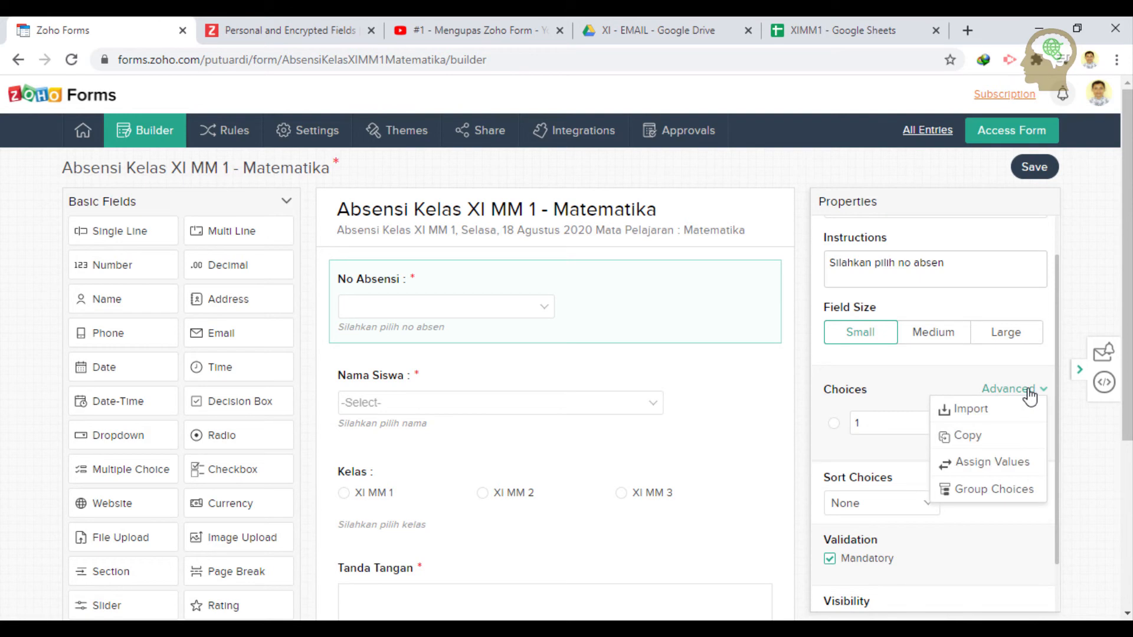
click(1009, 416)
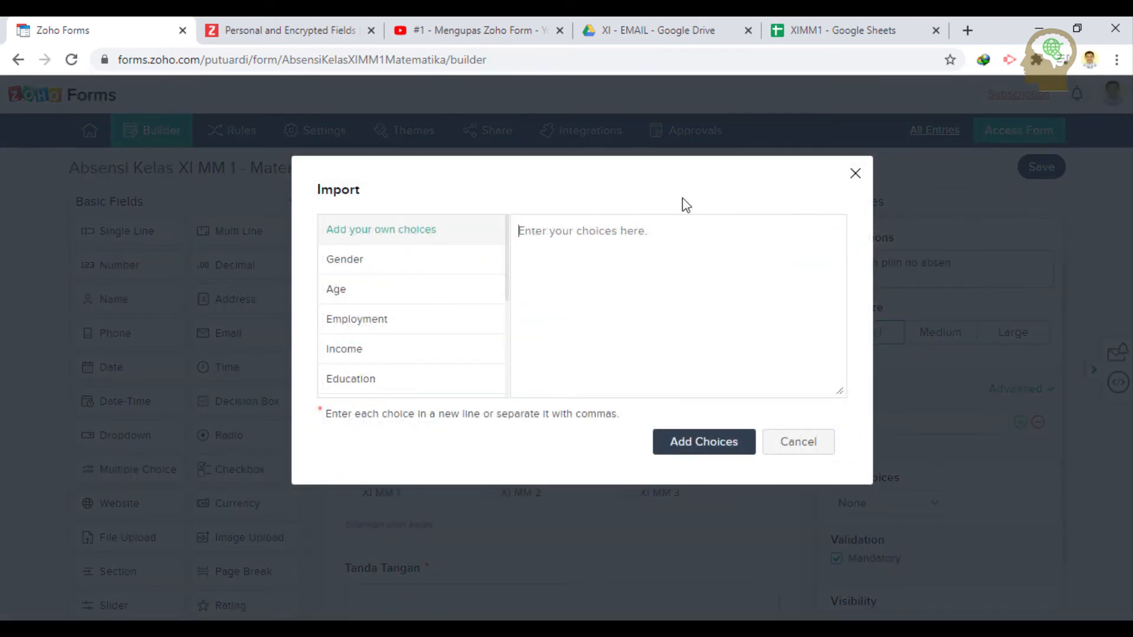
- Copy numbers 1–35 from cells A4:A38 of the XIMM1 sheet and return to Zoho Forms
click(812, 18)
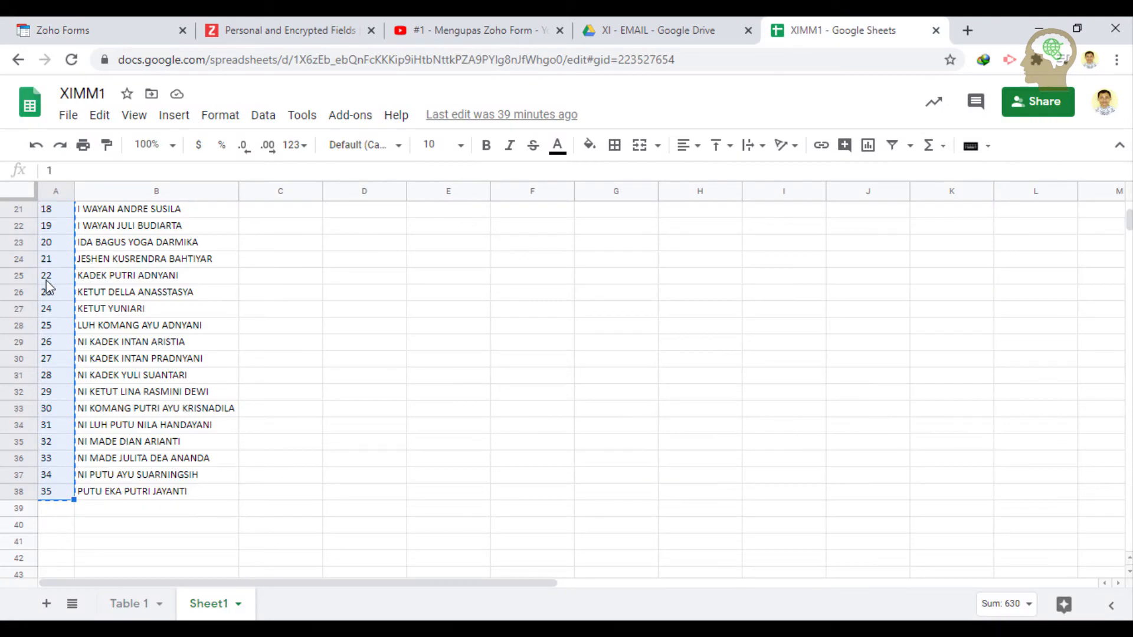
scroll(47, 287, up, 7)
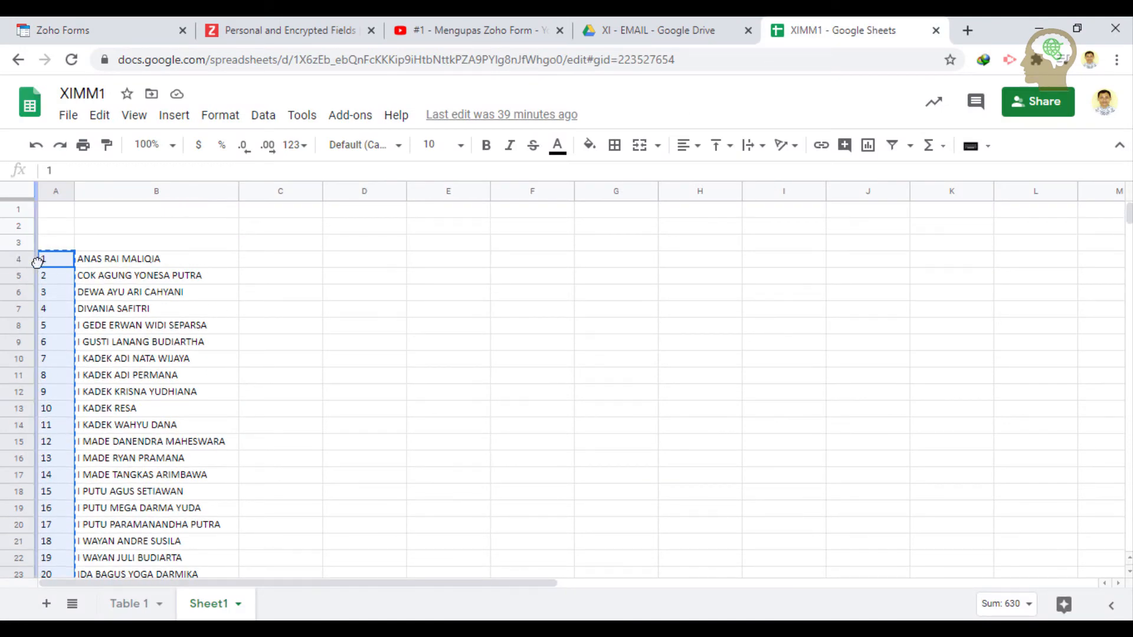
click(37, 262)
click(61, 264)
scroll(113, 403, down, 5)
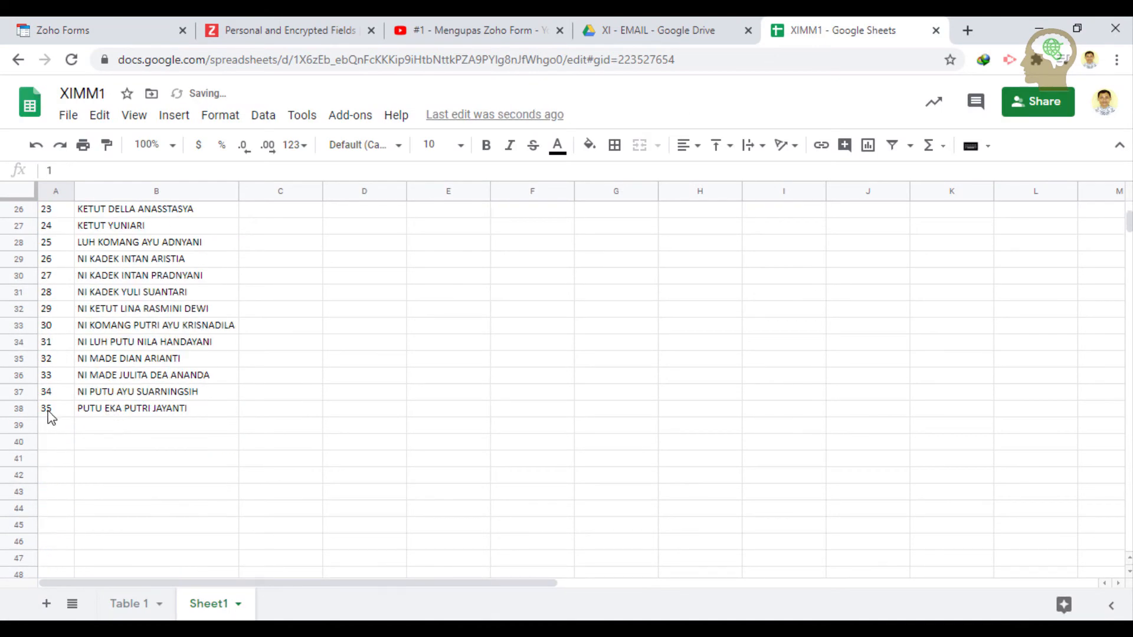
shift+click(48, 411)
key(ctrl+c)
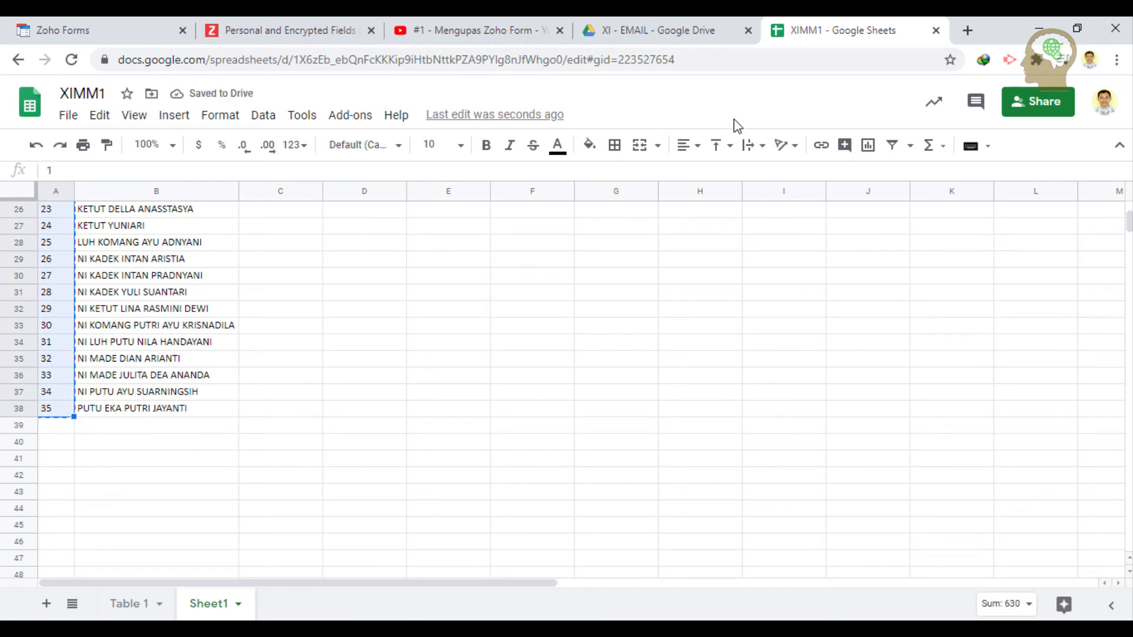
click(147, 29)
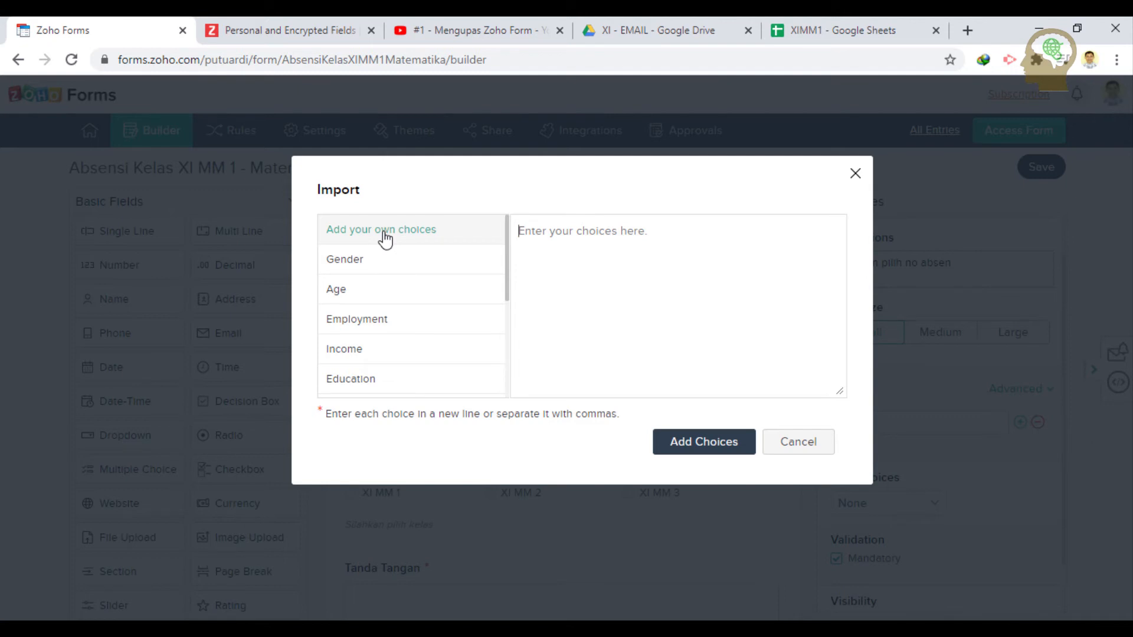
- Paste the numbers 1–35 into the import box and add them as choices
right_click(574, 230)
click(646, 368)
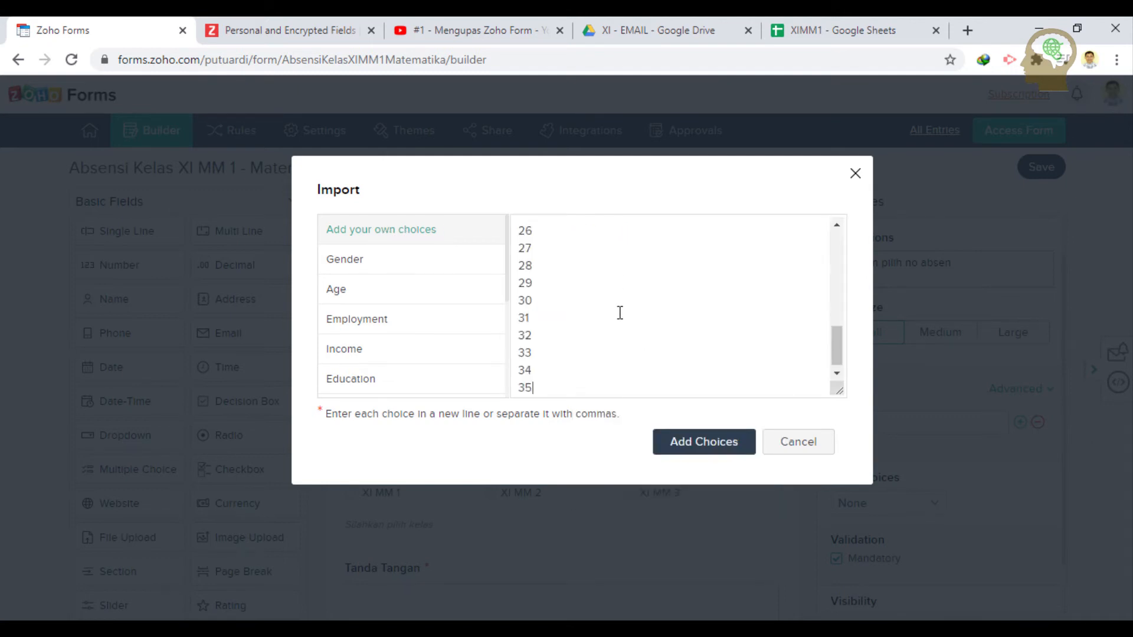
click(700, 443)
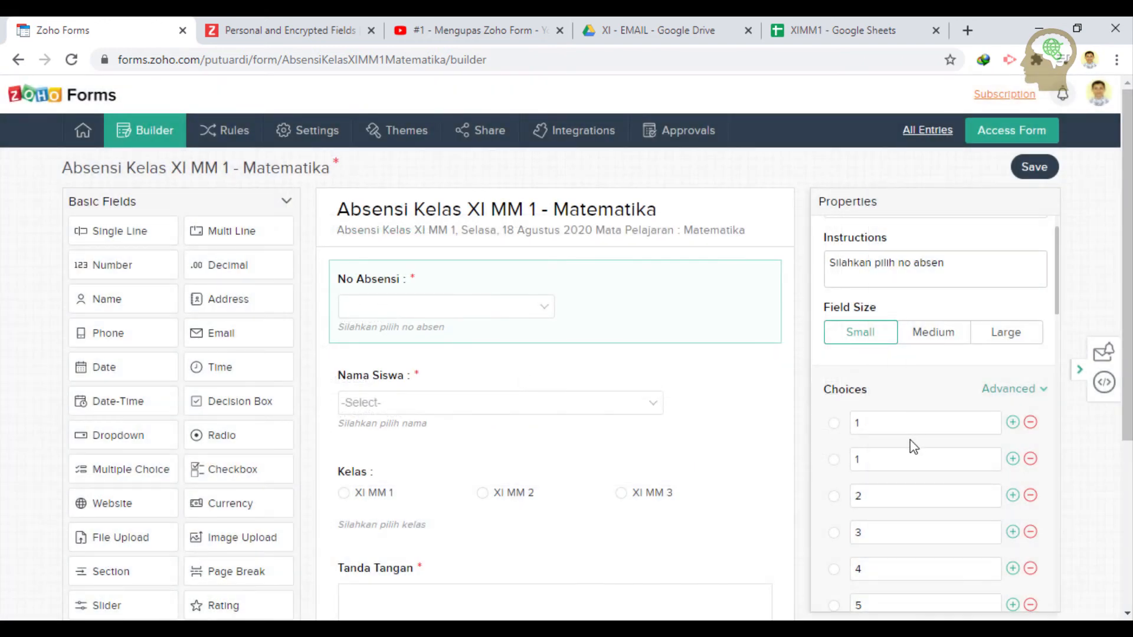
- Remove the duplicate 1 from No Absensi, then select the Nama Siswa field
click(1030, 423)
scroll(905, 423, down, 9)
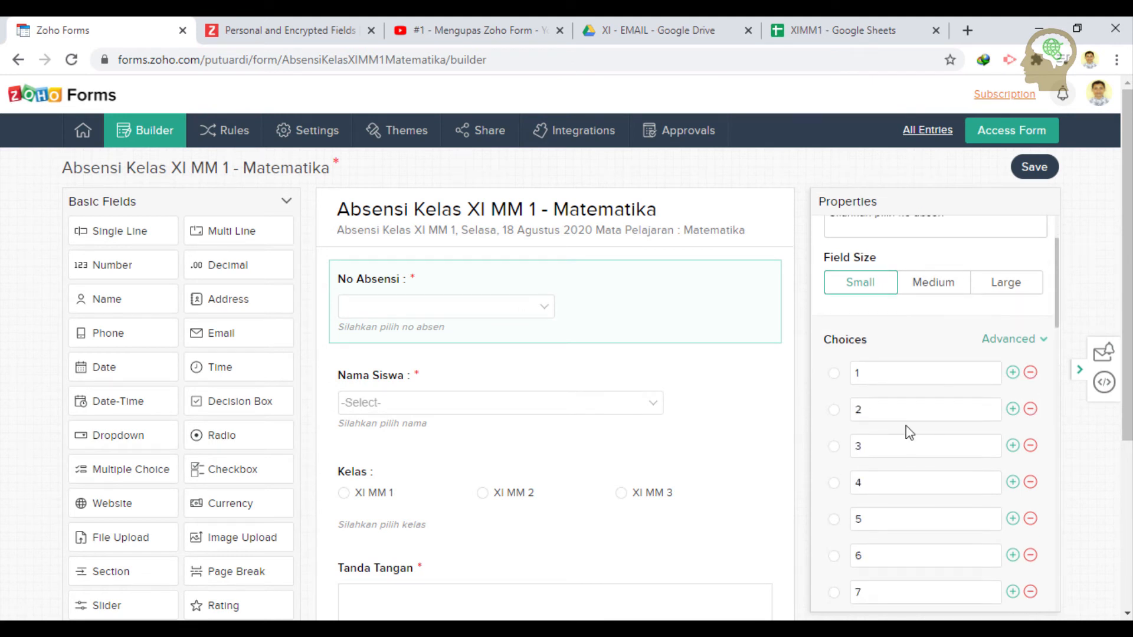
scroll(905, 437, down, 10)
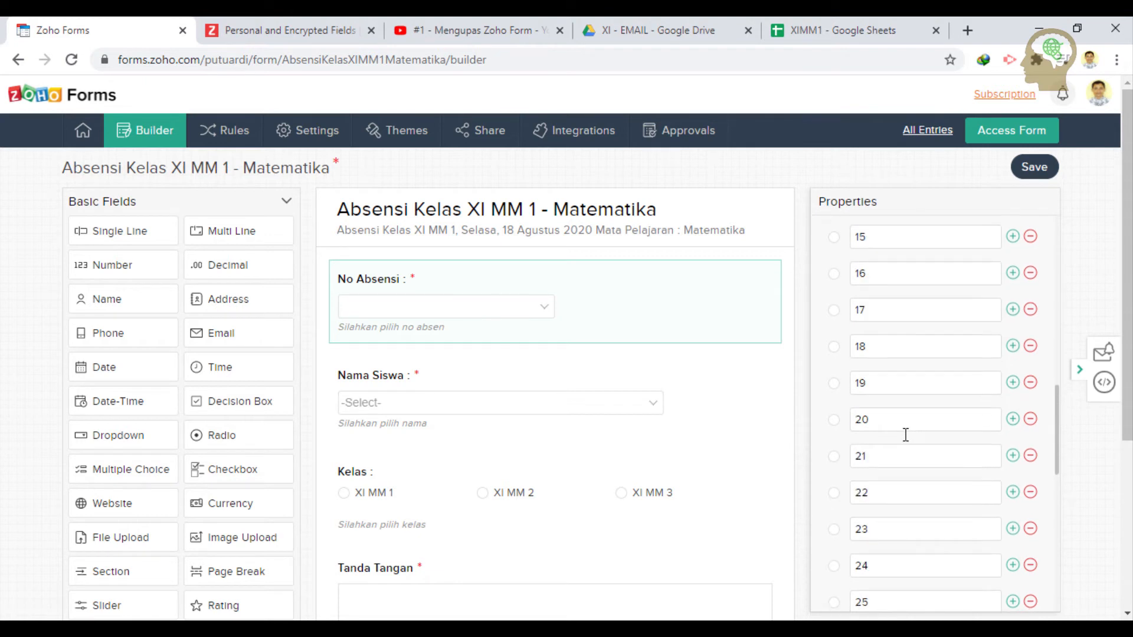
scroll(905, 437, down, 3)
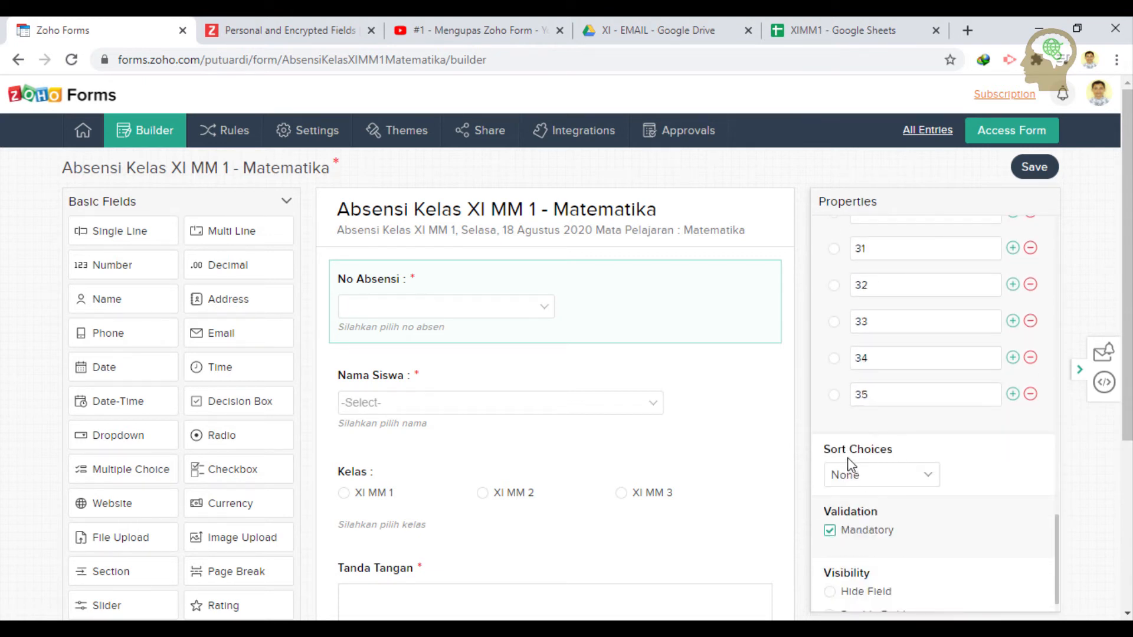
click(721, 383)
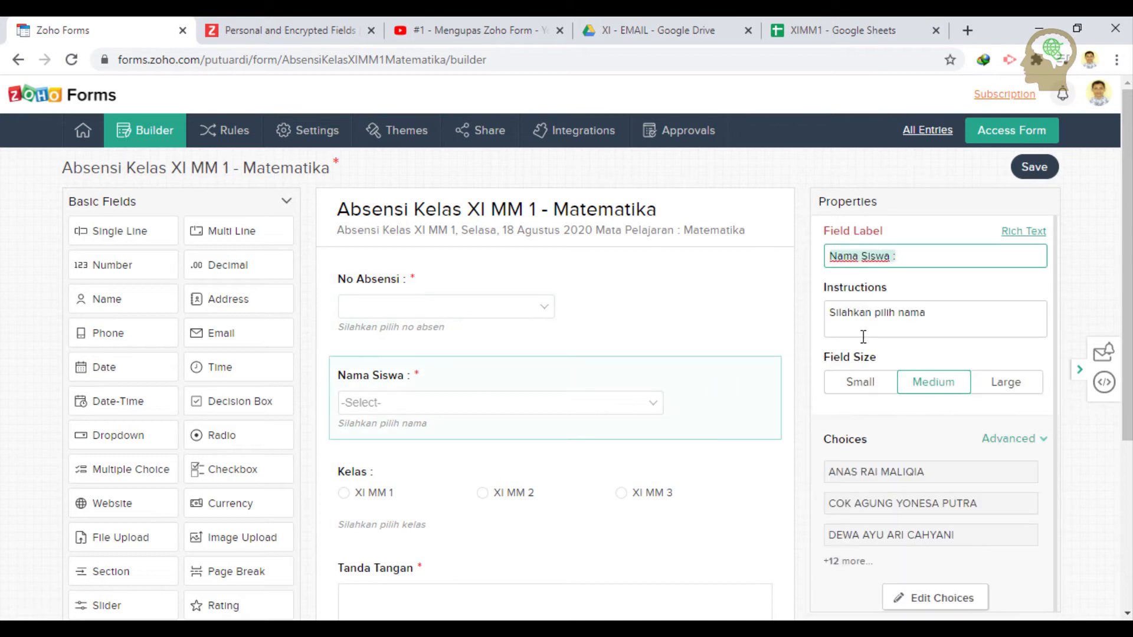
- Make the Nama Siswa name choices editable and open Advanced > Import for them
scroll(935, 382, down, 1)
click(1021, 416)
click(1022, 417)
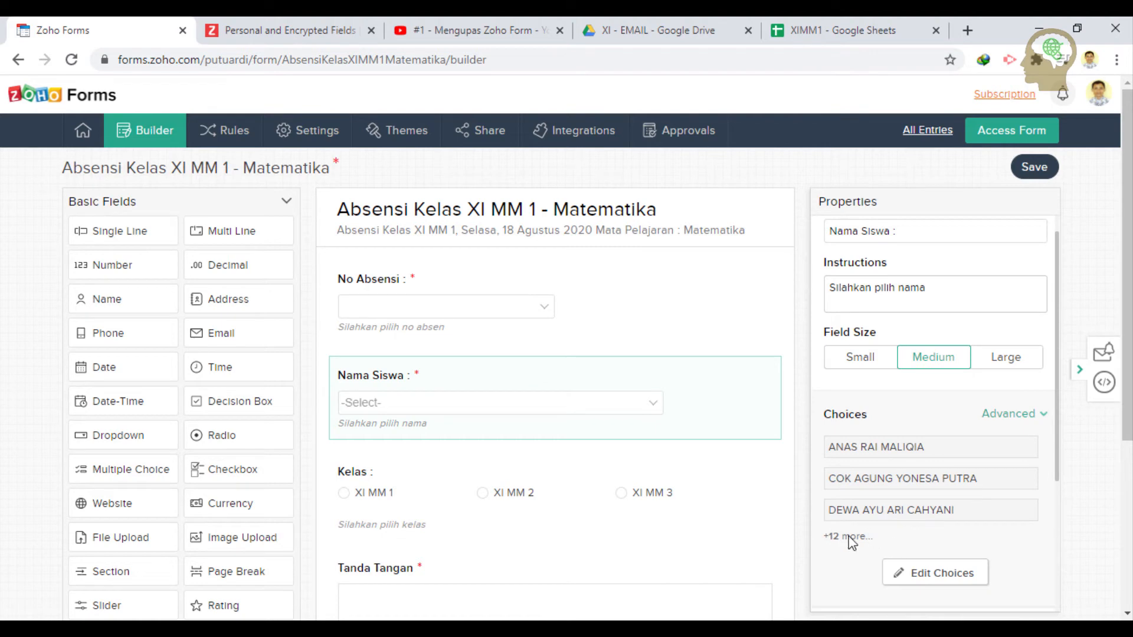
click(917, 573)
scroll(950, 495, down, 4)
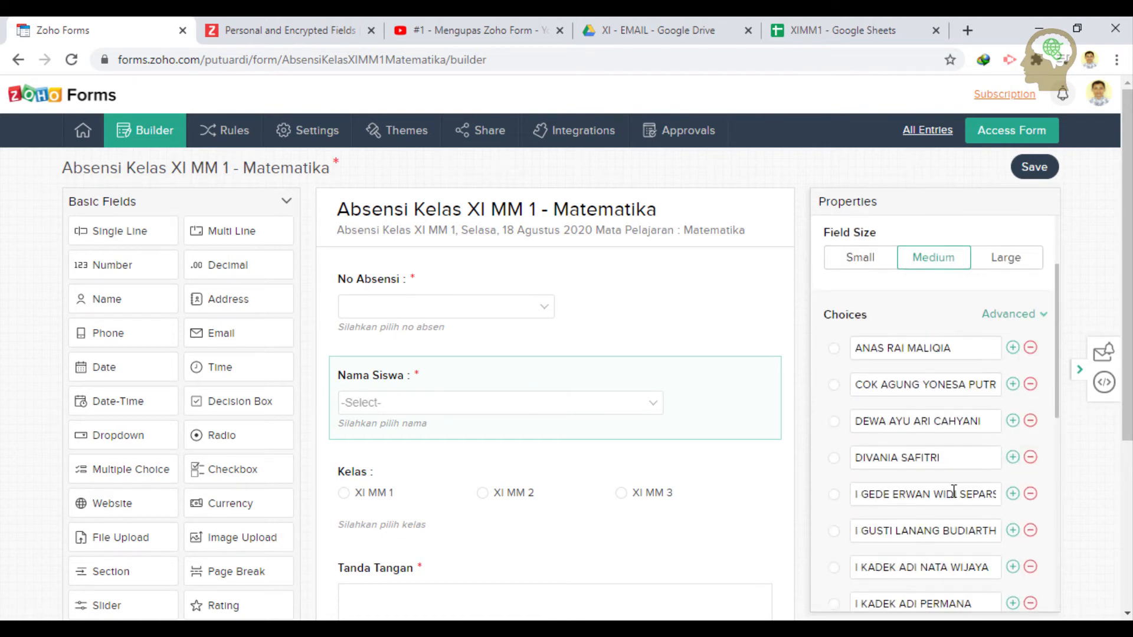
scroll(954, 490, down, 4)
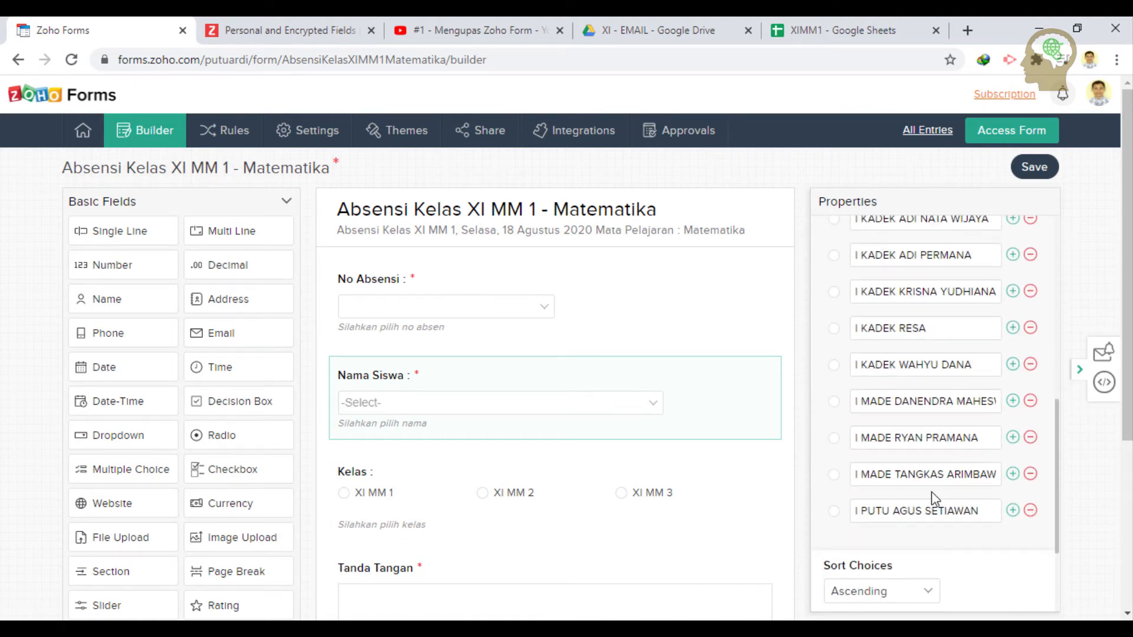
scroll(934, 499, up, 8)
click(1029, 438)
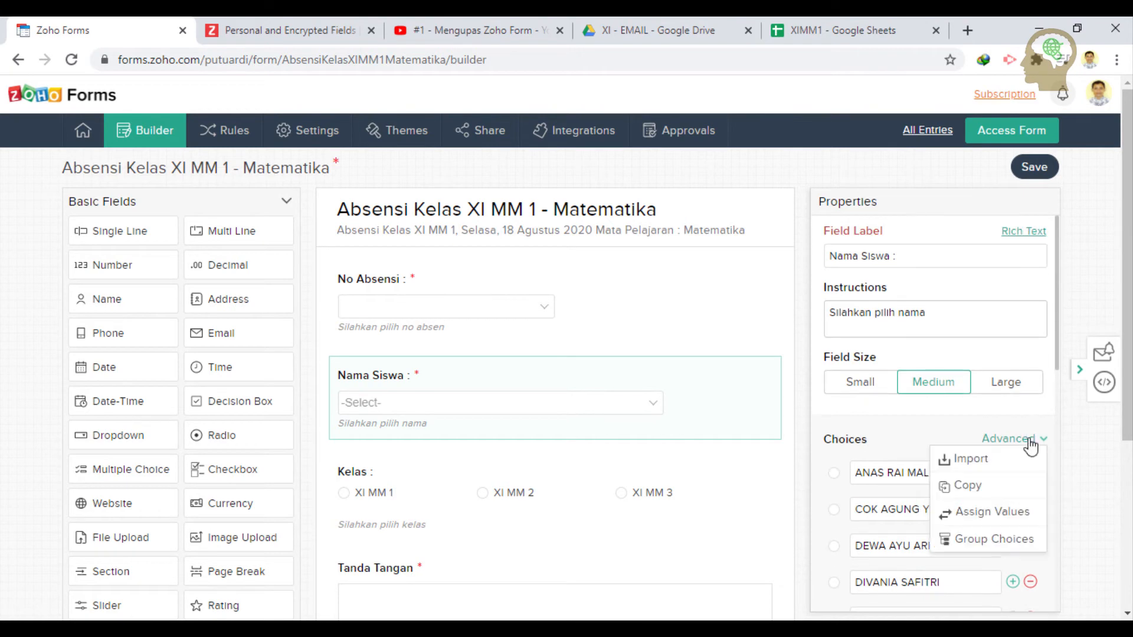
click(968, 458)
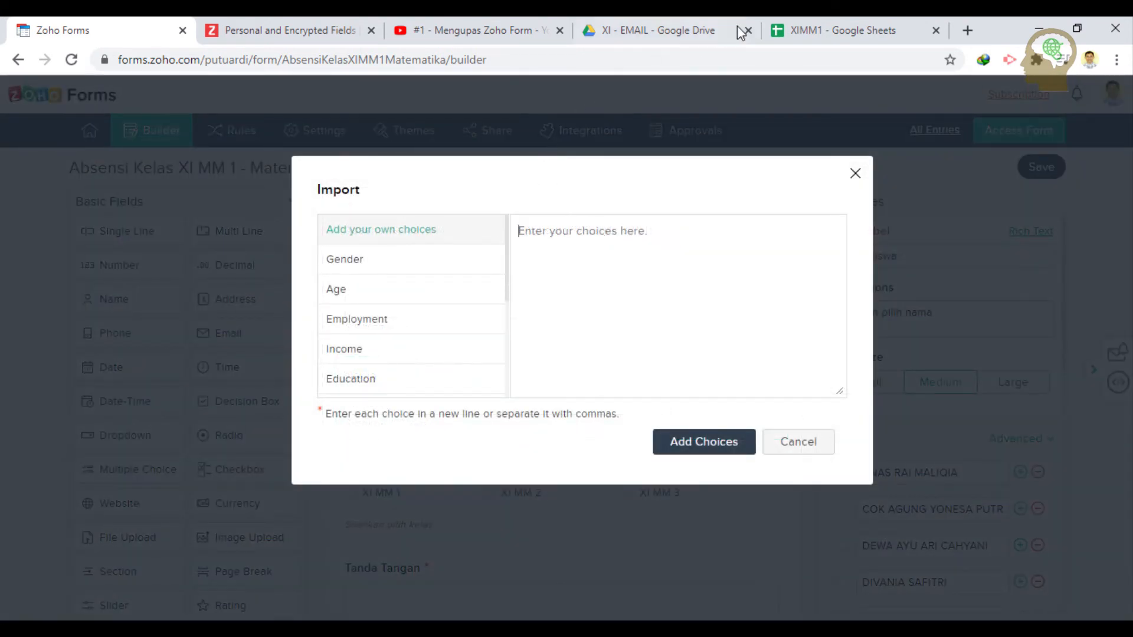
- Copy student names 16–35 (B19:B38) from XIMM1 and return to the Zoho Forms import box
click(823, 26)
scroll(166, 380, up, 5)
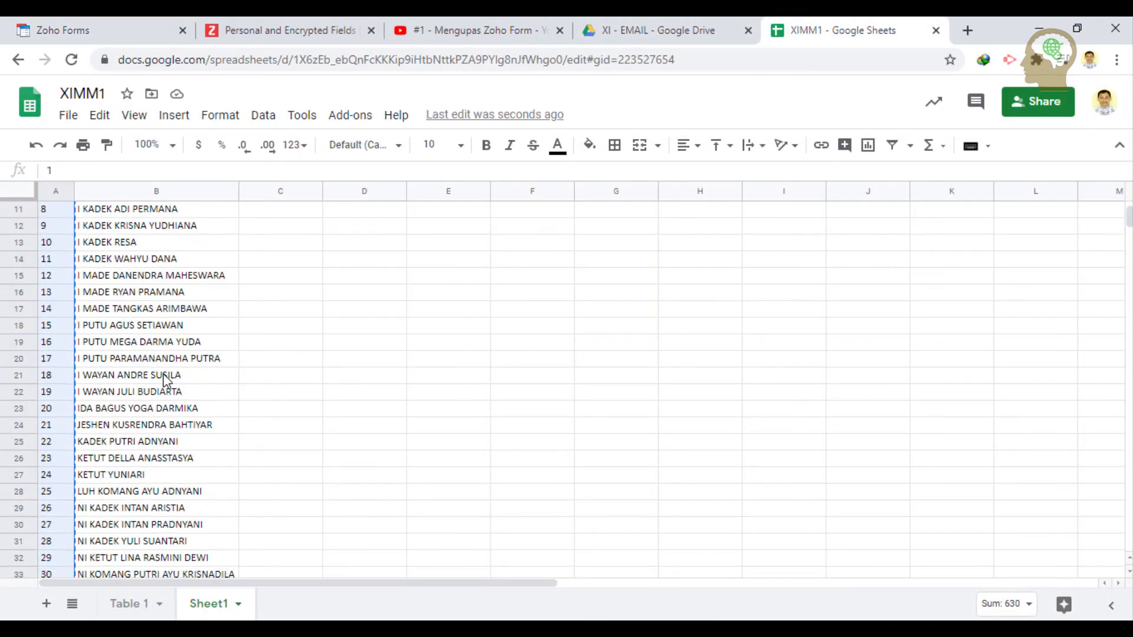
click(138, 348)
scroll(161, 439, down, 3)
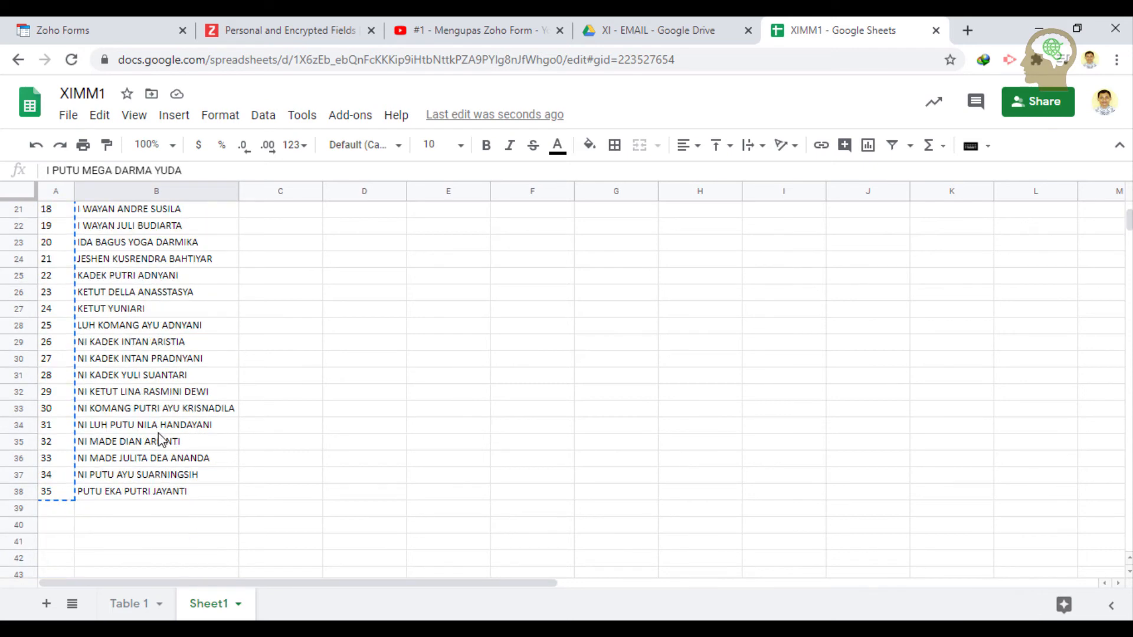
shift+click(140, 493)
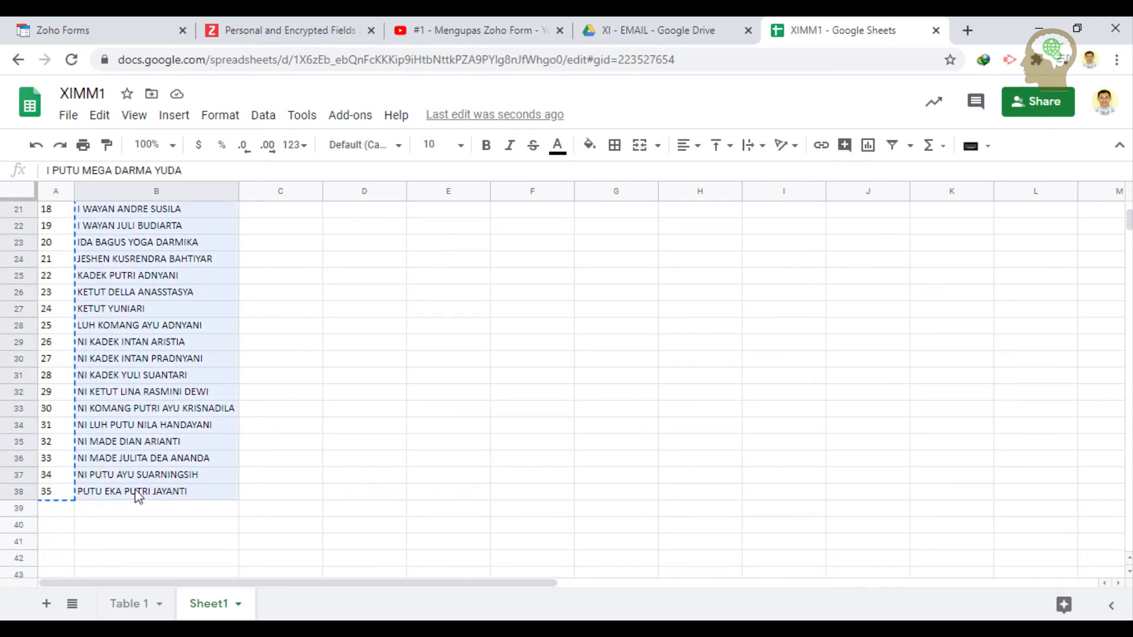
right_click(162, 431)
click(239, 175)
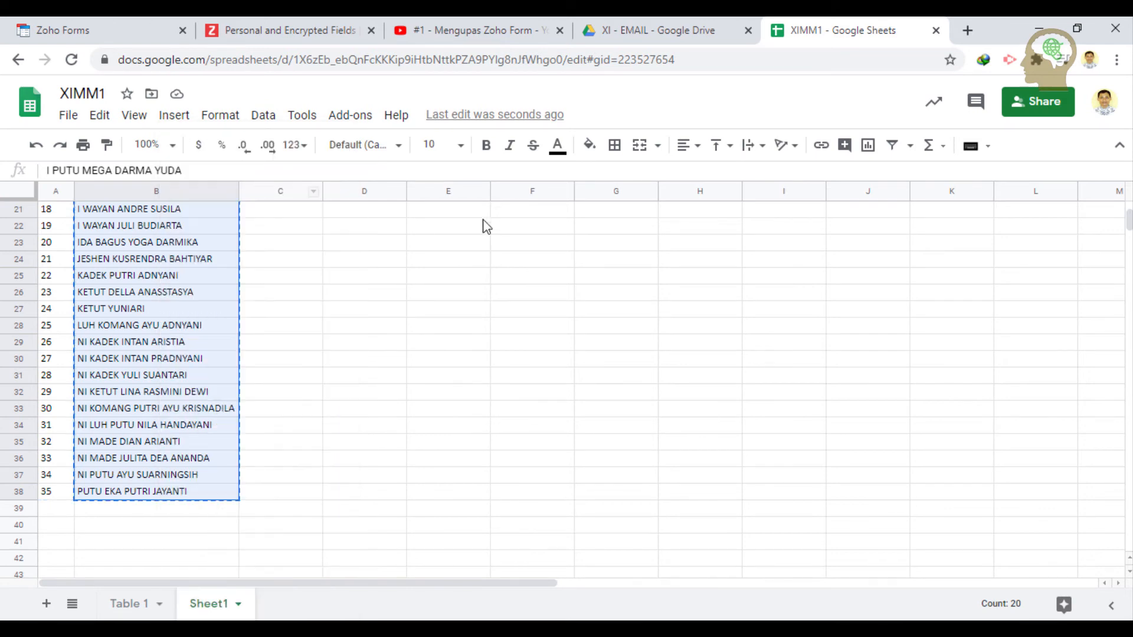
key(ctrl+1)
right_click(617, 283)
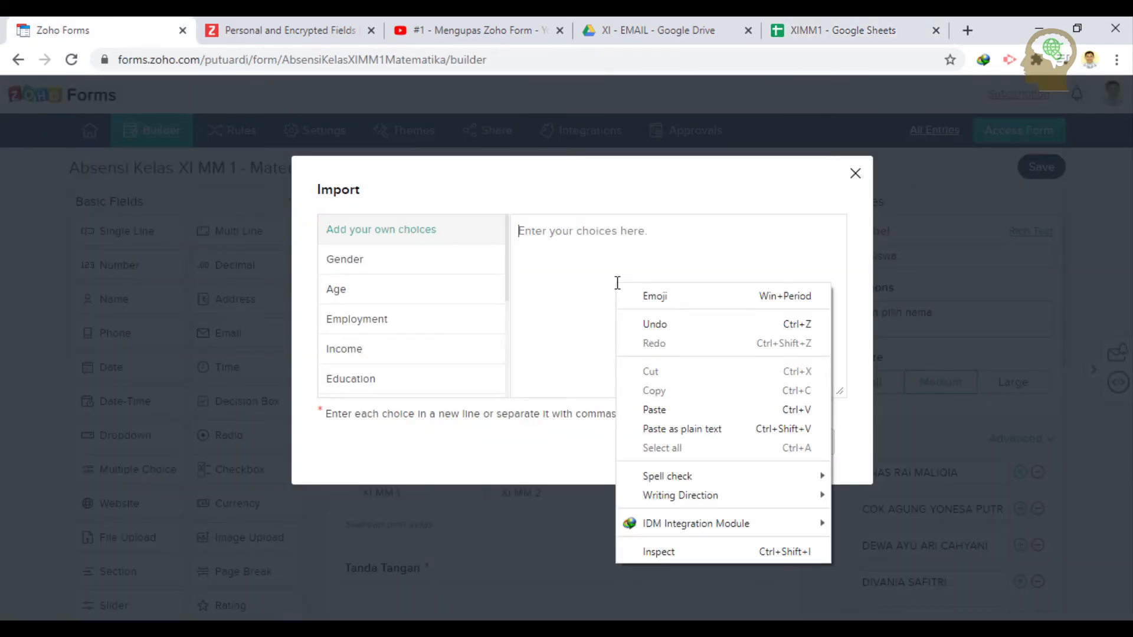
- Paste the 20 student names as plain text into the Nama Siswa choices, add them, and save
click(654, 436)
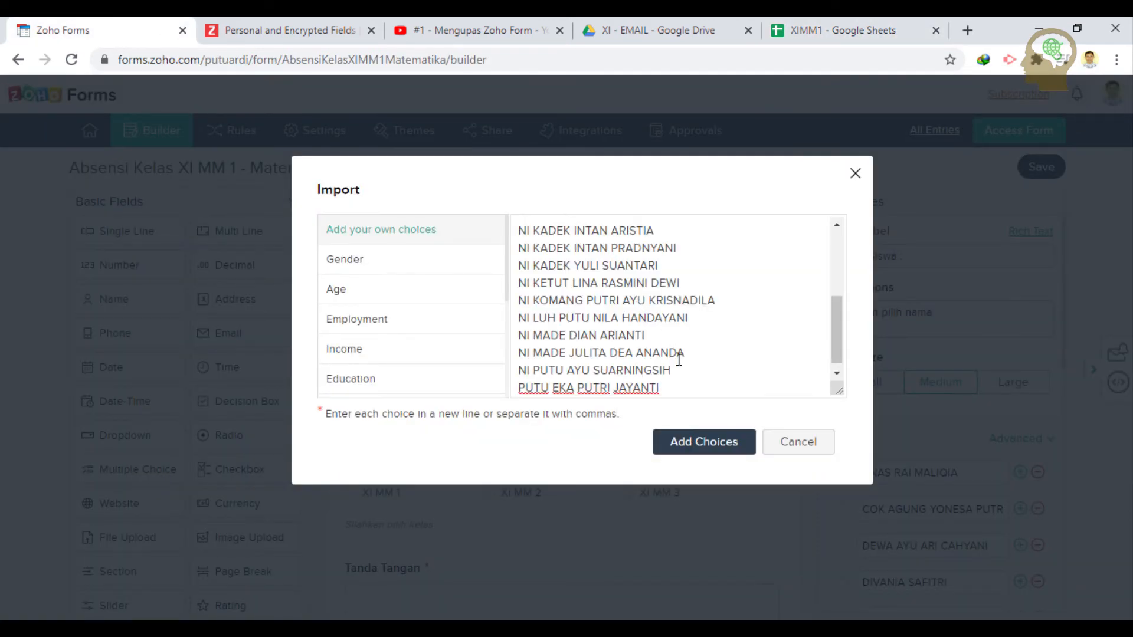
click(698, 443)
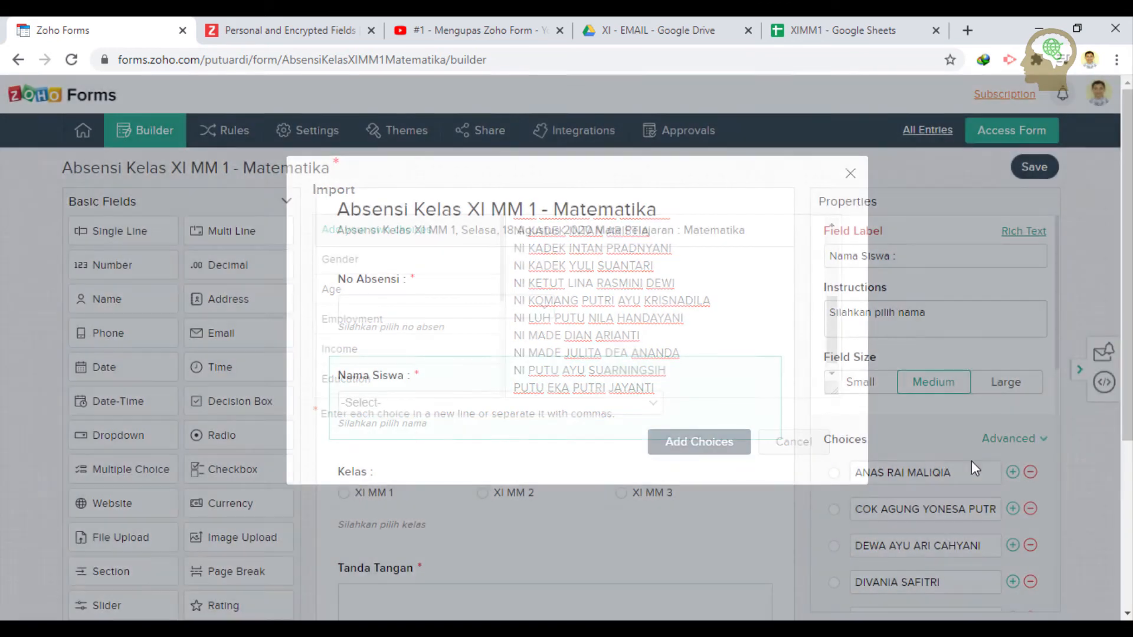
scroll(989, 455, down, 3)
scroll(989, 454, down, 5)
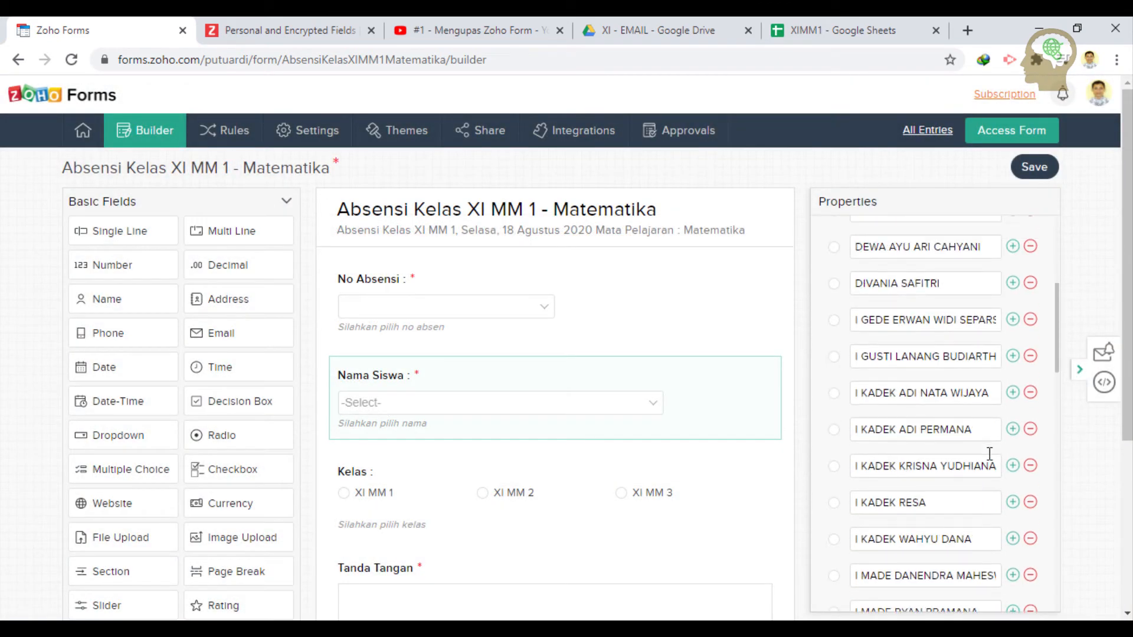
scroll(970, 459, down, 9)
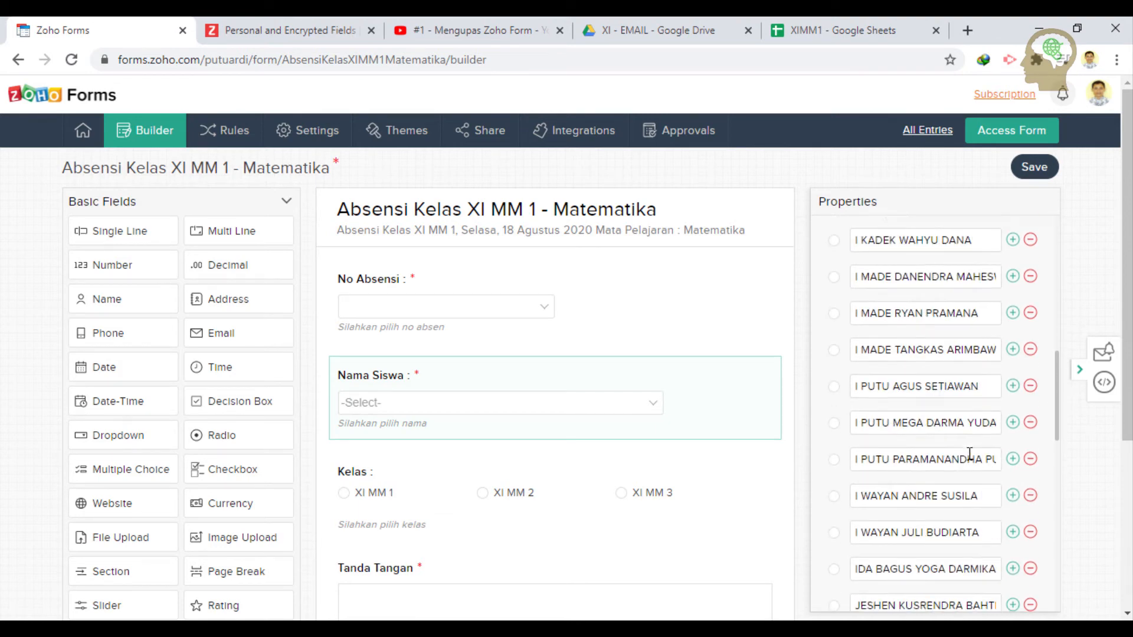
scroll(969, 453, down, 4)
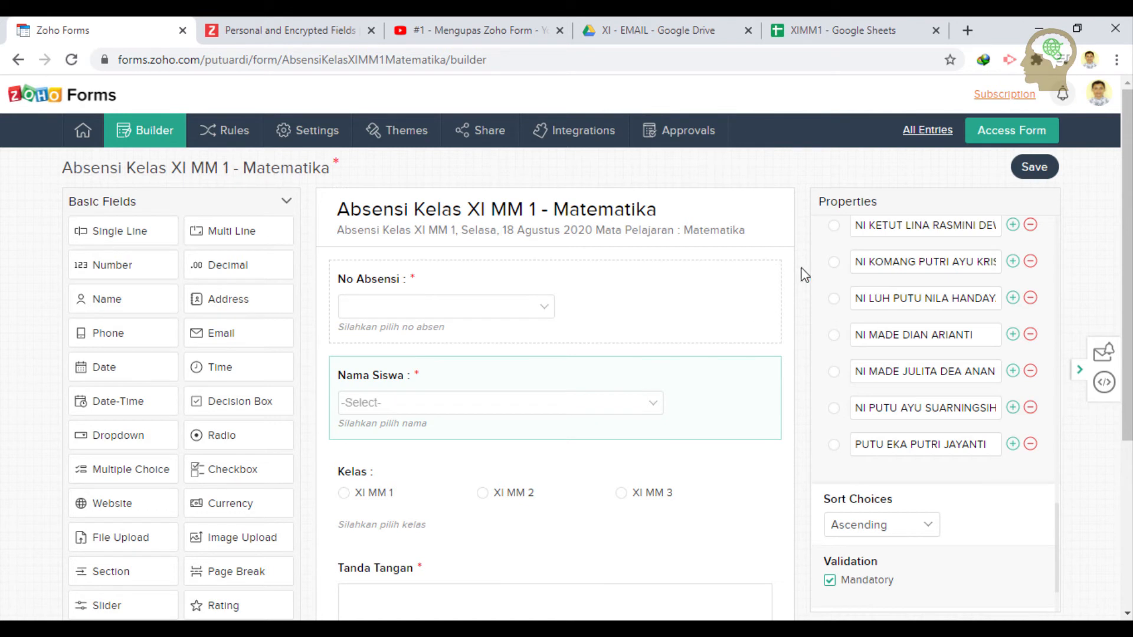
click(1045, 172)
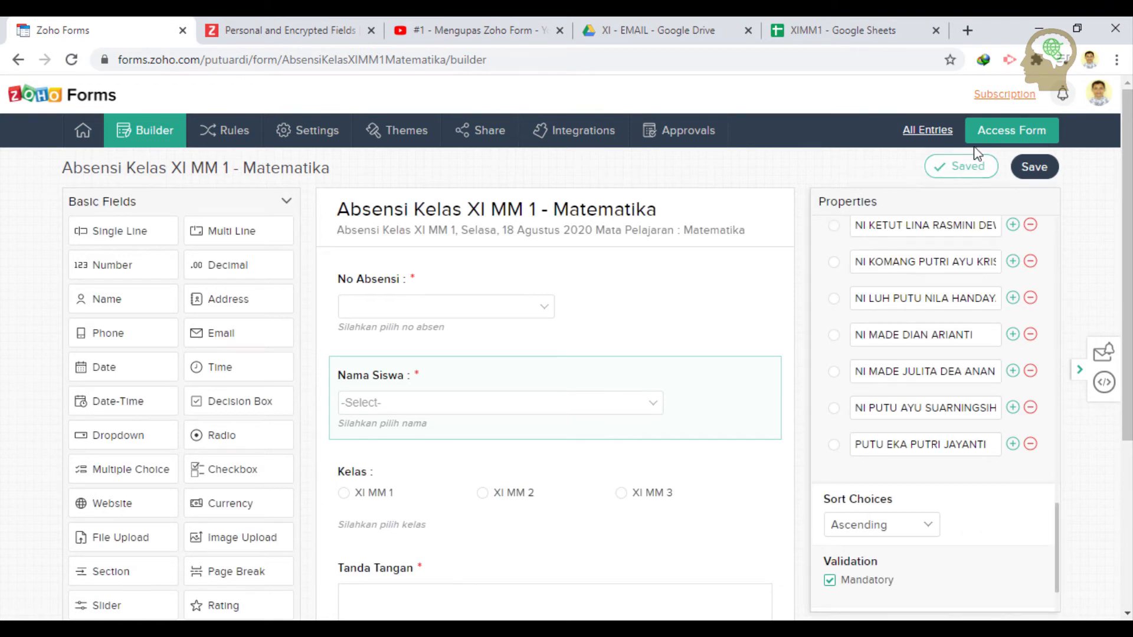
click(1030, 137)
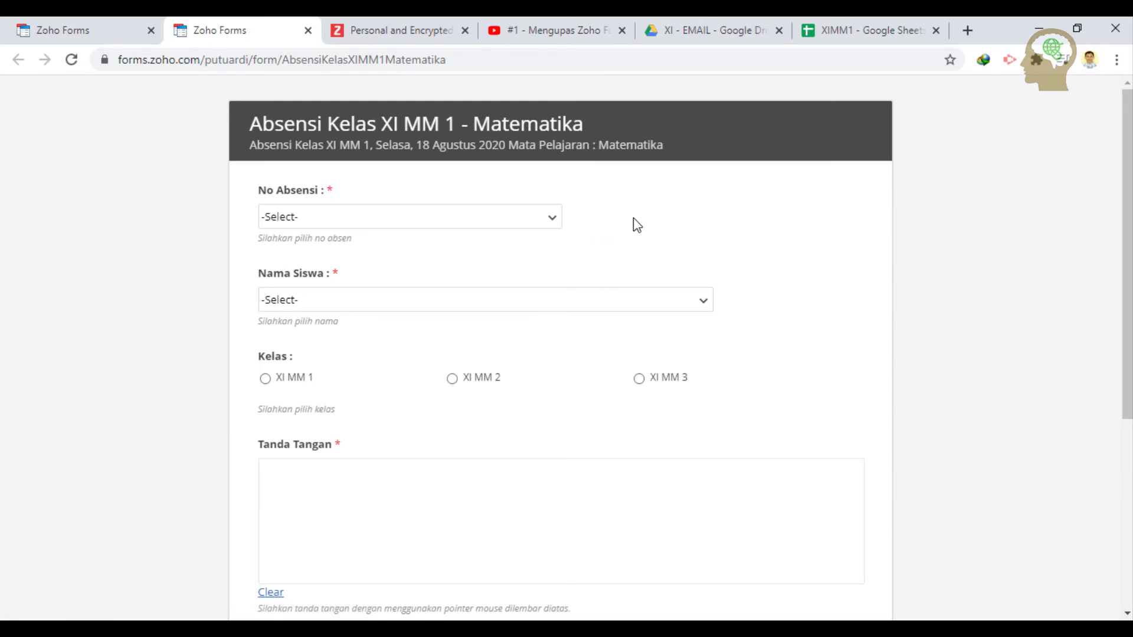
click(475, 222)
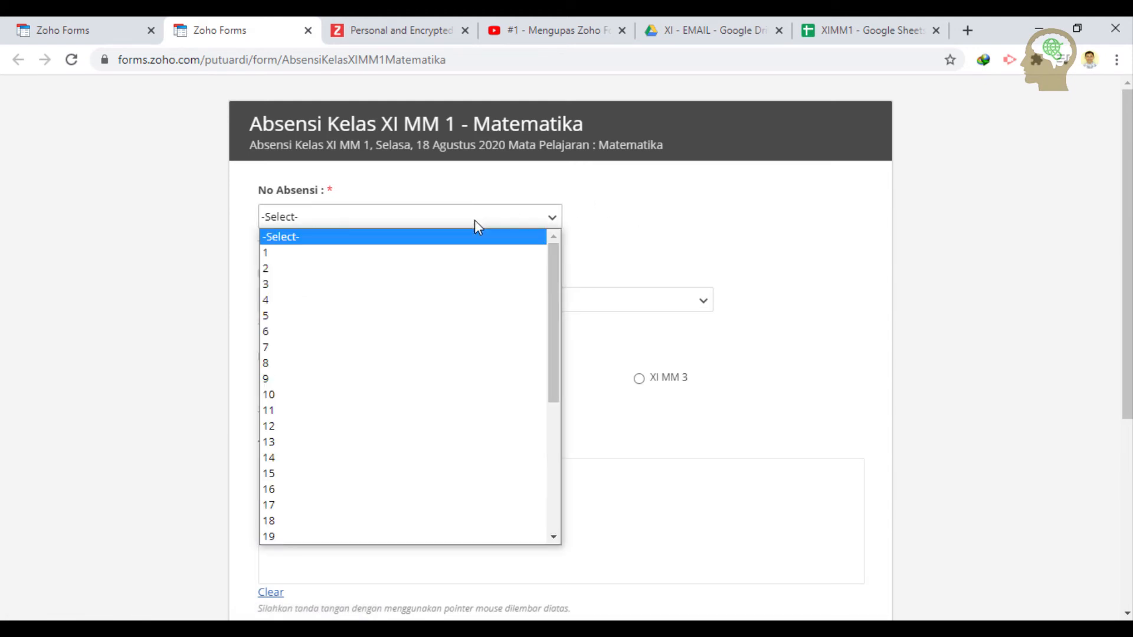
scroll(531, 306, down, 5)
scroll(531, 305, up, 5)
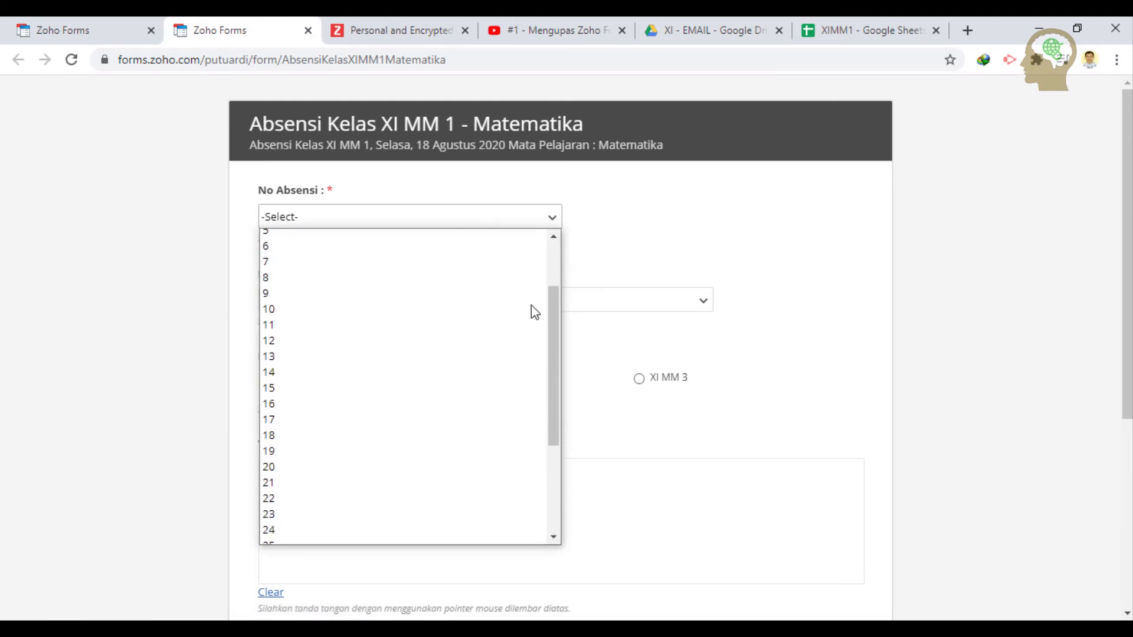
scroll(531, 306, down, 5)
click(604, 285)
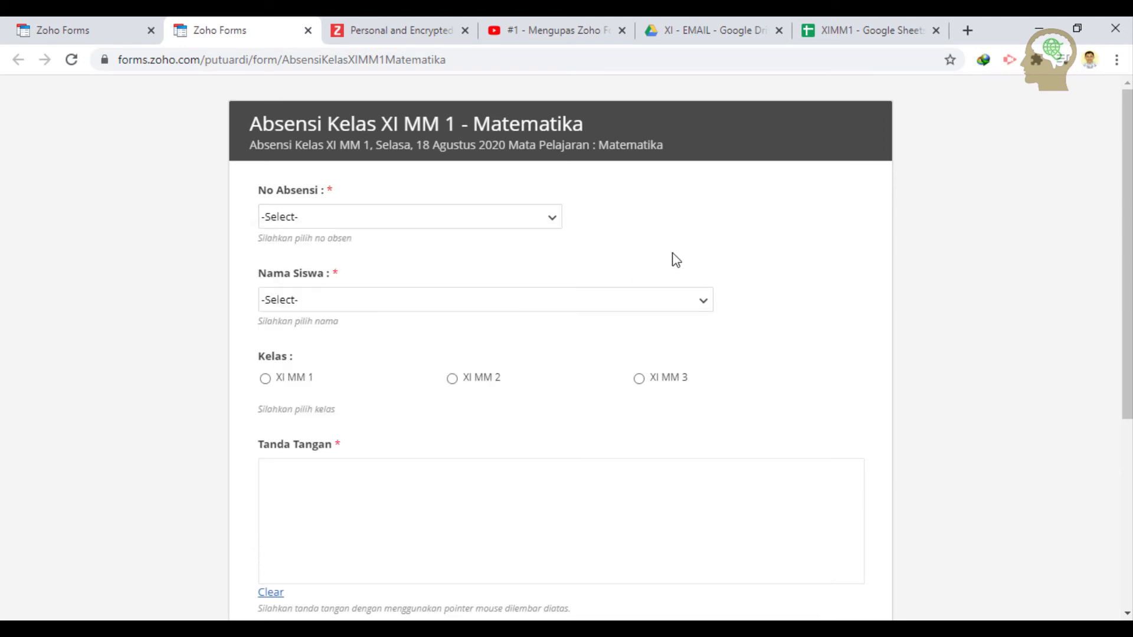
click(620, 298)
scroll(603, 335, down, 5)
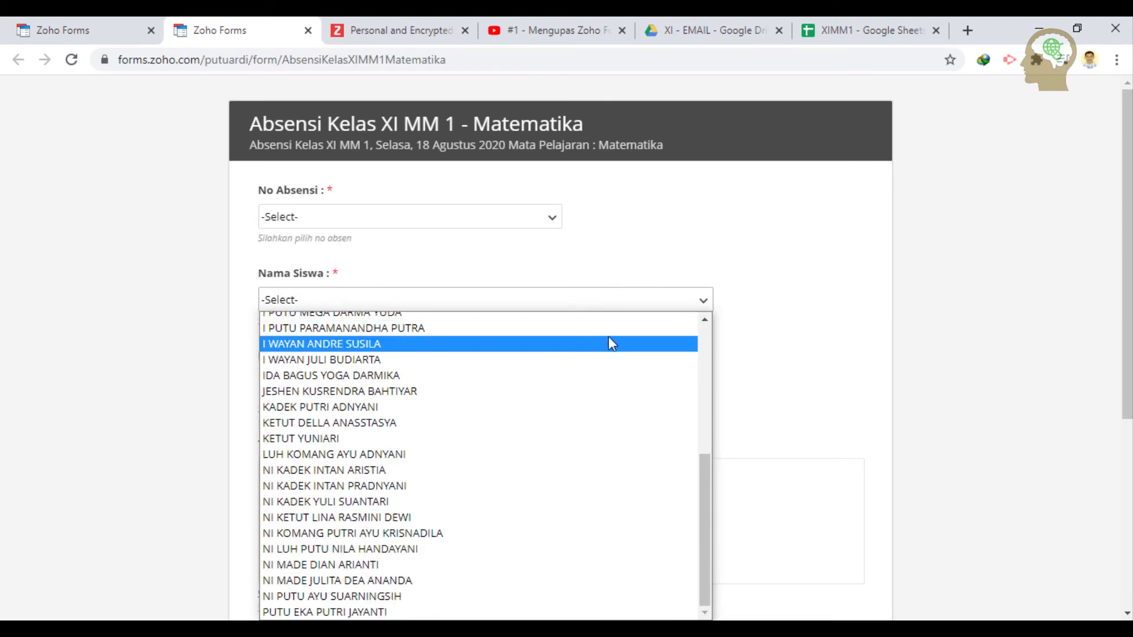
scroll(643, 353, up, 1)
scroll(593, 437, down, 1)
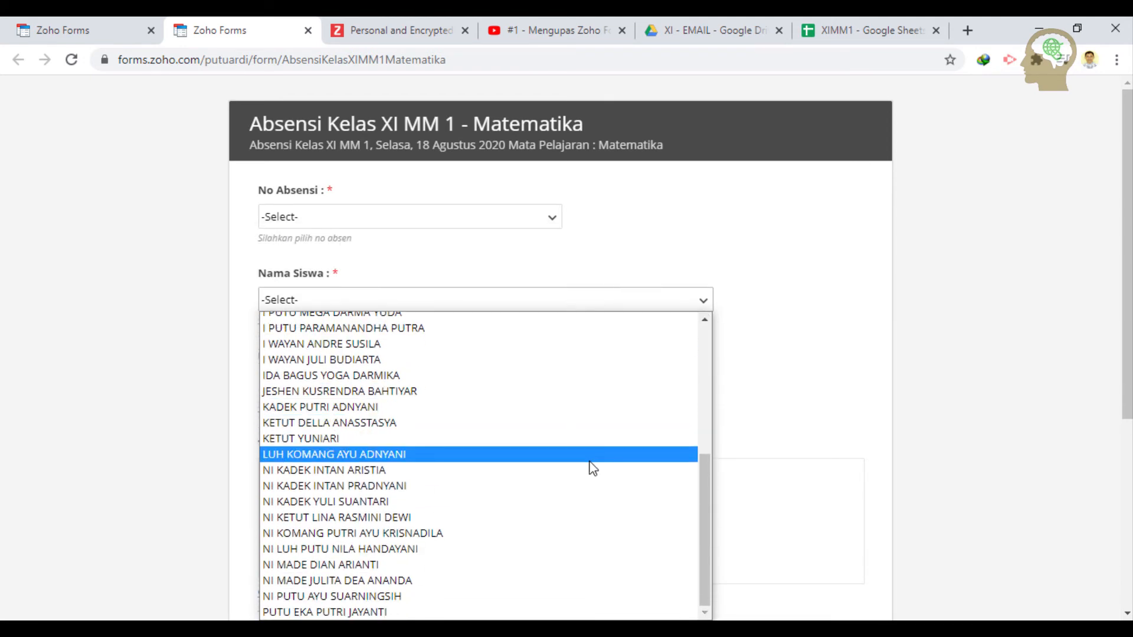
scroll(589, 468, up, 10)
click(806, 289)
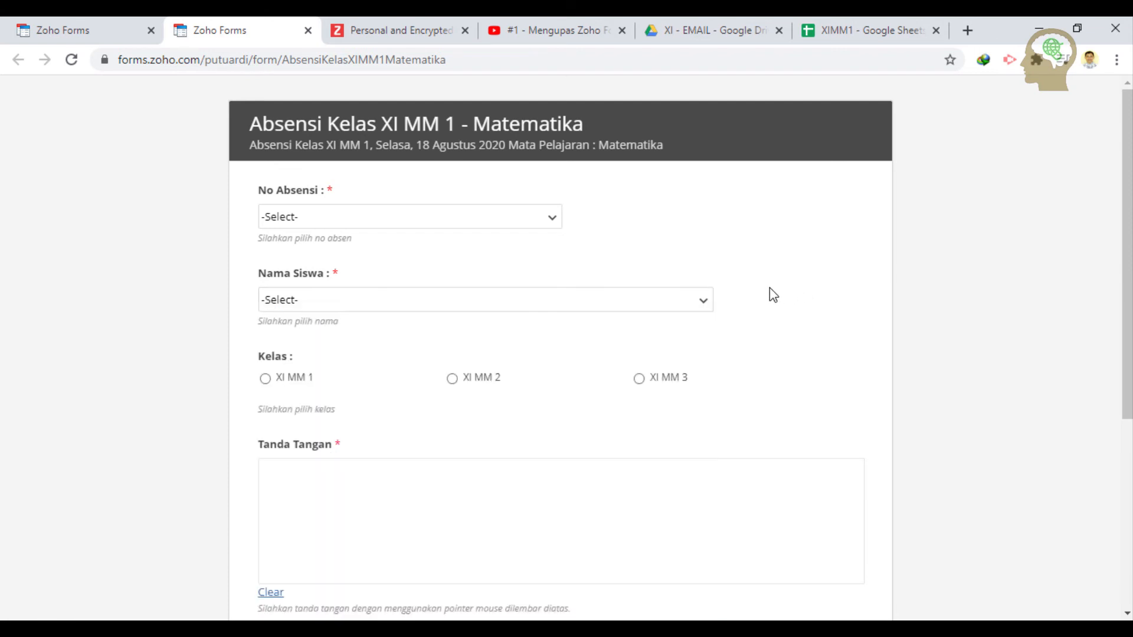
scroll(769, 292, down, 2)
scroll(582, 253, up, 1)
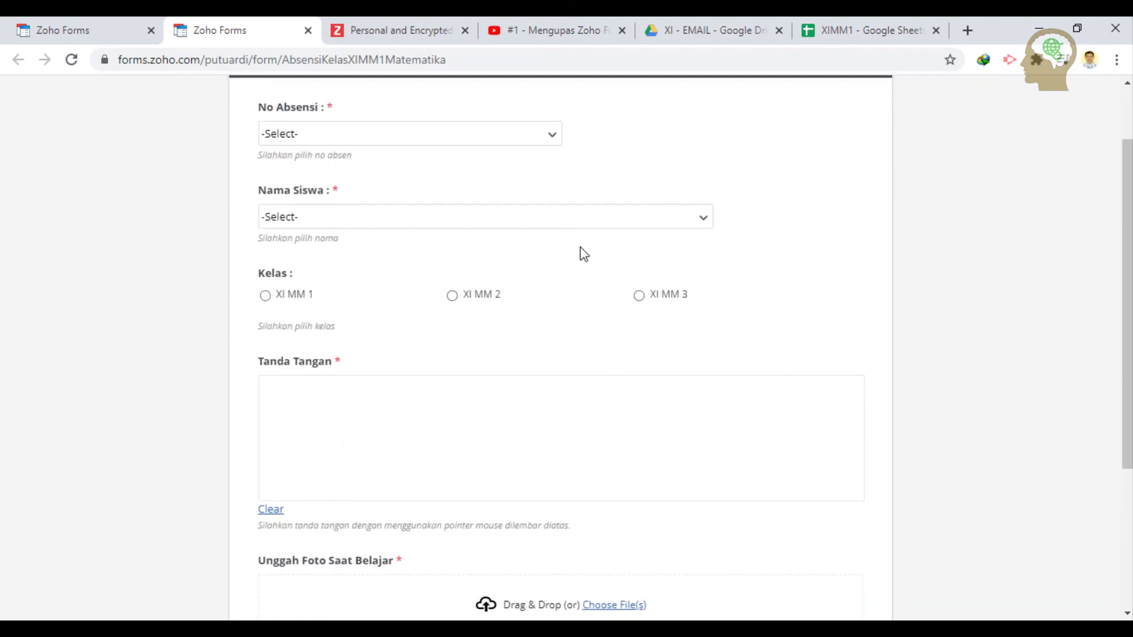
click(584, 216)
scroll(501, 423, down, 10)
click(475, 135)
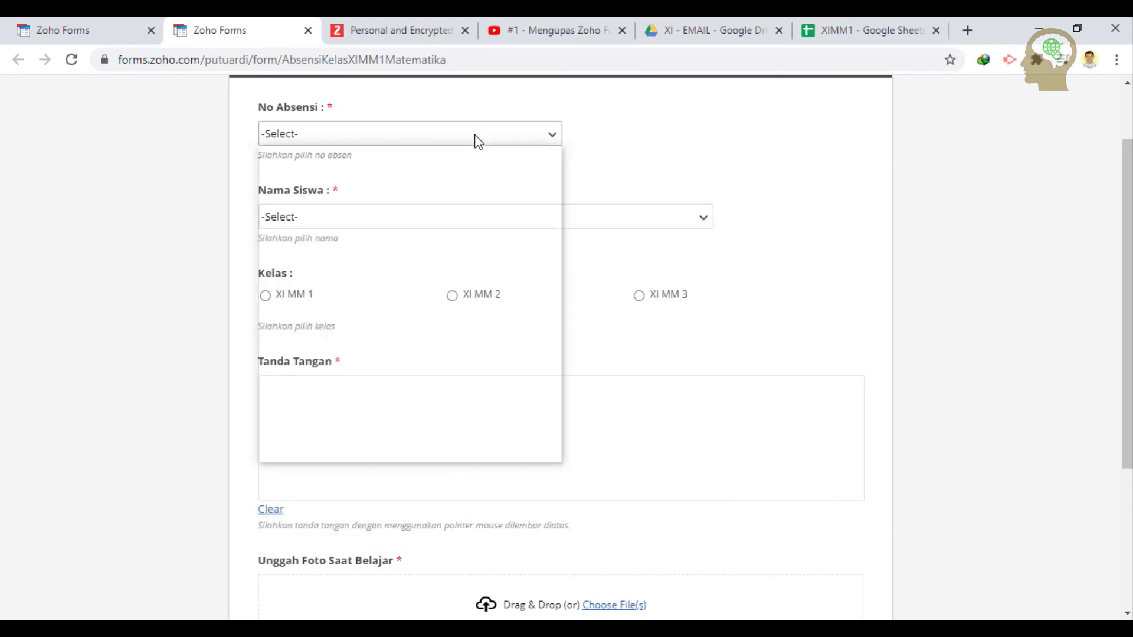
scroll(389, 377, down, 4)
scroll(423, 400, up, 4)
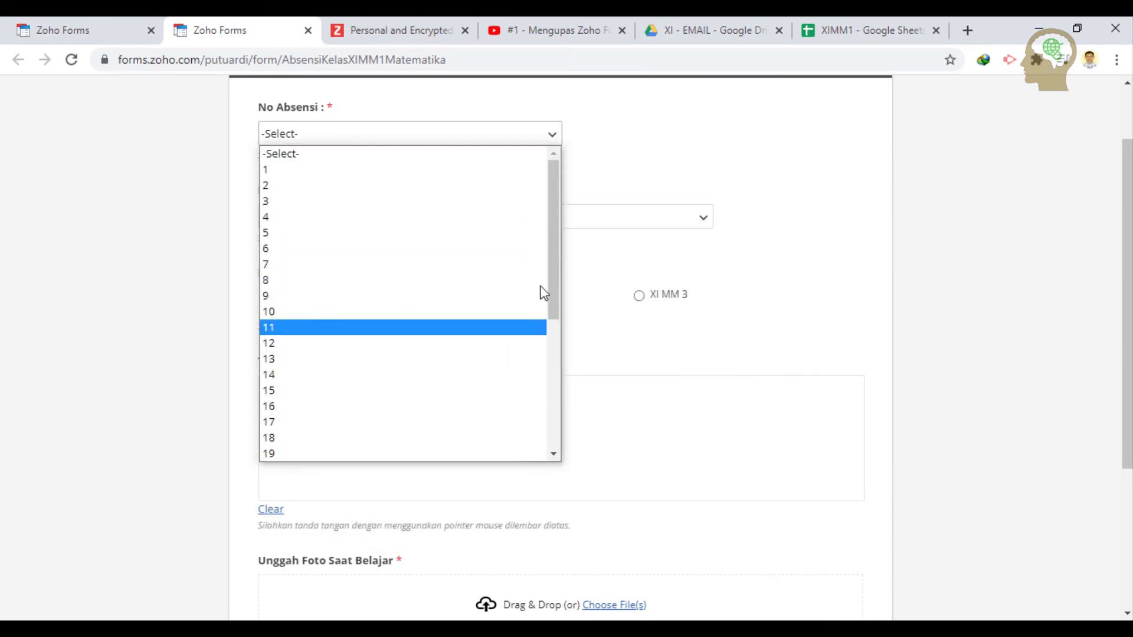
scroll(395, 360, down, 4)
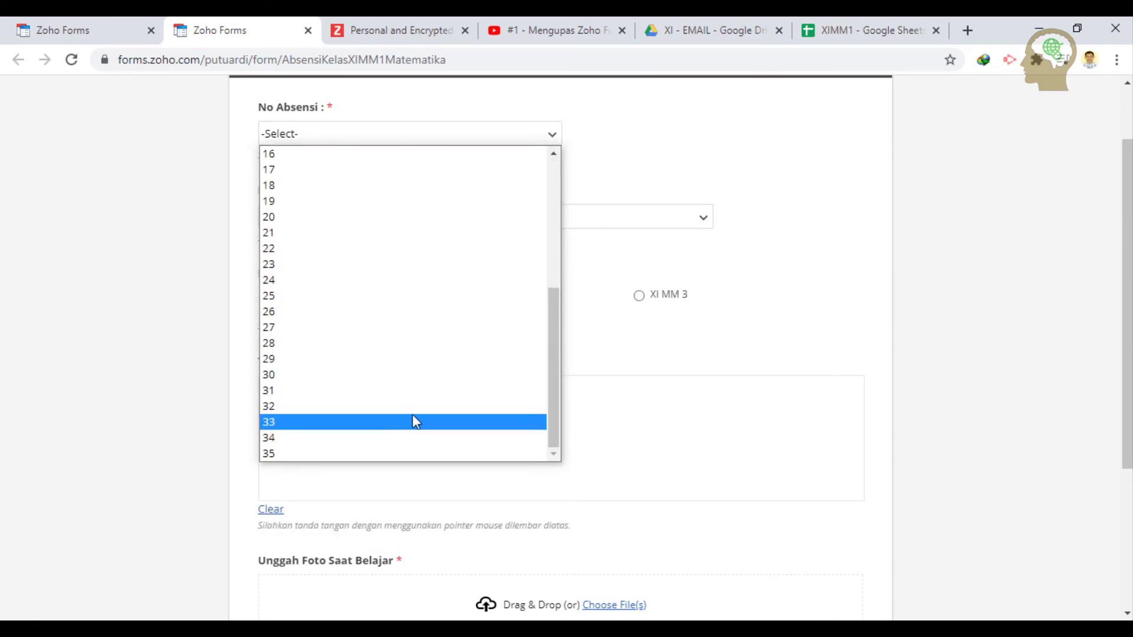
click(696, 165)
click(599, 224)
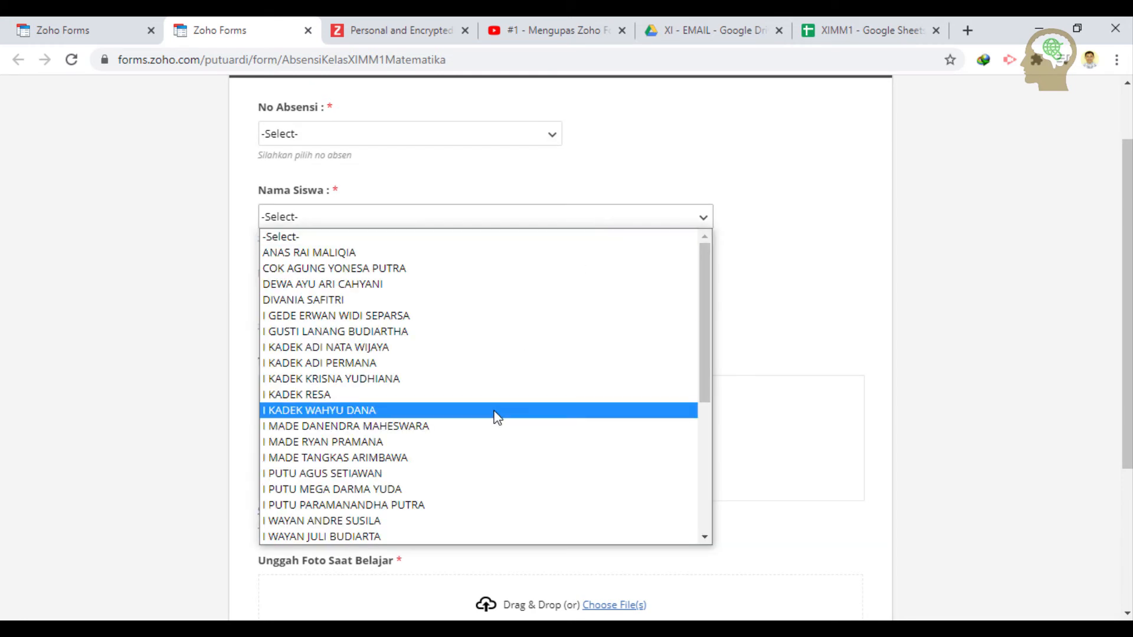
scroll(497, 415, down, 5)
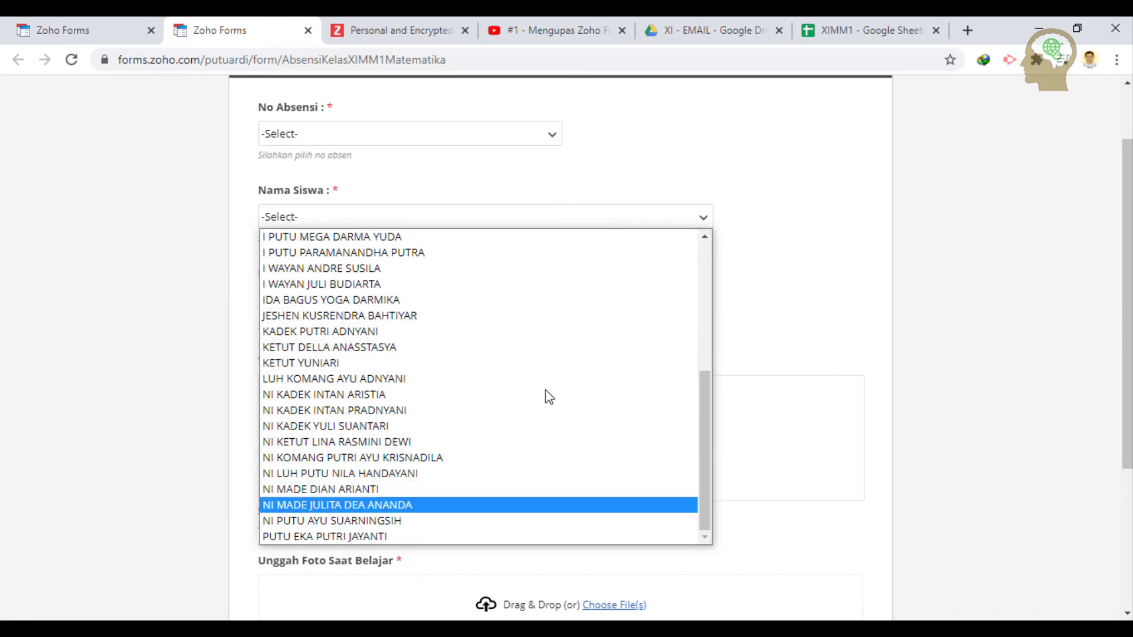
click(768, 279)
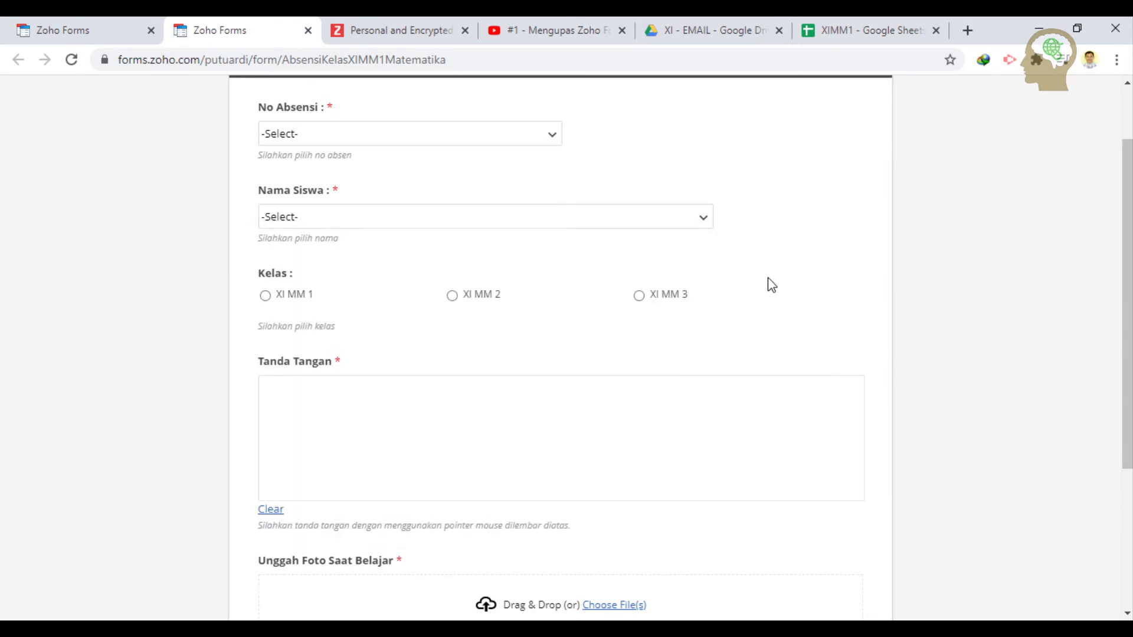
click(296, 299)
- Select class XI MM 3 and draw a signature in the Tanda Tangan box
click(487, 292)
click(653, 301)
mouse_move(449, 462)
mouse_down()
mouse_move(483, 458)
mouse_move(498, 417)
mouse_move(558, 421)
mouse_up()
- Attach bali.JPG to the photo field, then remove it after it is rejected as under 100 KB
scroll(604, 417, down, 4)
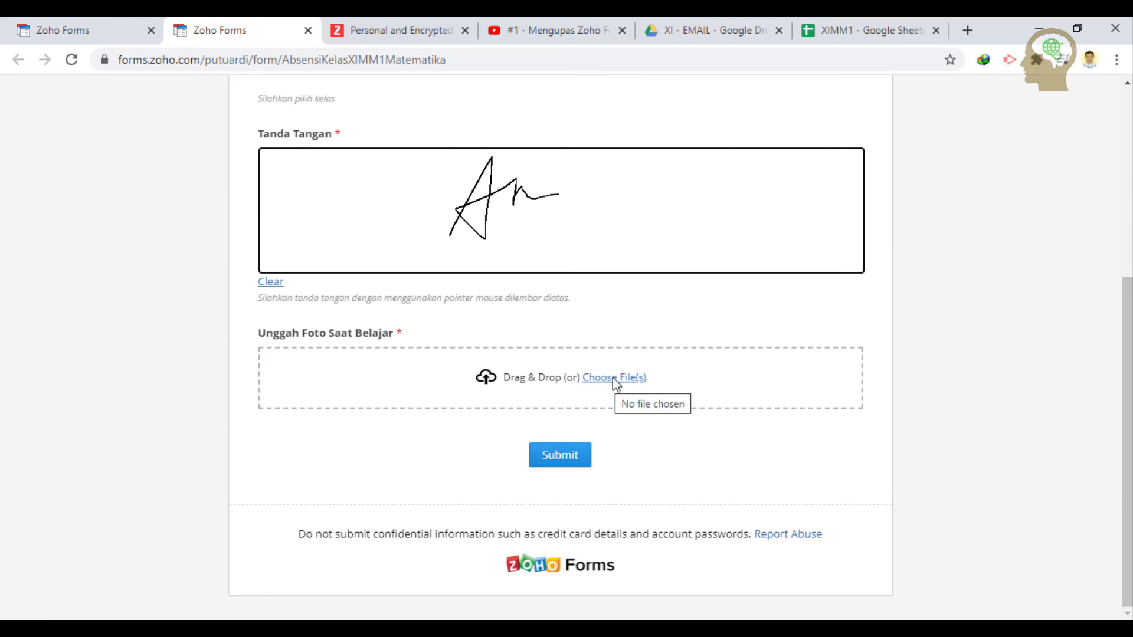
click(614, 378)
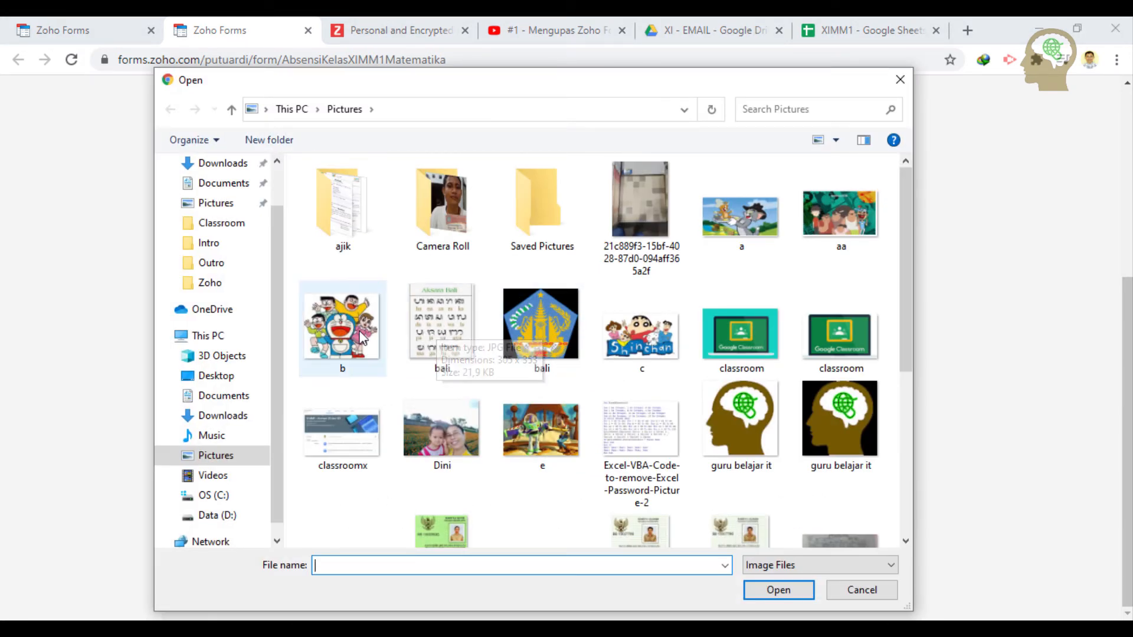
click(462, 325)
double_click(462, 325)
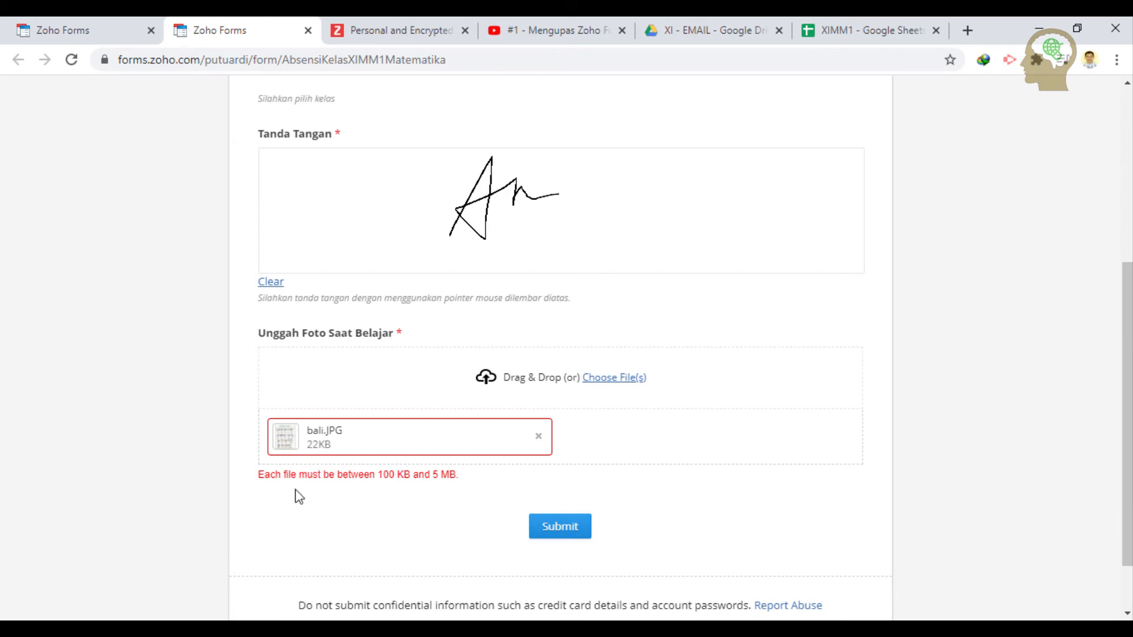
click(539, 437)
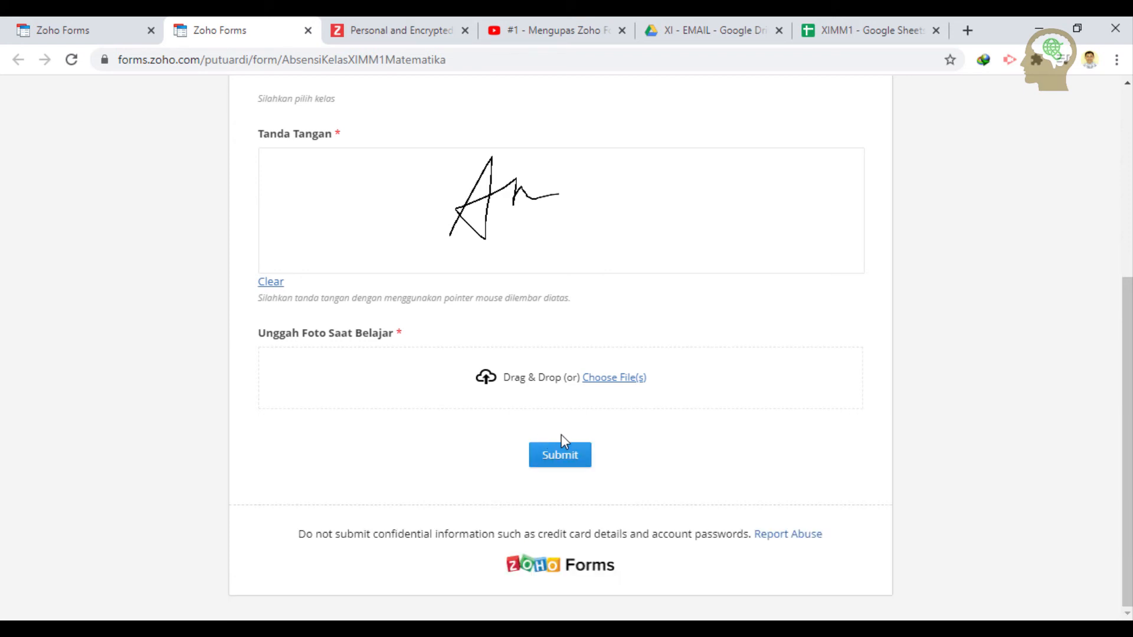
- Set the Unggah Foto field's minimum file size to 20 KB and save the form
click(308, 31)
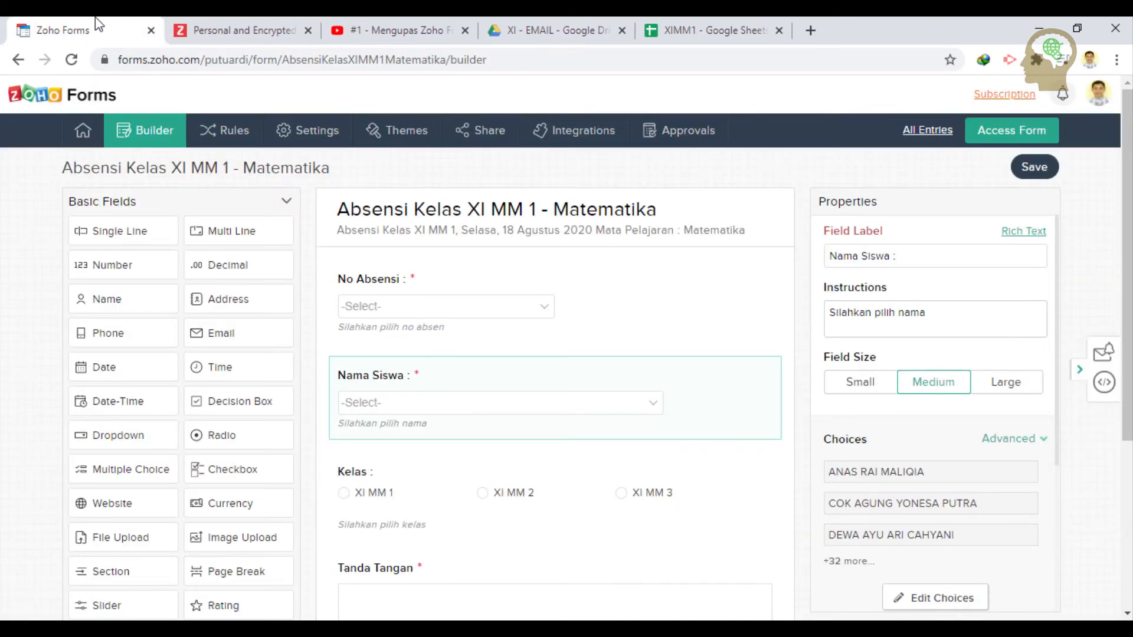
scroll(590, 445, down, 5)
click(778, 501)
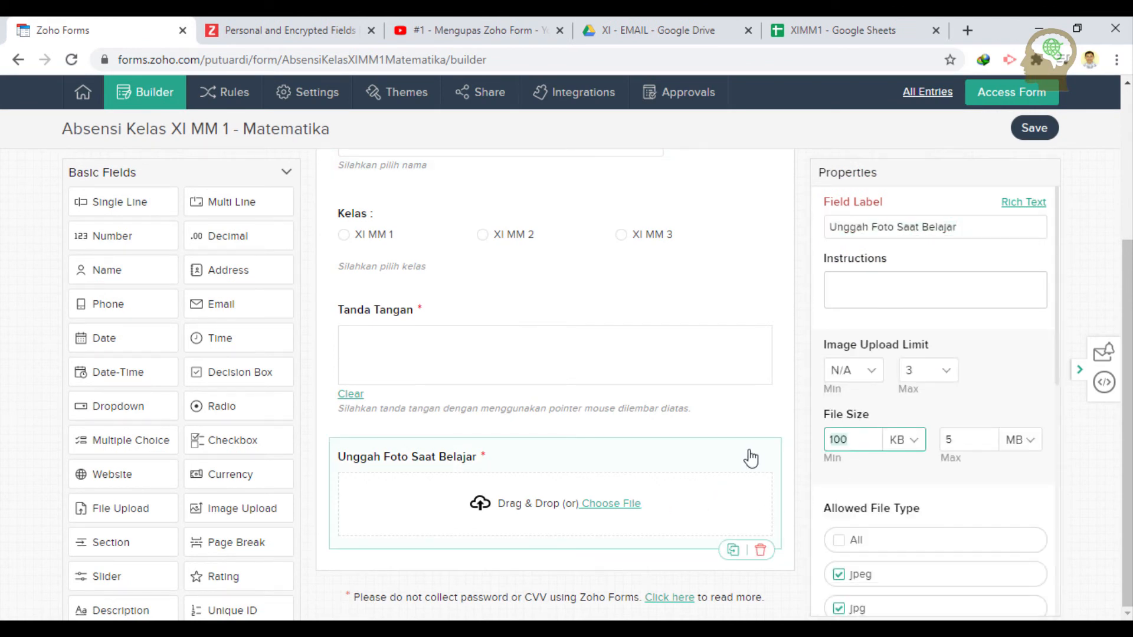
text(20)
scroll(696, 498, up, 3)
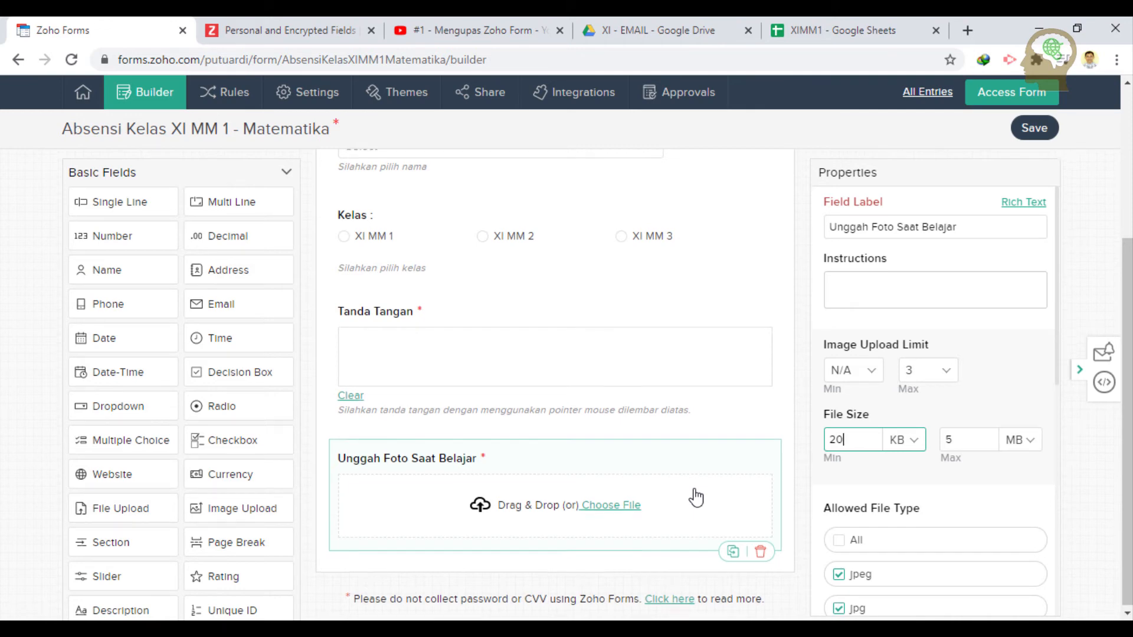
scroll(696, 498, down, 3)
scroll(693, 498, up, 5)
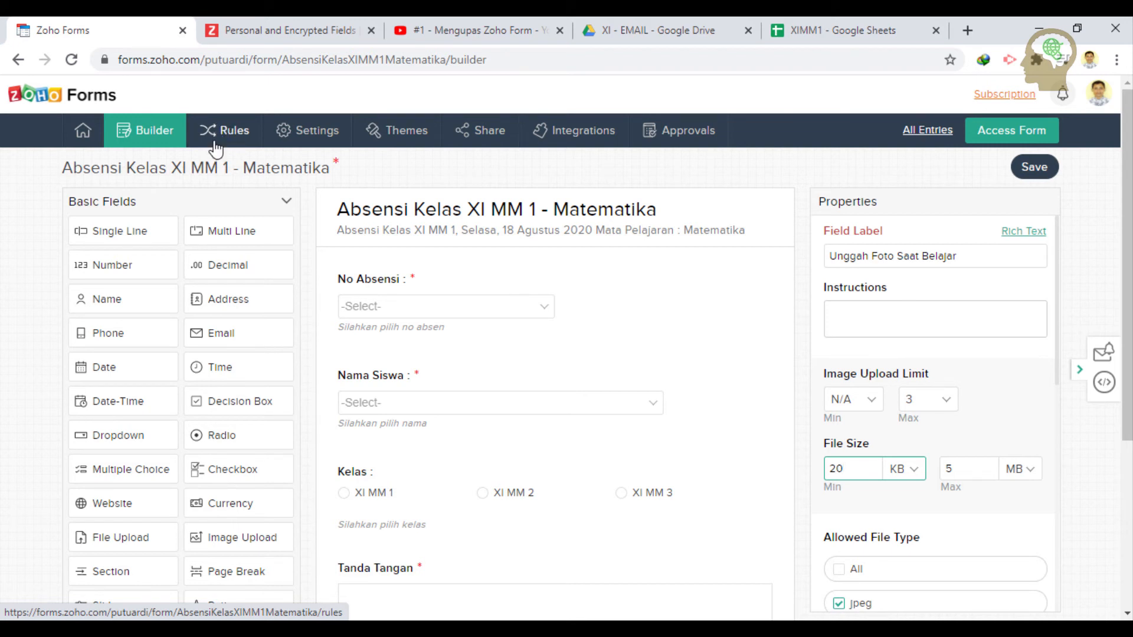
click(401, 137)
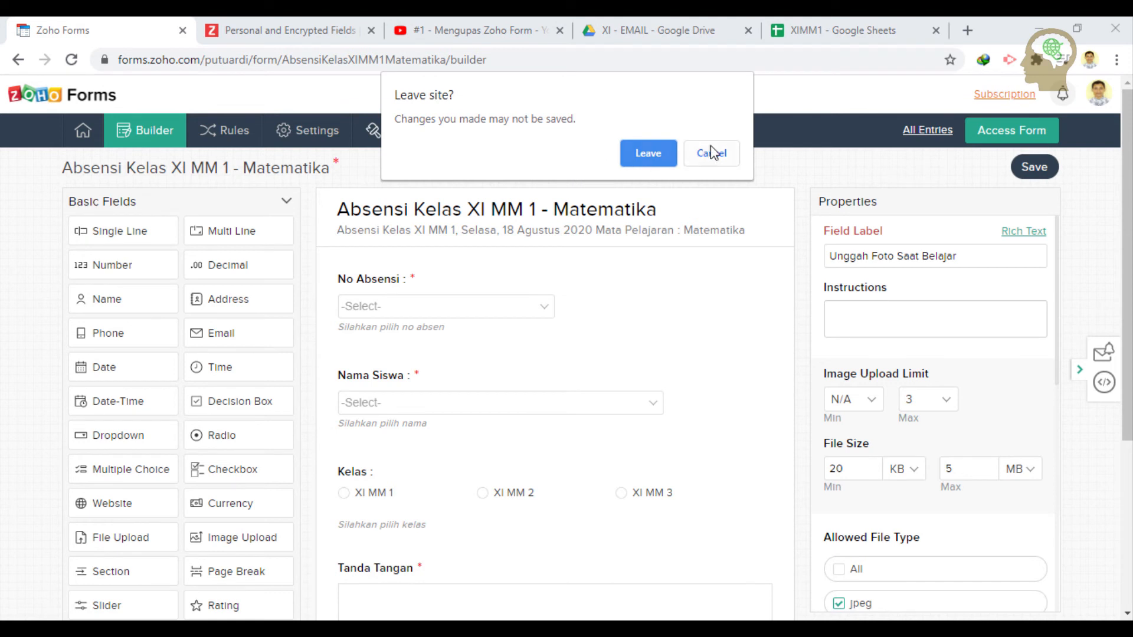
click(712, 153)
click(1048, 168)
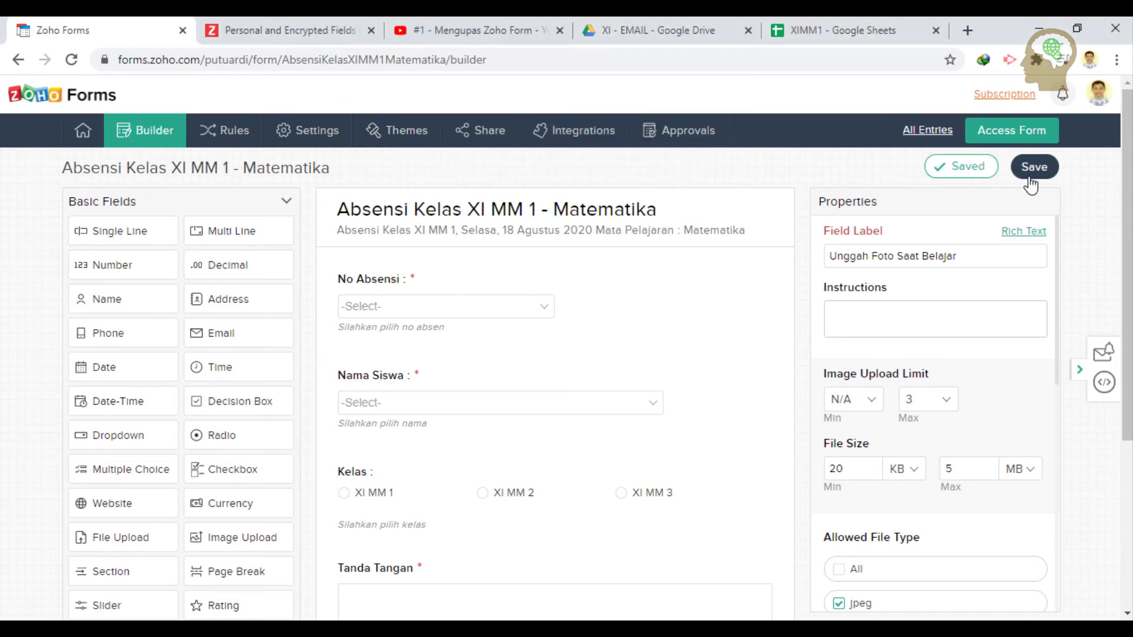
click(404, 136)
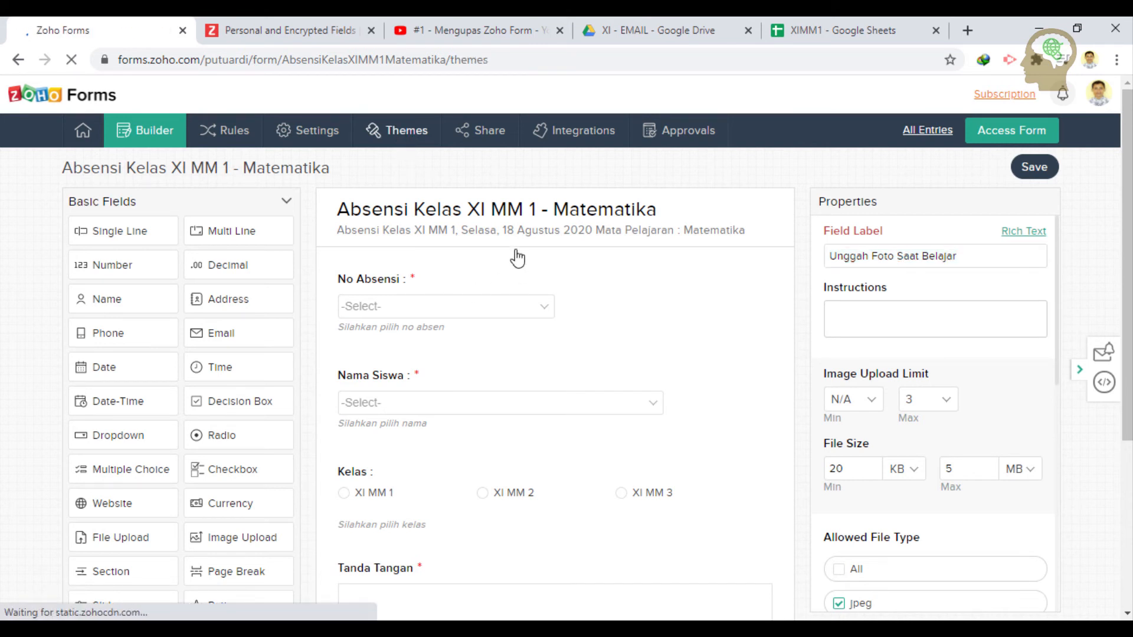
- Preview the attendance form in the Plain and Border themes
scroll(490, 310, down, 5)
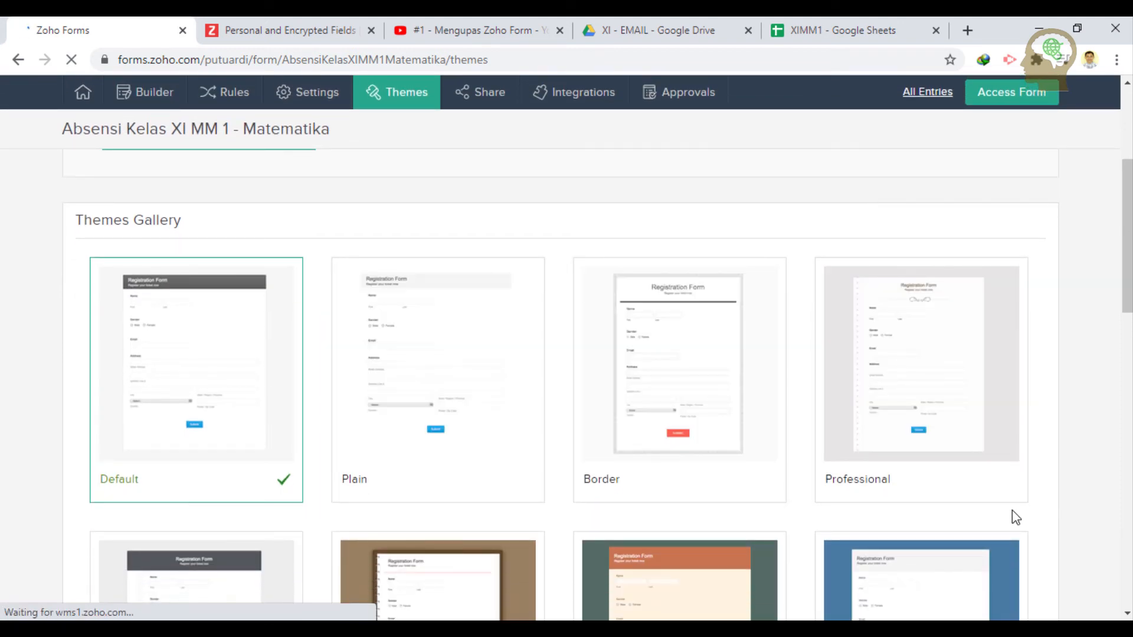
scroll(409, 407, down, 3)
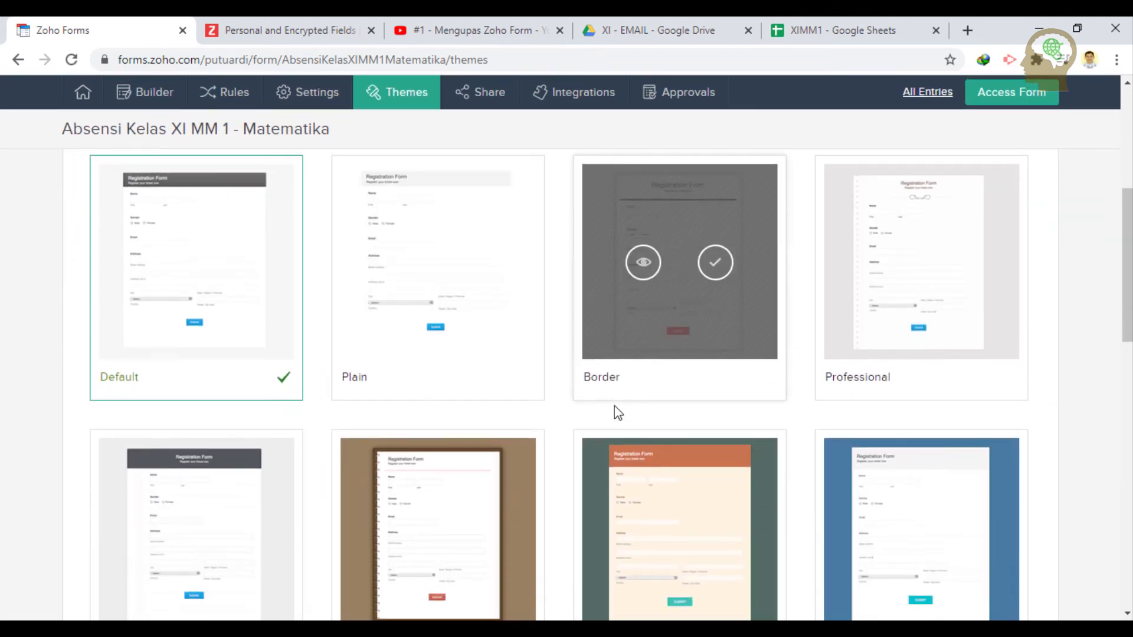
click(403, 201)
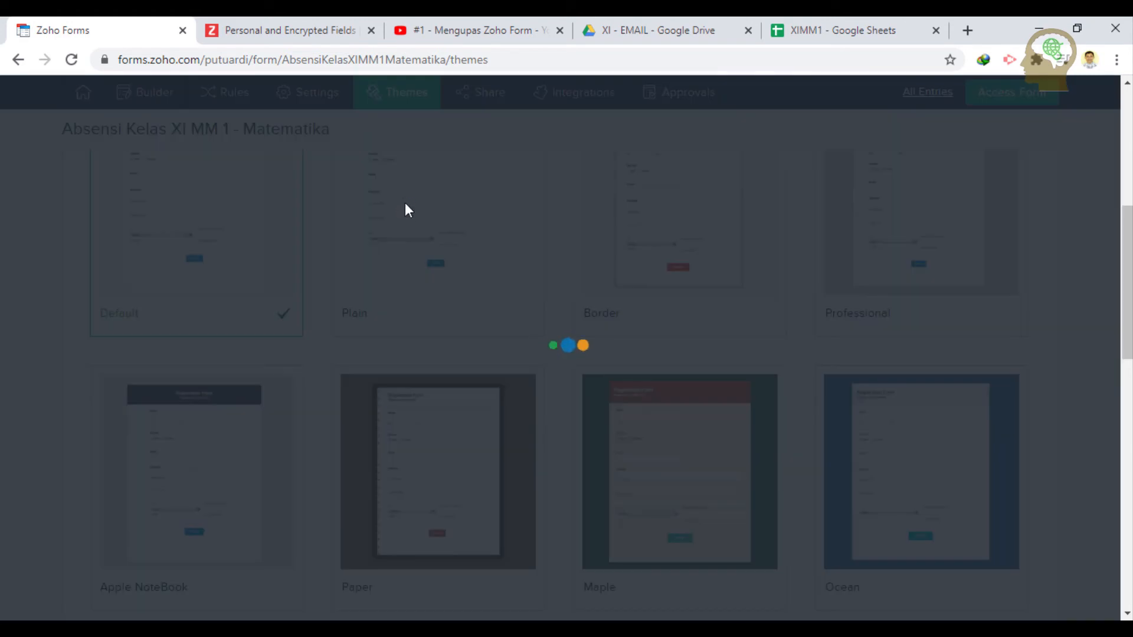
scroll(495, 331, down, 4)
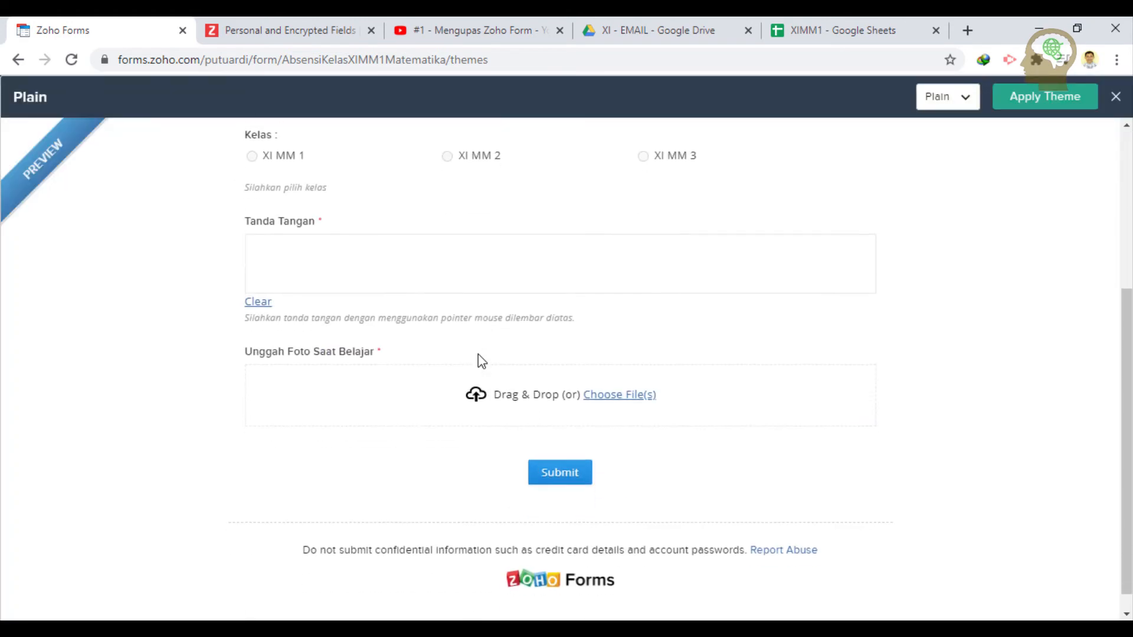
scroll(479, 355, up, 4)
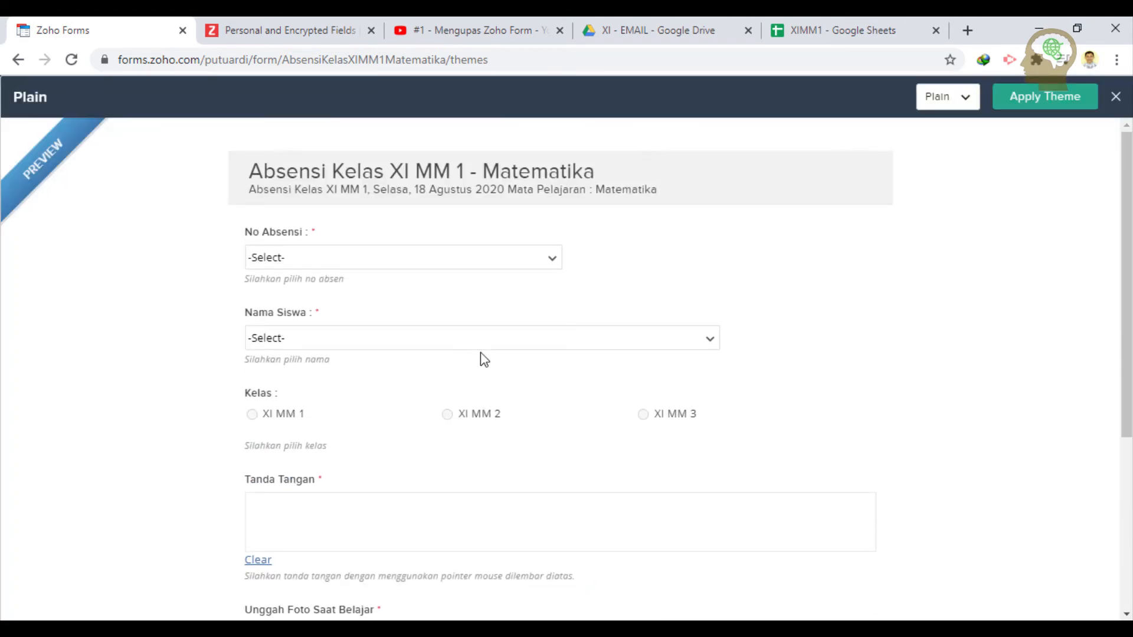
click(938, 96)
click(925, 174)
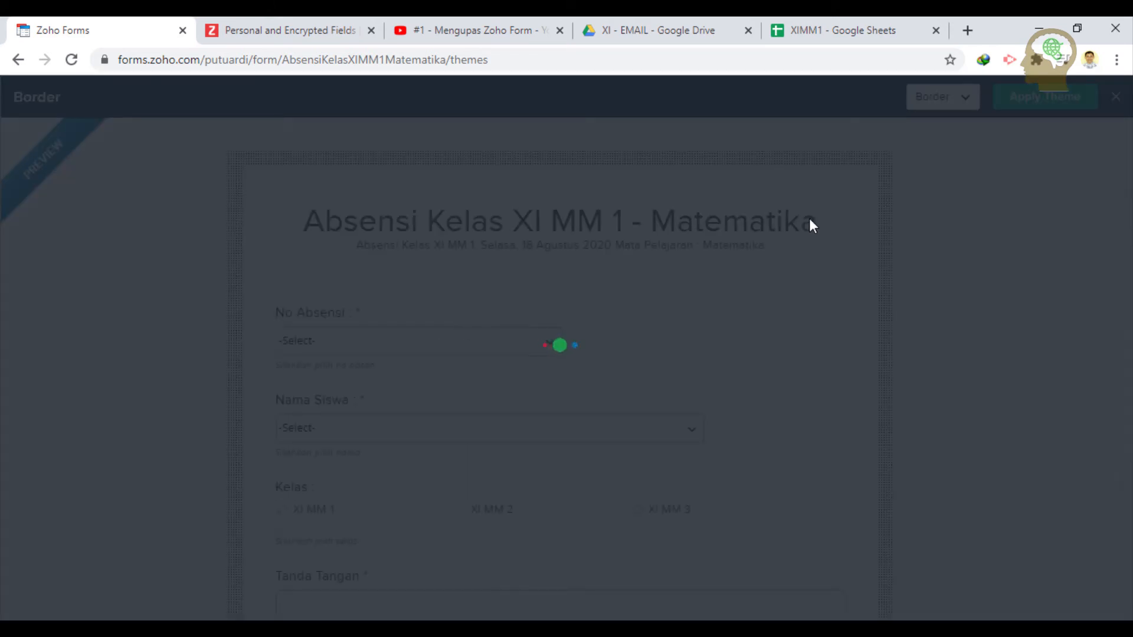
scroll(548, 361, down, 7)
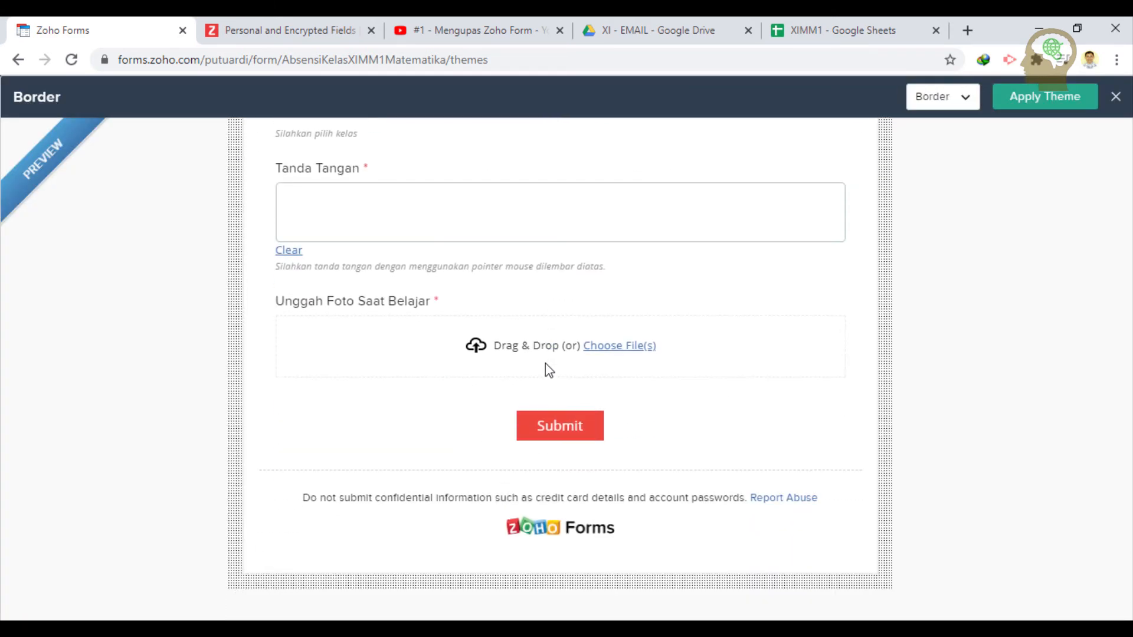
scroll(546, 363, up, 7)
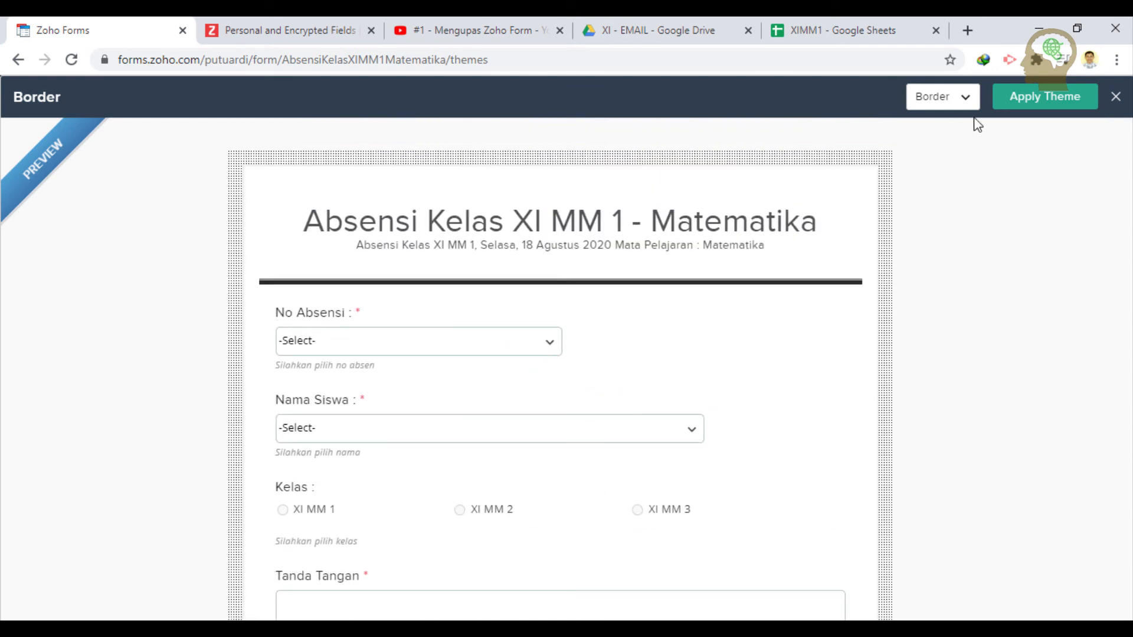
- Preview the form in the Professional and Paper themes
click(953, 104)
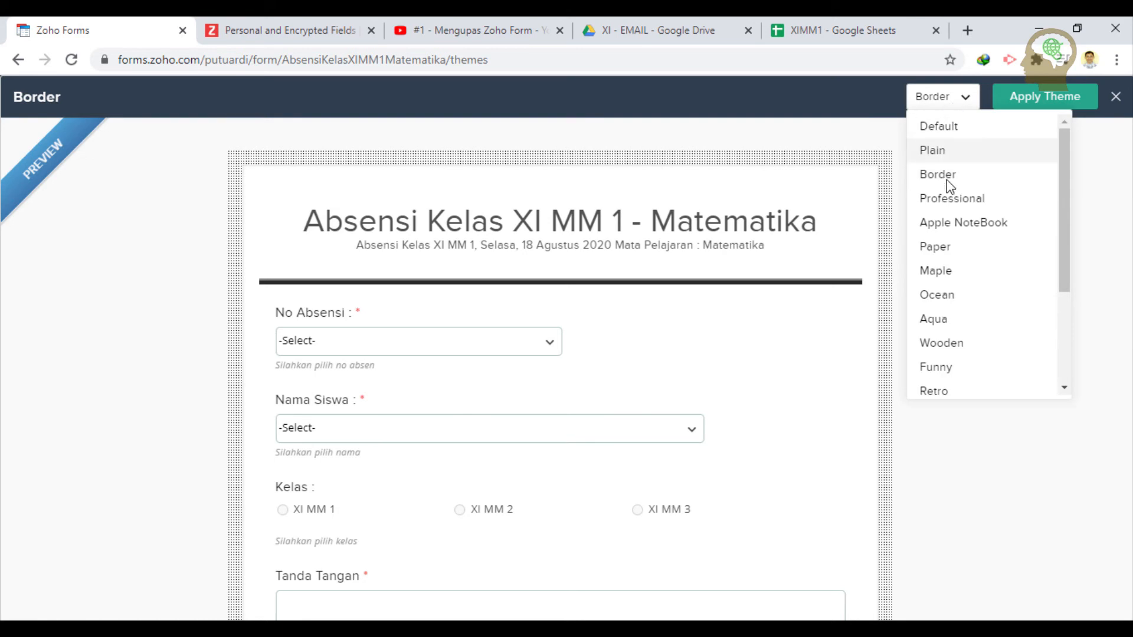
click(950, 200)
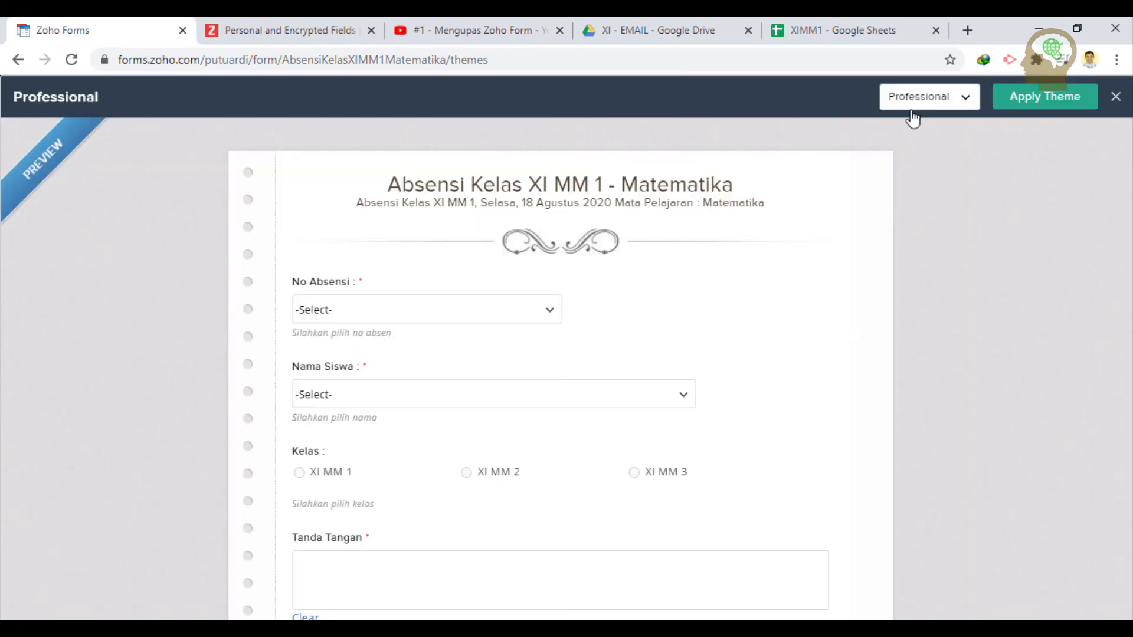
scroll(738, 278, down, 5)
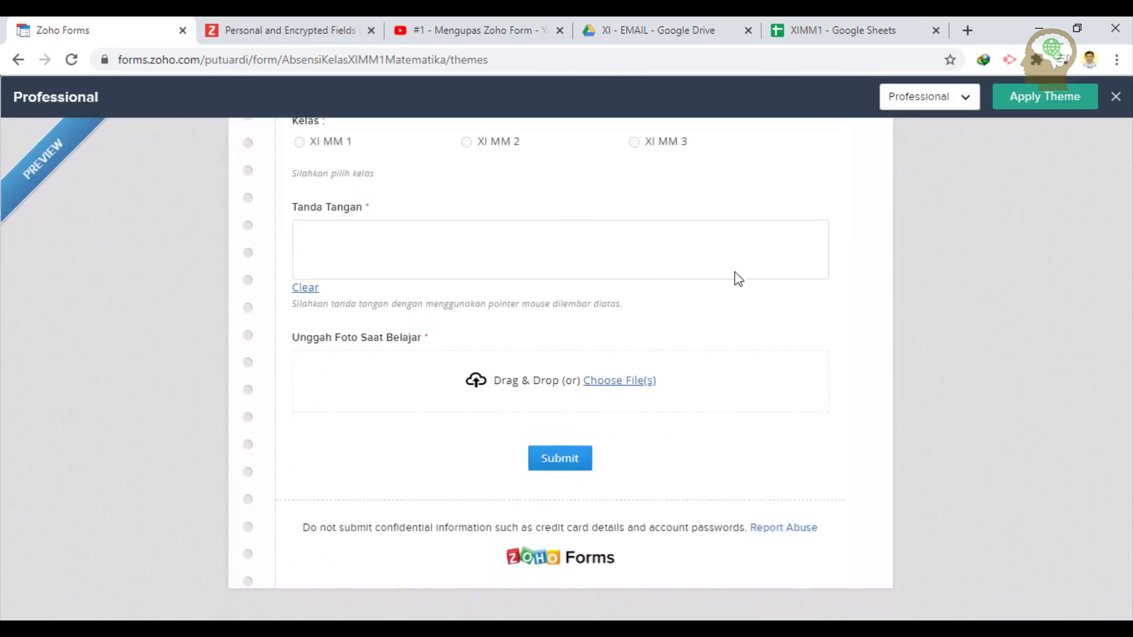
scroll(738, 279, up, 6)
click(909, 99)
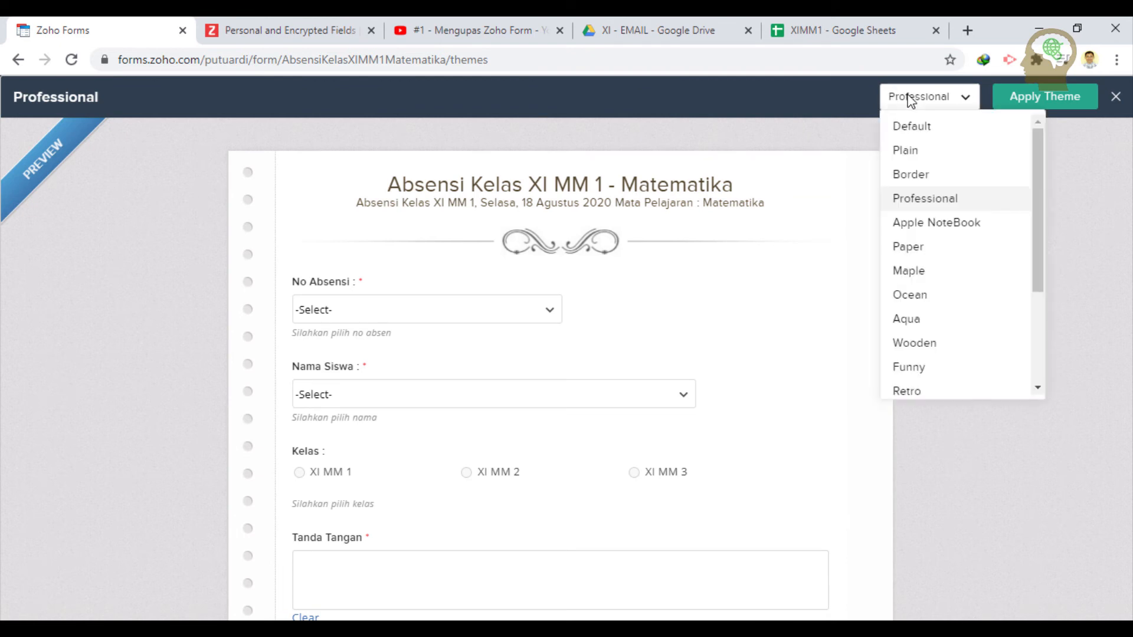
click(931, 251)
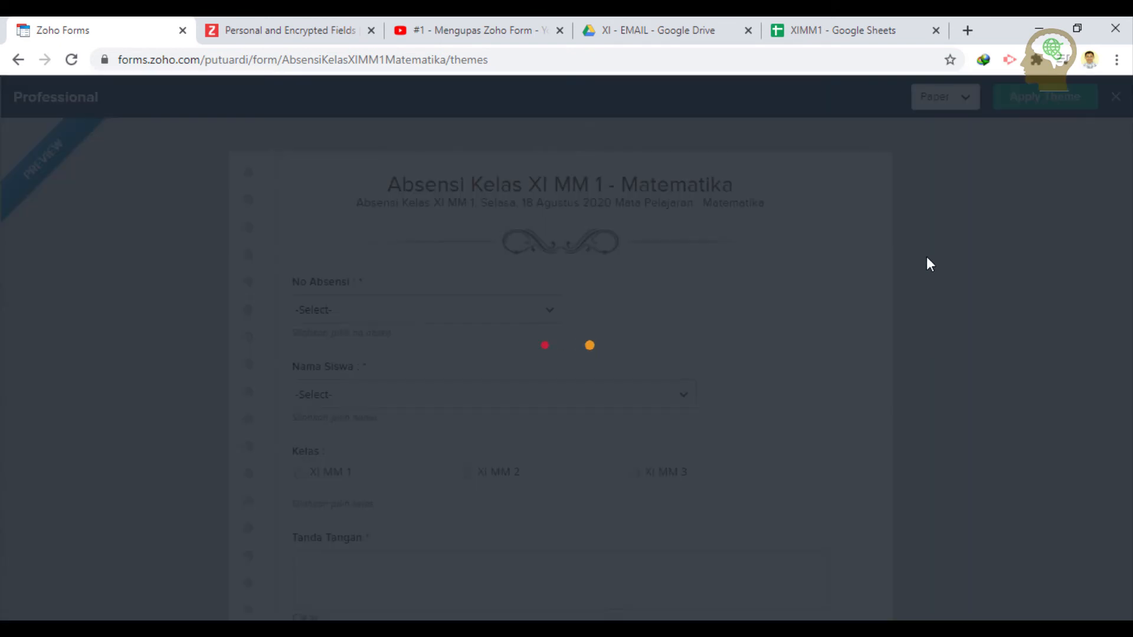
scroll(703, 354, down, 6)
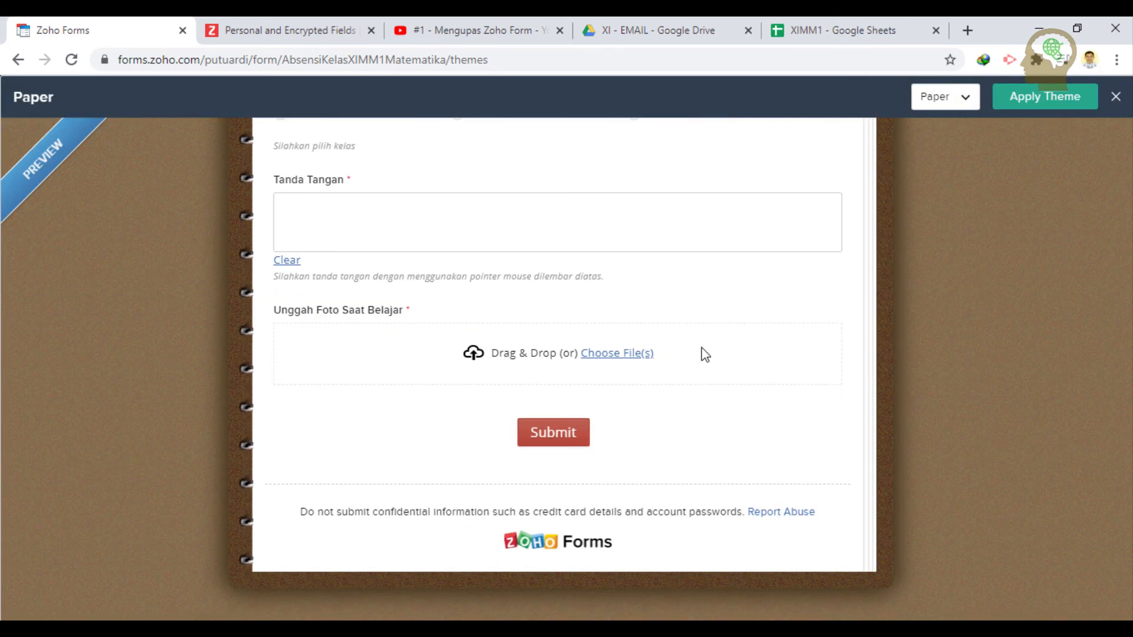
scroll(705, 354, up, 1)
scroll(705, 354, up, 5)
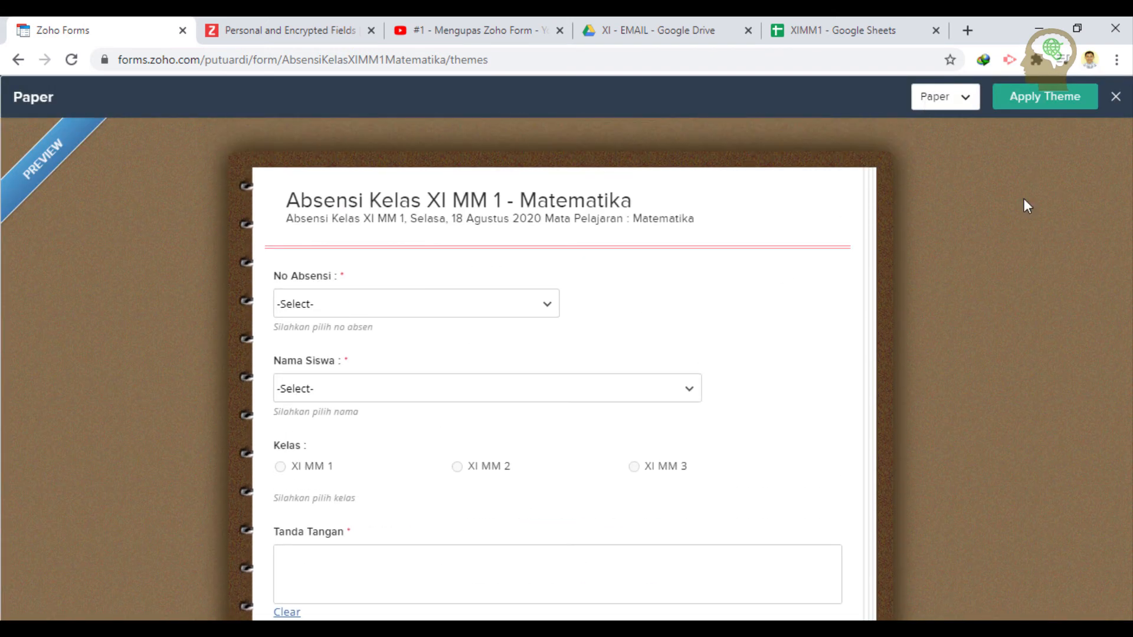
- Preview the form in the Black, Retro and Aqua themes
click(962, 97)
scroll(956, 282, down, 3)
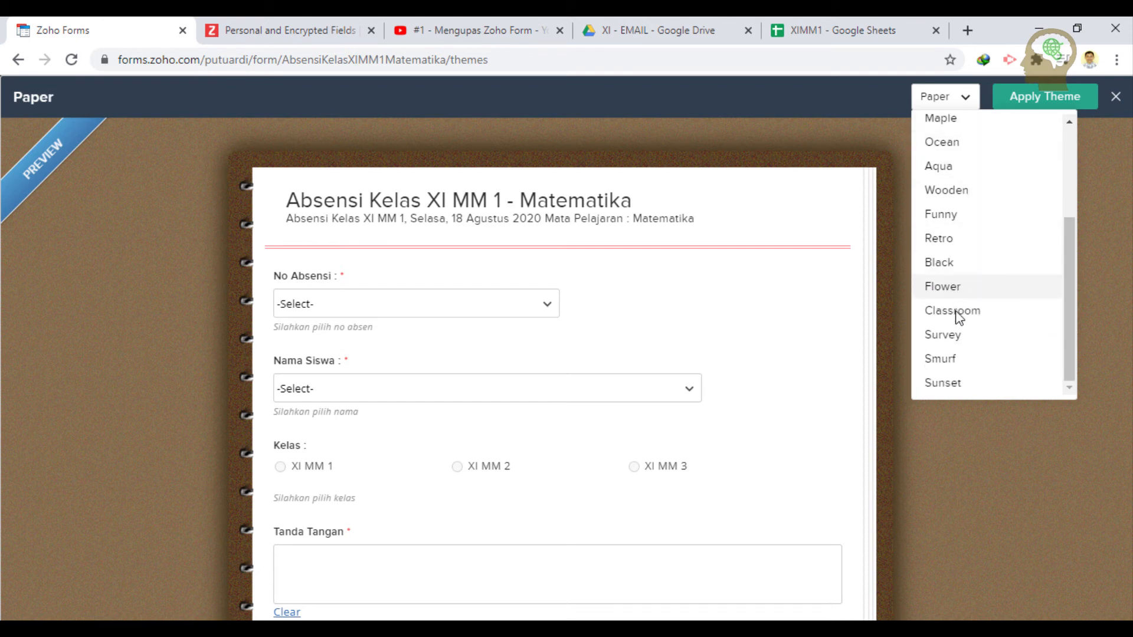
click(971, 259)
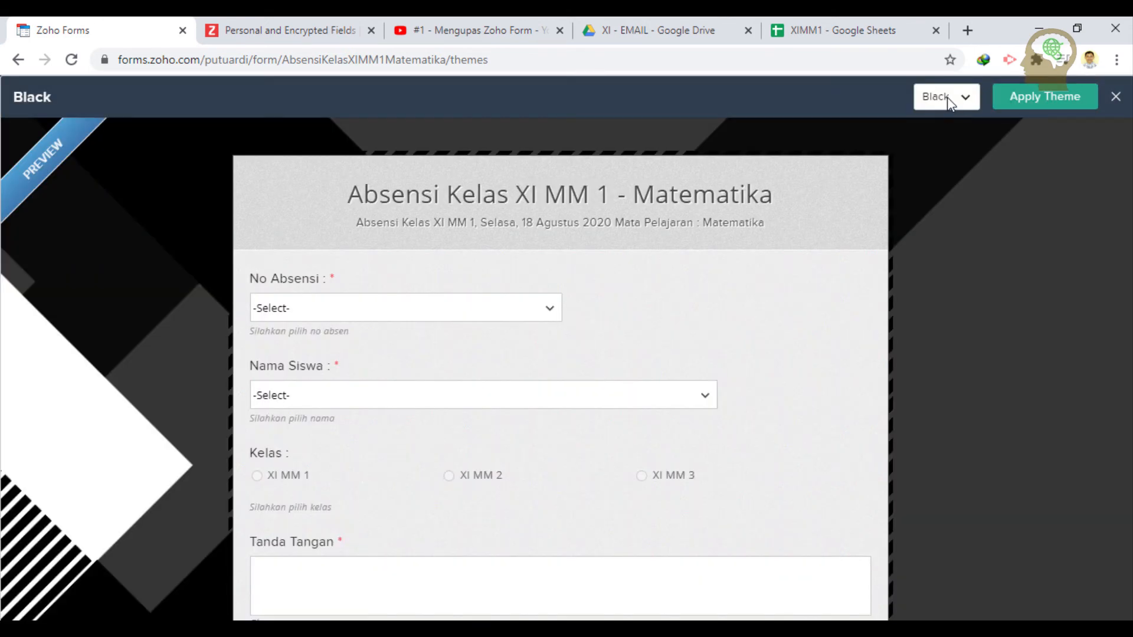
click(947, 97)
click(954, 239)
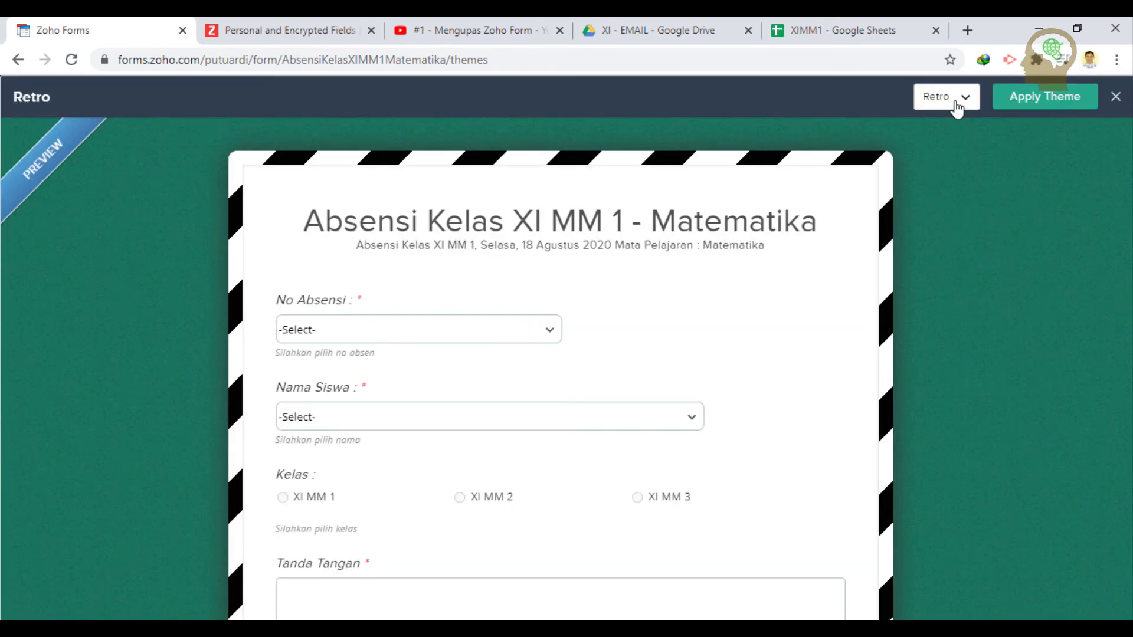
click(955, 99)
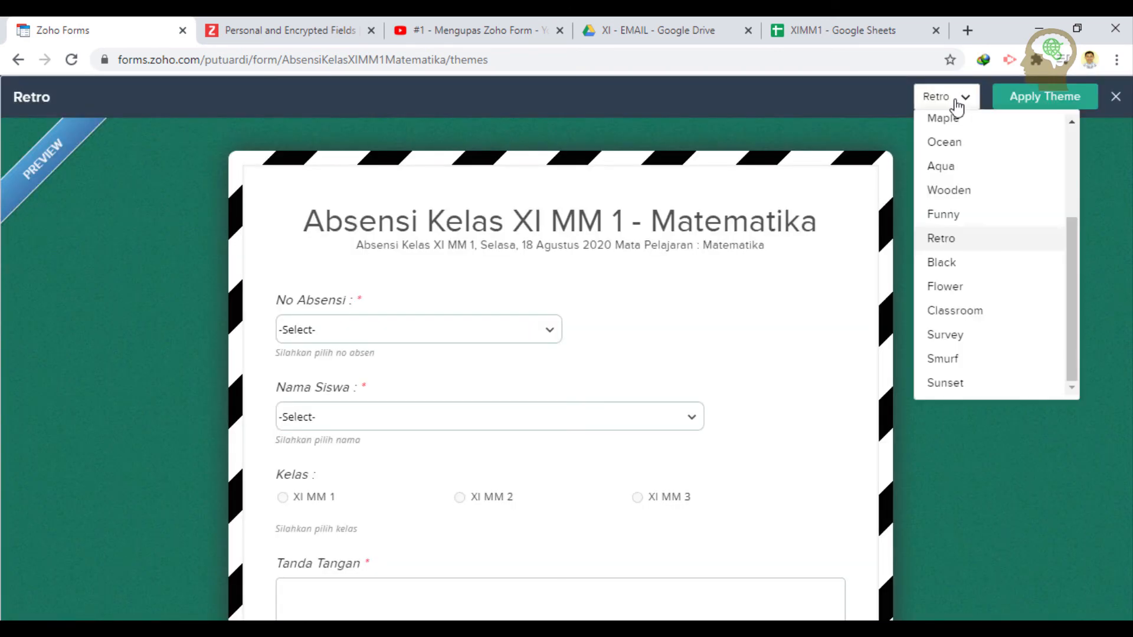
click(958, 167)
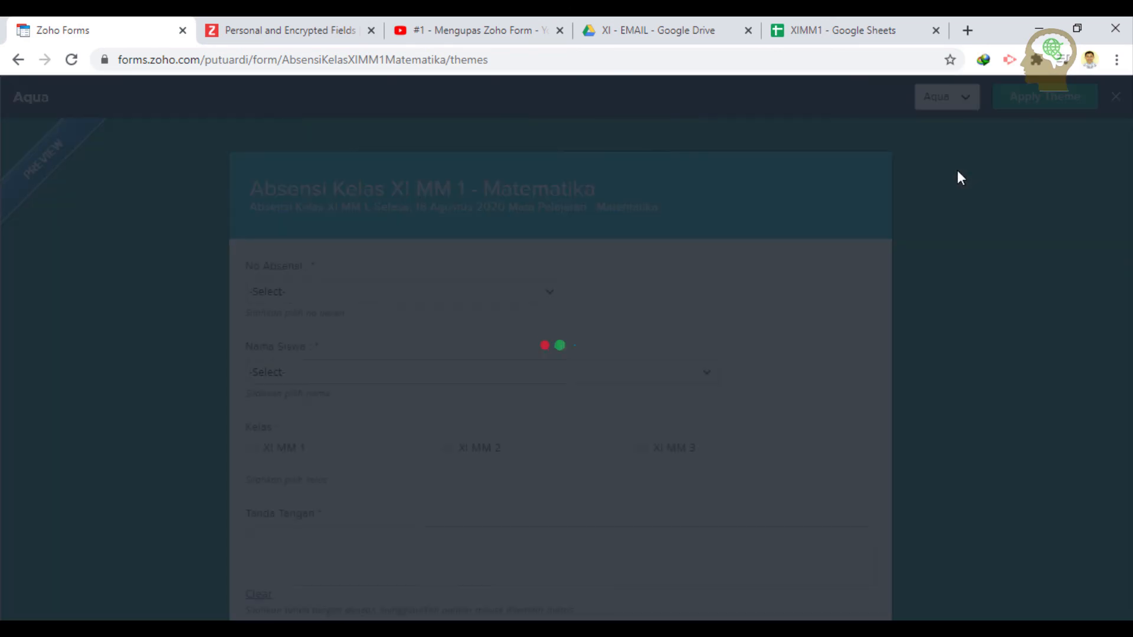
scroll(814, 271, down, 2)
scroll(814, 271, up, 2)
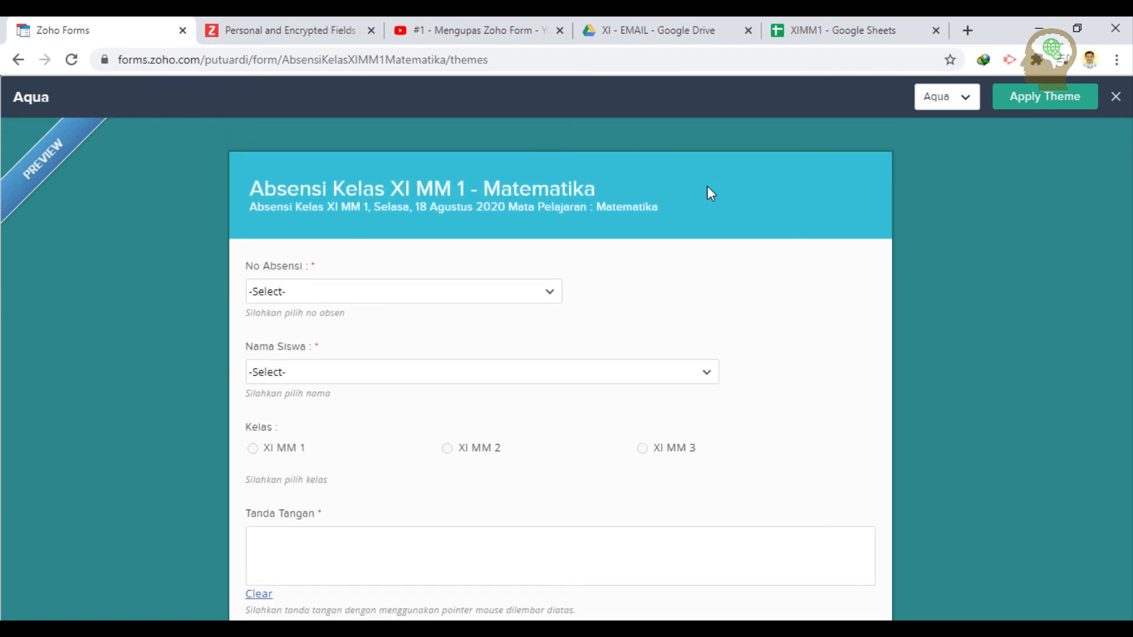
- Apply the Paper theme and open the live form in a new tab
click(957, 109)
scroll(951, 194, up, 3)
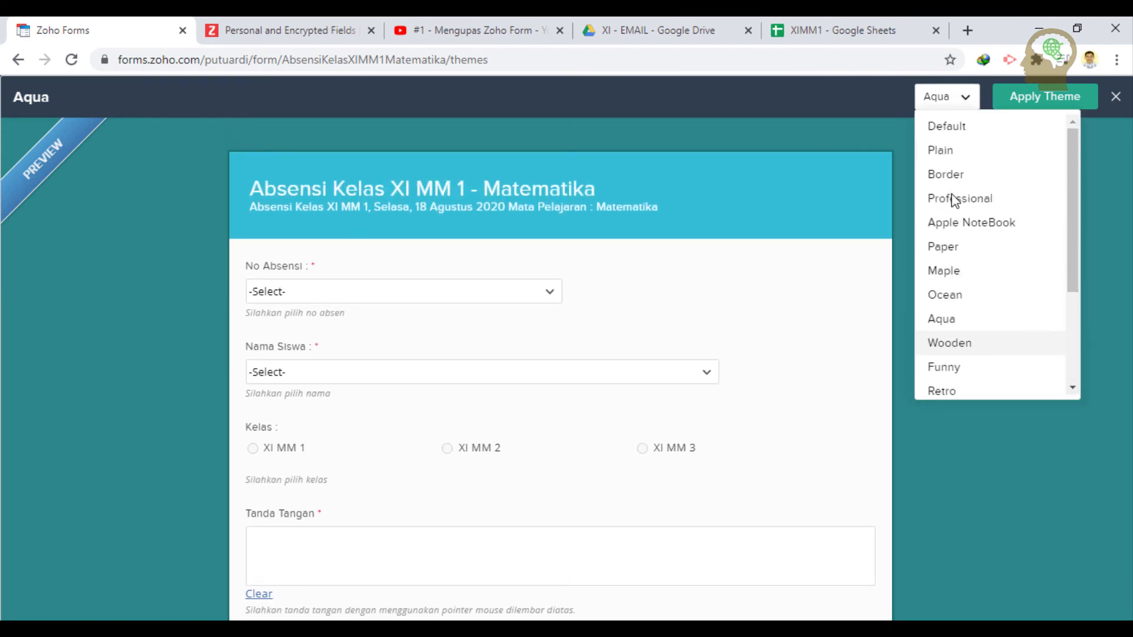
click(958, 250)
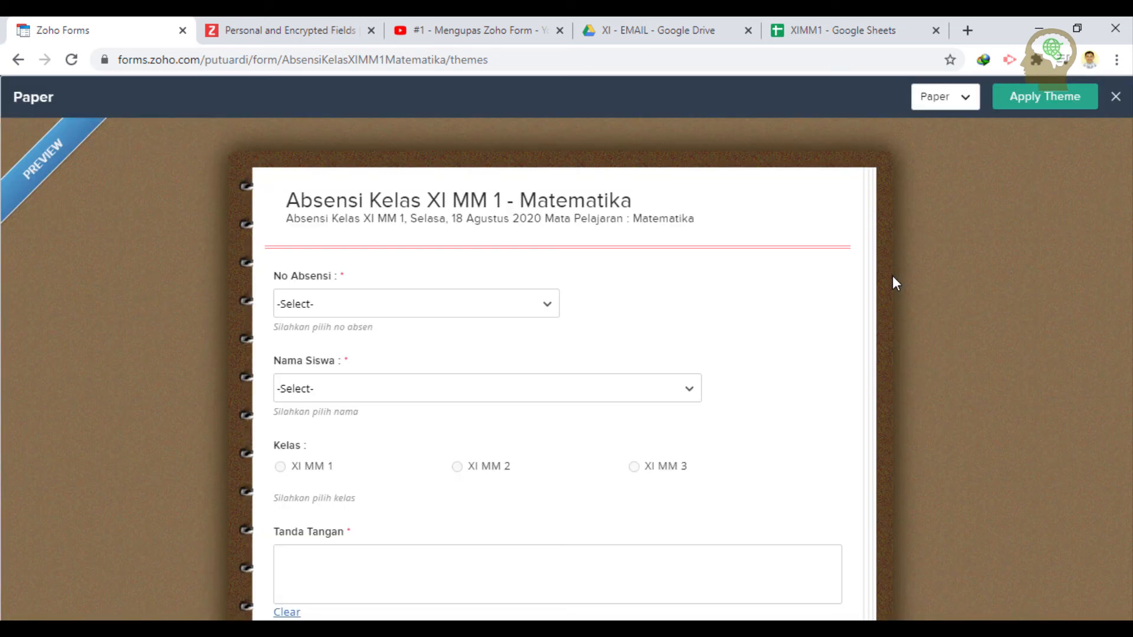
click(1059, 104)
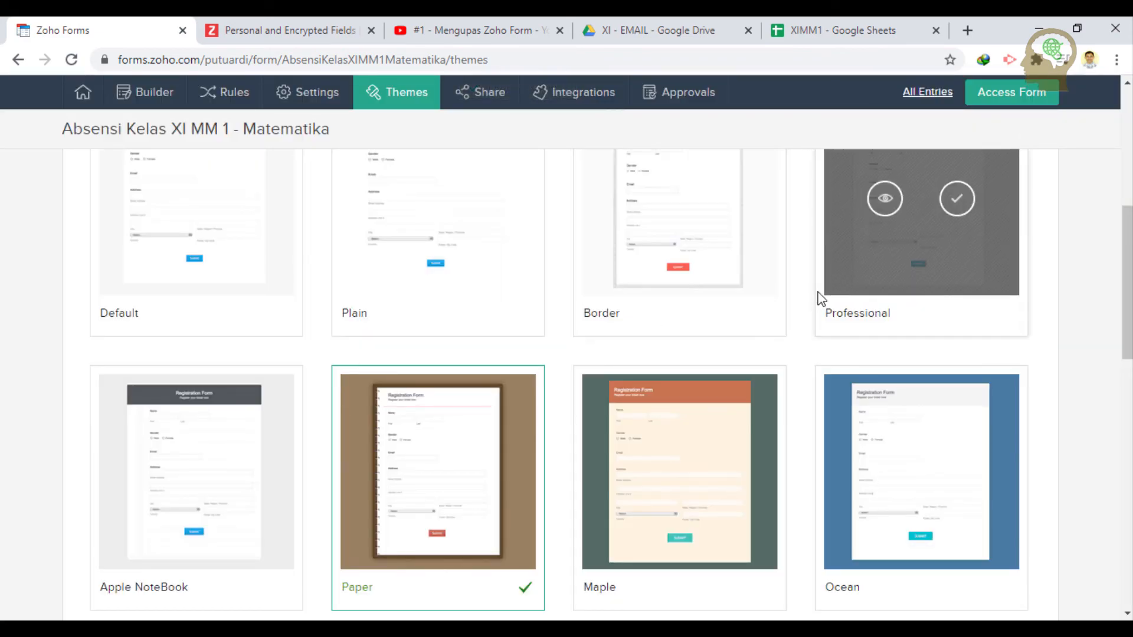
scroll(914, 256, up, 8)
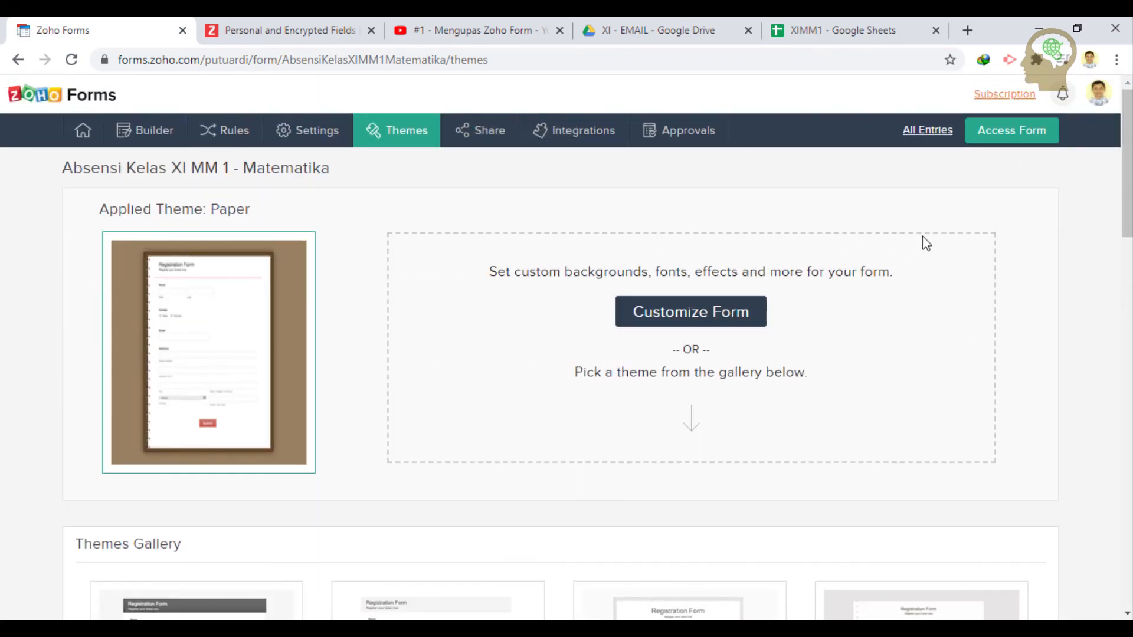
click(1012, 137)
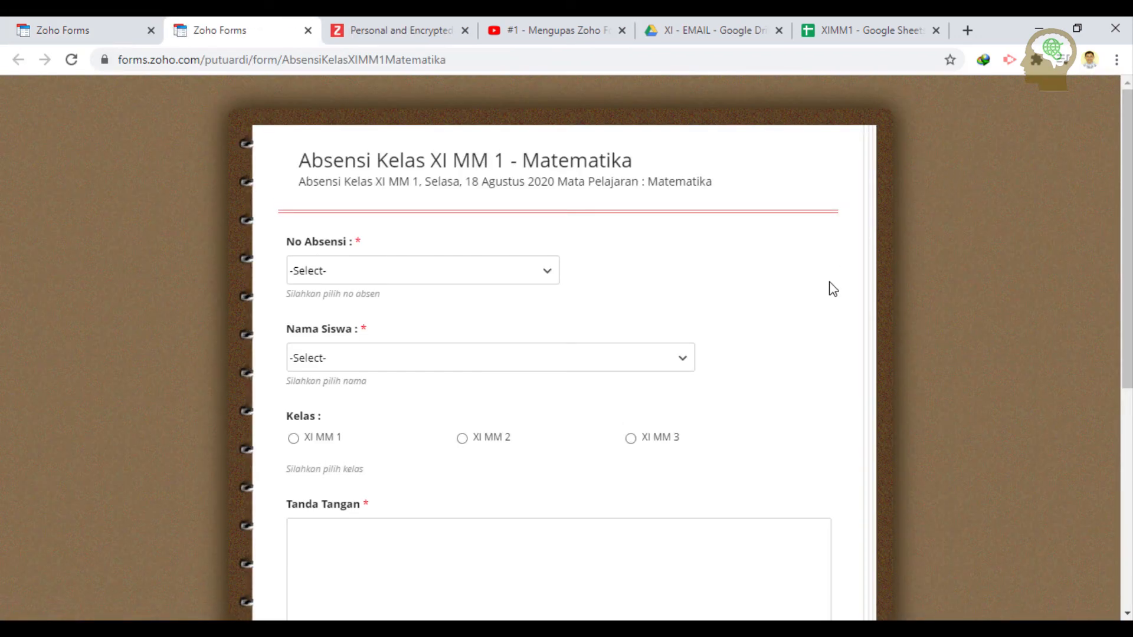
- Scroll through the live Paper-styled form, then close its tab to return to Themes
scroll(832, 289, down, 7)
scroll(811, 282, up, 7)
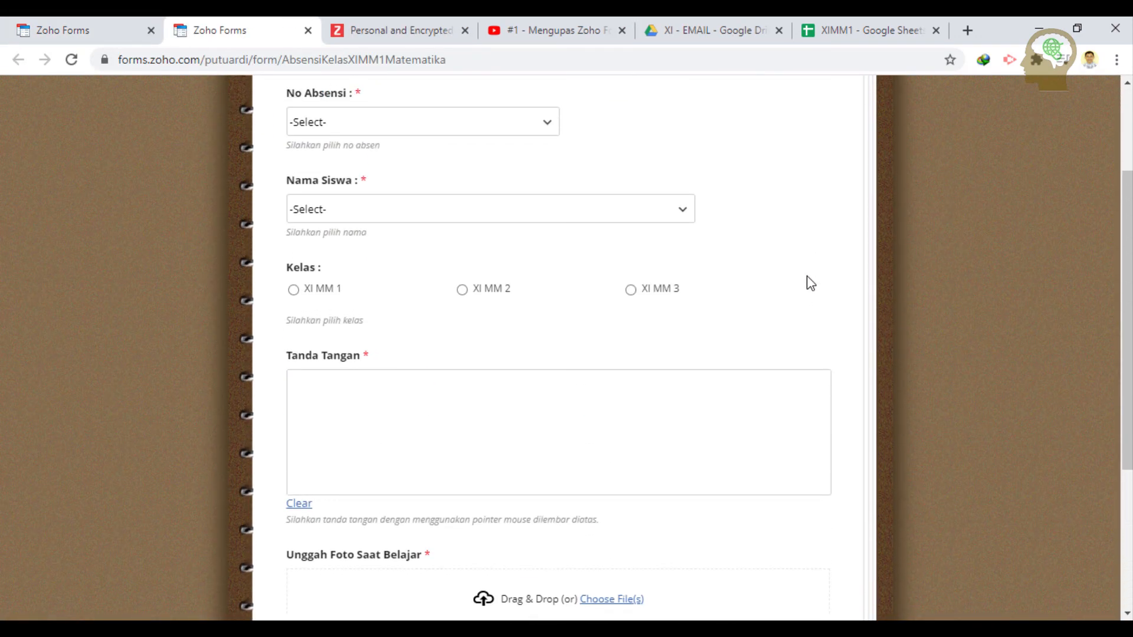
scroll(811, 283, down, 7)
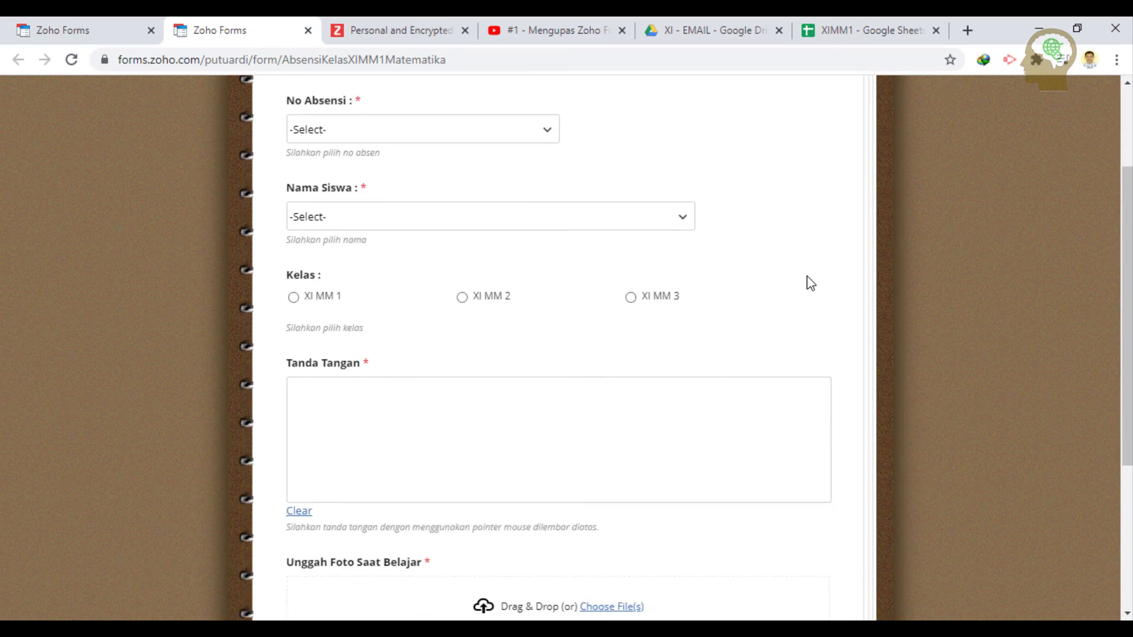
scroll(810, 283, up, 7)
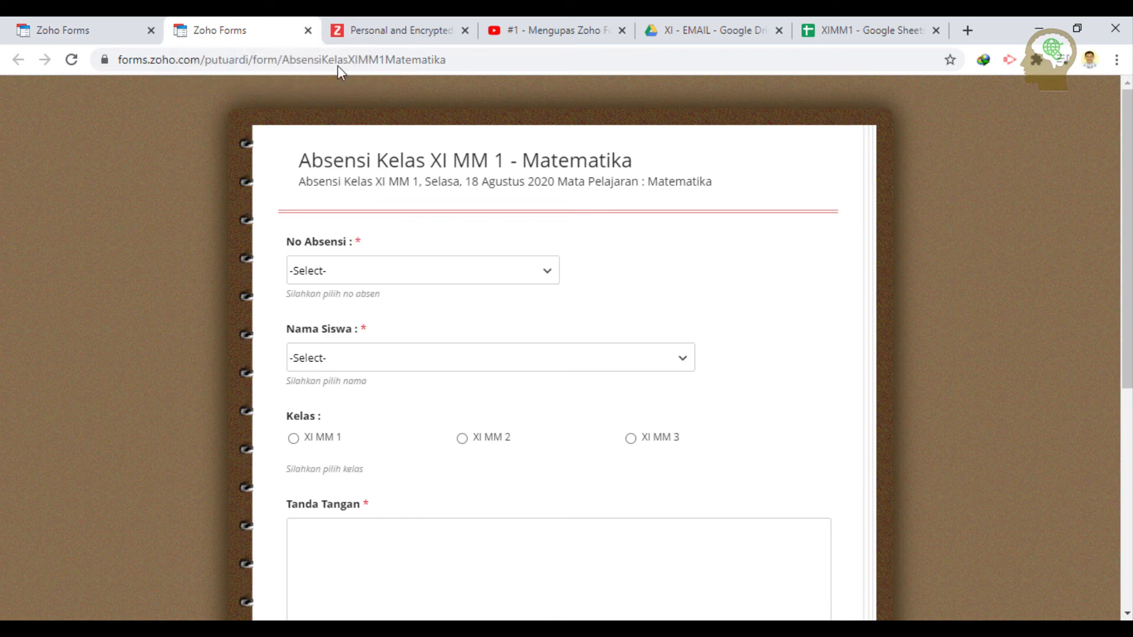
click(307, 31)
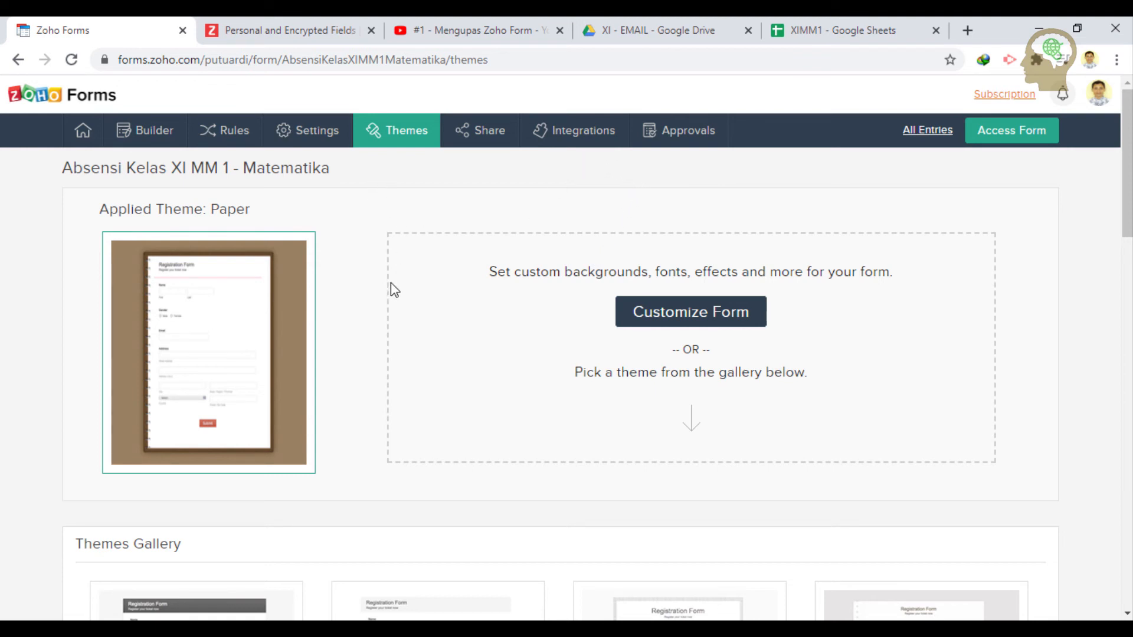
- Go to the Builder's Share tab and select the public Form Permalink URL
click(149, 129)
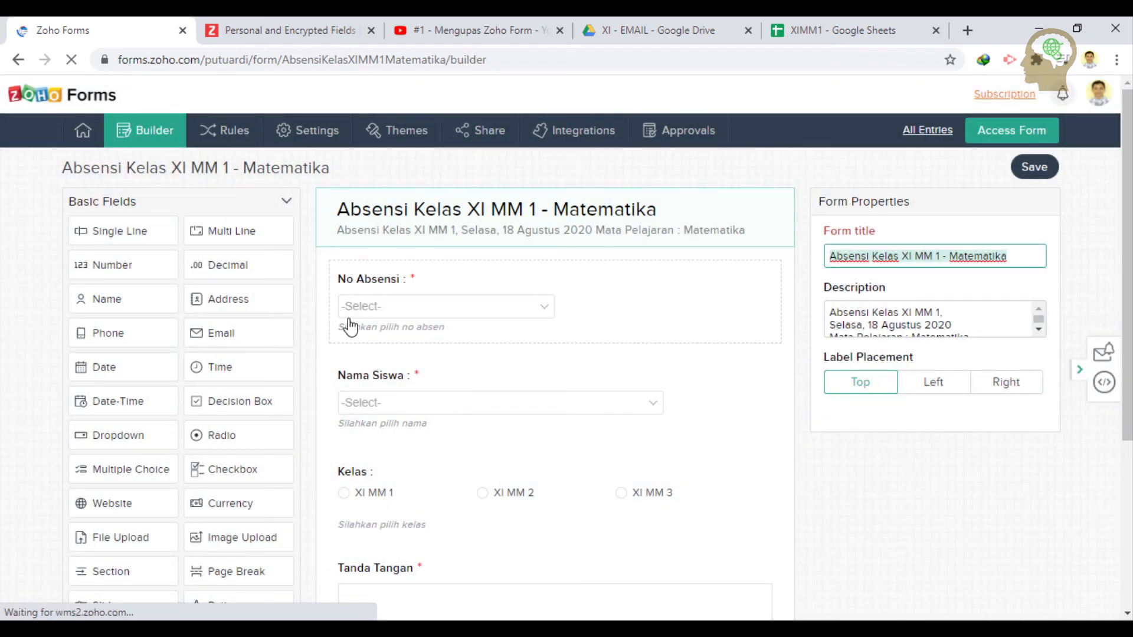
click(495, 140)
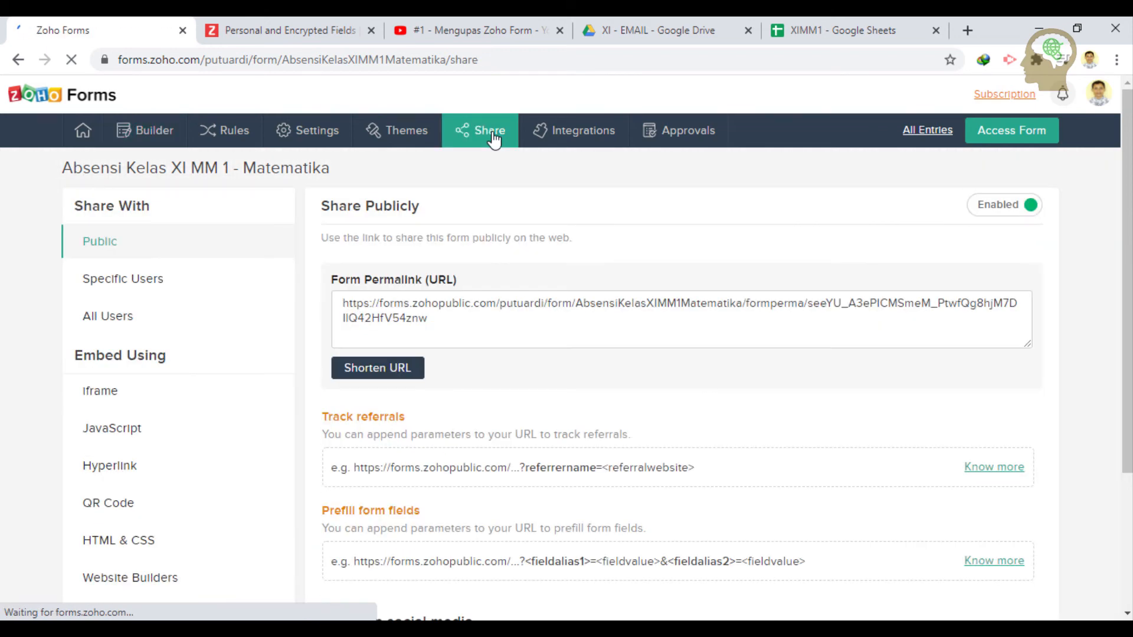
click(454, 327)
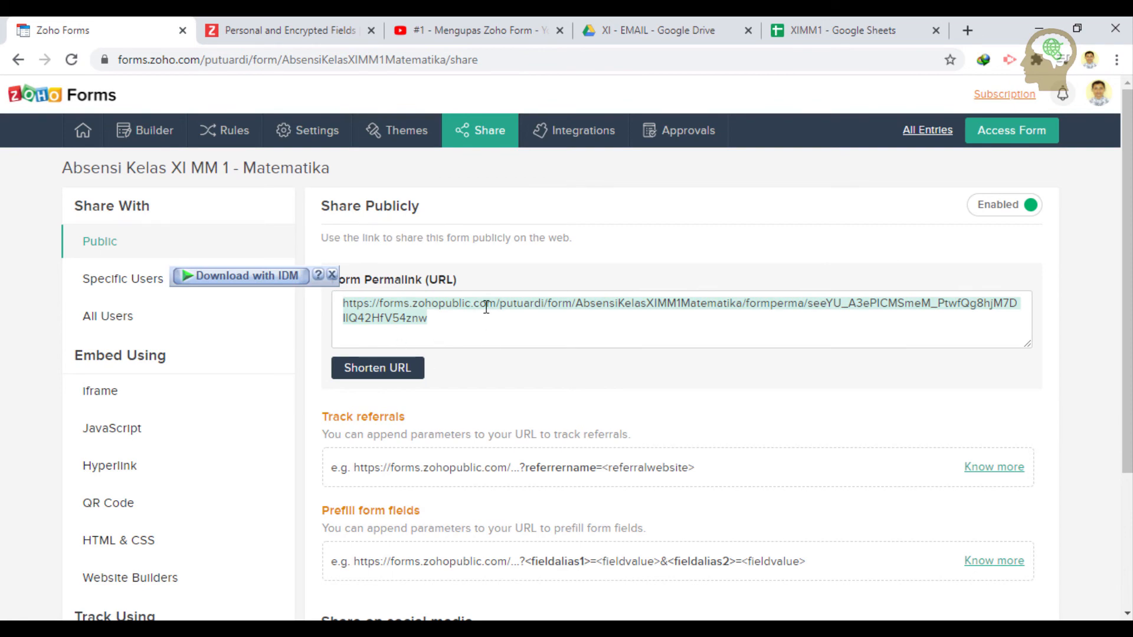
scroll(486, 306, down, 3)
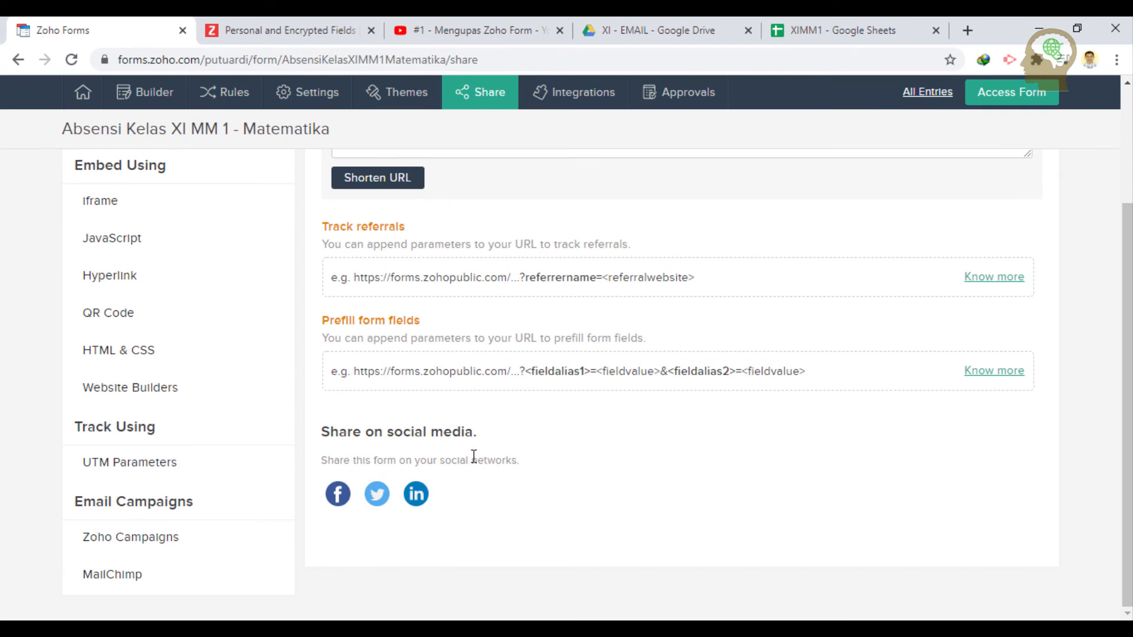
scroll(419, 454, up, 2)
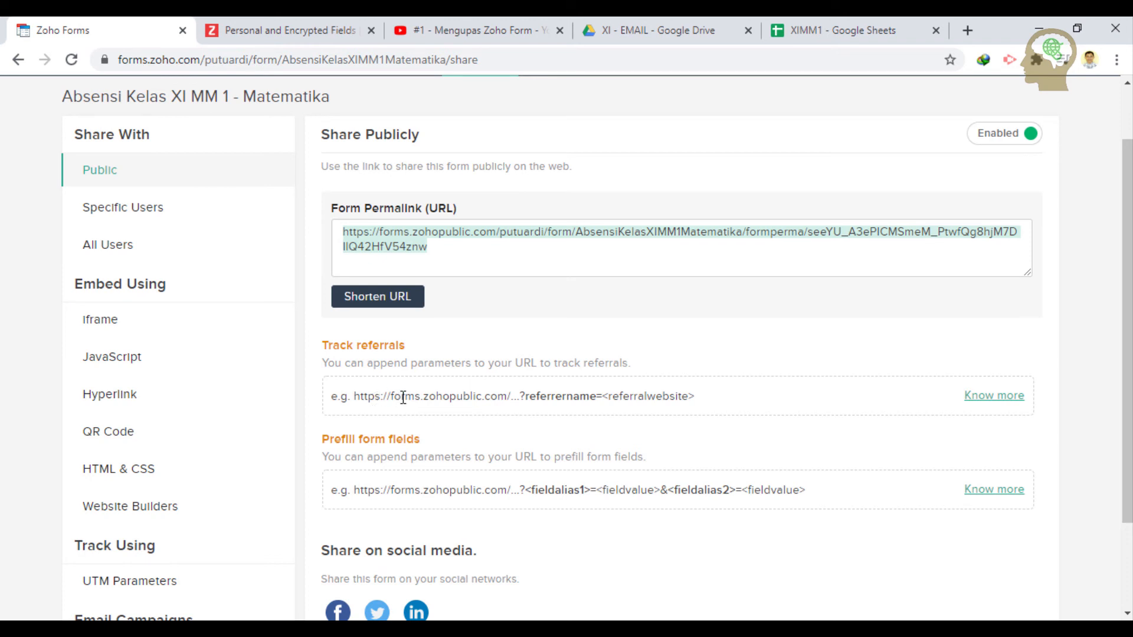
scroll(431, 346, up, 2)
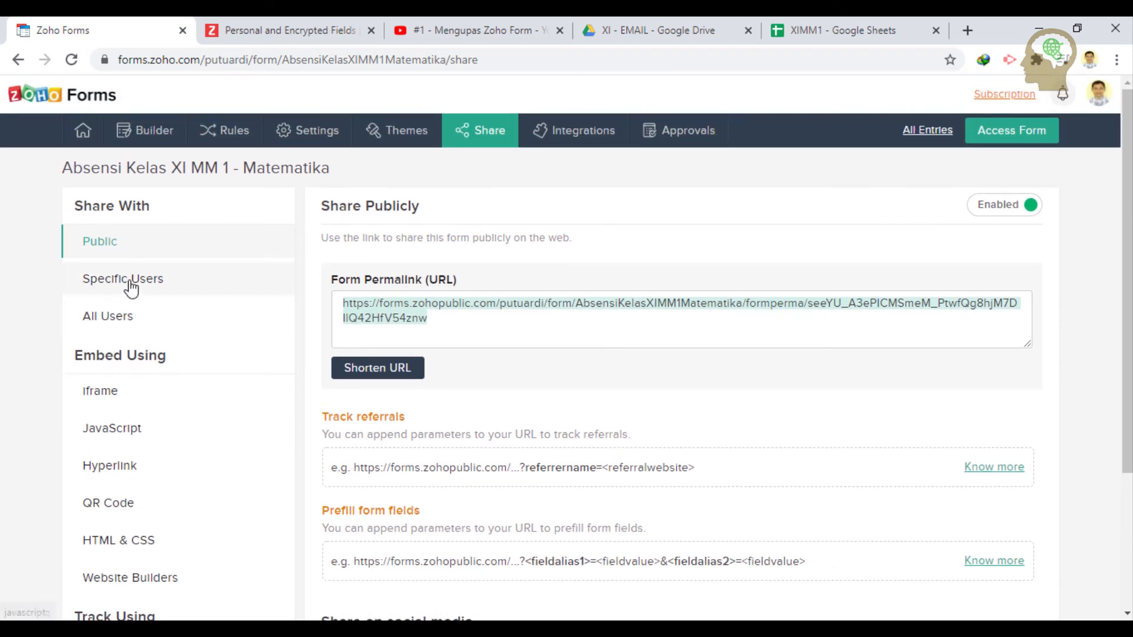
scroll(141, 366, down, 1)
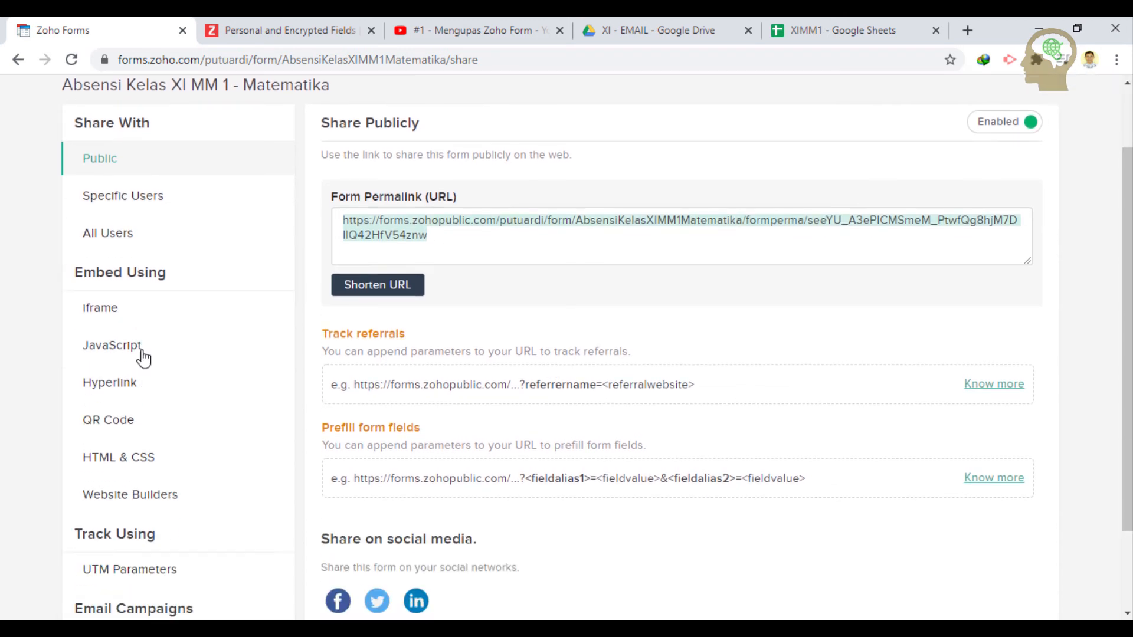
- Review the iframe, JavaScript and hyperlink embed codes, selecting the iframe code
click(139, 323)
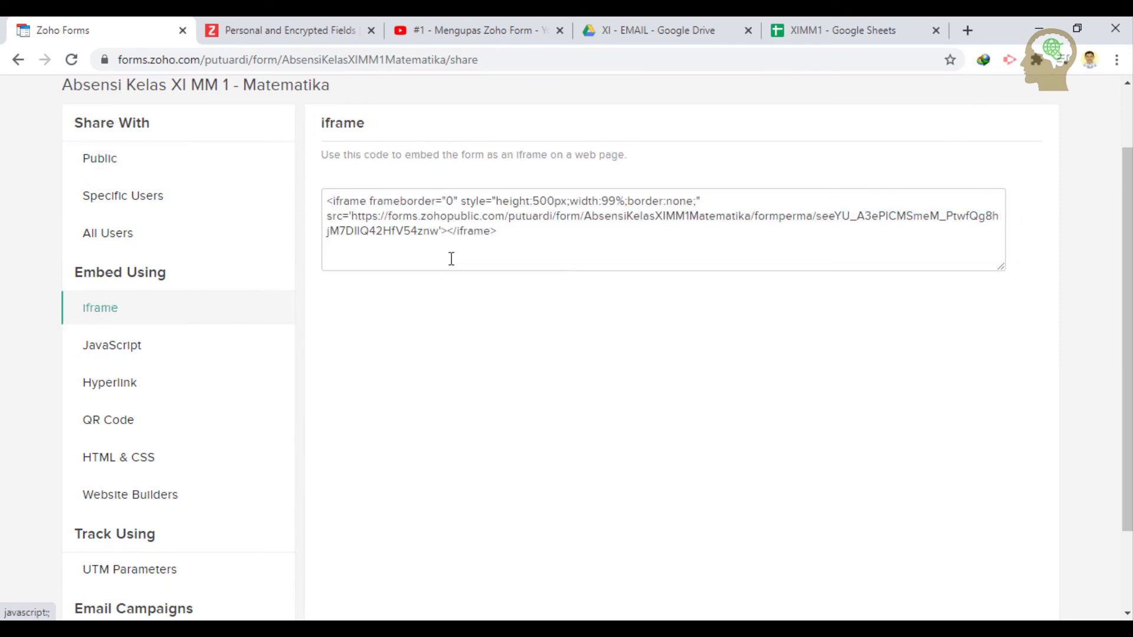
click(498, 246)
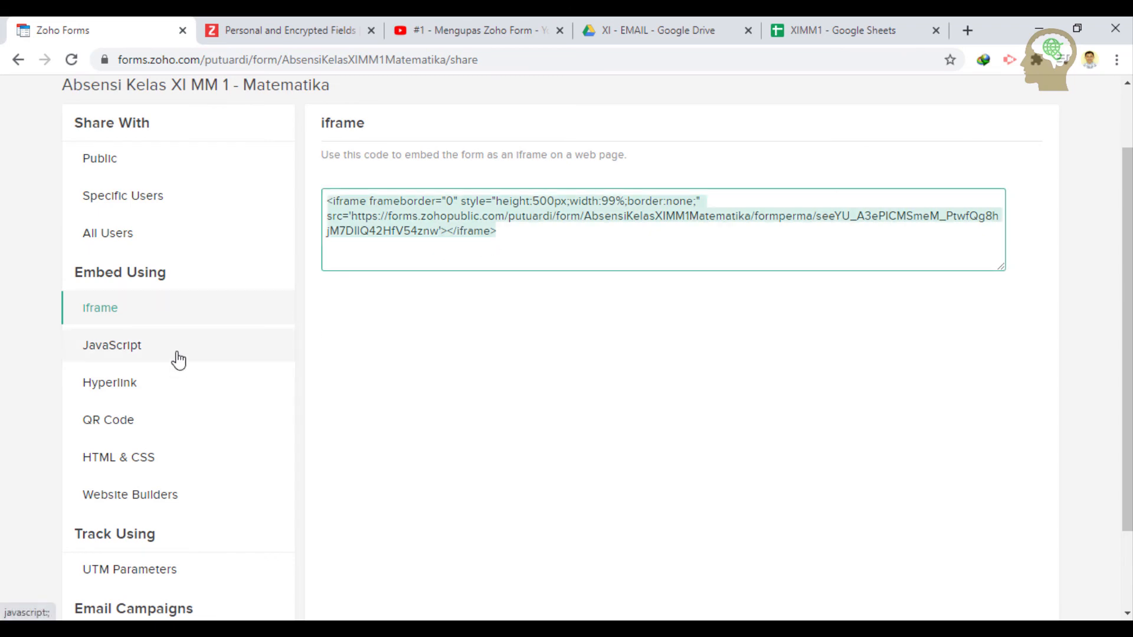
click(178, 360)
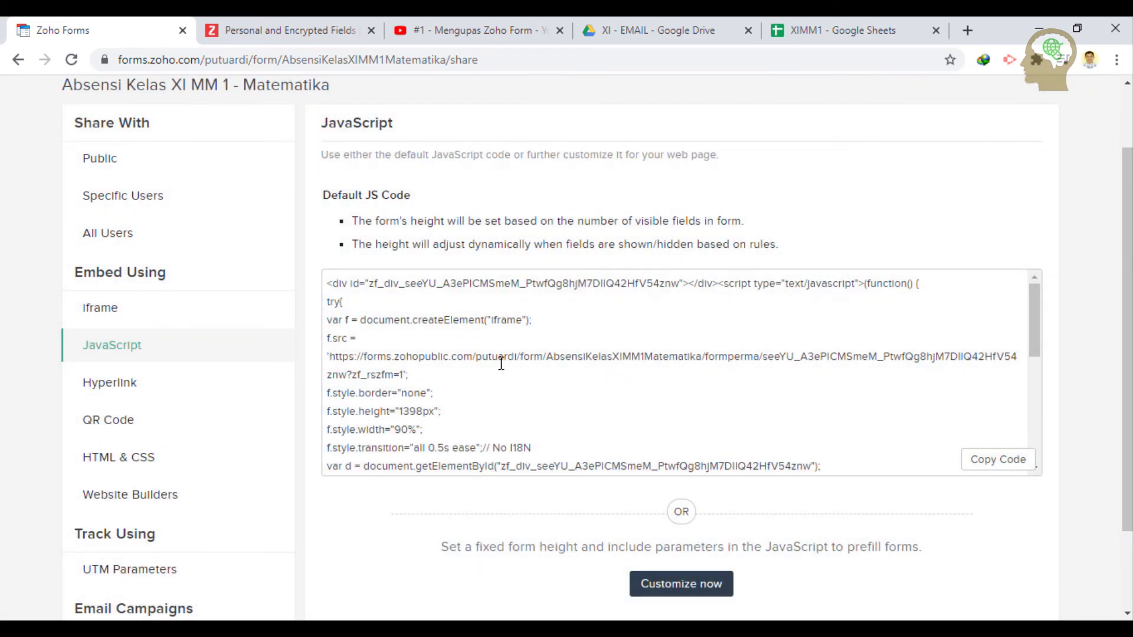
click(144, 385)
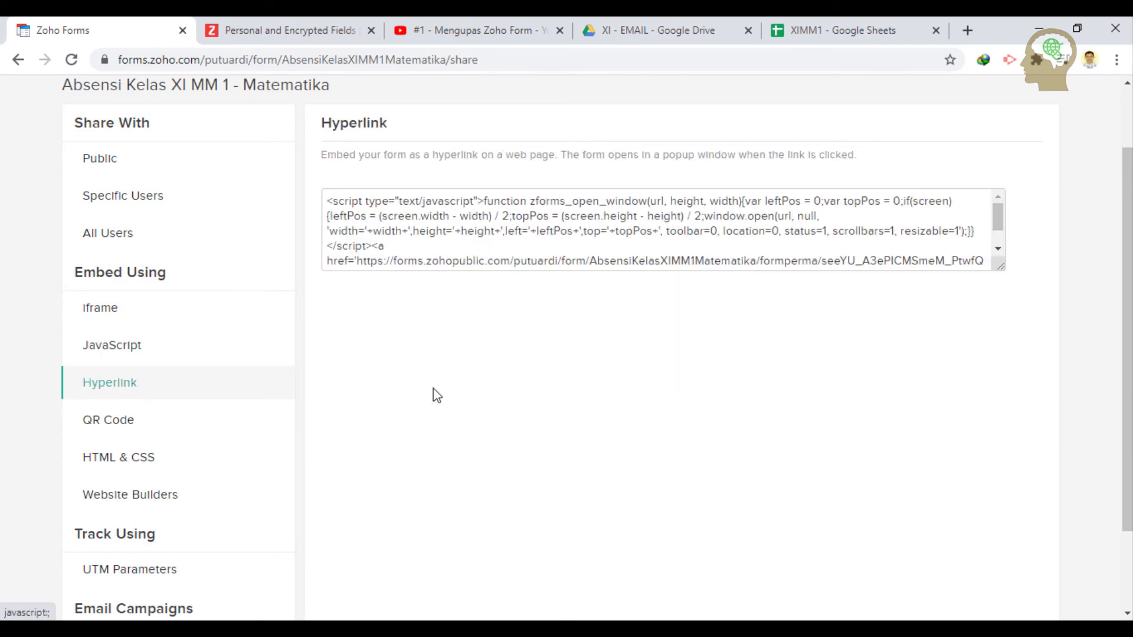
- Show the form's QR code and download it as a PNG image
scroll(481, 239, down, 2)
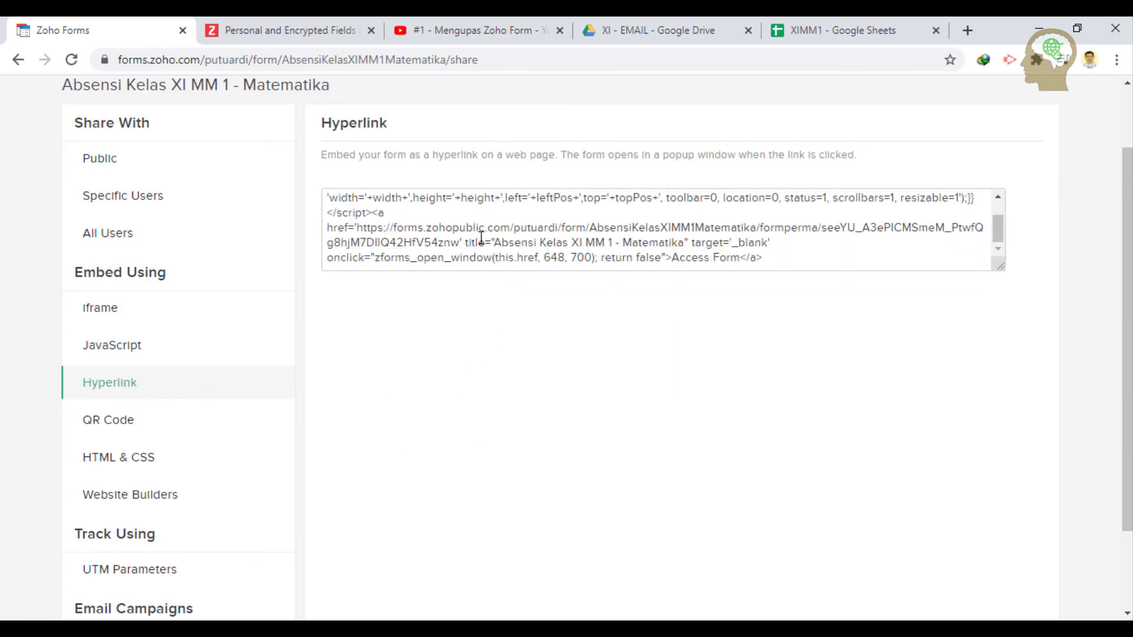
click(147, 424)
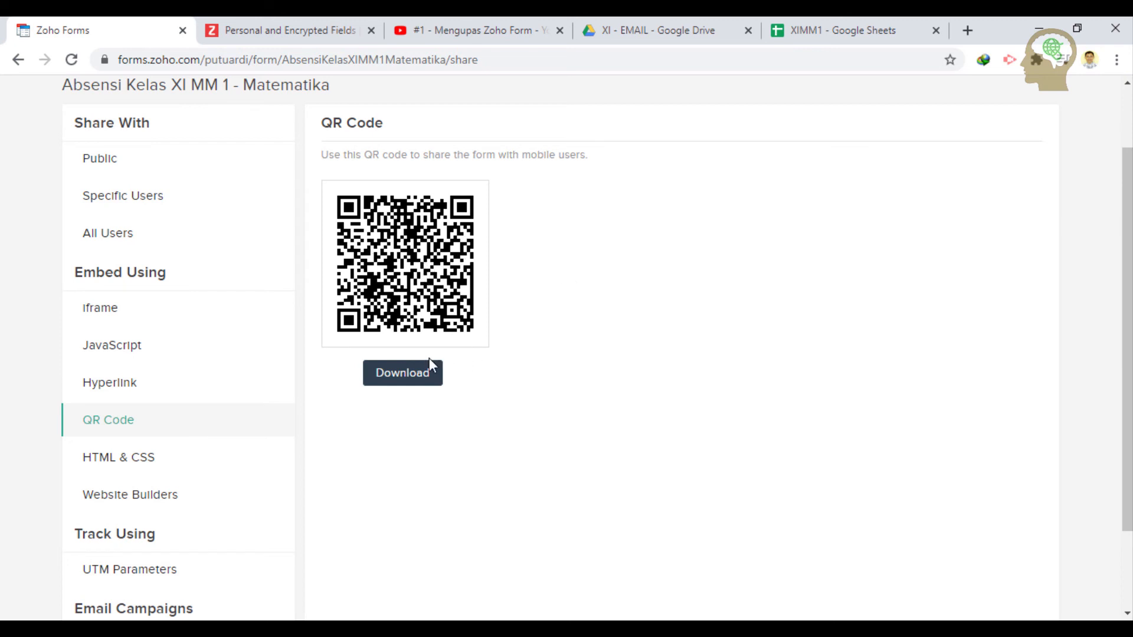
click(421, 377)
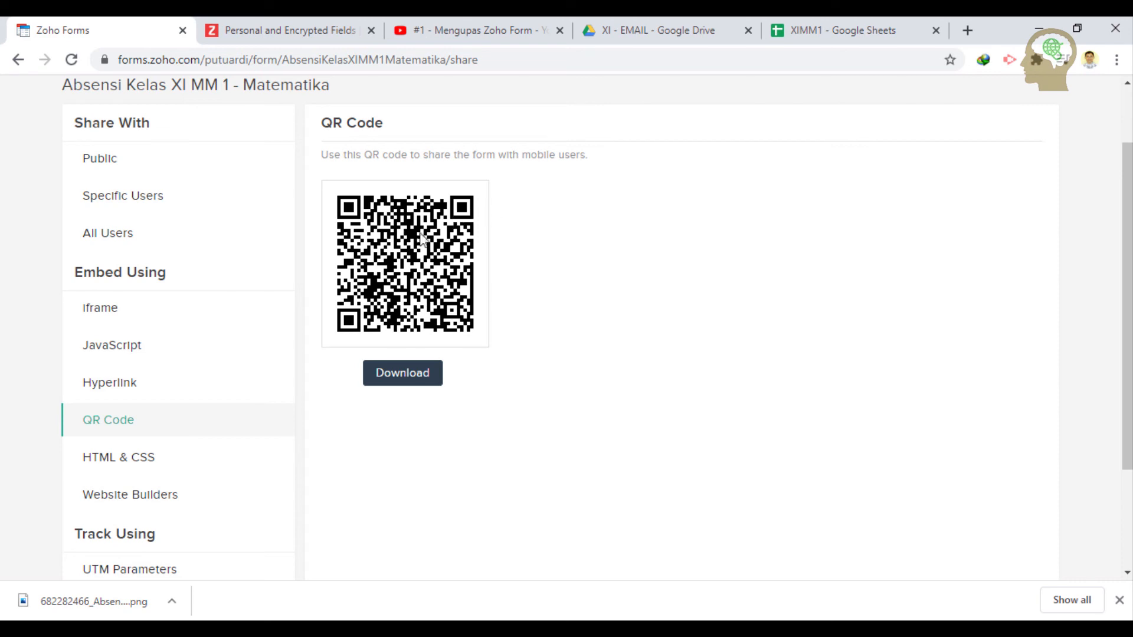
- Look over the HTML & CSS and website builder options, then return to the Public permalink
click(158, 463)
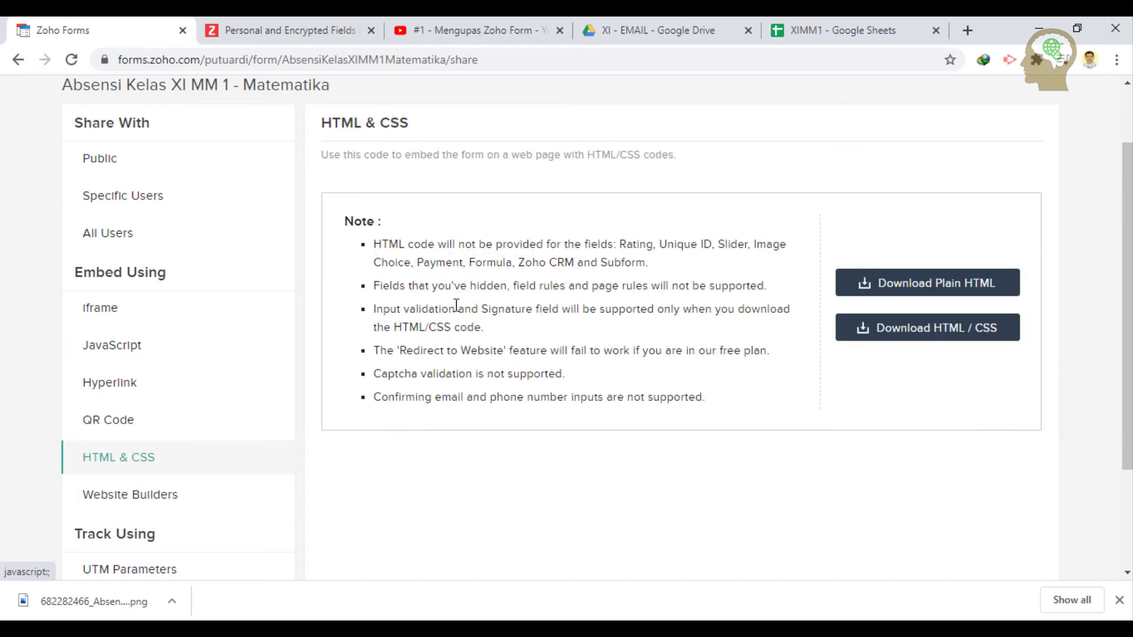
click(165, 500)
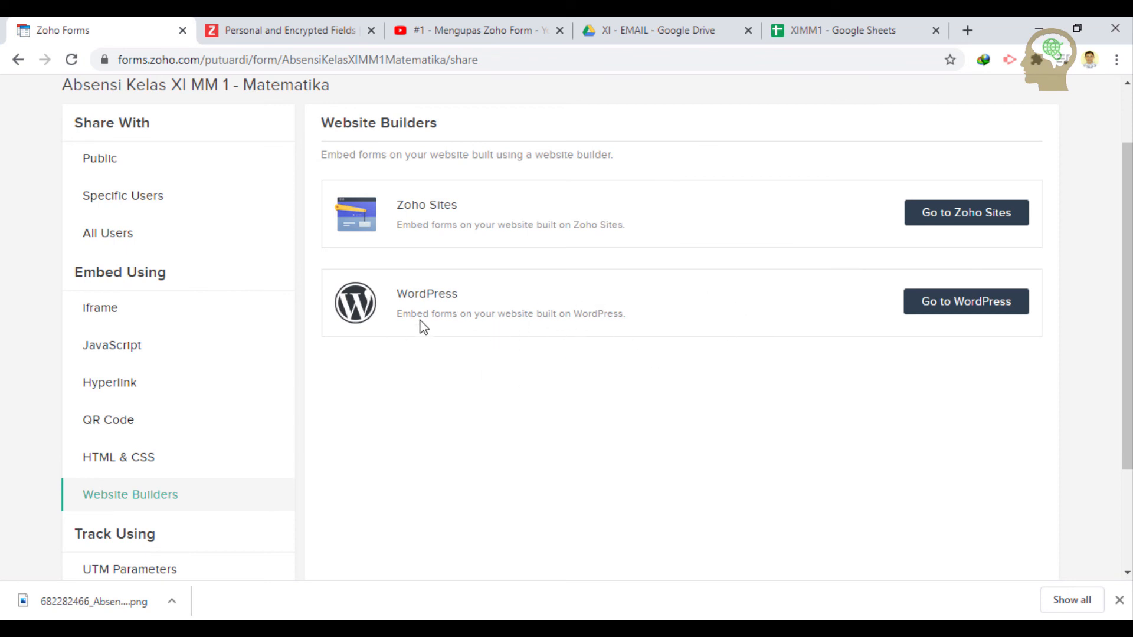
scroll(222, 417, up, 2)
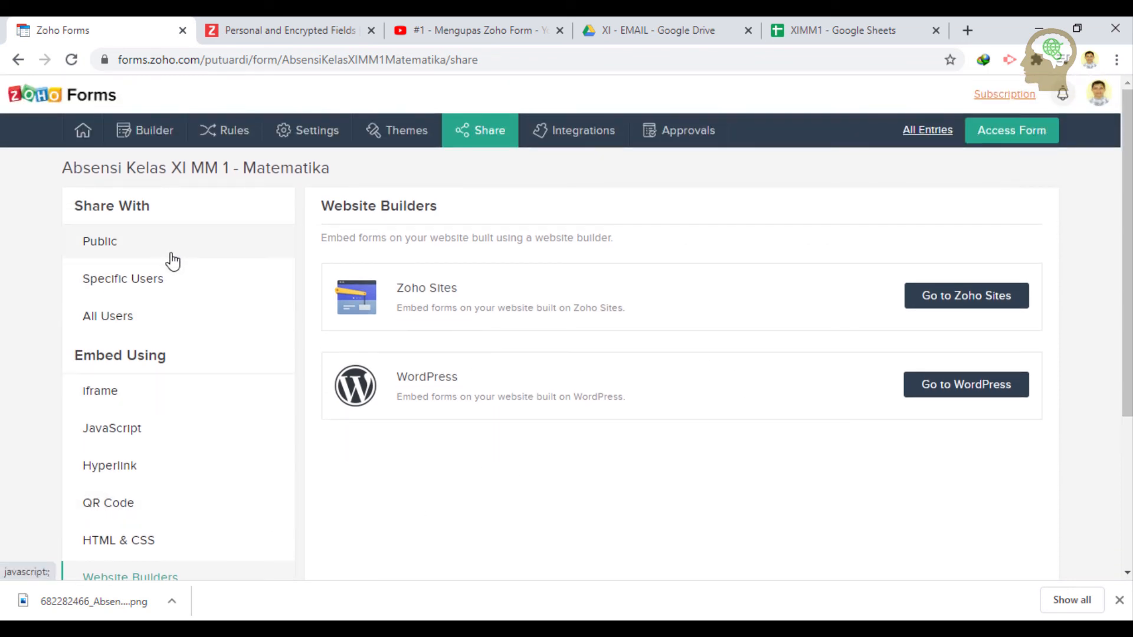
click(172, 256)
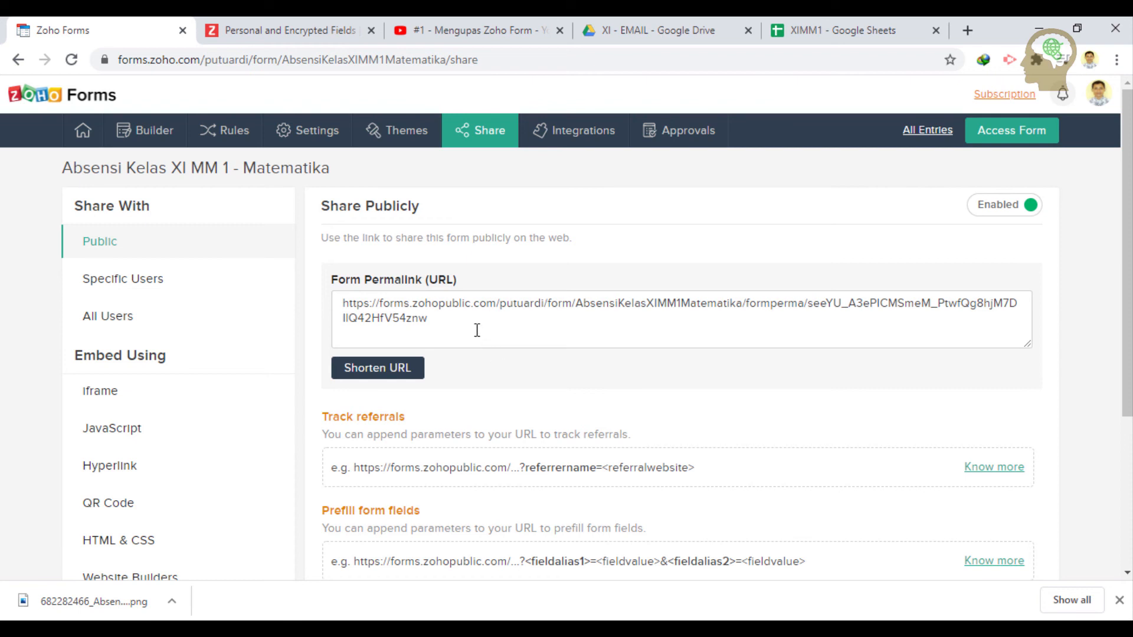
- Generate a shortened zfrmz.com link for the public form and copy it
click(384, 372)
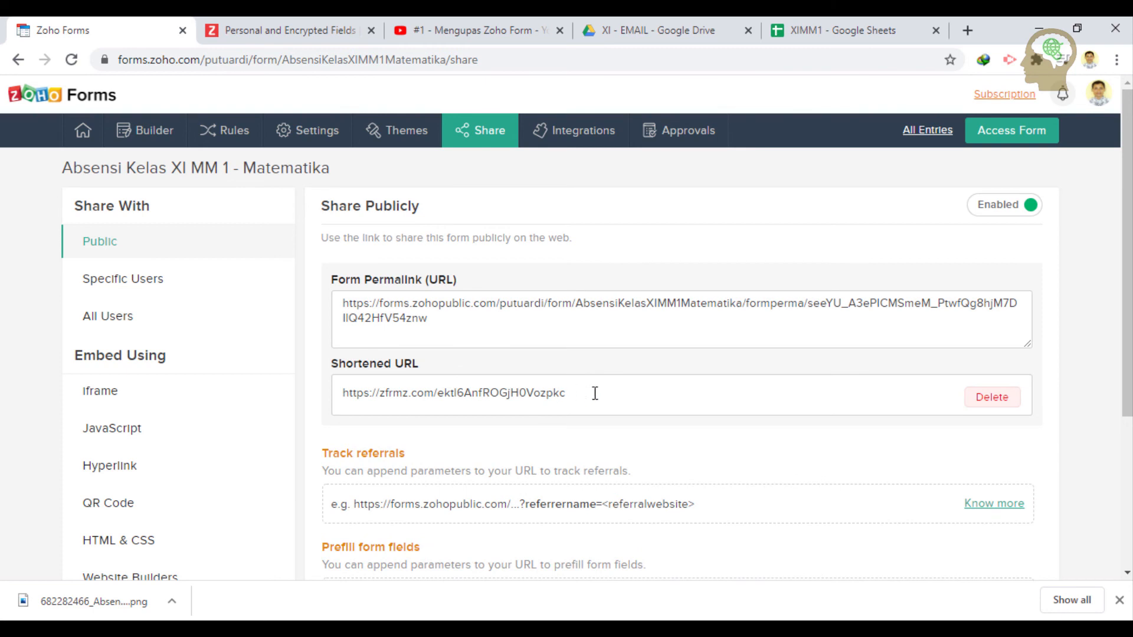
drag(596, 392, 348, 392)
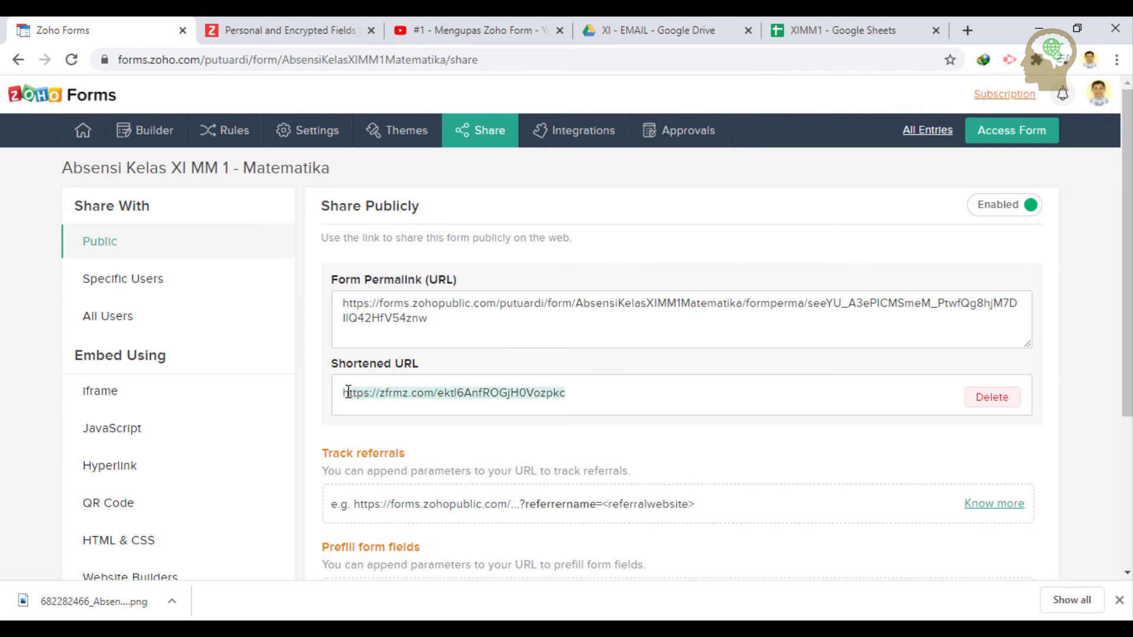
right_click(405, 394)
click(437, 408)
- Switch to Microsoft Edge and open a new blank tab
click(578, 577)
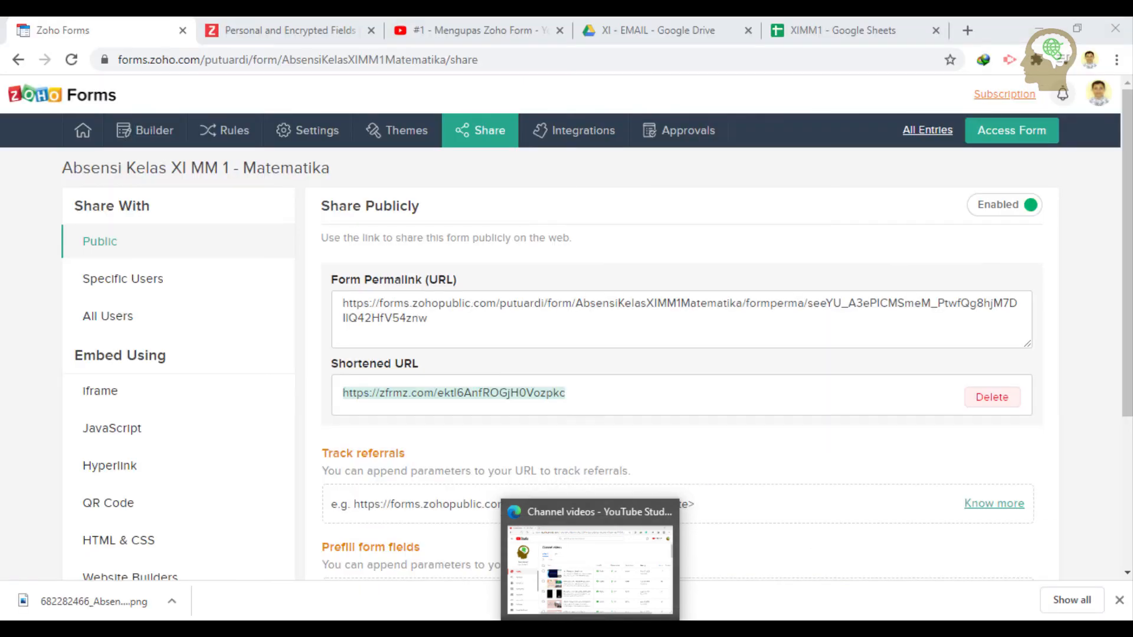
click(590, 570)
click(220, 30)
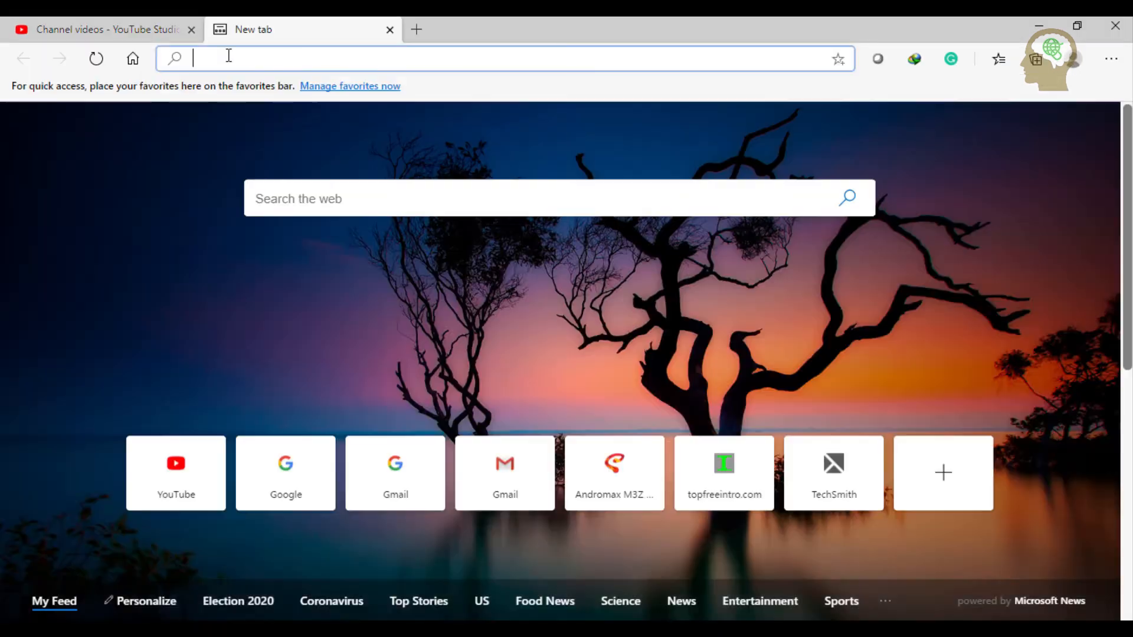
- Paste the copied short link into Edge's address bar and load the attendance form
right_click(229, 55)
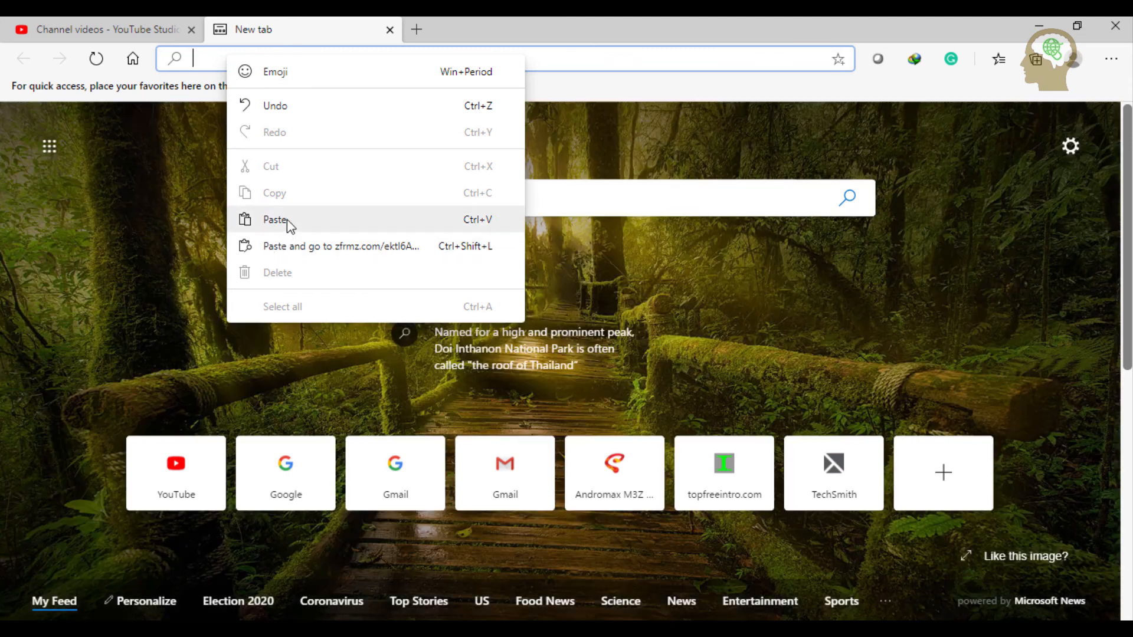
click(287, 218)
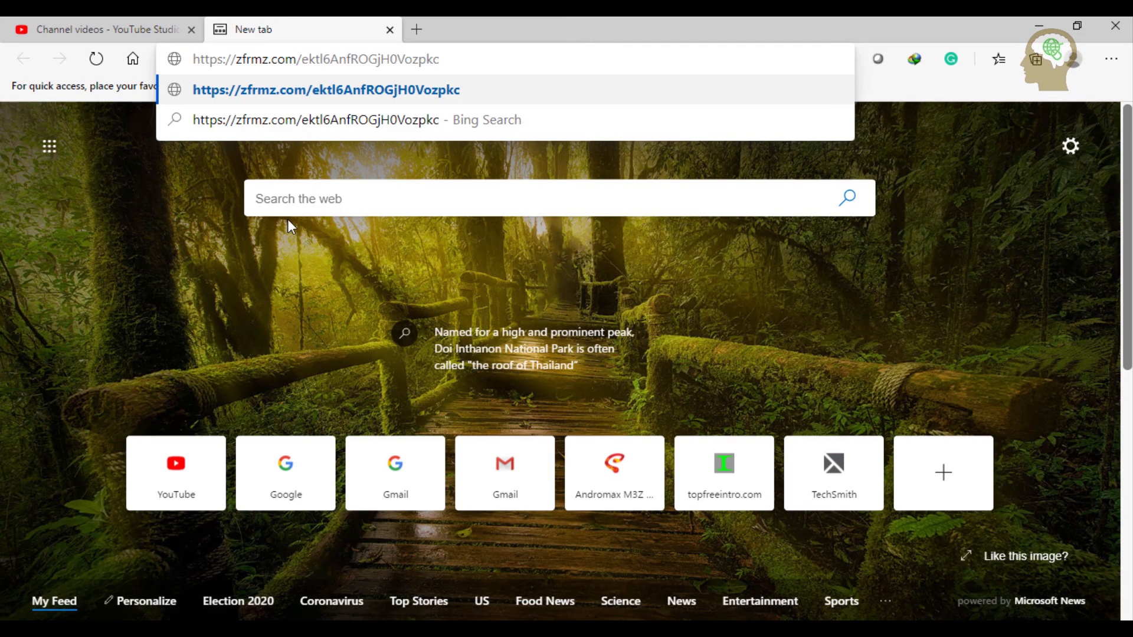
key(Return)
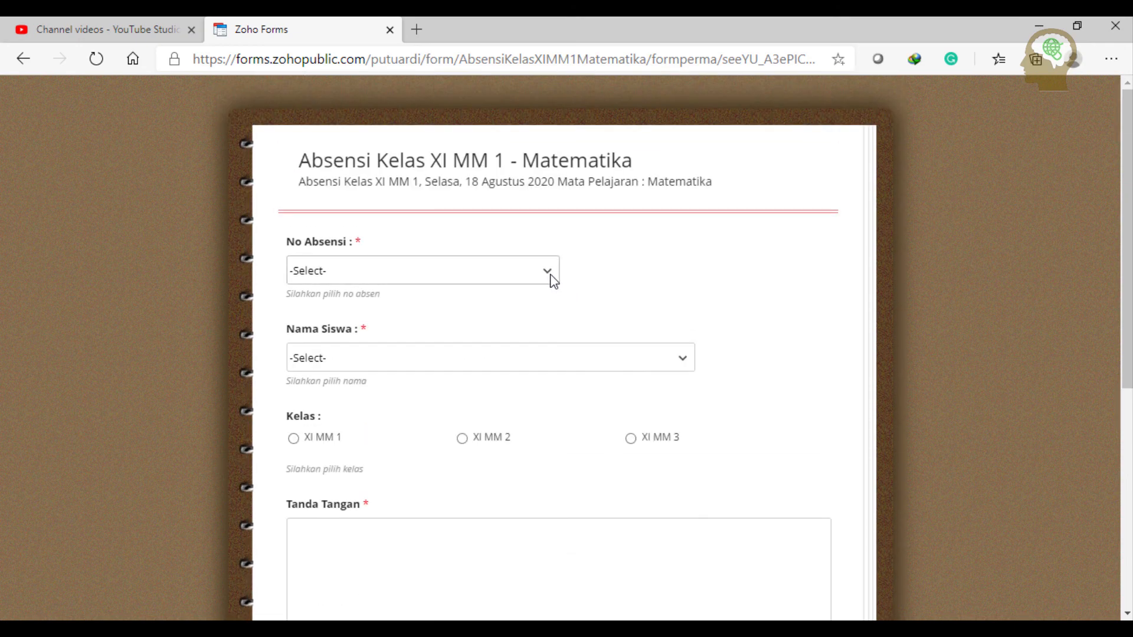
- Choose attendance number 1 and a student name, then draw a signature in the Tanda Tangan pad
click(547, 275)
click(487, 313)
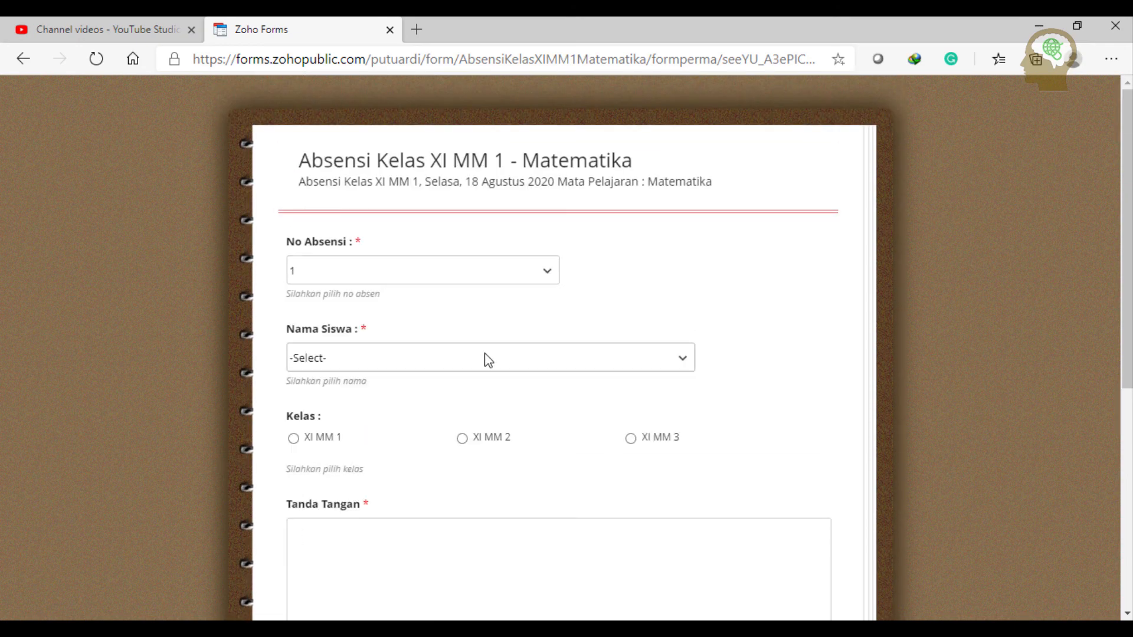
click(486, 357)
click(426, 48)
scroll(431, 304, down, 3)
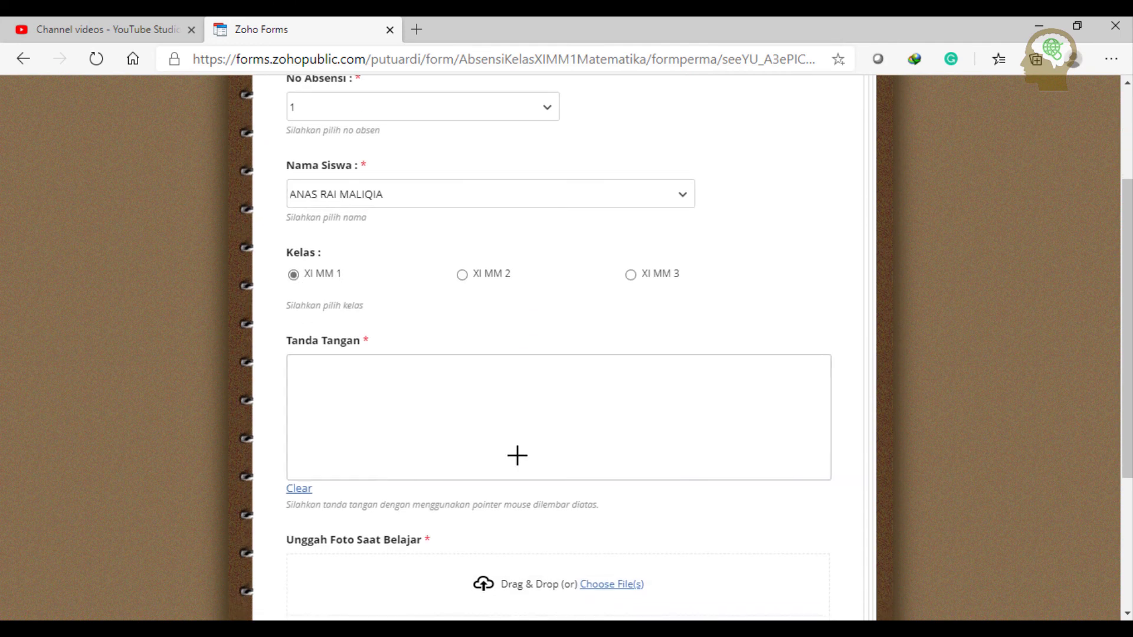
mouse_move(493, 459)
mouse_down()
mouse_move(520, 363)
mouse_move(496, 455)
mouse_move(588, 431)
mouse_up()
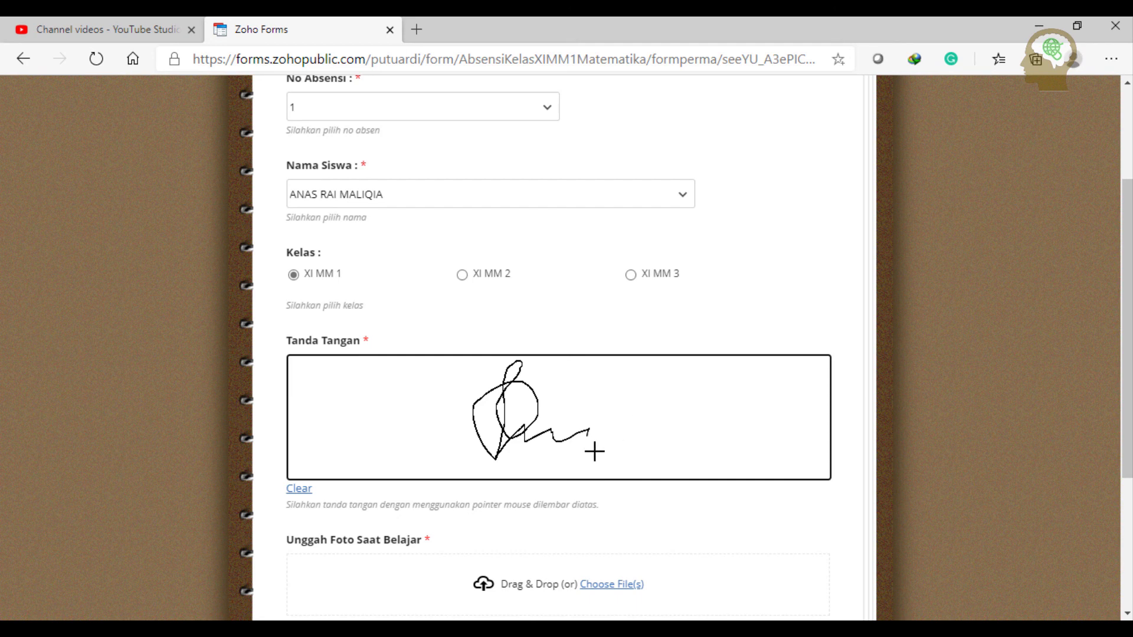
- Drop the student's photo file into the upload box and submit the test entry
scroll(593, 450, down, 3)
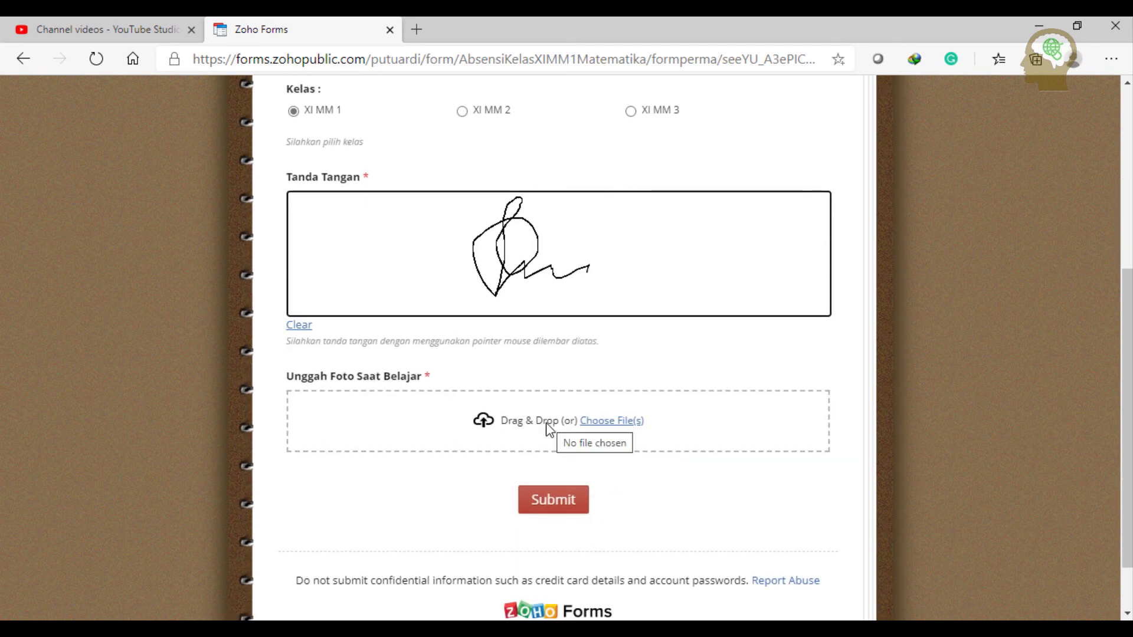
click(441, 629)
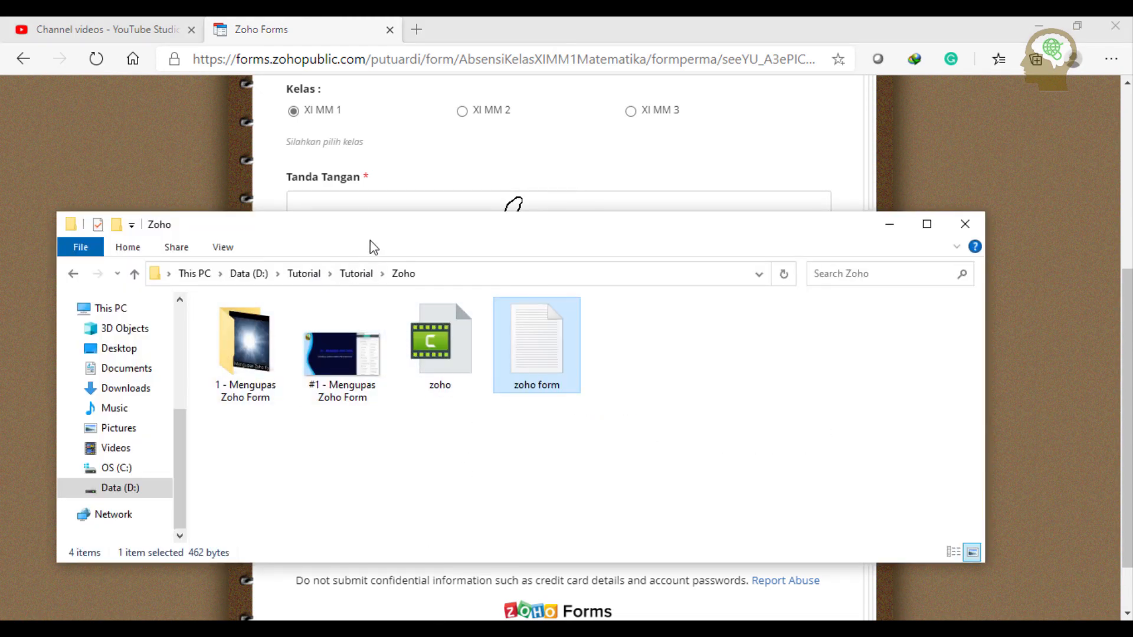
mouse_move(382, 239)
mouse_down()
mouse_move(1061, 194)
mouse_move(1029, 180)
mouse_up()
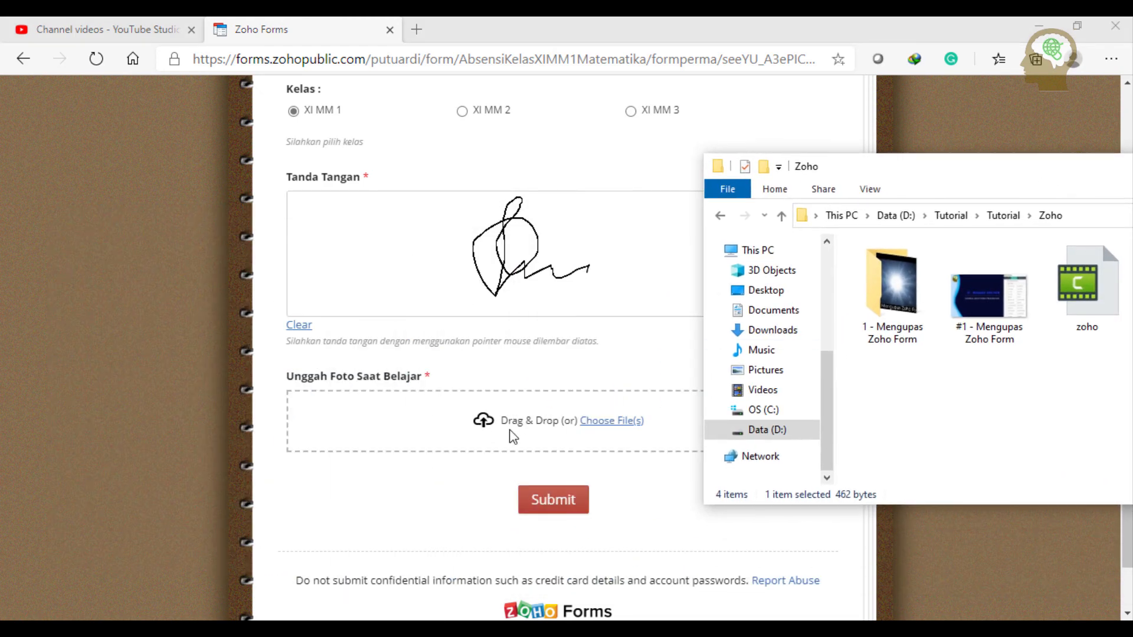
drag(991, 299, 554, 435)
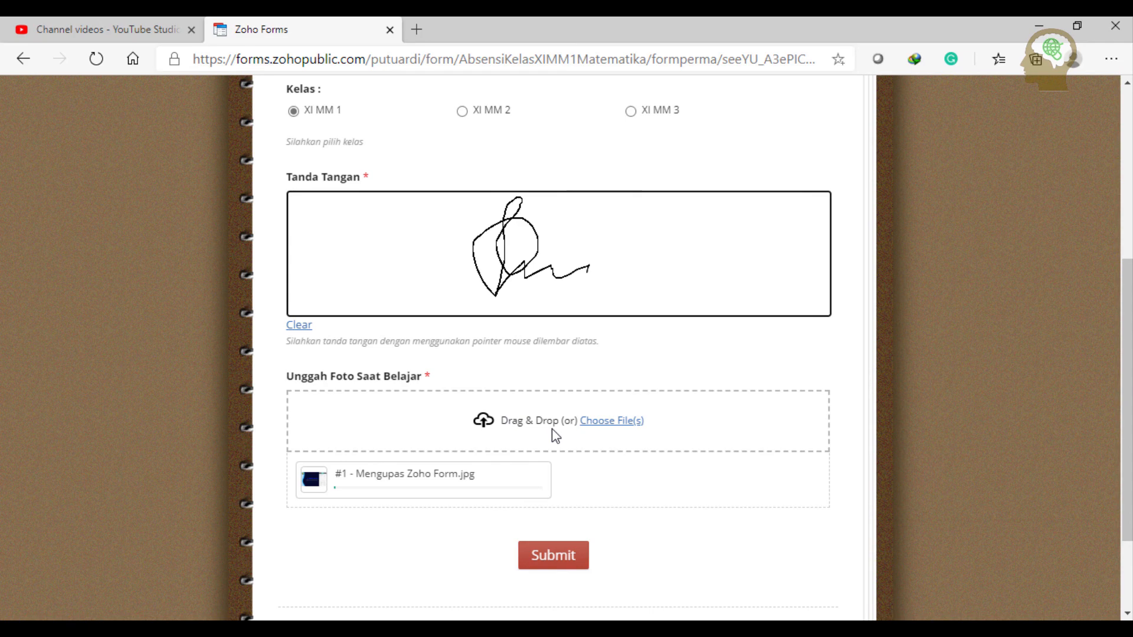
click(613, 421)
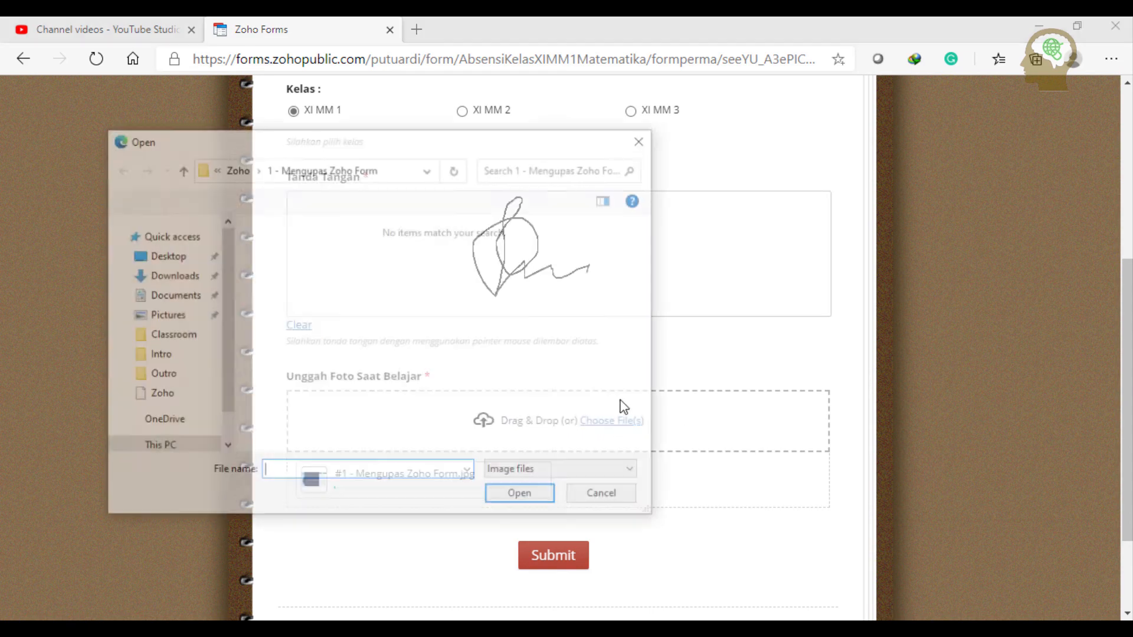
click(603, 499)
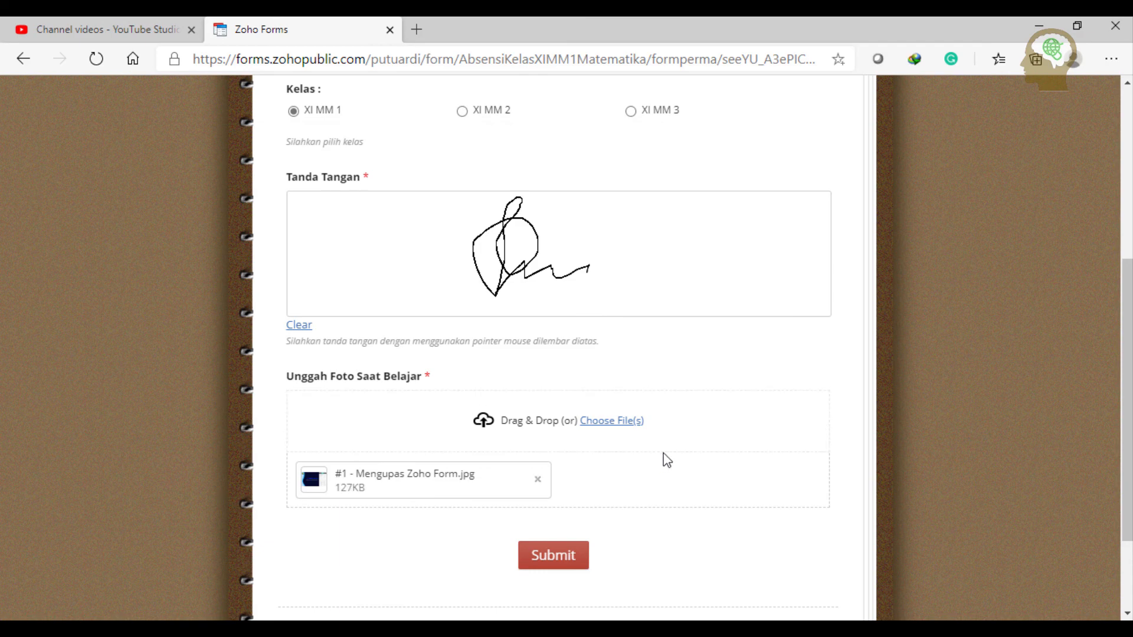
scroll(618, 450, up, 3)
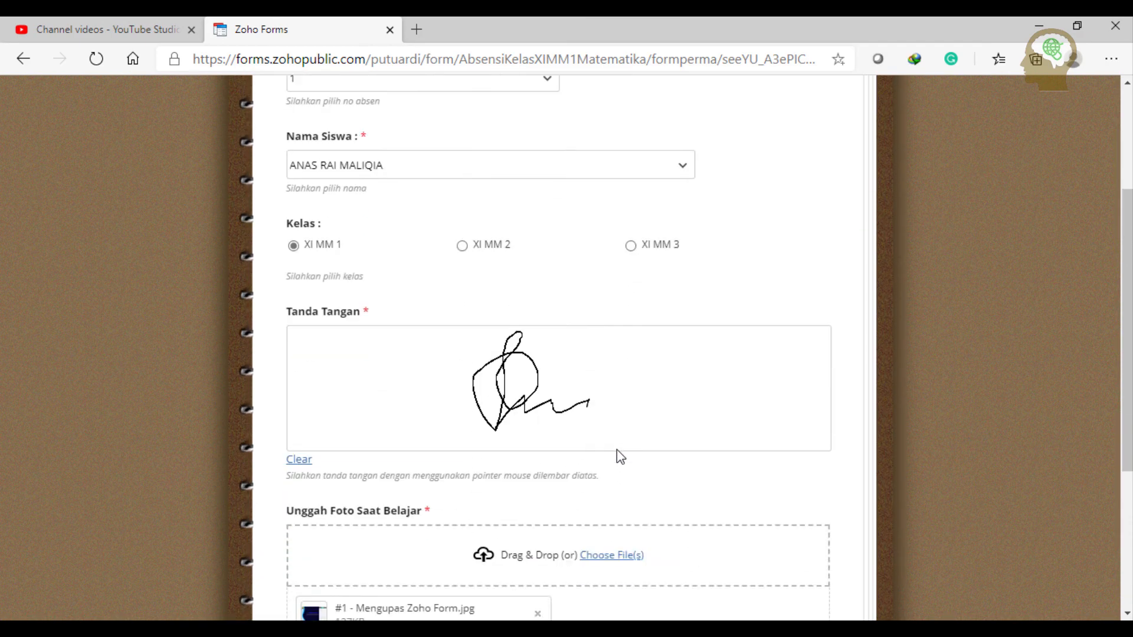
scroll(618, 450, down, 5)
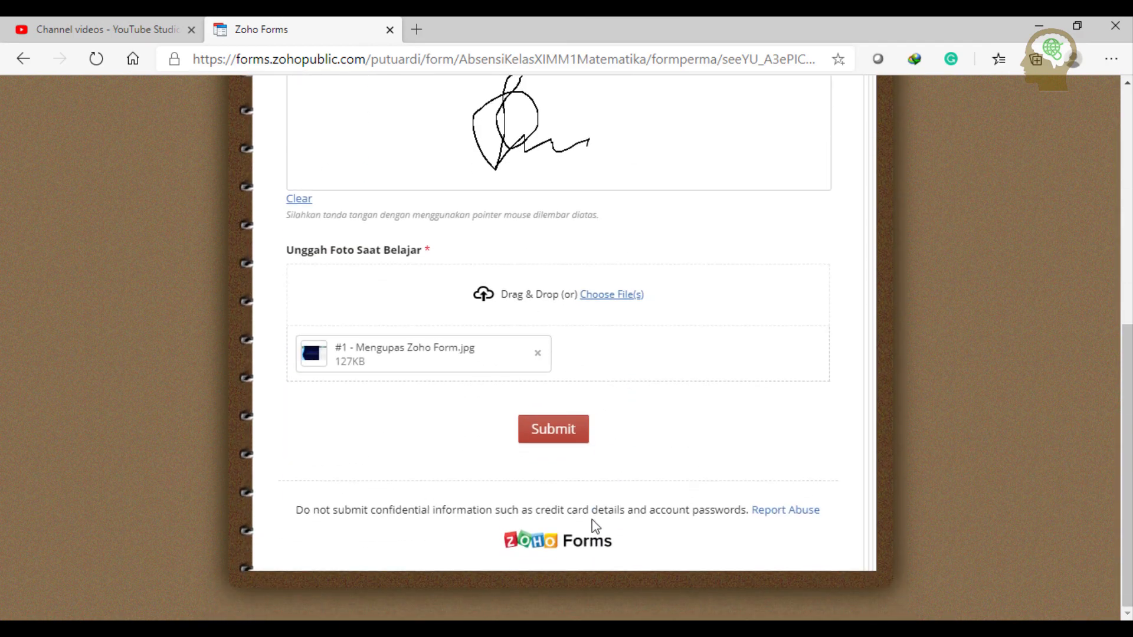
click(574, 434)
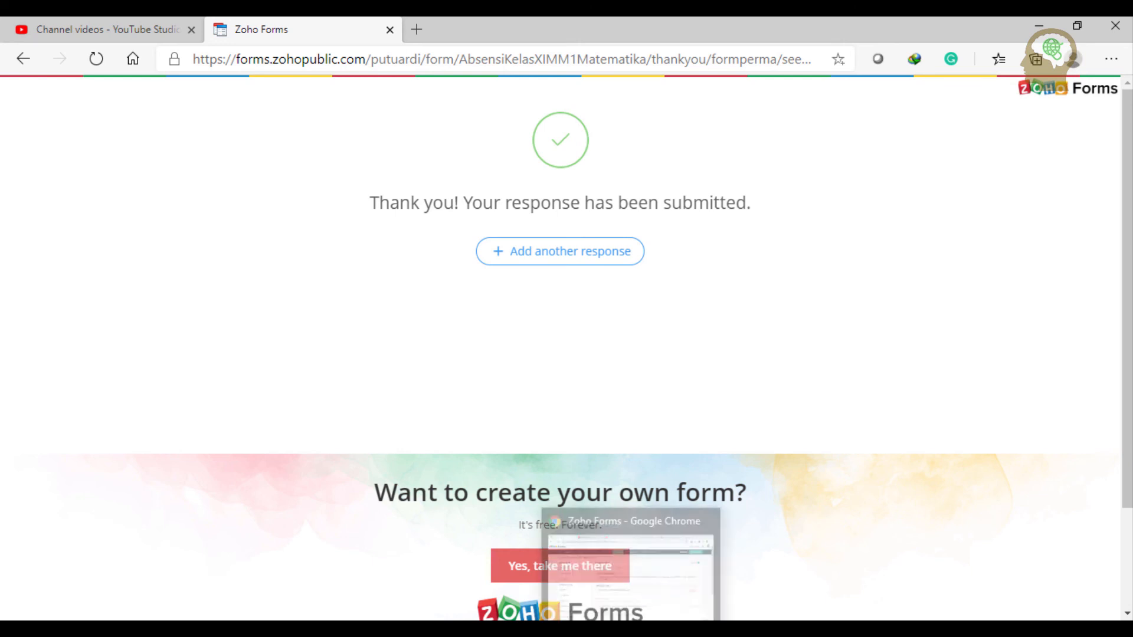
click(634, 632)
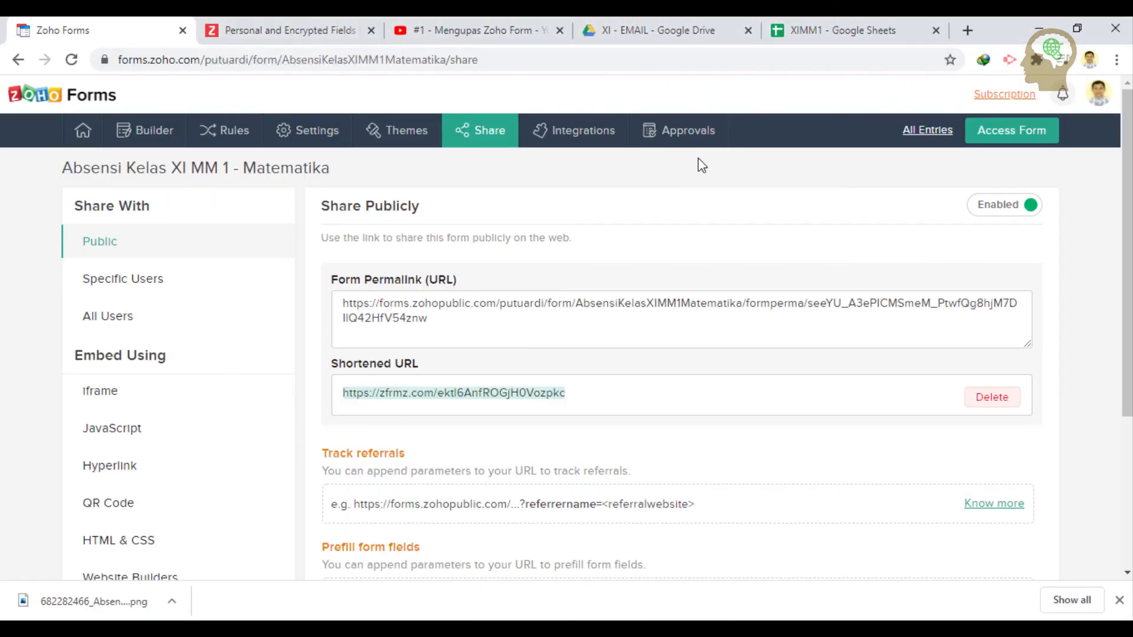
- Open All Entries and scroll the table to see the number 1, XI MM 1 test record
click(925, 134)
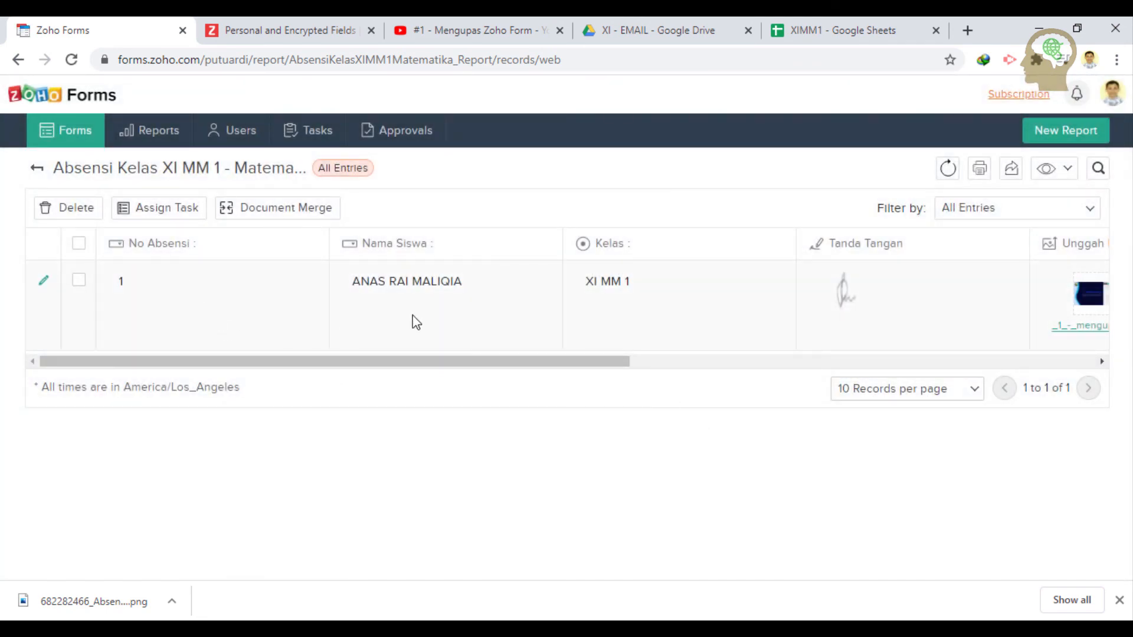
mouse_move(466, 362)
mouse_down()
mouse_move(797, 362)
mouse_move(1026, 337)
mouse_move(762, 345)
mouse_move(469, 373)
mouse_up()
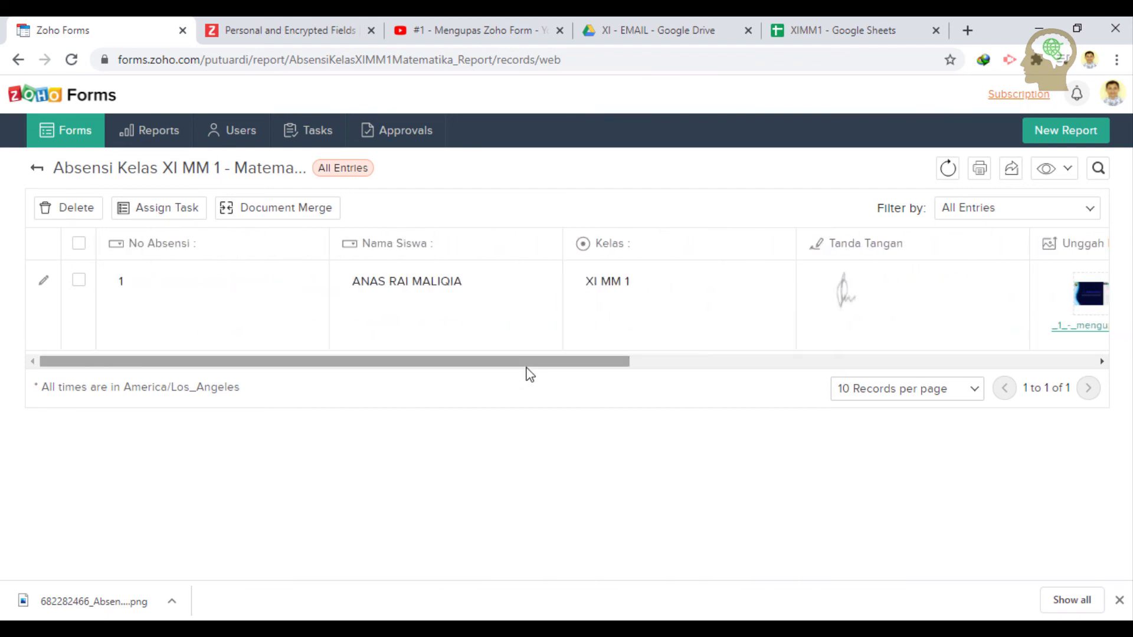
click(1069, 173)
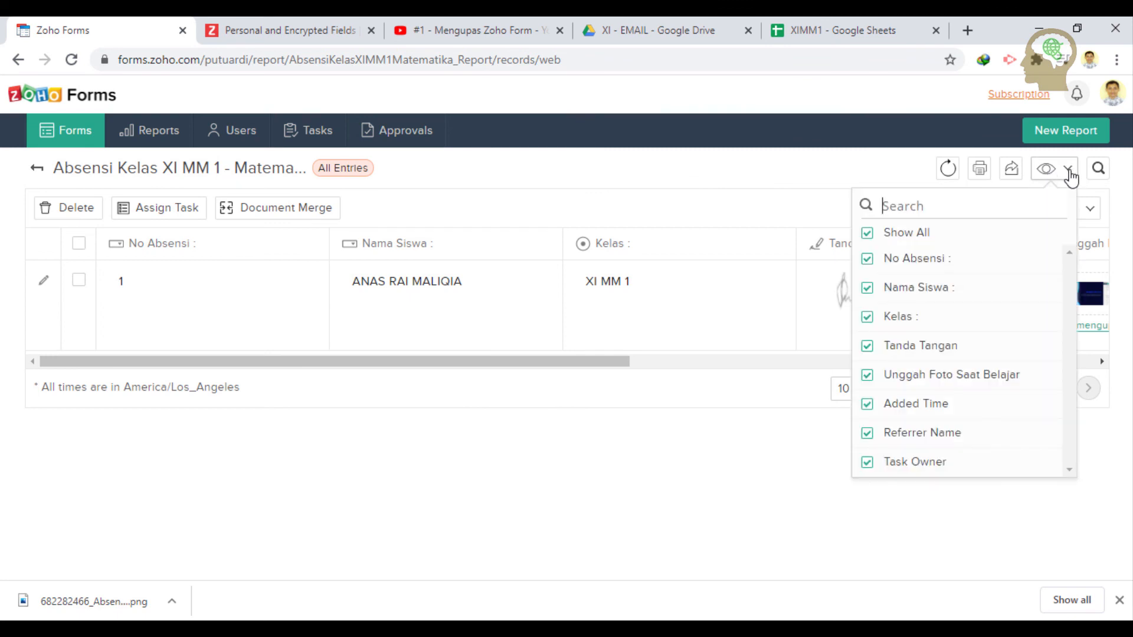
click(867, 462)
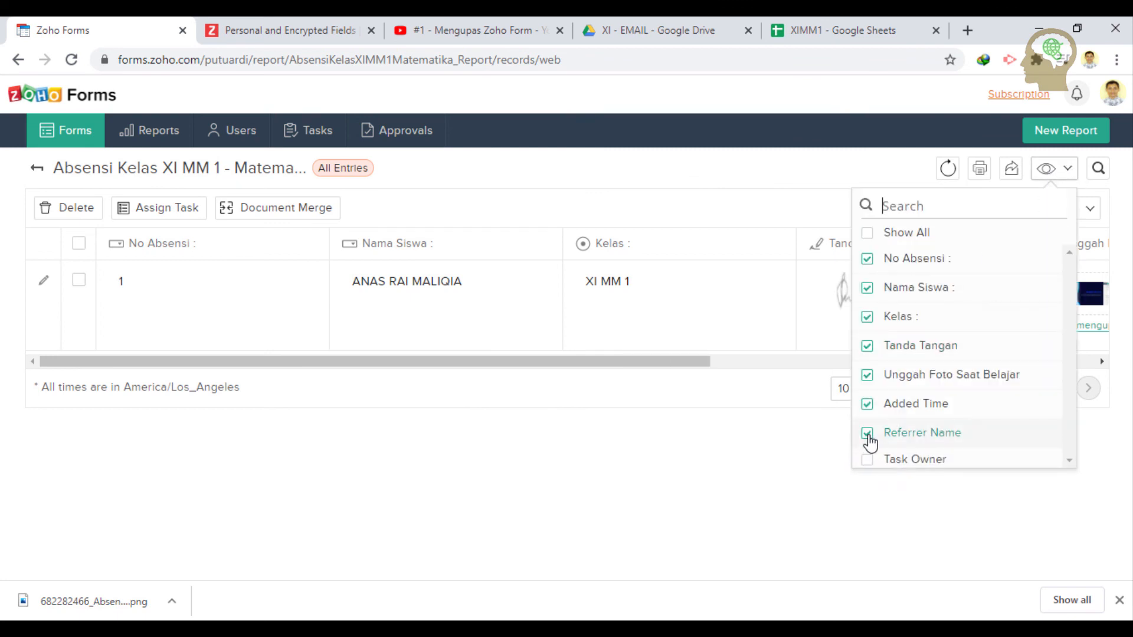
drag(685, 362, 1074, 336)
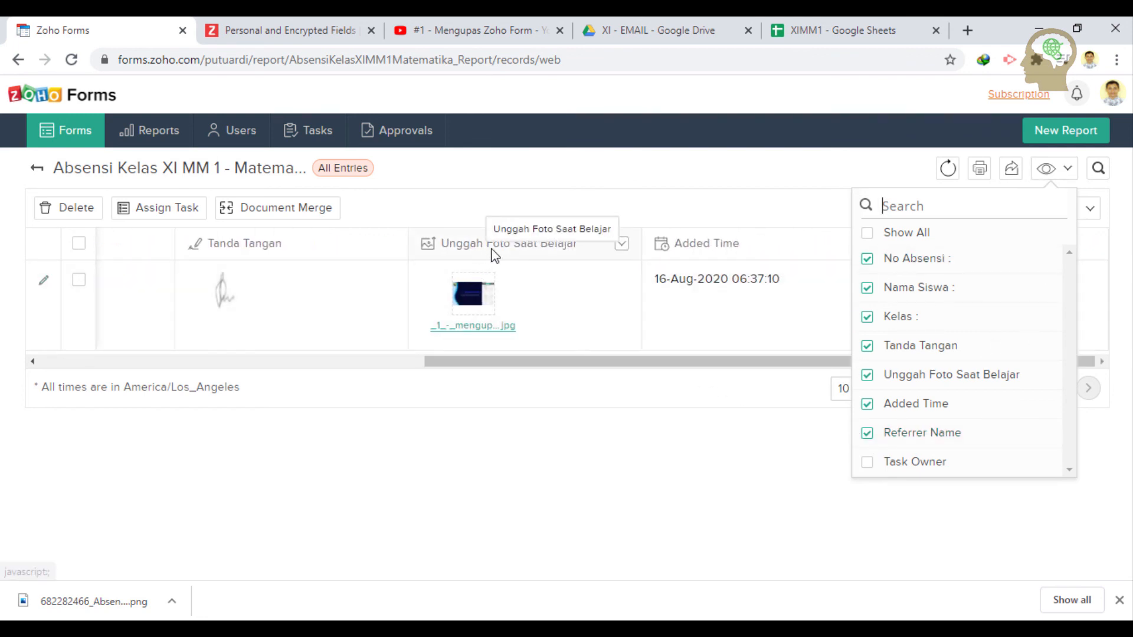
click(872, 438)
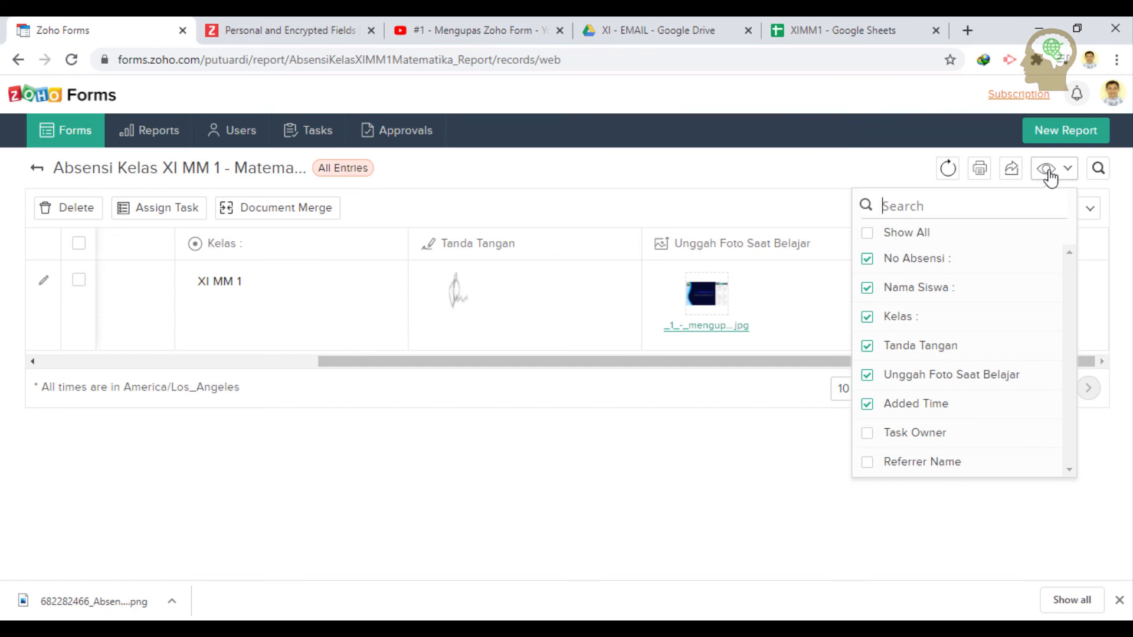
click(1011, 170)
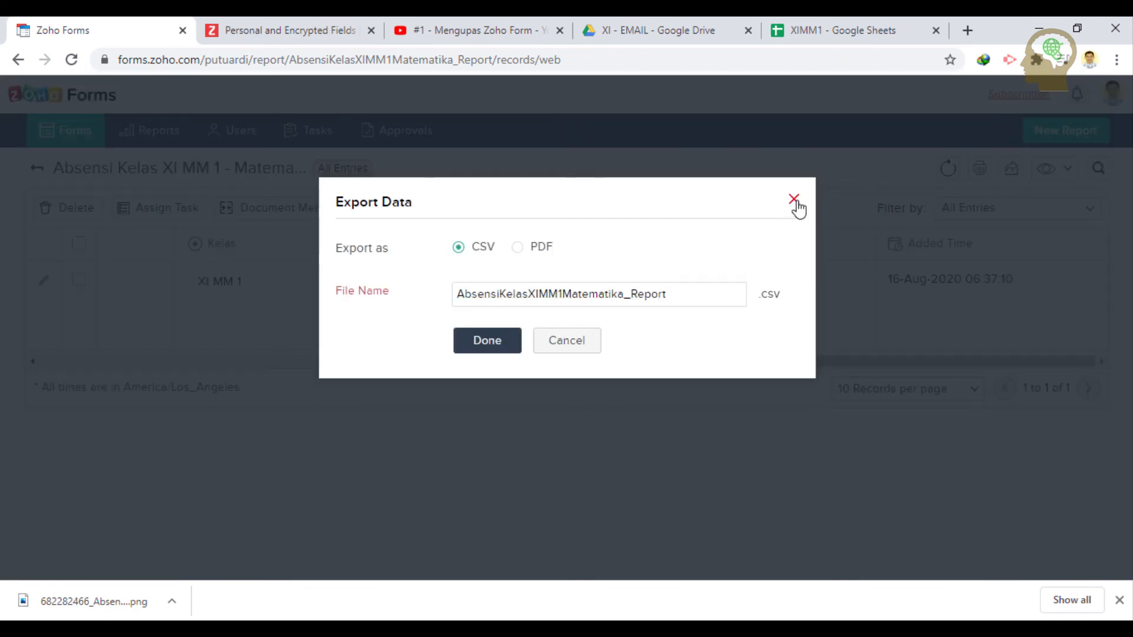
click(794, 200)
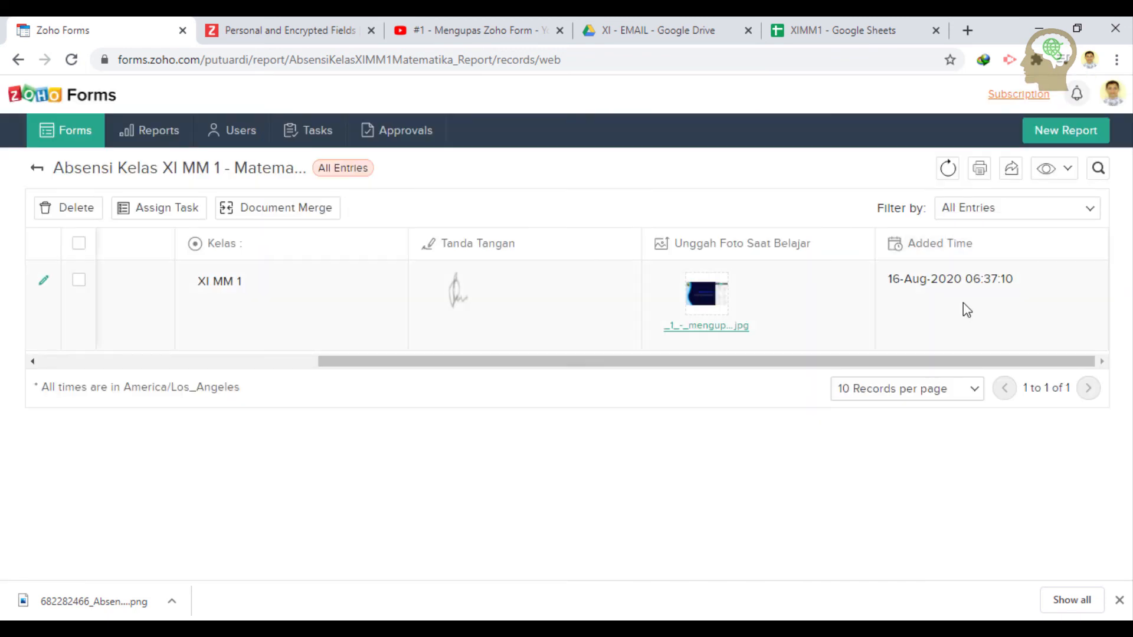
drag(1018, 282, 883, 281)
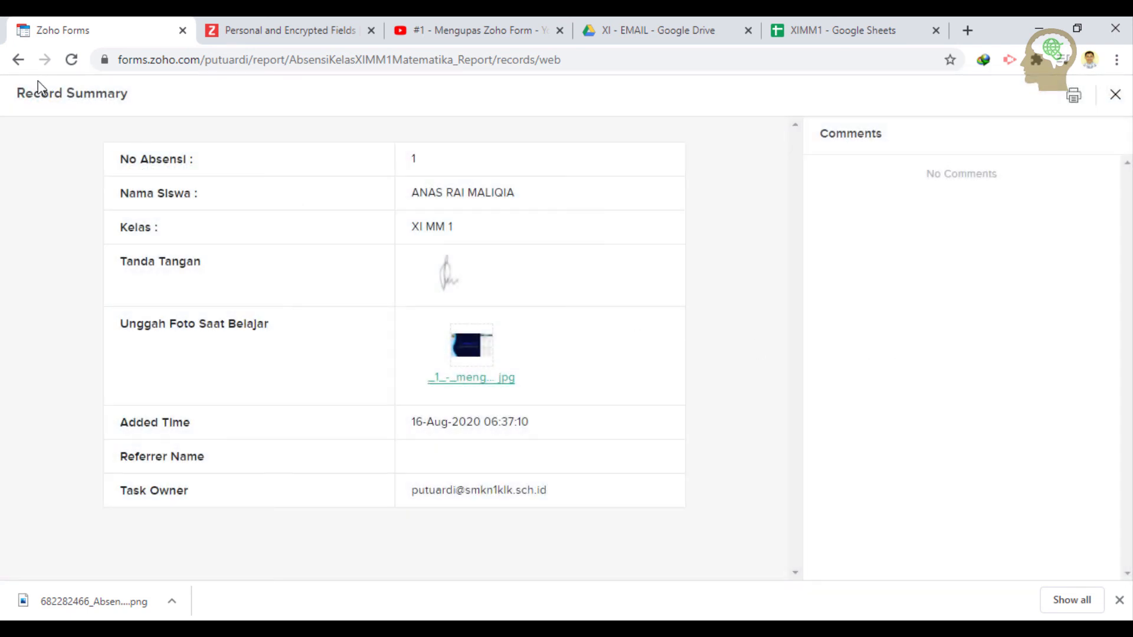
click(19, 59)
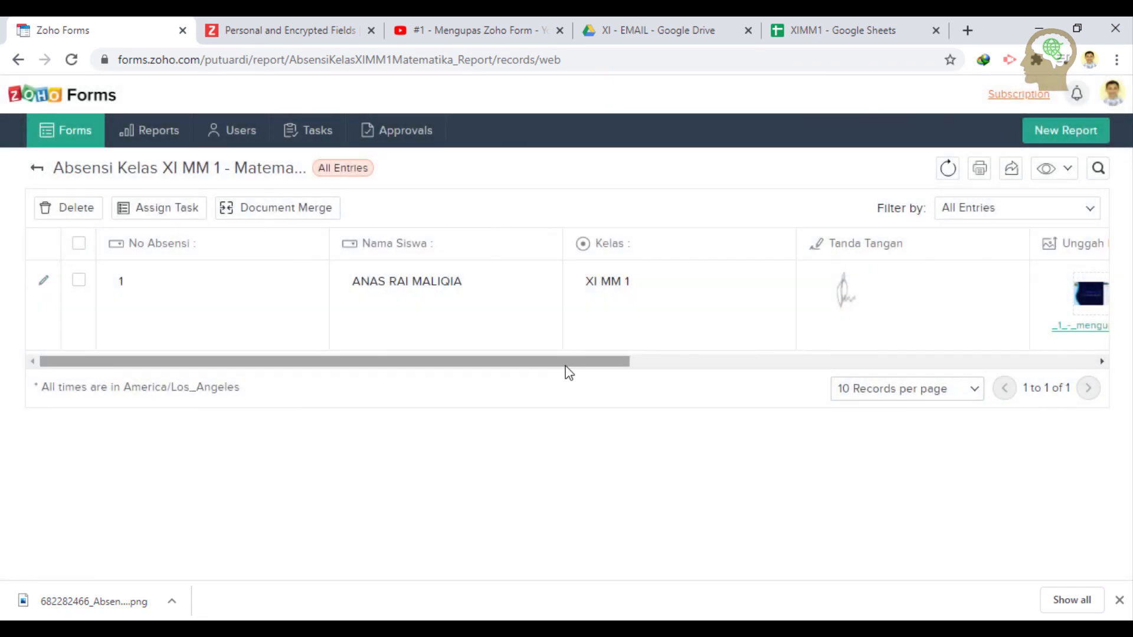
- Export the report as PDF and start the download of AbsensiKelasXIMM1Matematika_Report.pdf
click(1009, 168)
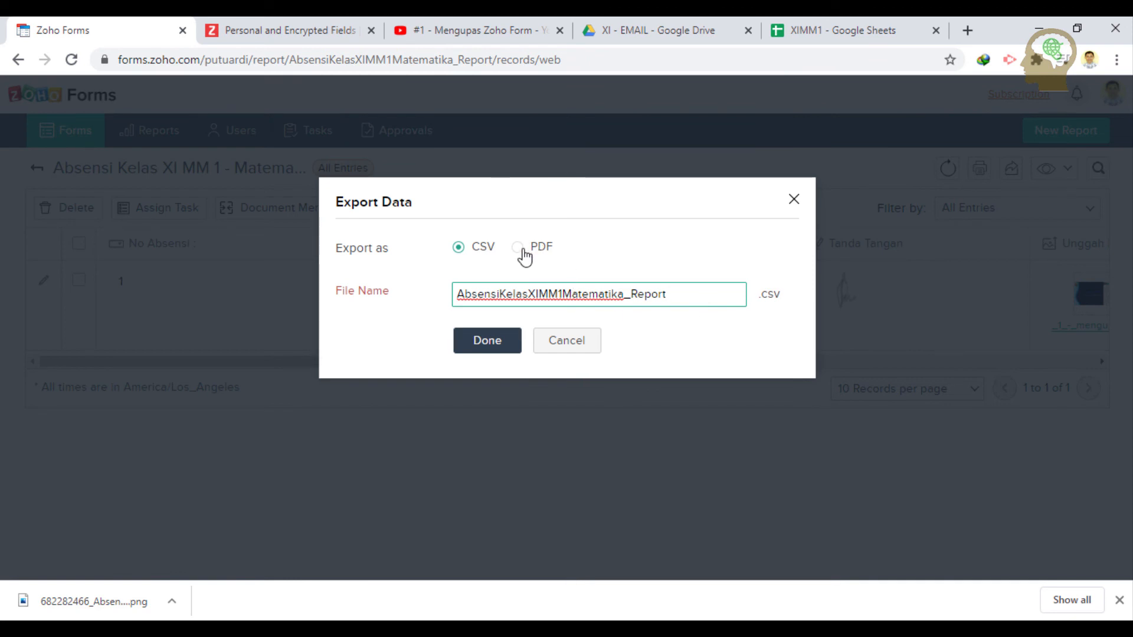
click(518, 247)
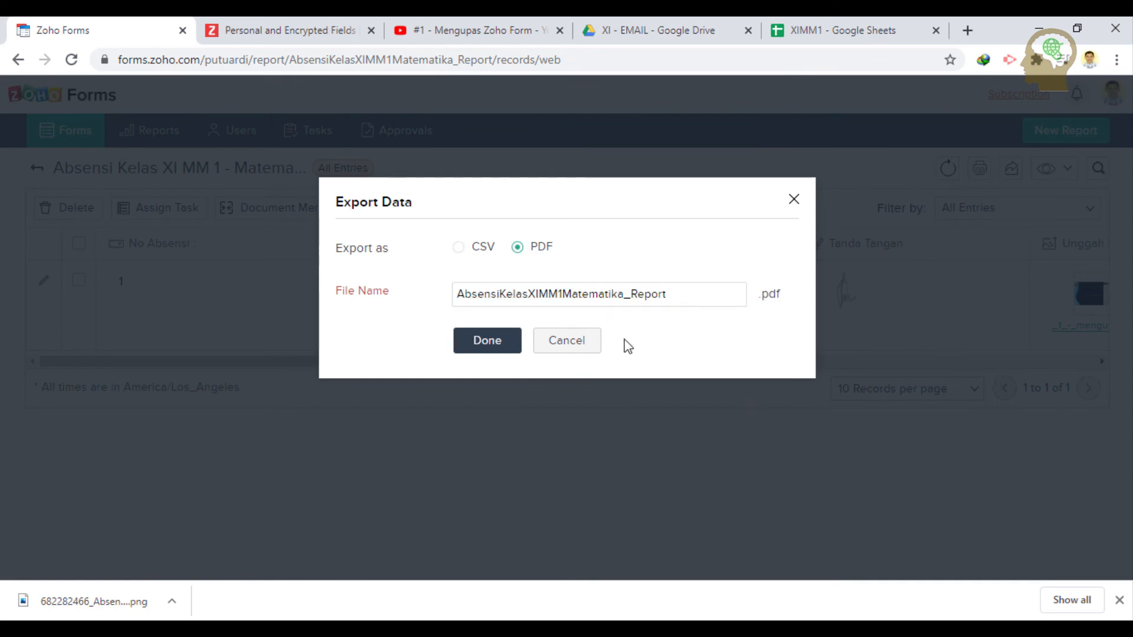
click(493, 345)
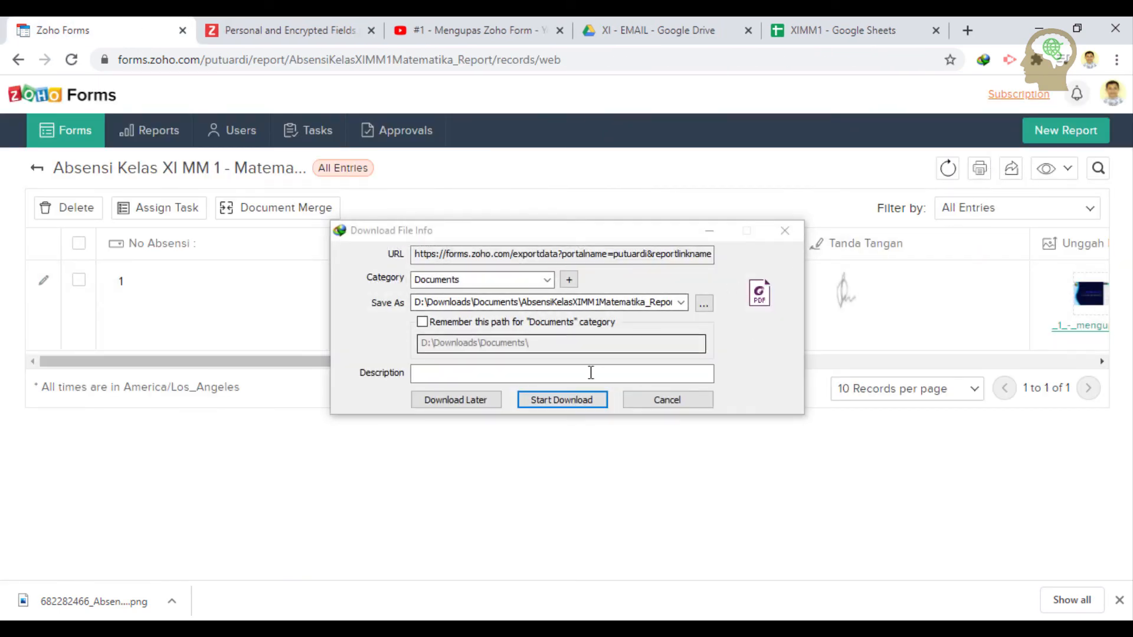
click(564, 402)
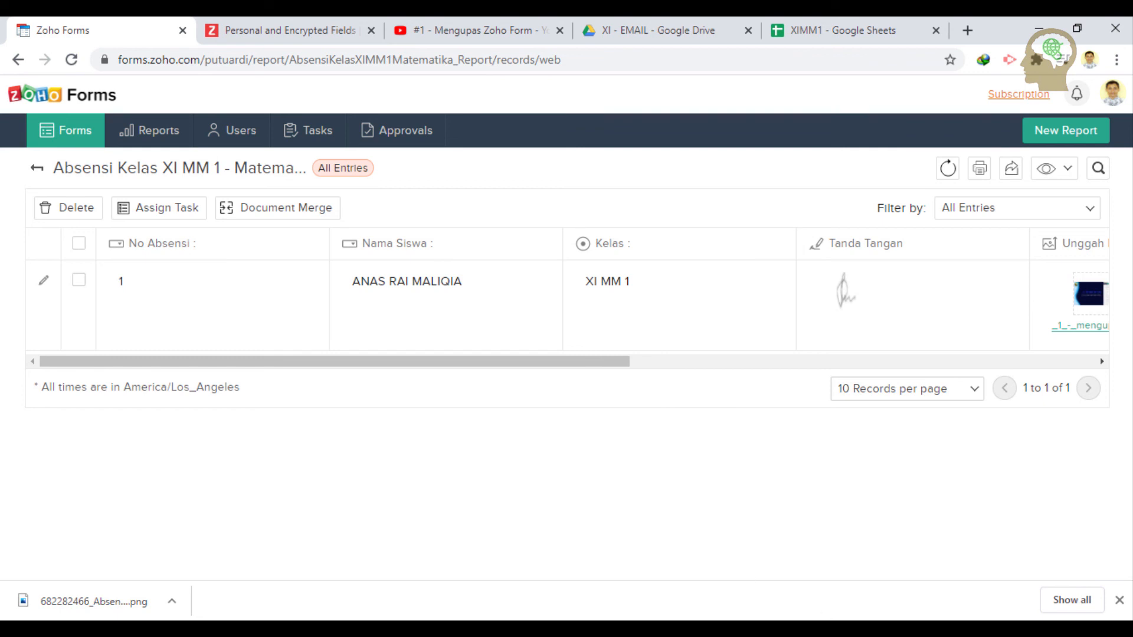
- Open the finished report PDF from Internet Download Manager via the system tray
click(893, 634)
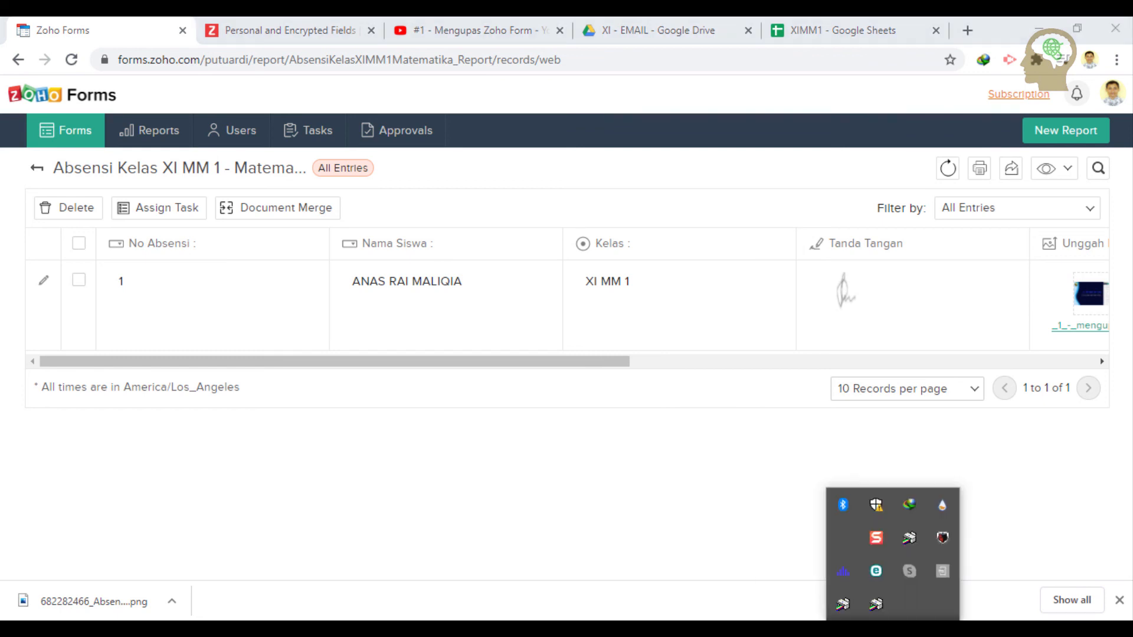
double_click(916, 507)
right_click(373, 314)
click(411, 321)
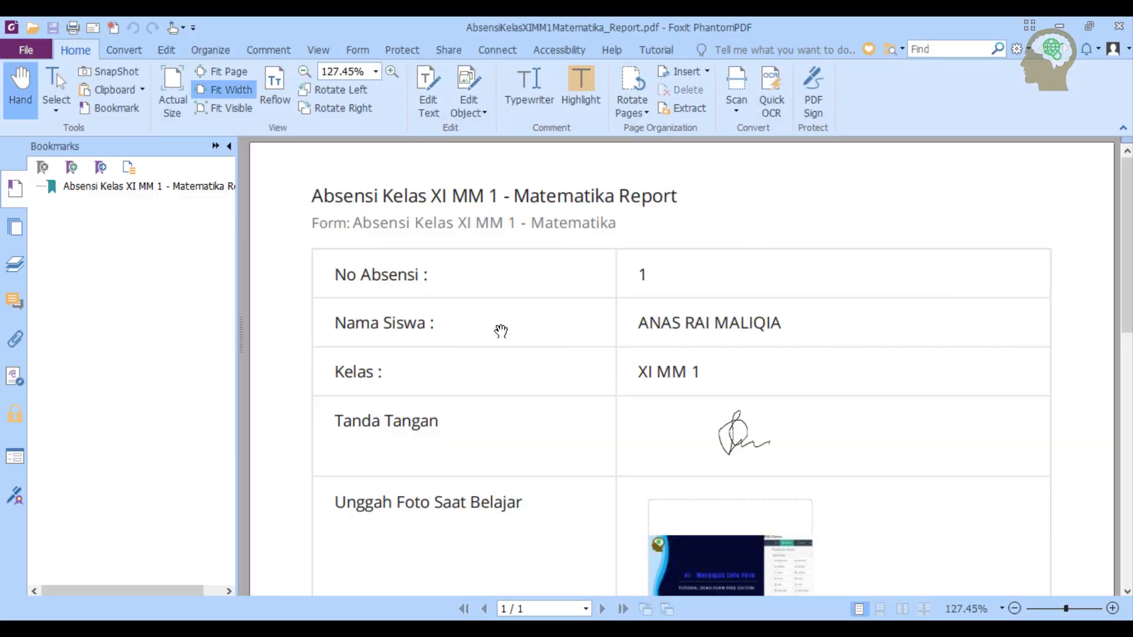
- Scroll through the report PDF in Foxit, then close Foxit and the download manager
scroll(501, 331, down, 8)
scroll(501, 331, up, 1)
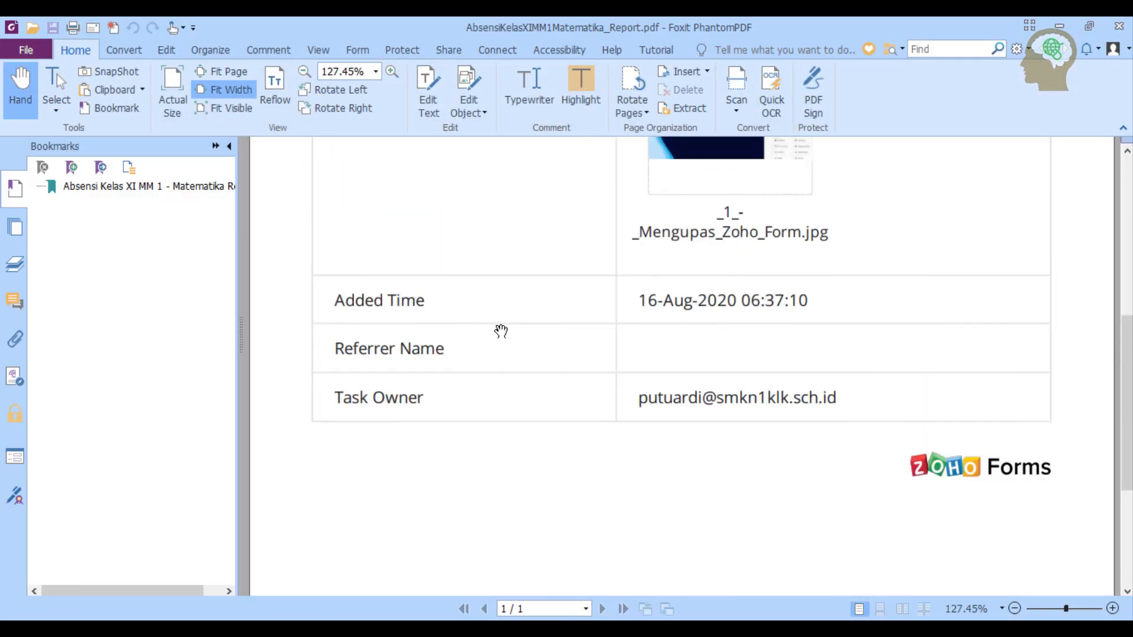
scroll(501, 331, up, 6)
scroll(501, 331, down, 5)
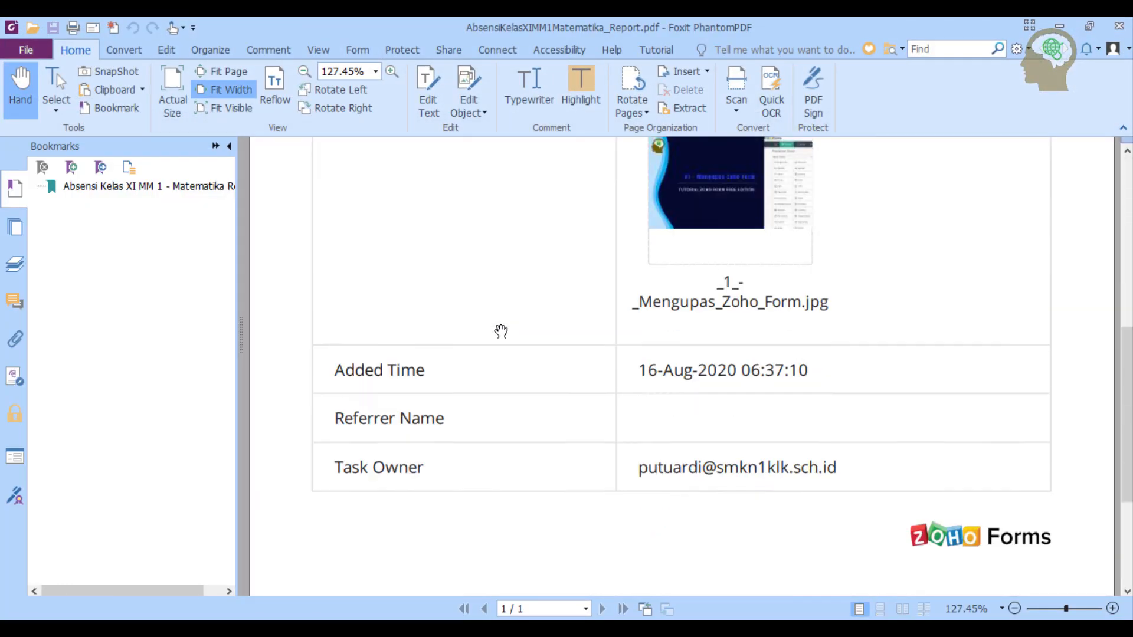
scroll(501, 331, down, 3)
scroll(501, 331, up, 7)
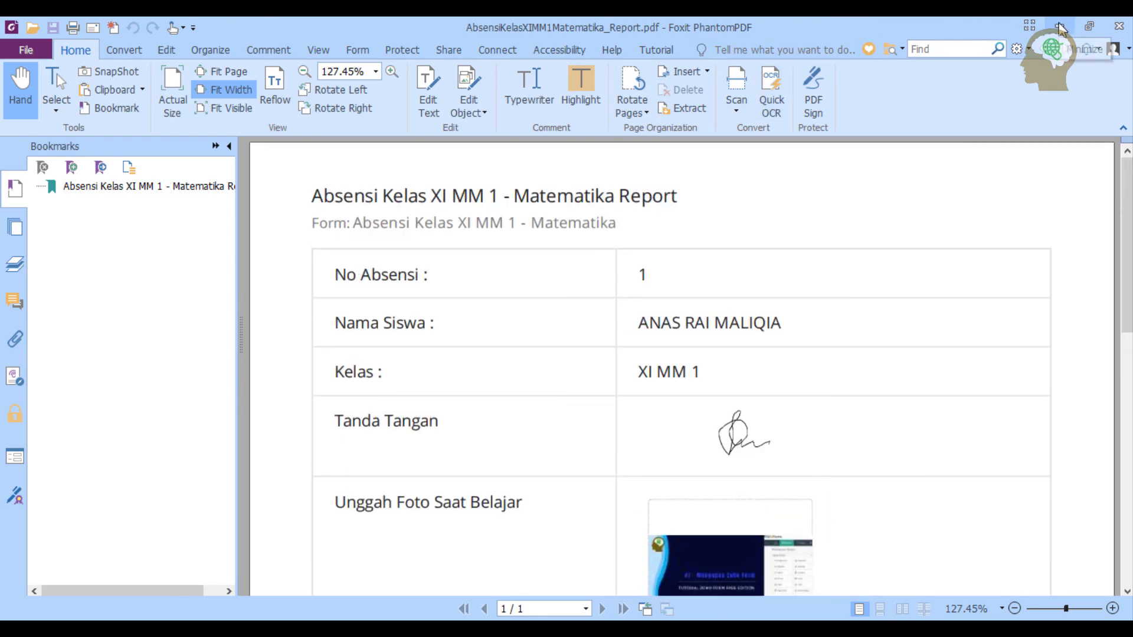
click(1119, 26)
click(854, 195)
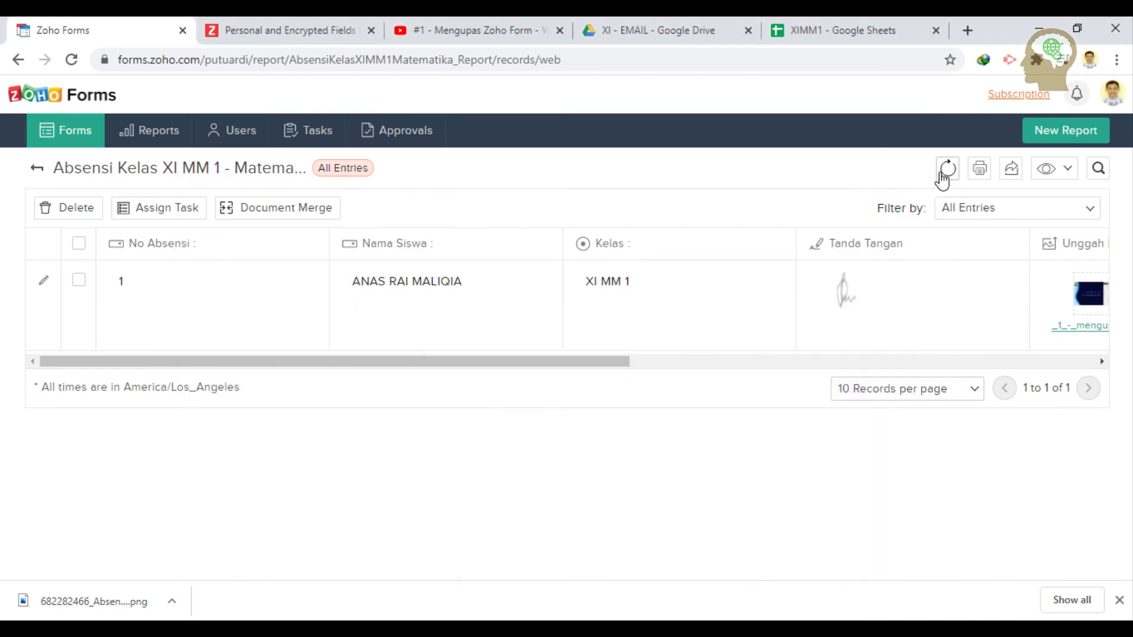
- Export the report as AbsensiKelasXIMM1Matematika_Report.csv and open it from the download bar
click(1010, 171)
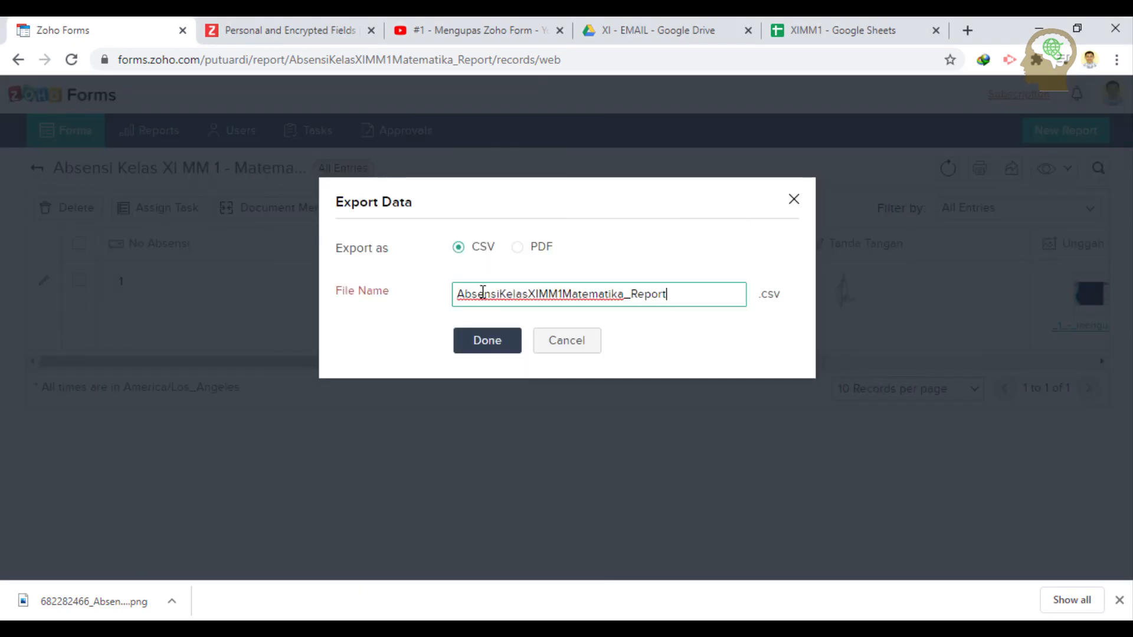
click(488, 341)
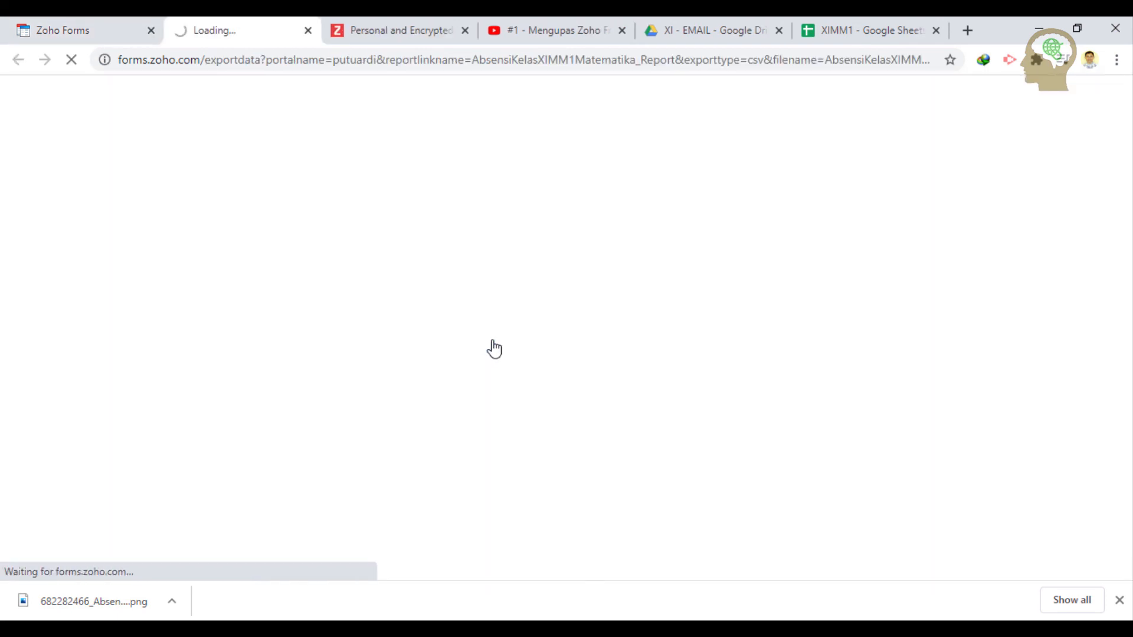
click(92, 600)
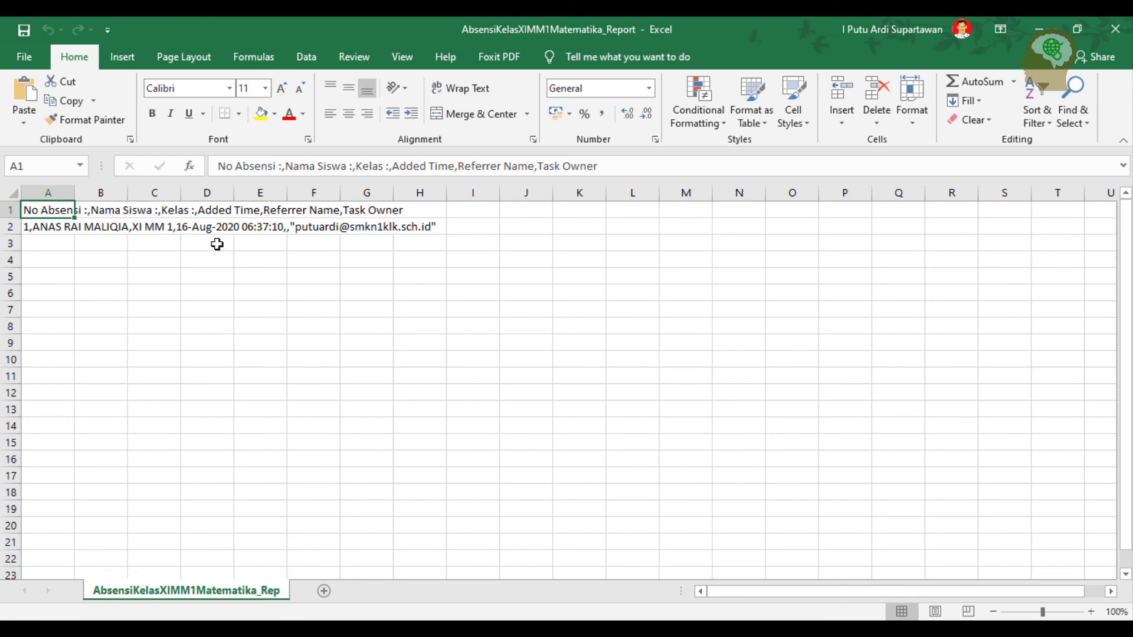
- Close Excel after checking the CSV's header and single test entry
click(1115, 29)
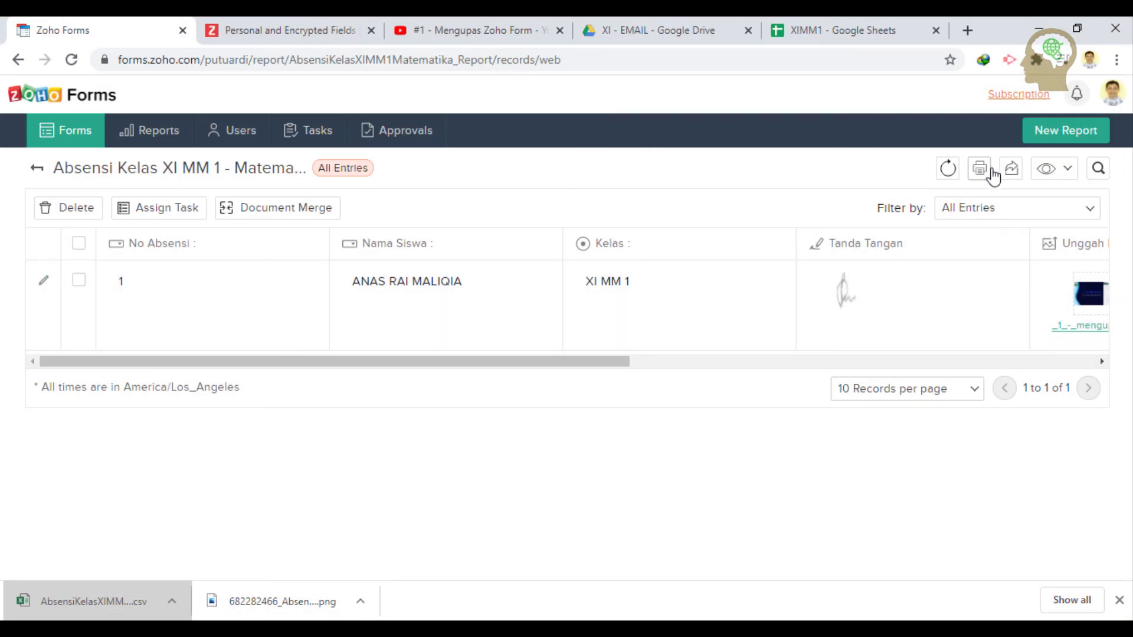
- Open the report's print view in List format
click(984, 172)
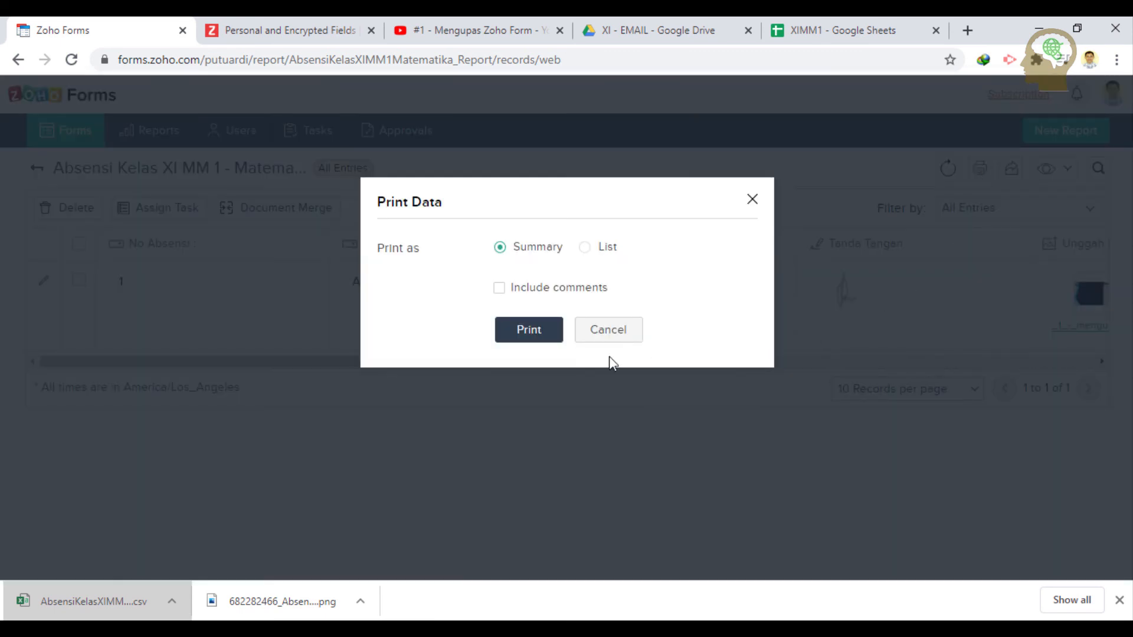
click(585, 248)
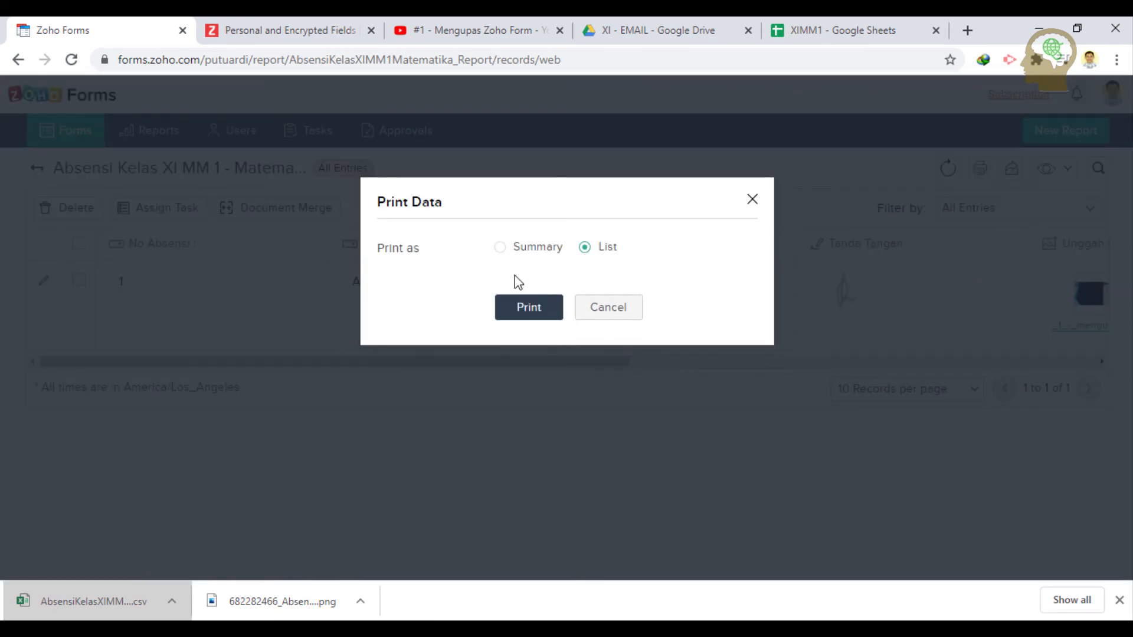
click(544, 311)
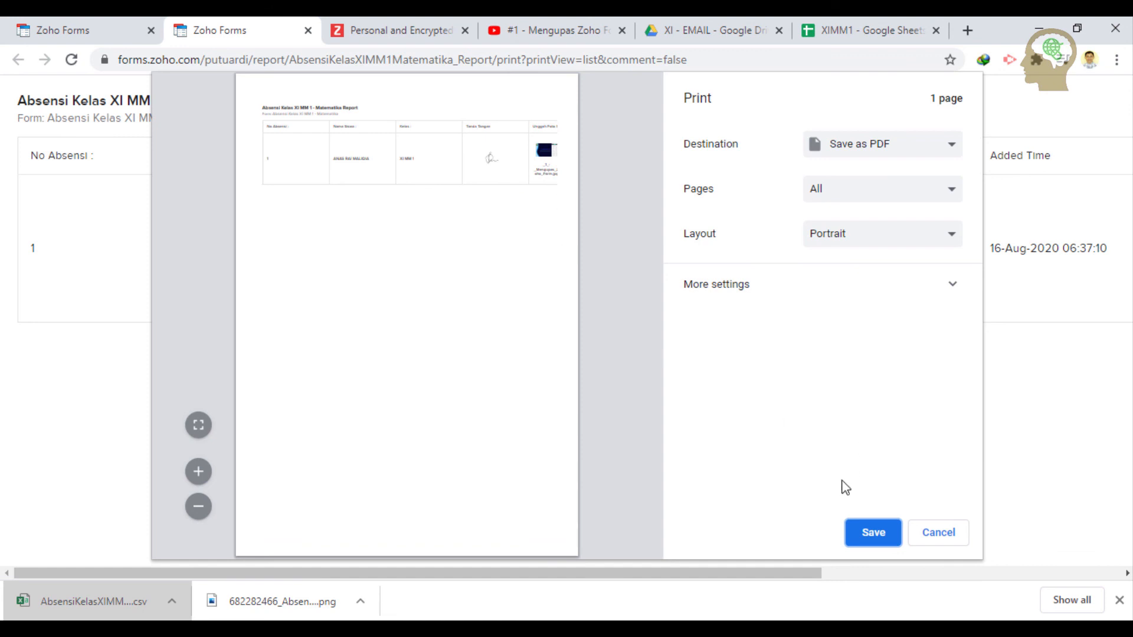
- Save the printout as a landscape PDF named Absensi
click(869, 249)
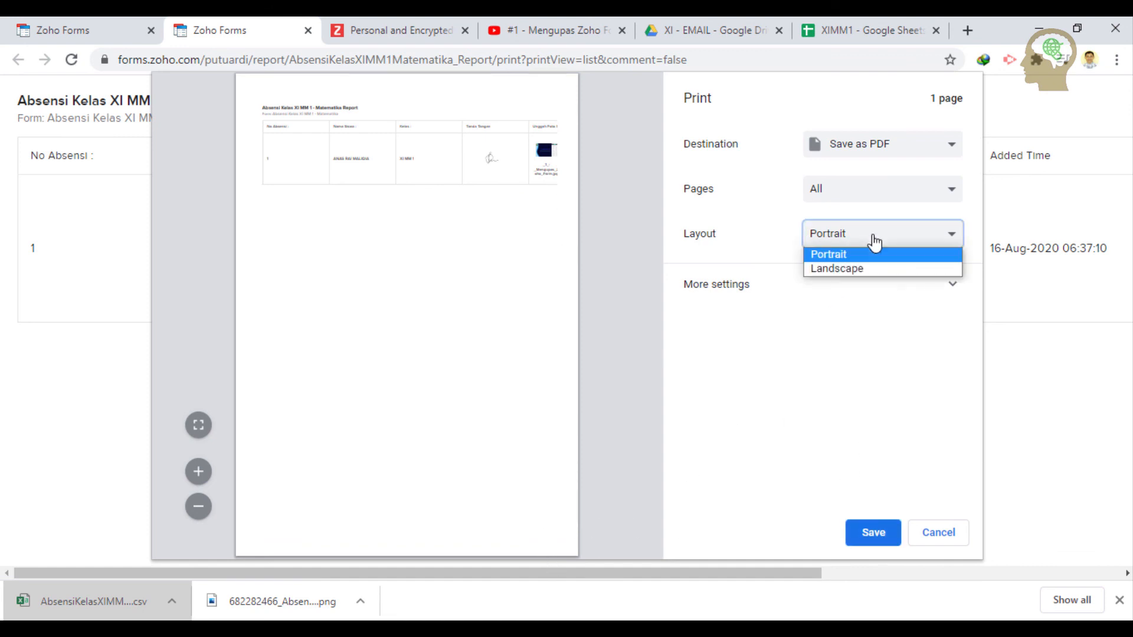
click(859, 271)
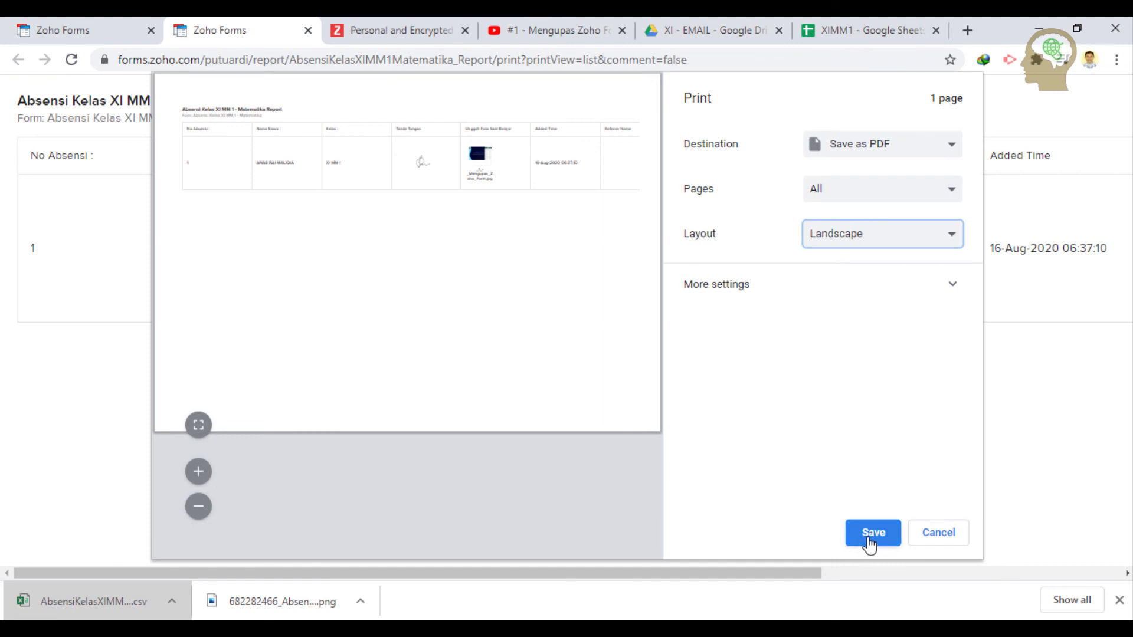
click(938, 241)
click(932, 267)
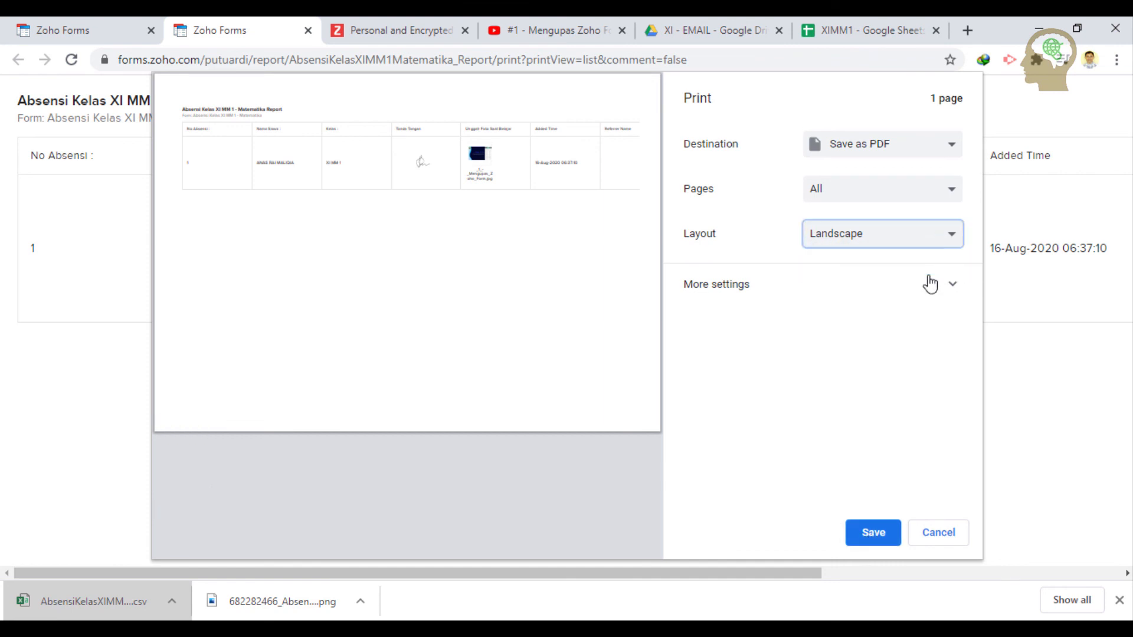
click(930, 284)
scroll(891, 407, down, 2)
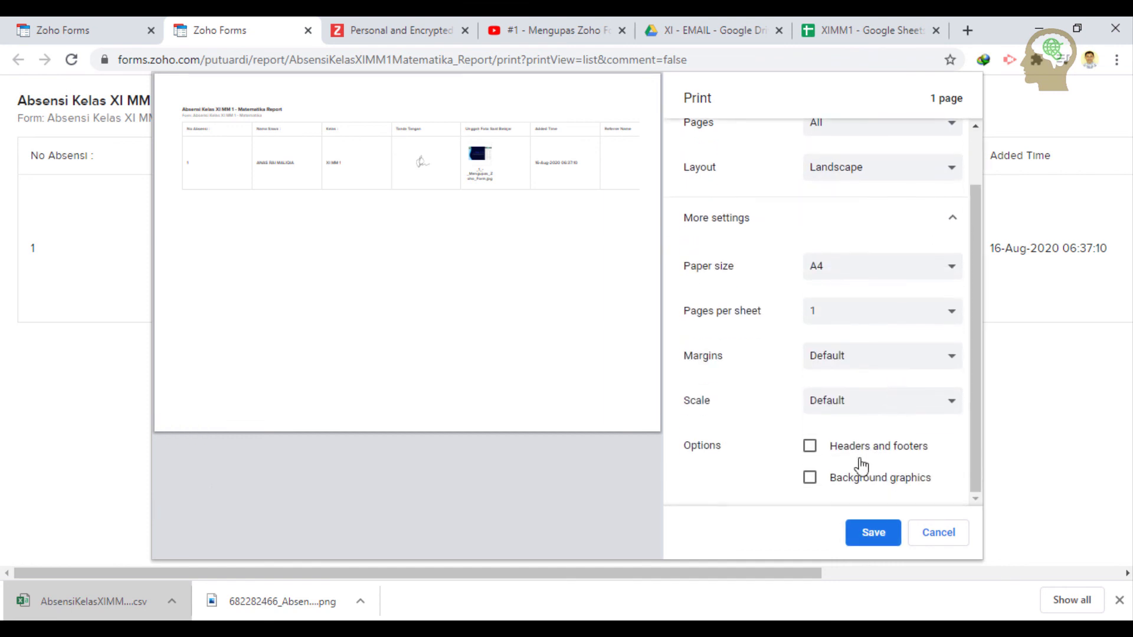
click(872, 533)
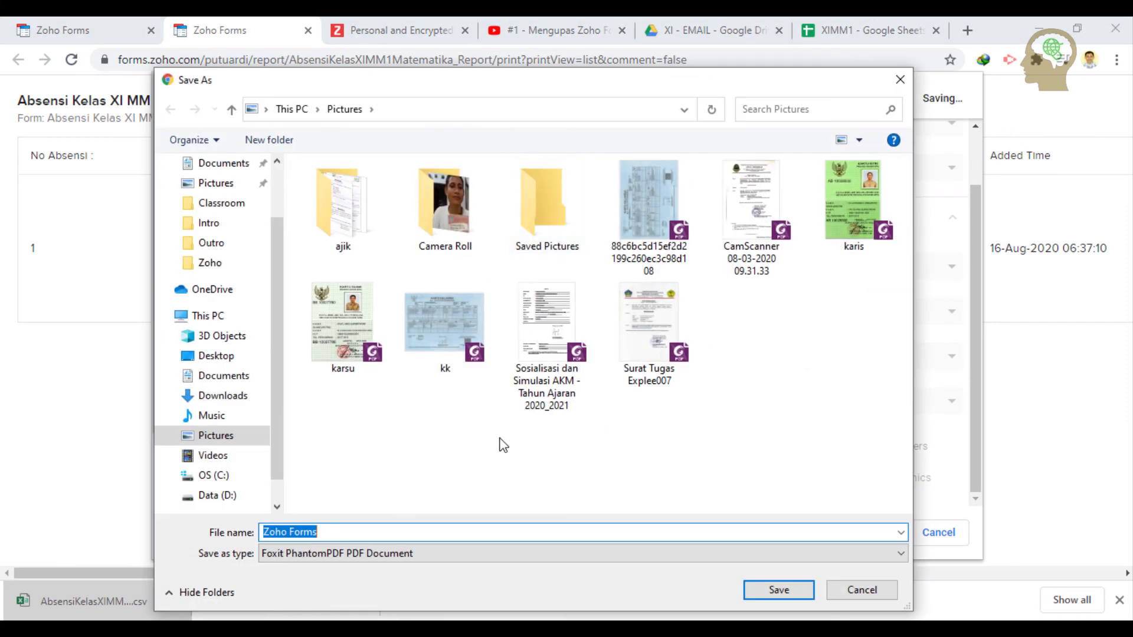
text(A)
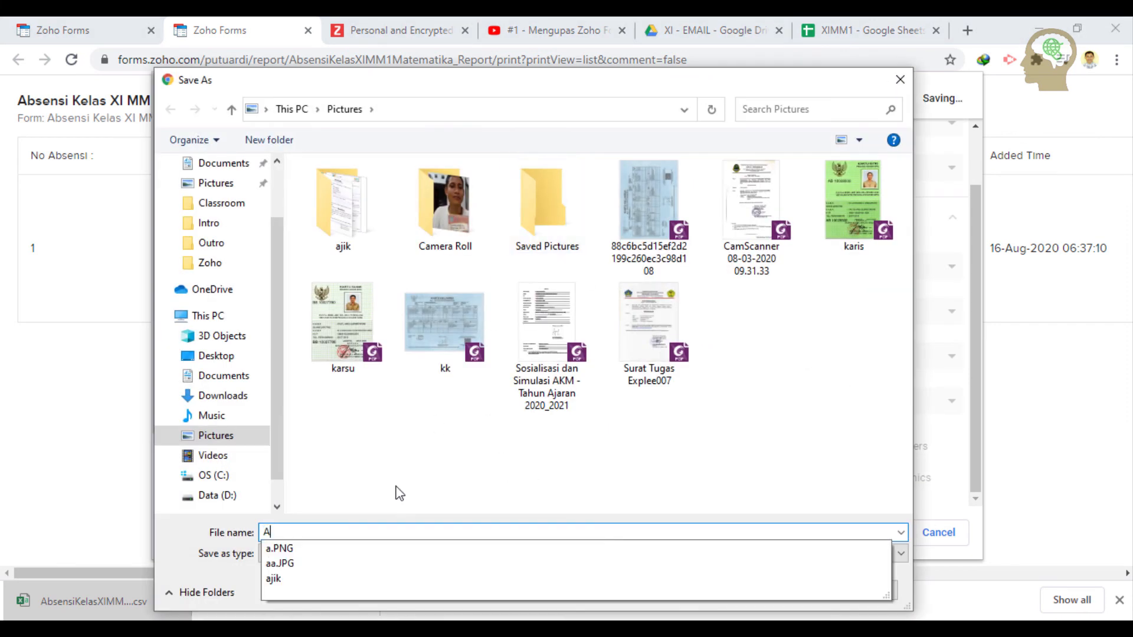
text(bsensi)
key(Return)
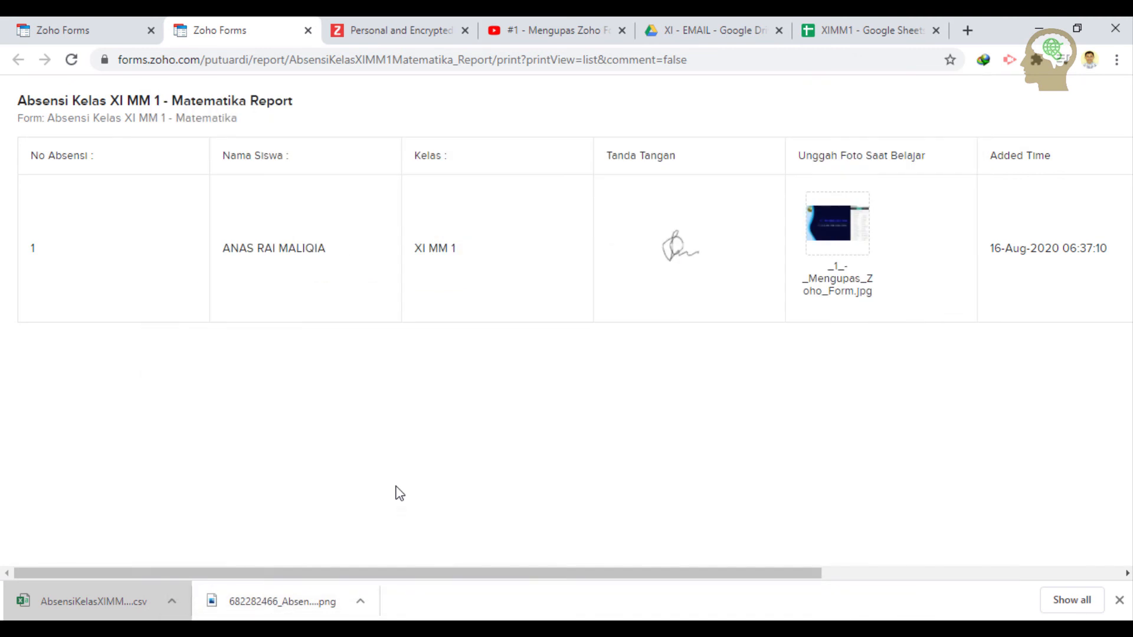